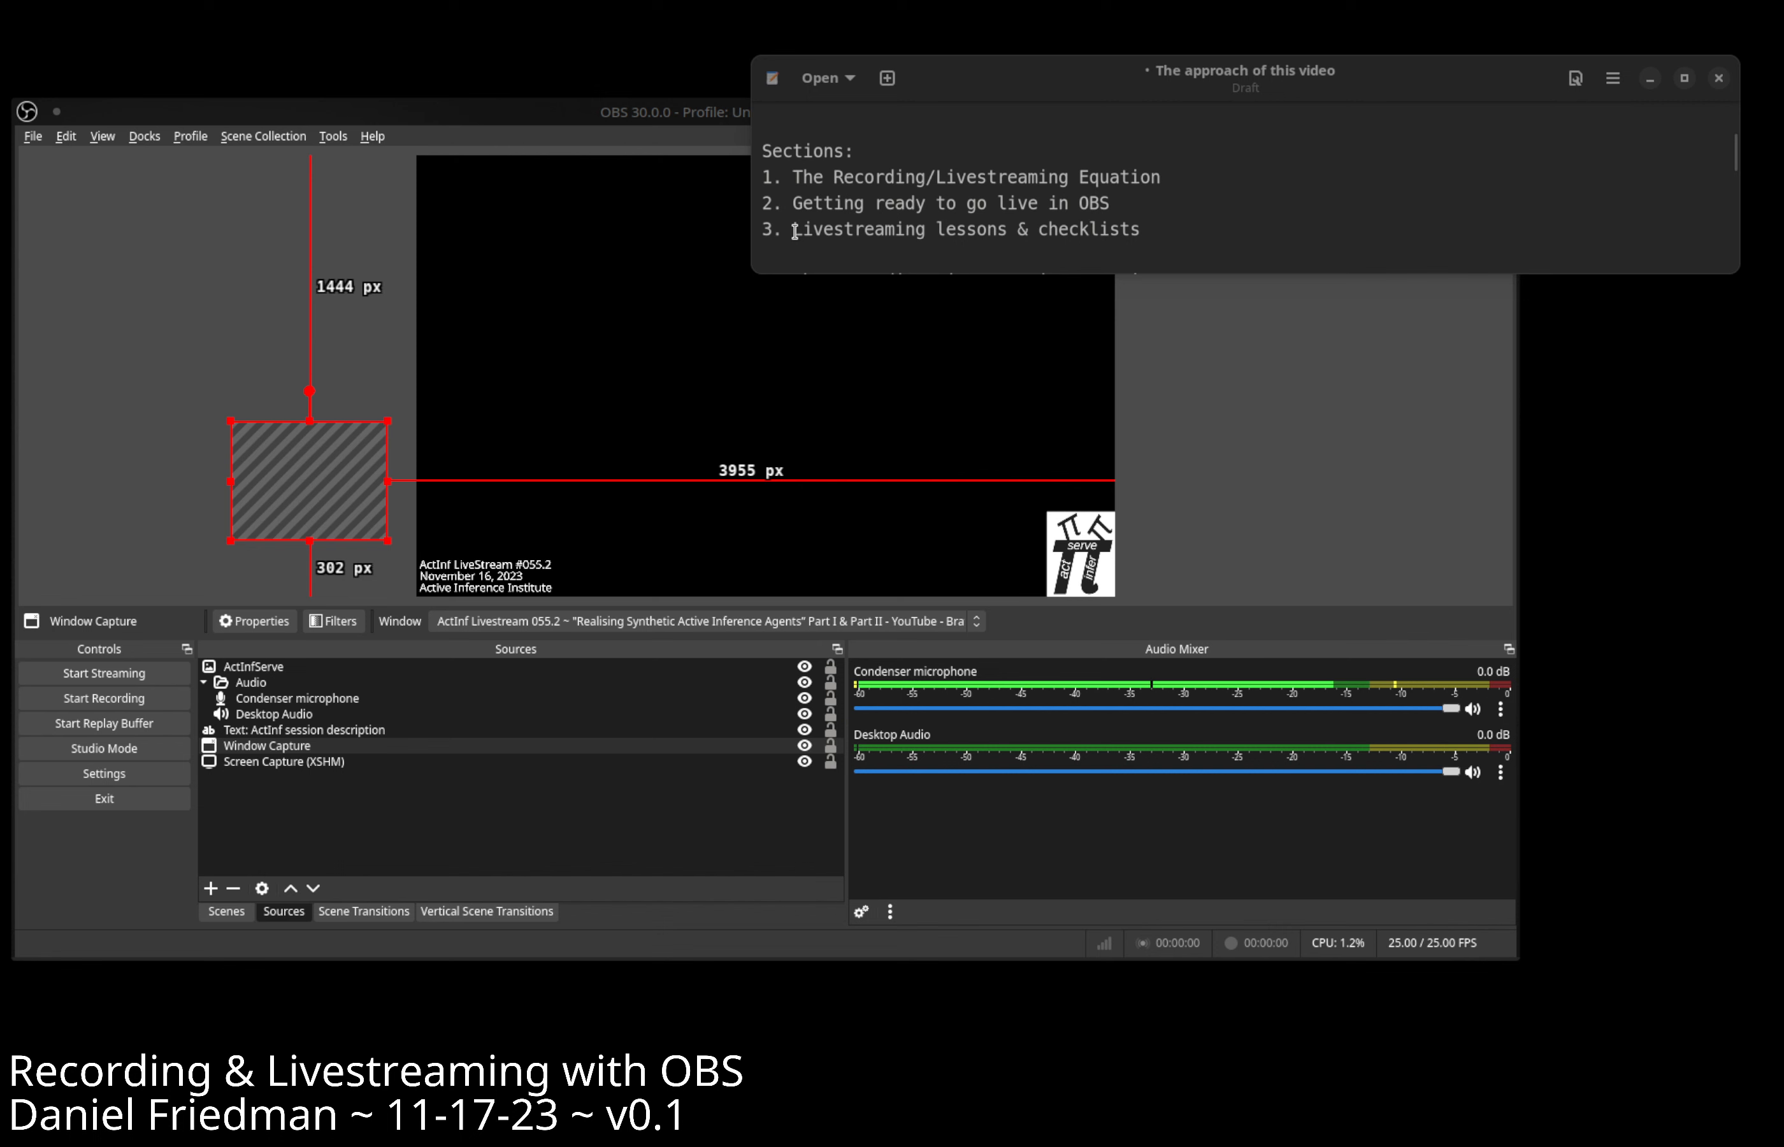
Read the notes from the section list down to The Recording/Livestreaming Equation.
{"action": "scroll", "coordinate": [1139, 221], "scroll_direction": "down", "scroll_amount": 3}
{"action": "scroll", "coordinate": [1142, 220], "scroll_direction": "down", "scroll_amount": 1}
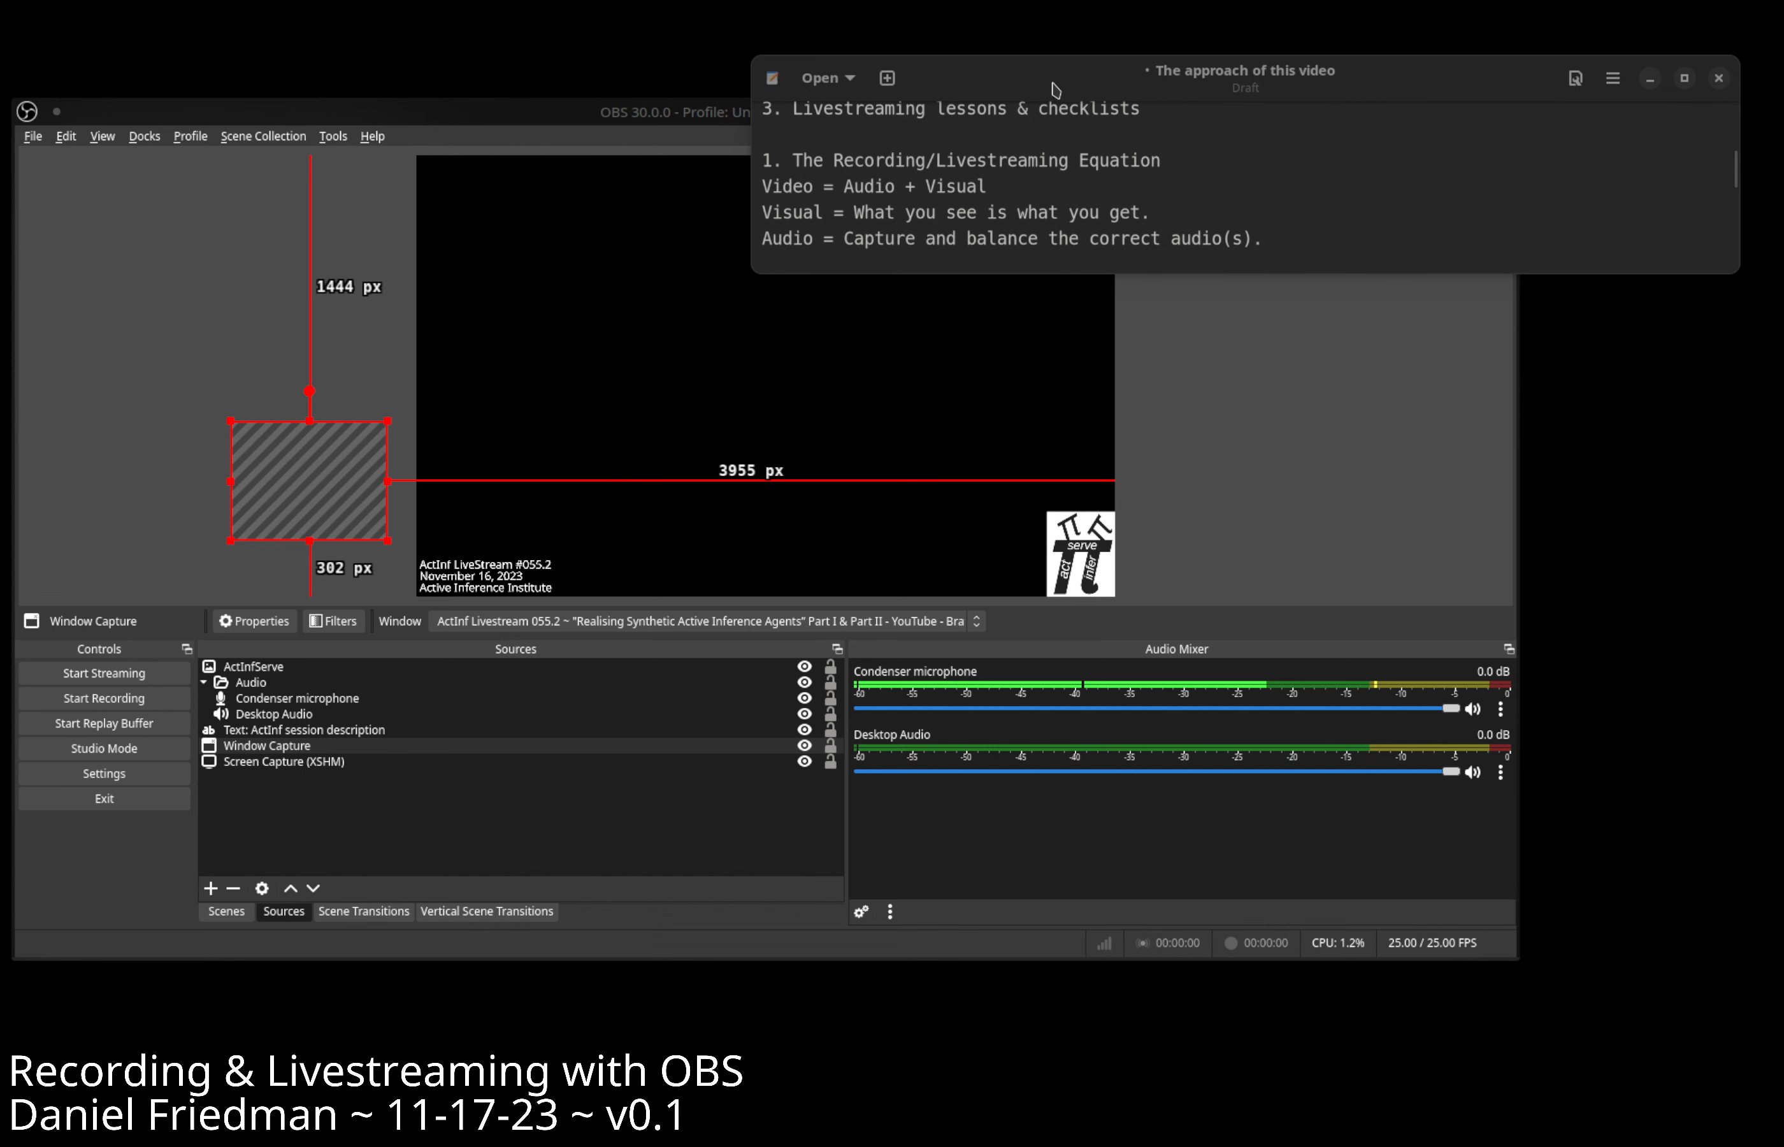
{"action": "left_click_drag", "start_coordinate": [1051, 84], "coordinate": [1067, 75]}
Bring the OBS window forward and move the Window Capture source onto the canvas and back outside it.
{"action": "left_click_drag", "start_coordinate": [714, 123], "coordinate": [723, 218]}
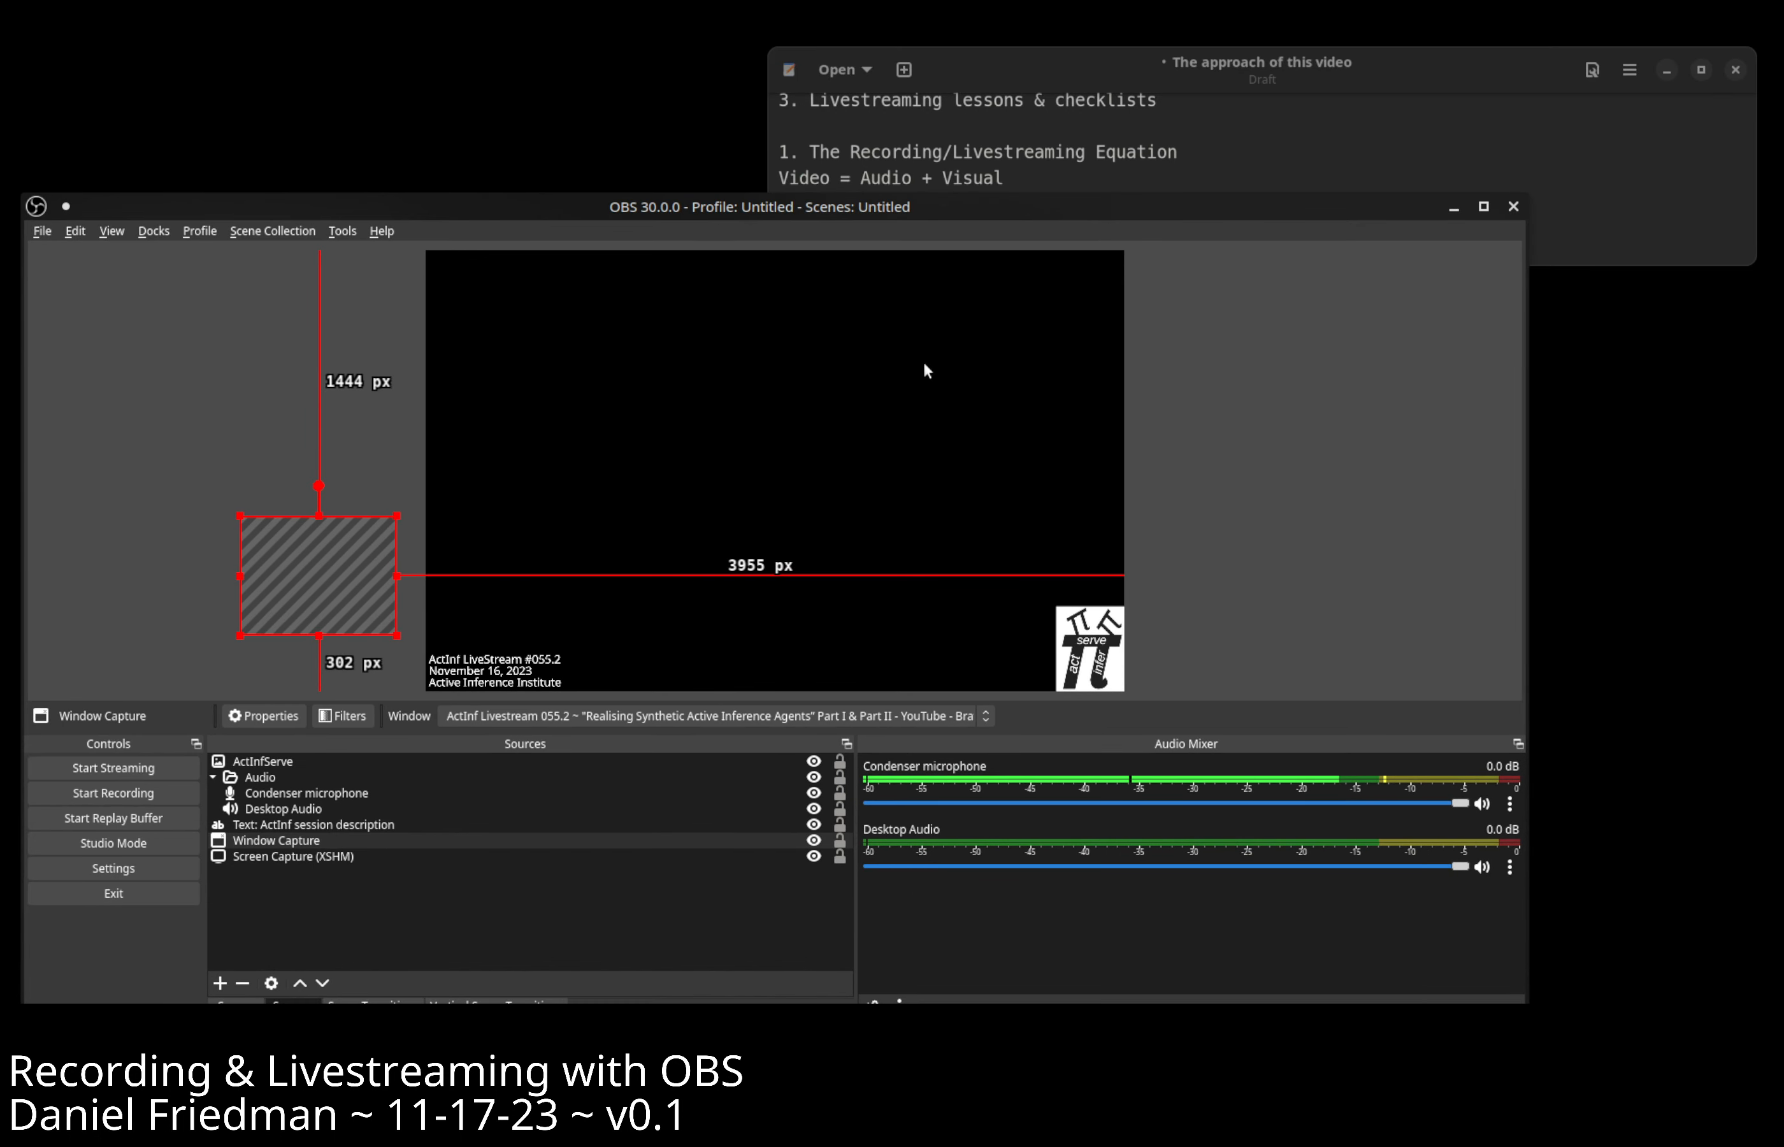
{"action": "left_click_drag", "start_coordinate": [335, 555], "coordinate": [620, 421]}
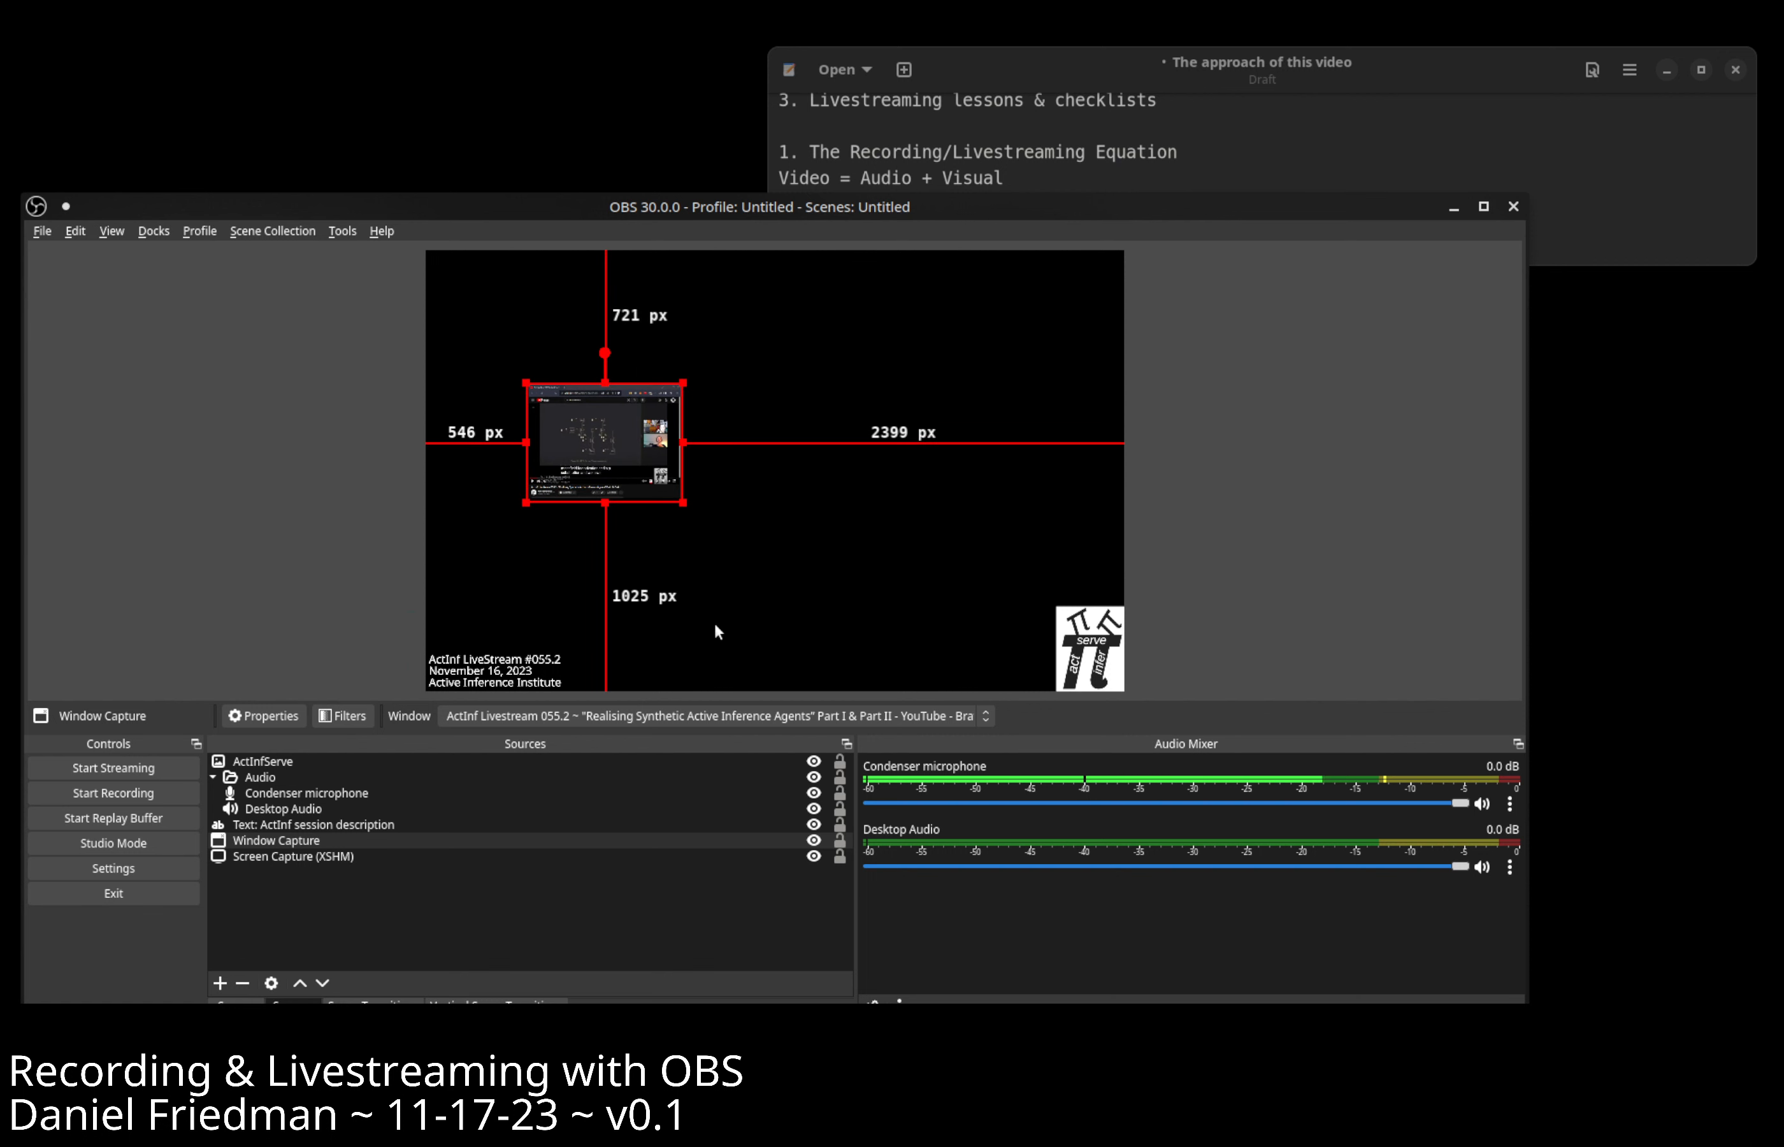
{"action": "left_click_drag", "start_coordinate": [593, 445], "coordinate": [238, 549]}
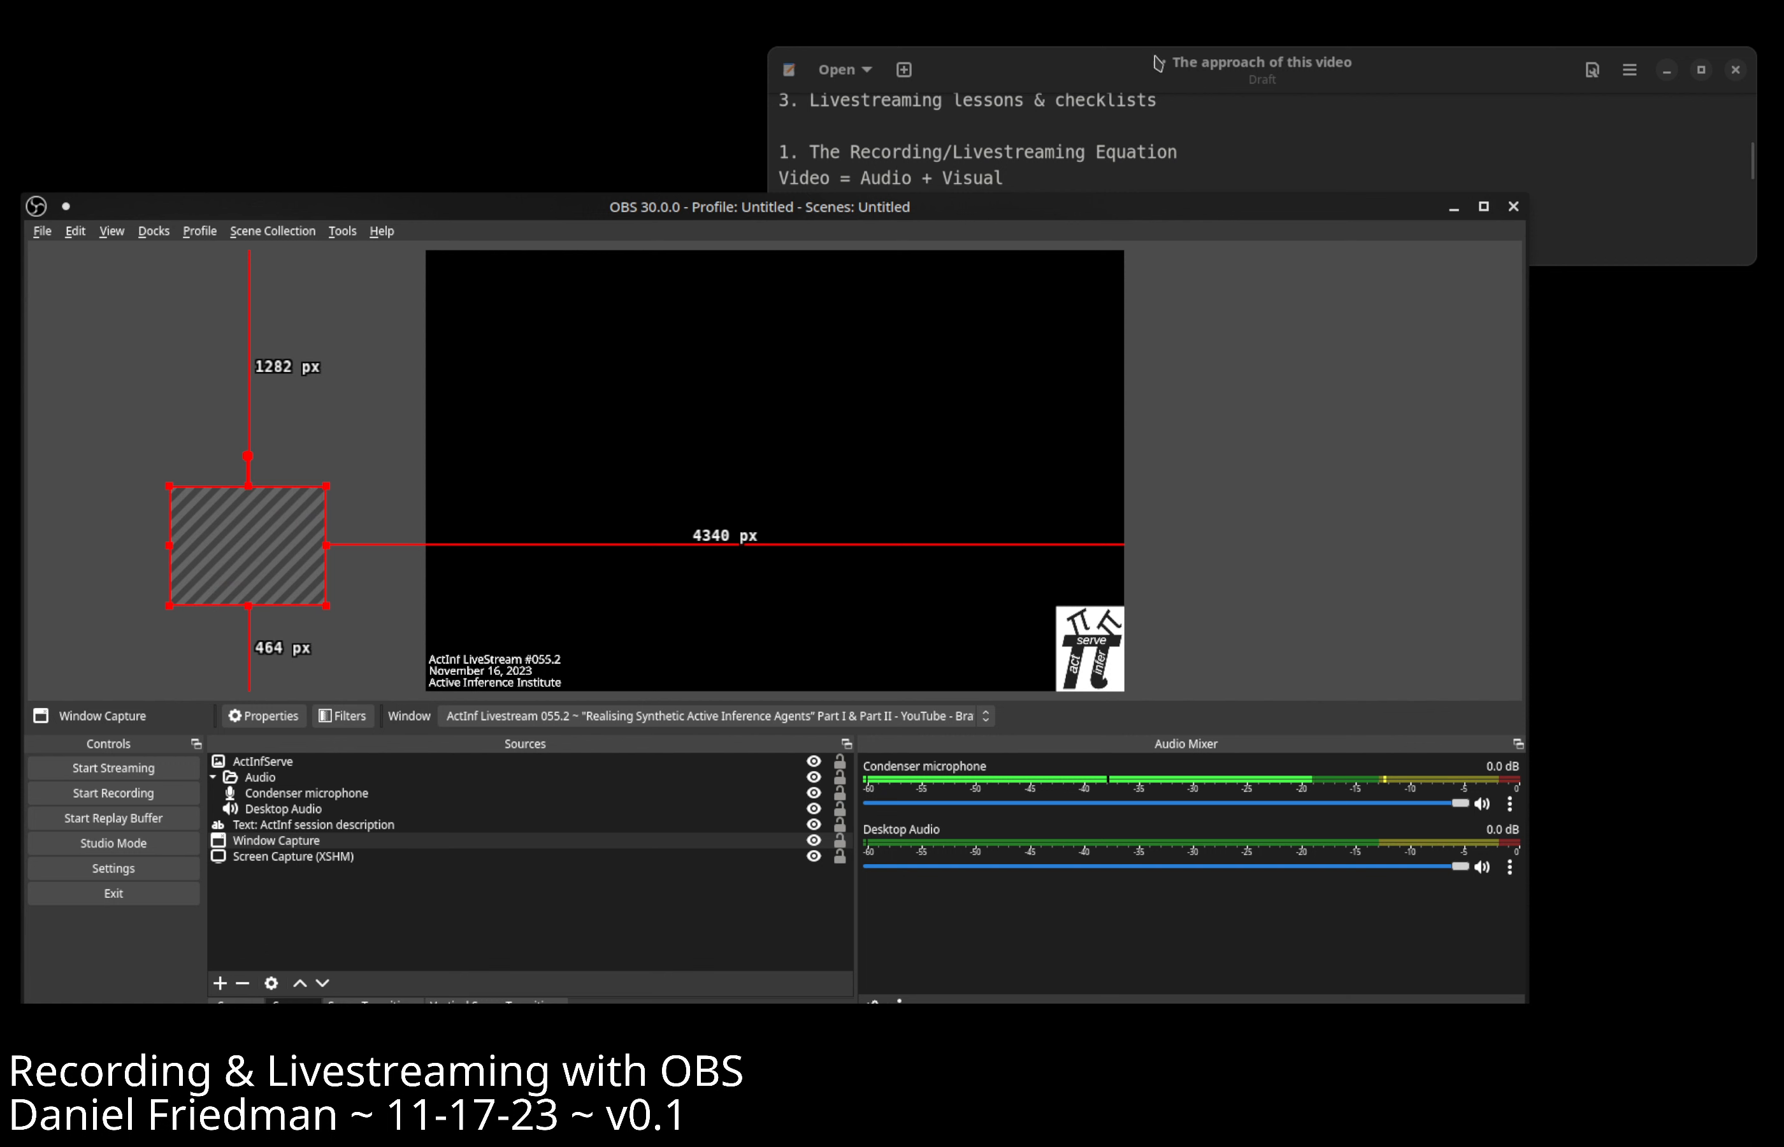
Read the Visual and Audio lines of the notes, continuing to the section Getting ready to go live in OBS.
{"action": "left_click", "coordinate": [1155, 58]}
{"action": "triple_click", "coordinate": [839, 211]}
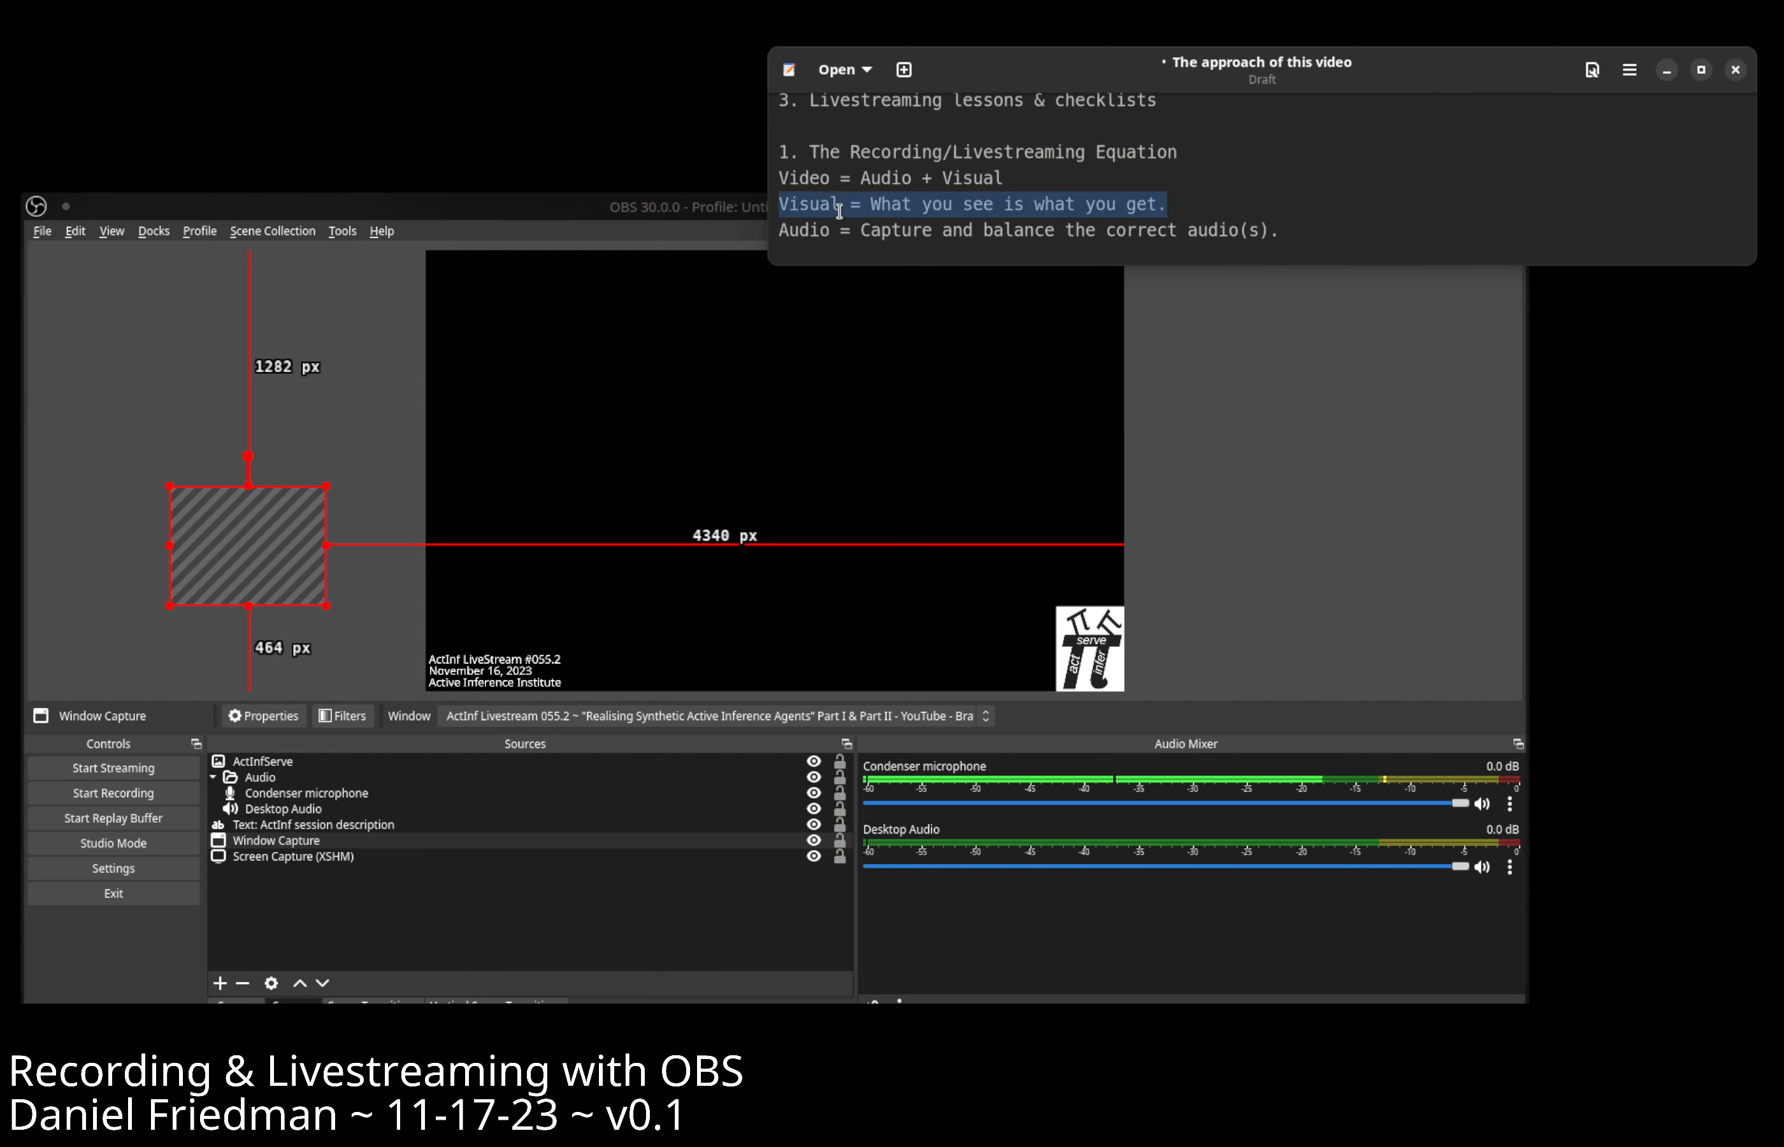
{"action": "triple_click", "coordinate": [845, 228]}
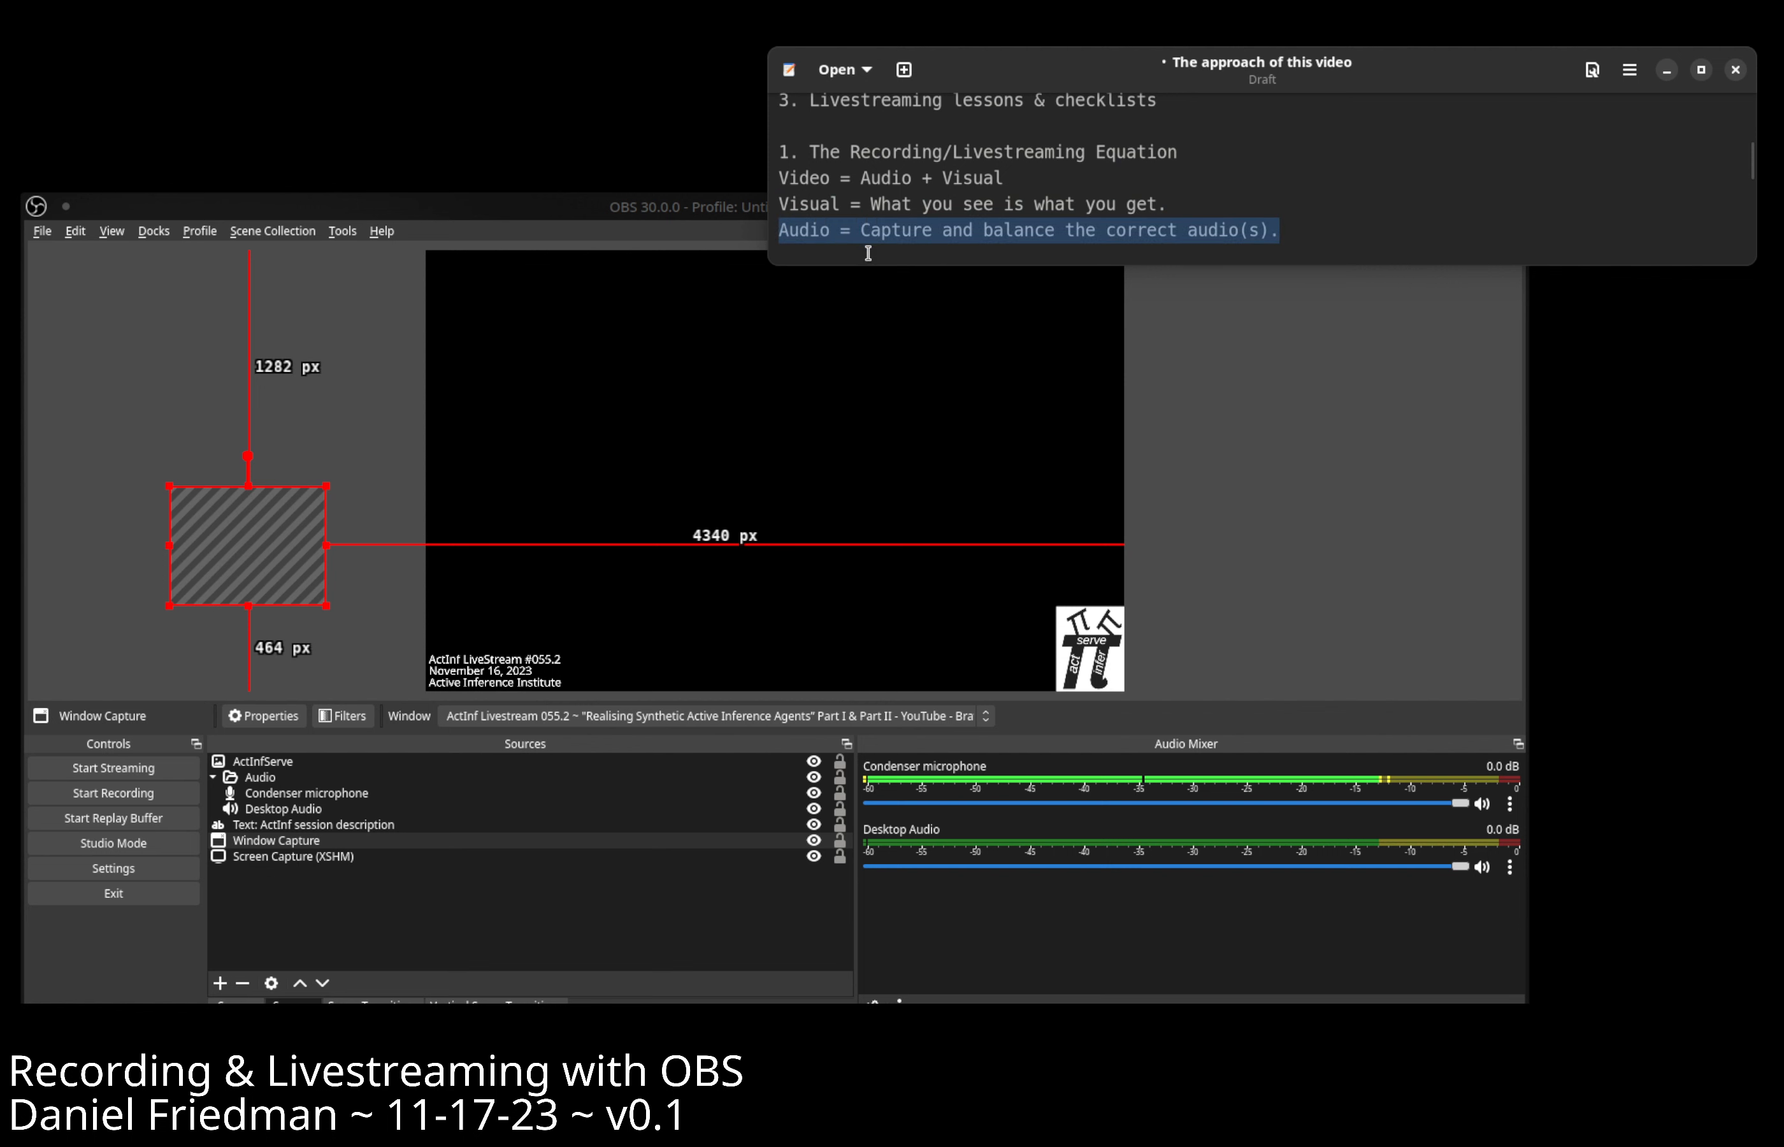
{"action": "left_click", "coordinate": [907, 238]}
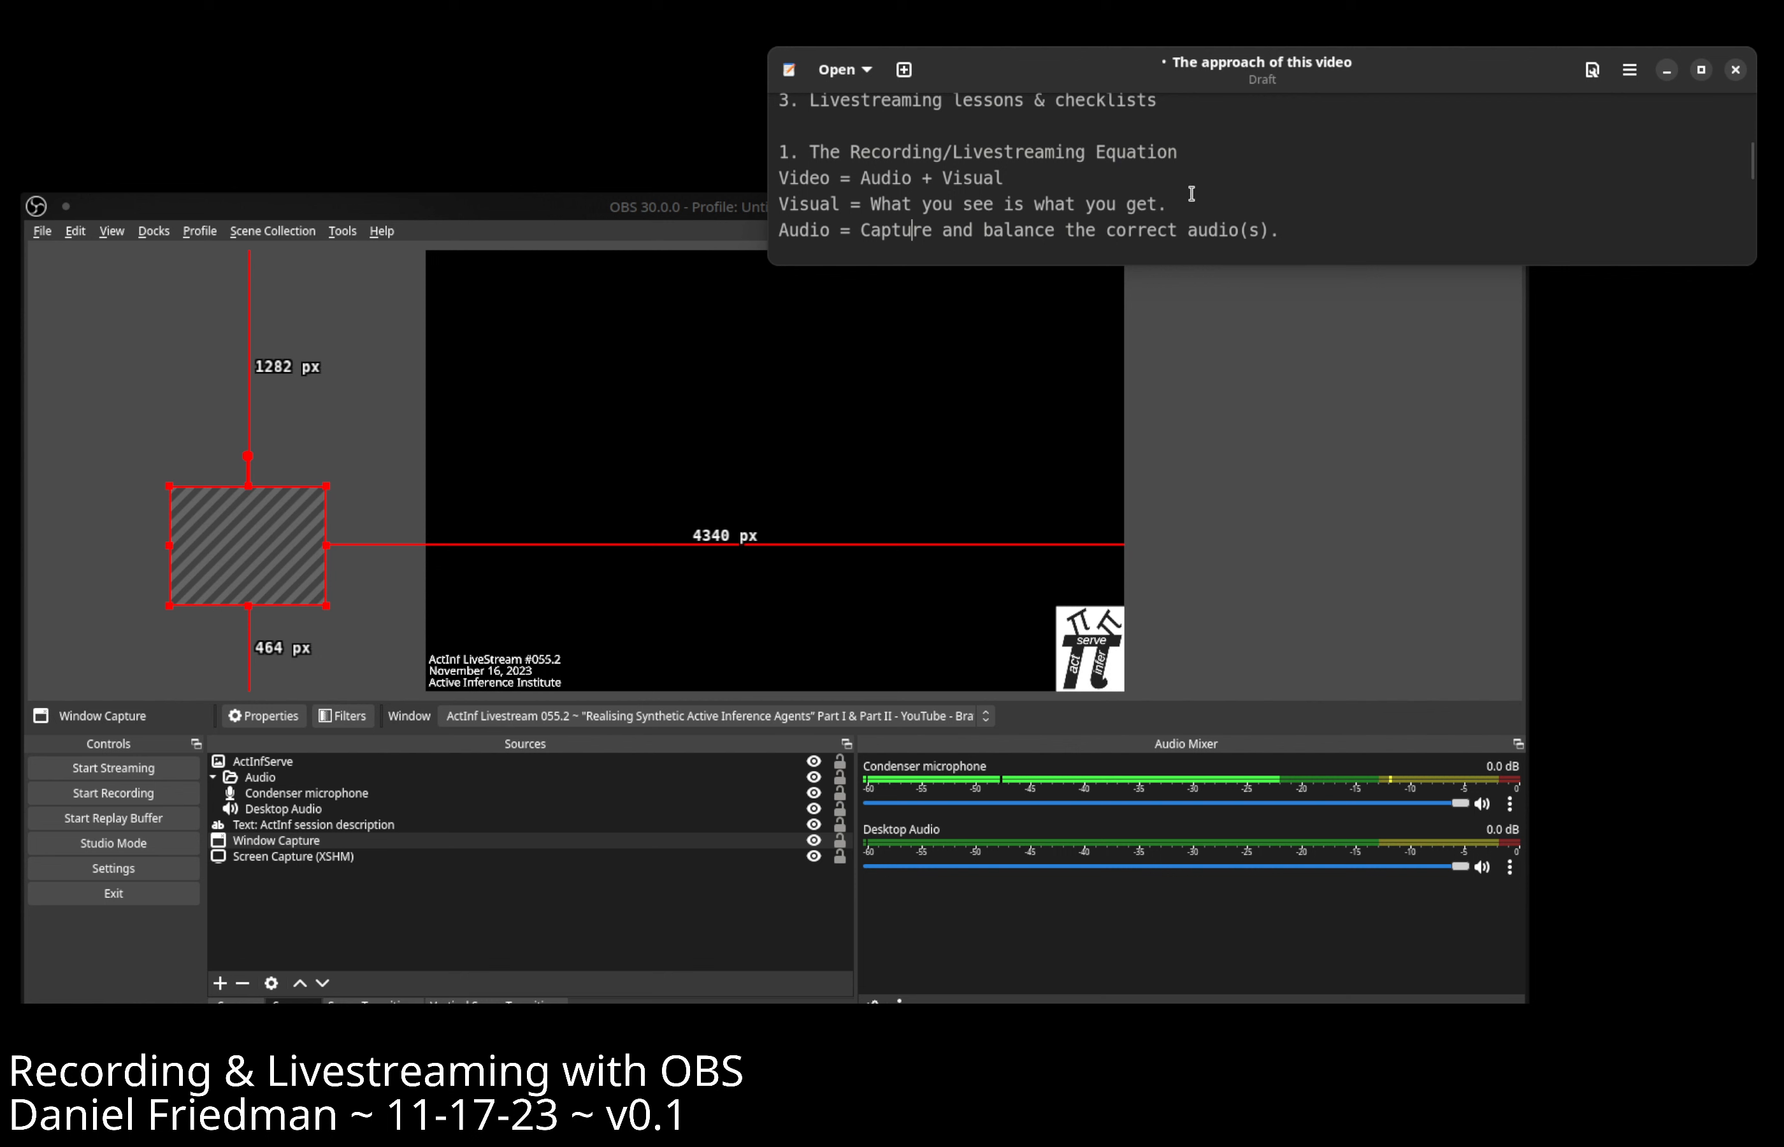
{"action": "scroll", "coordinate": [1191, 193], "scroll_direction": "down", "scroll_amount": 4}
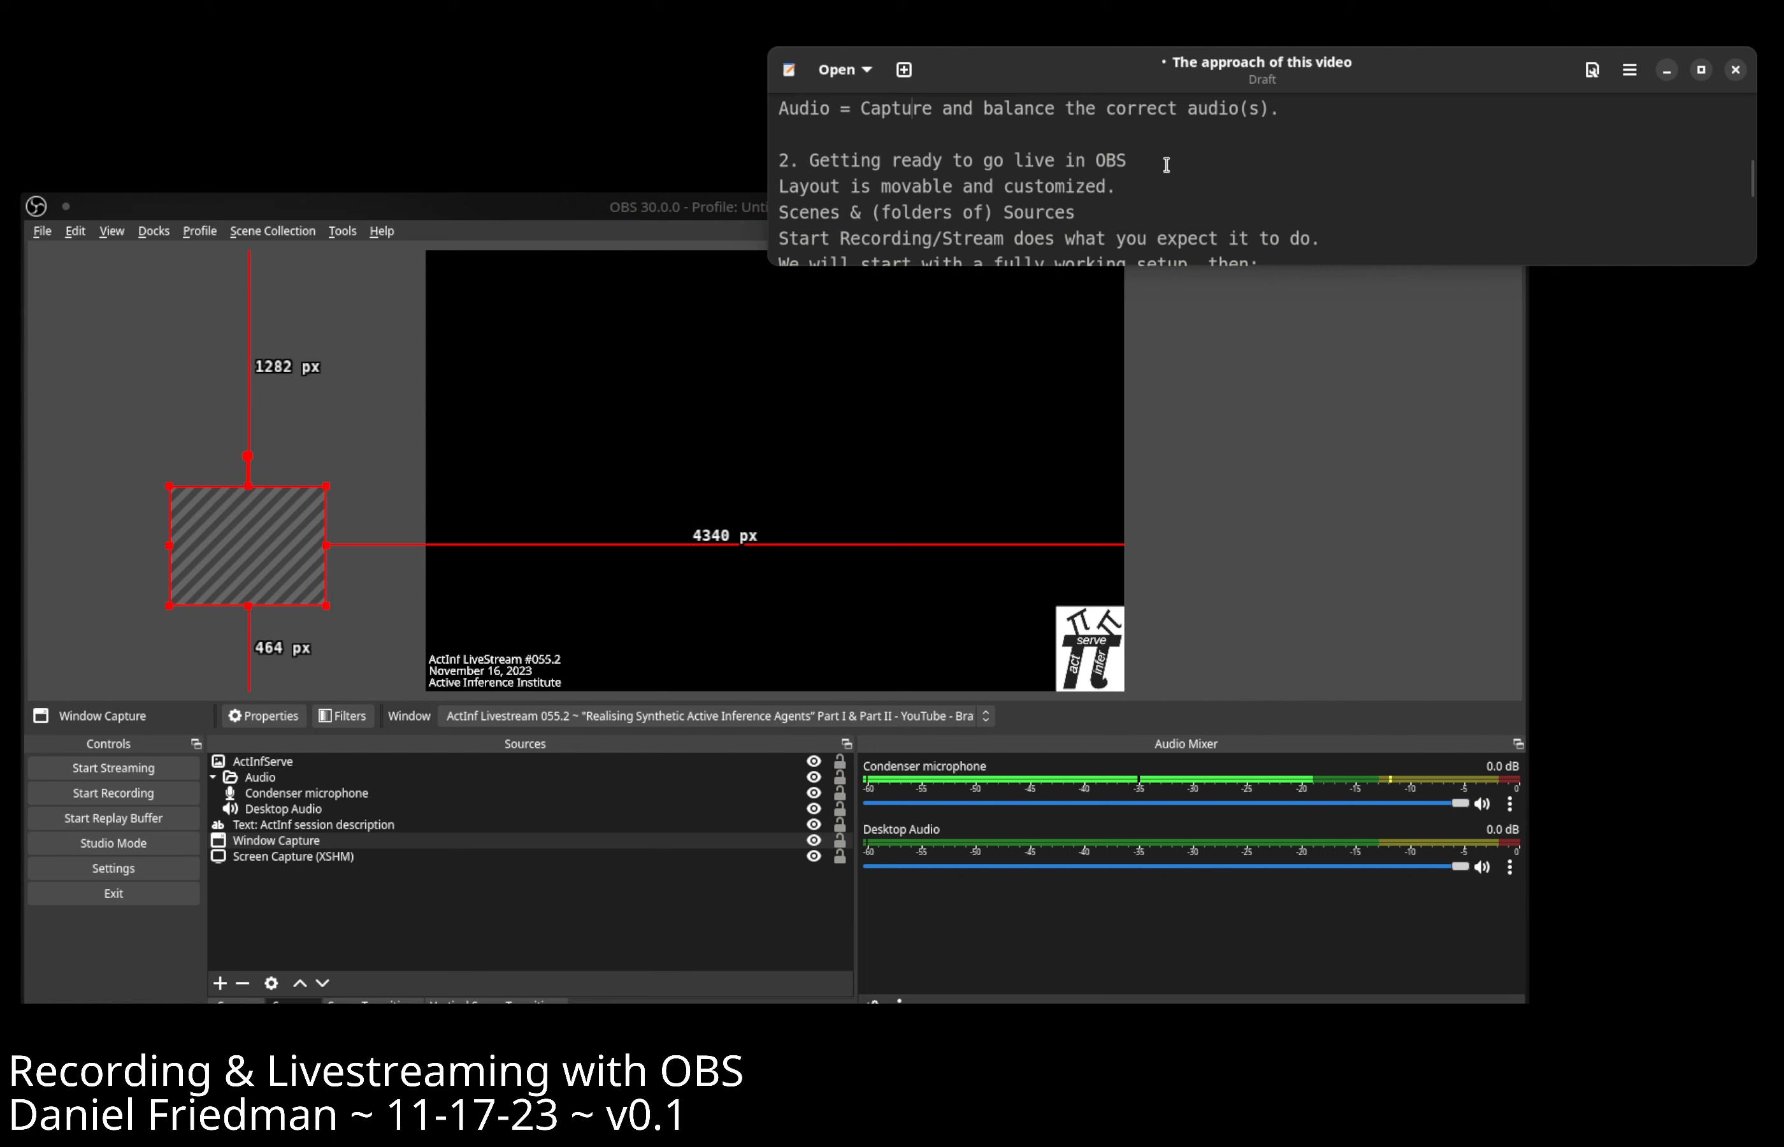
Arrange the notes window above the OBS window and shorten the OBS window so both are readable.
{"action": "left_click_drag", "start_coordinate": [1041, 82], "coordinate": [1058, 47]}
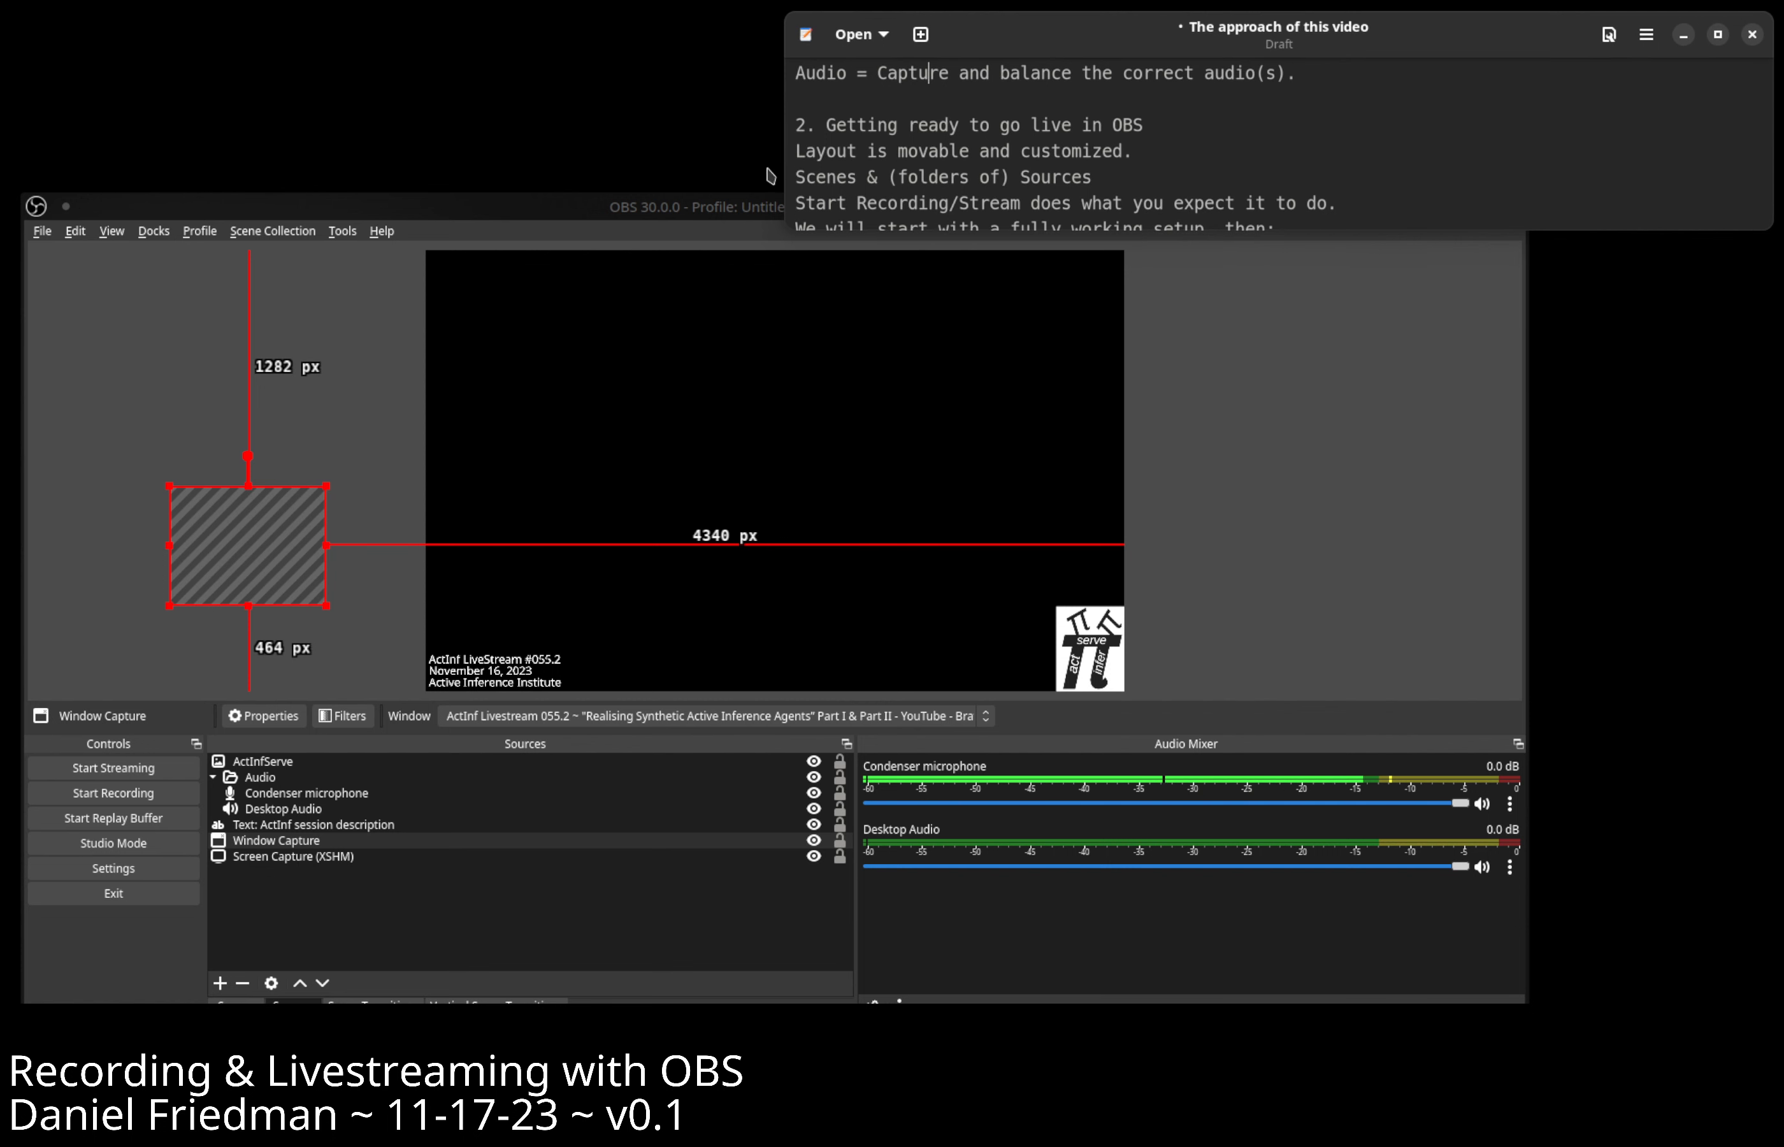
{"action": "left_click", "coordinate": [759, 204]}
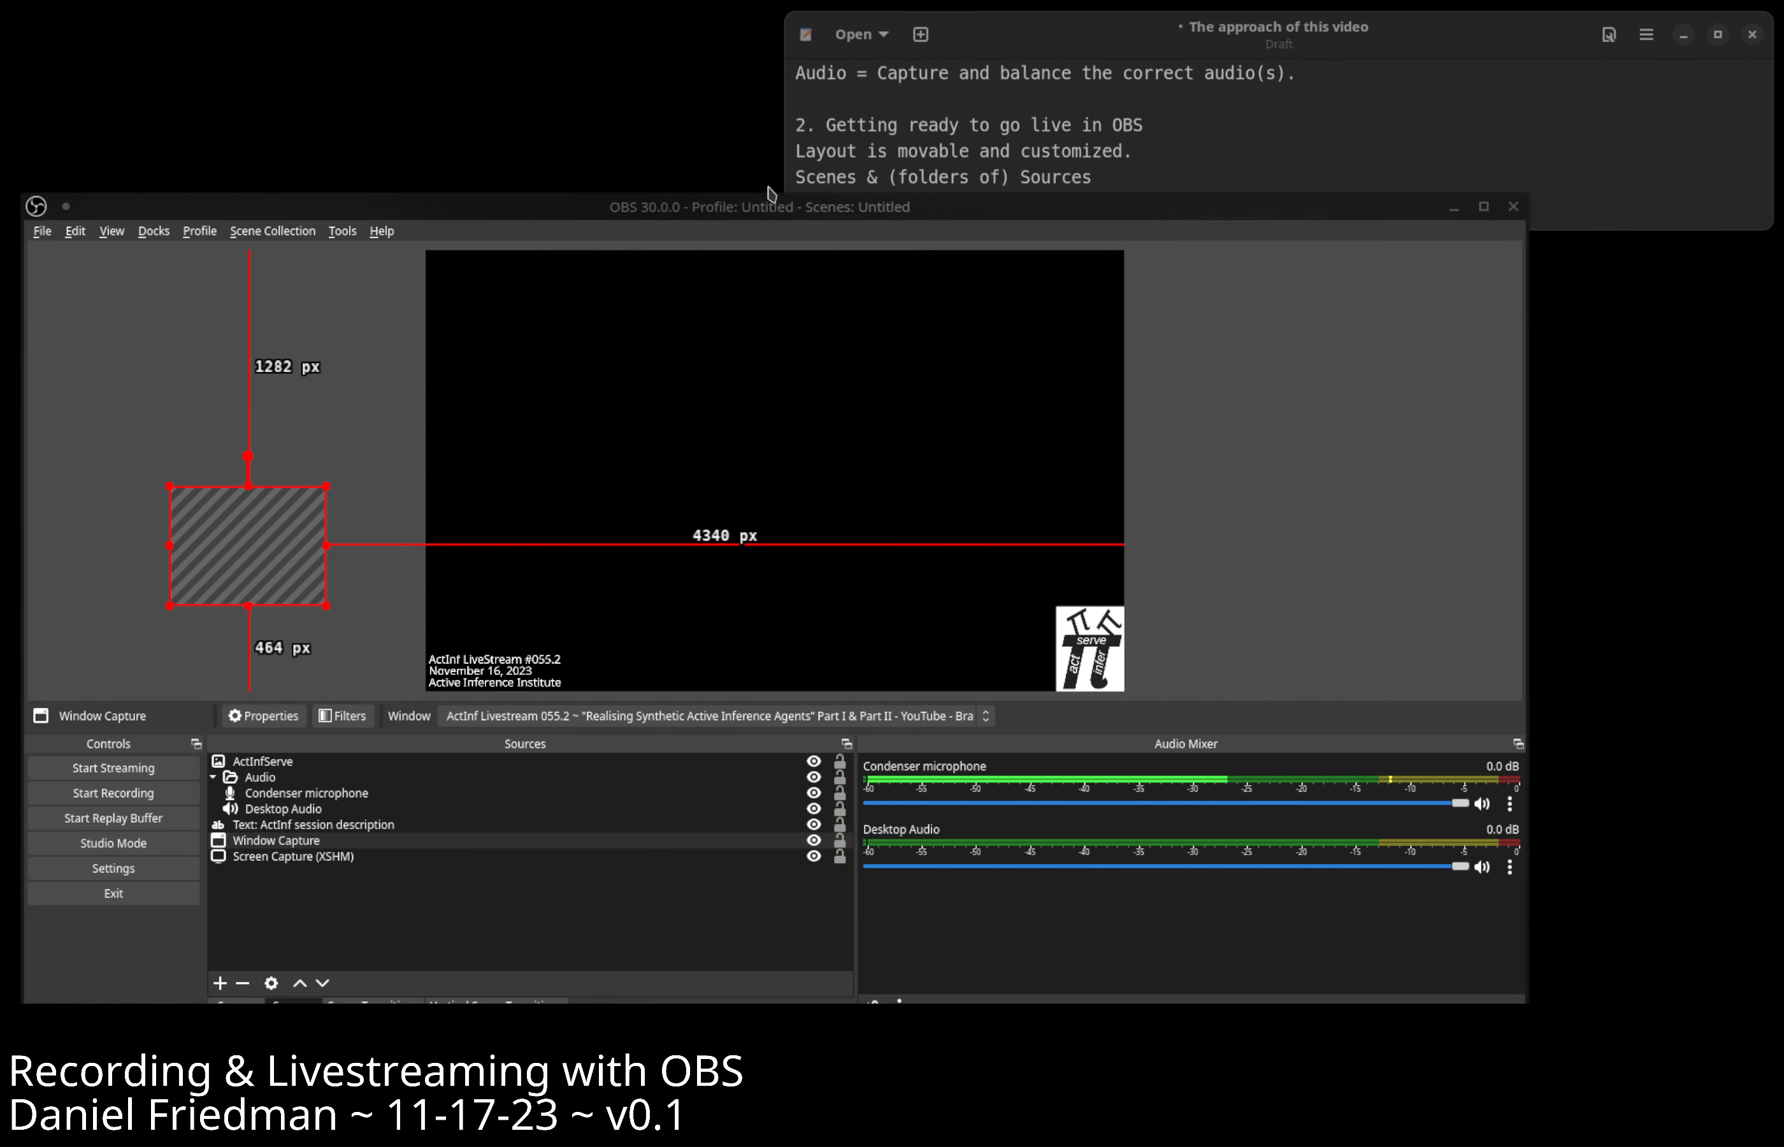
{"action": "left_click_drag", "start_coordinate": [770, 192], "coordinate": [831, 258]}
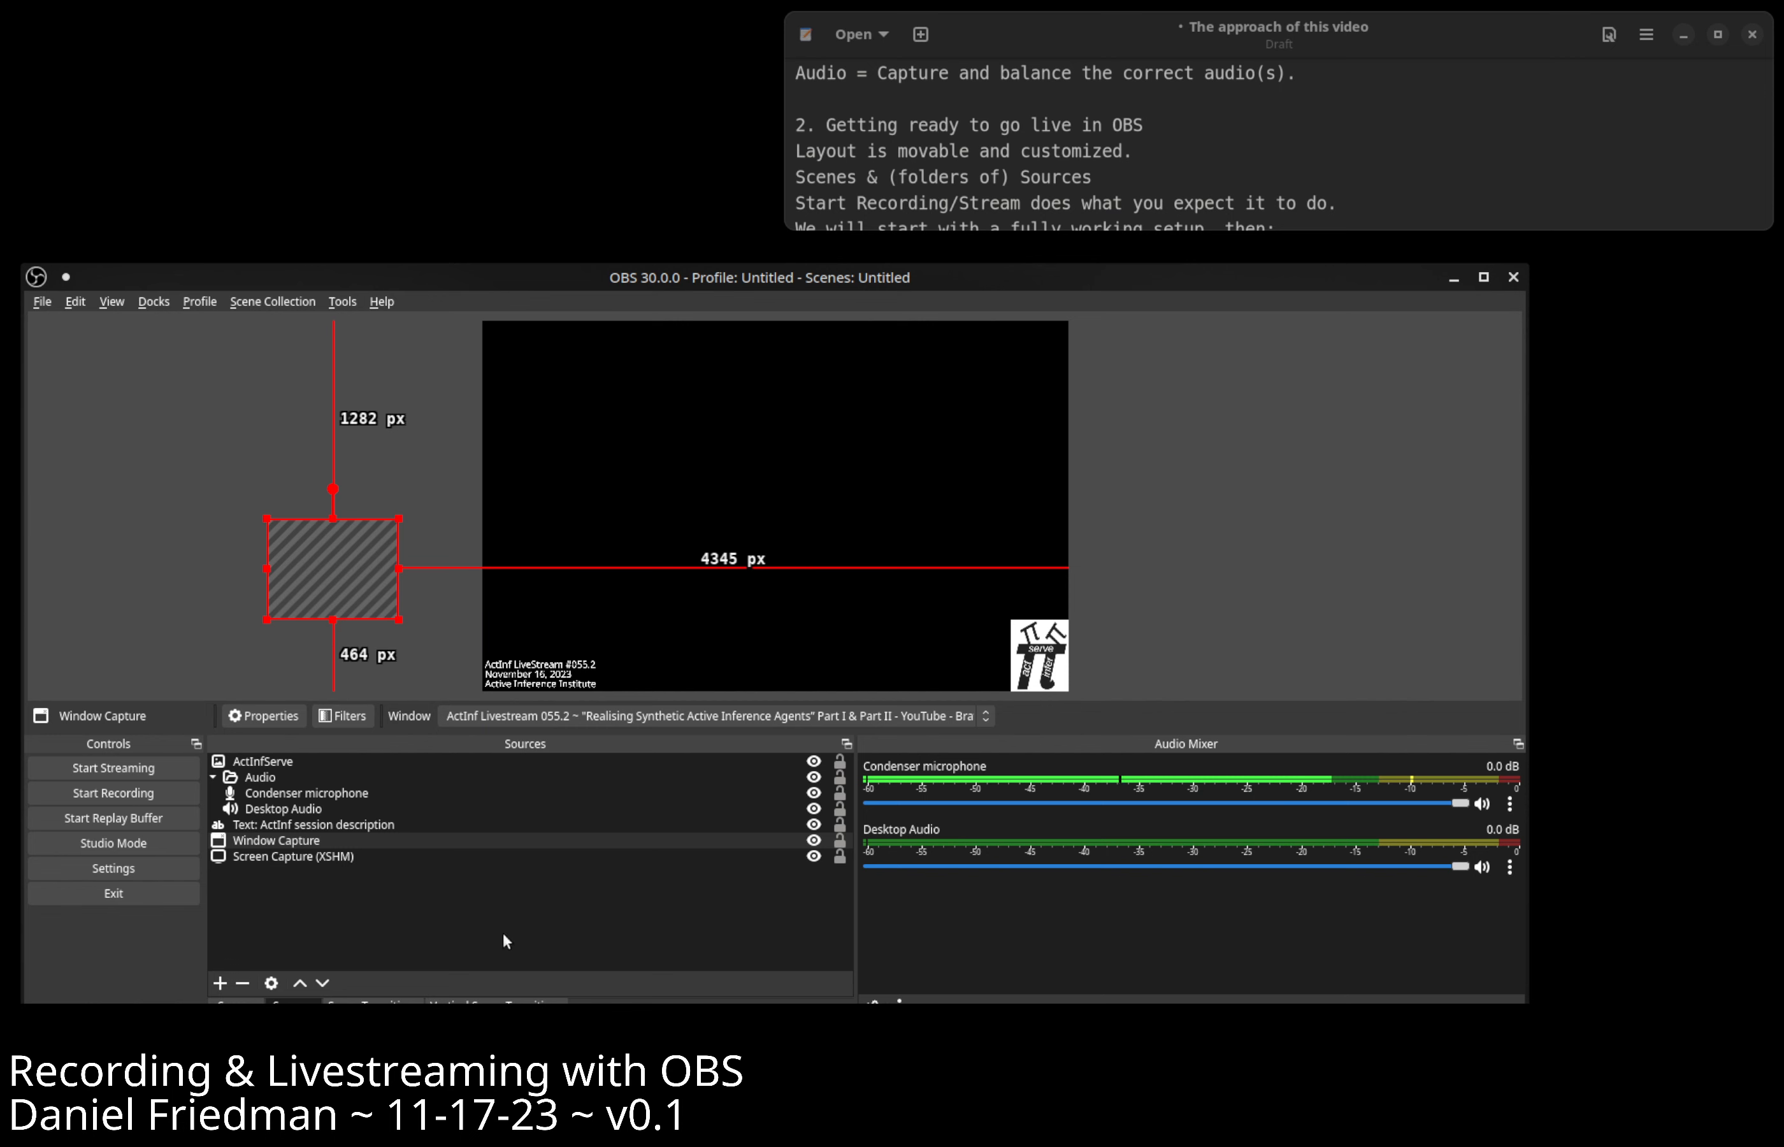
{"action": "left_click_drag", "start_coordinate": [581, 277], "coordinate": [577, 258]}
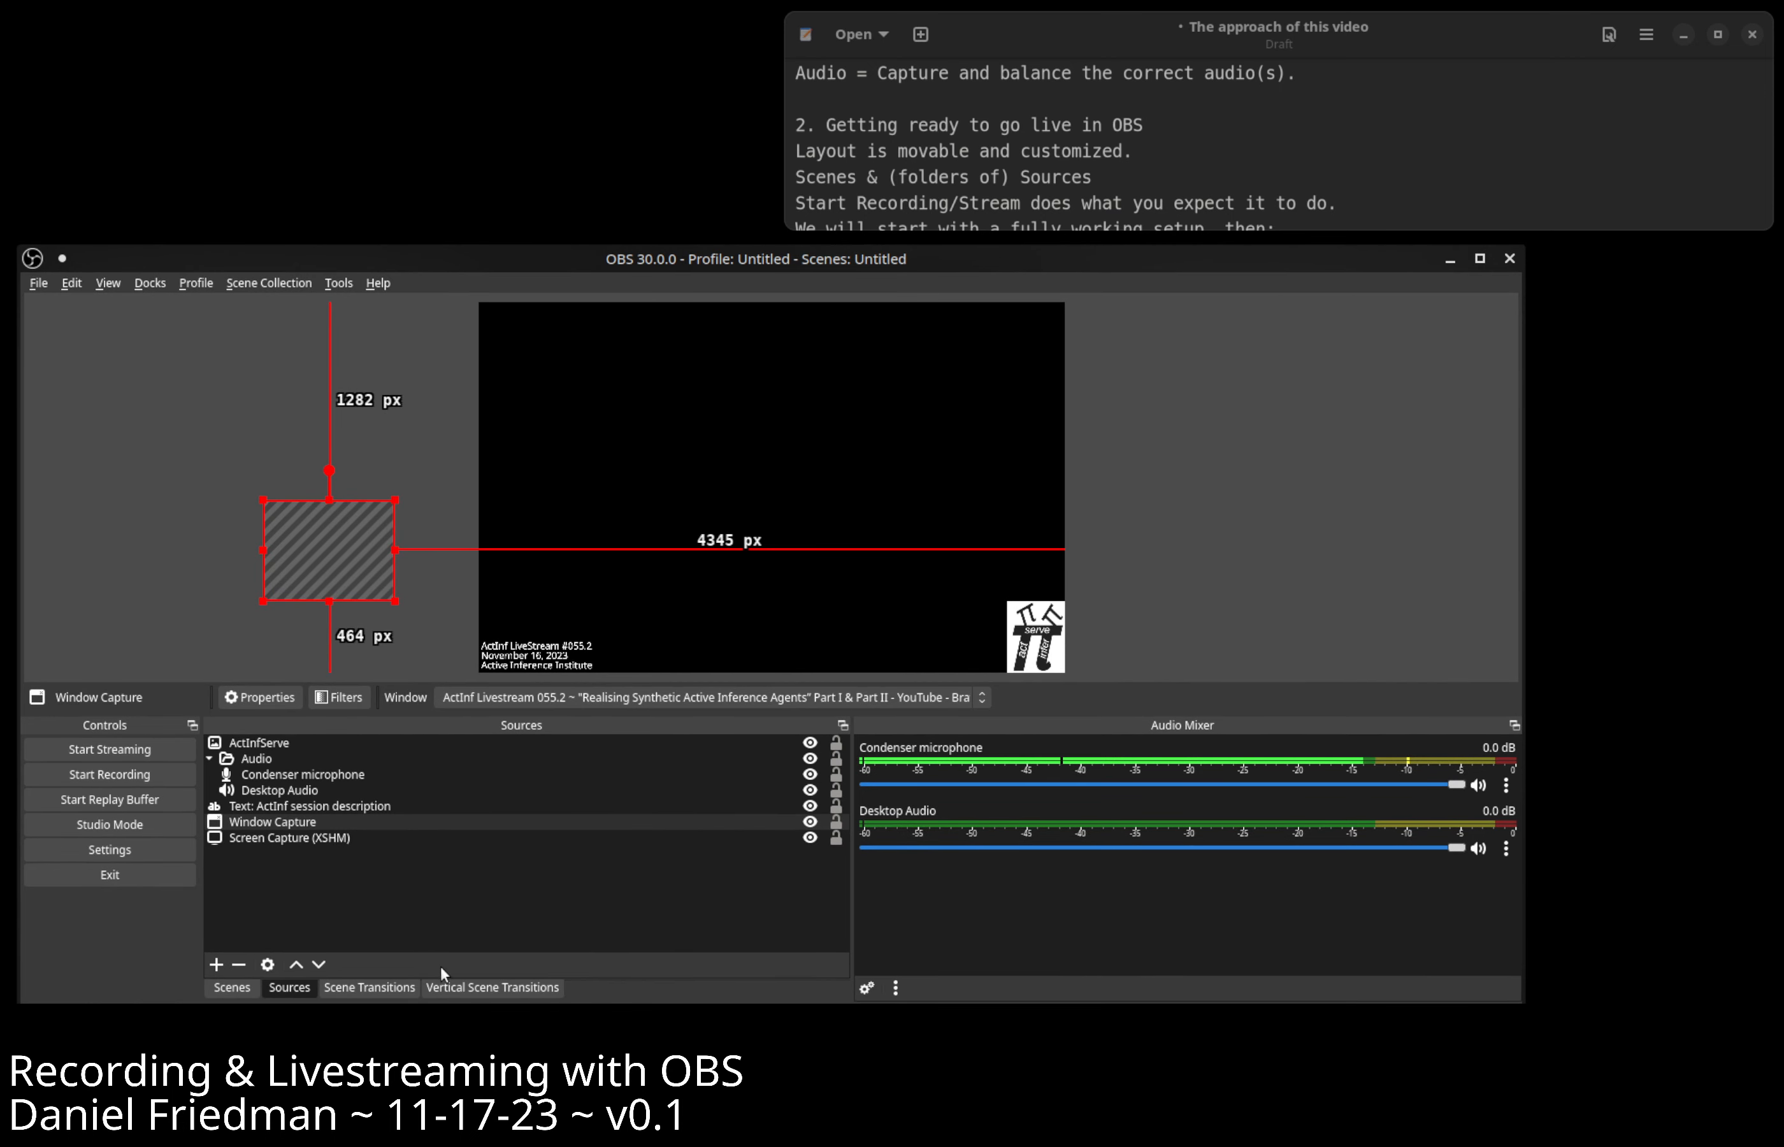
Rearrange the docks so Controls sits between Sources and Audio Mixer, and look over the scene list before returning to the sources.
{"action": "left_click_drag", "start_coordinate": [472, 993], "coordinate": [779, 727]}
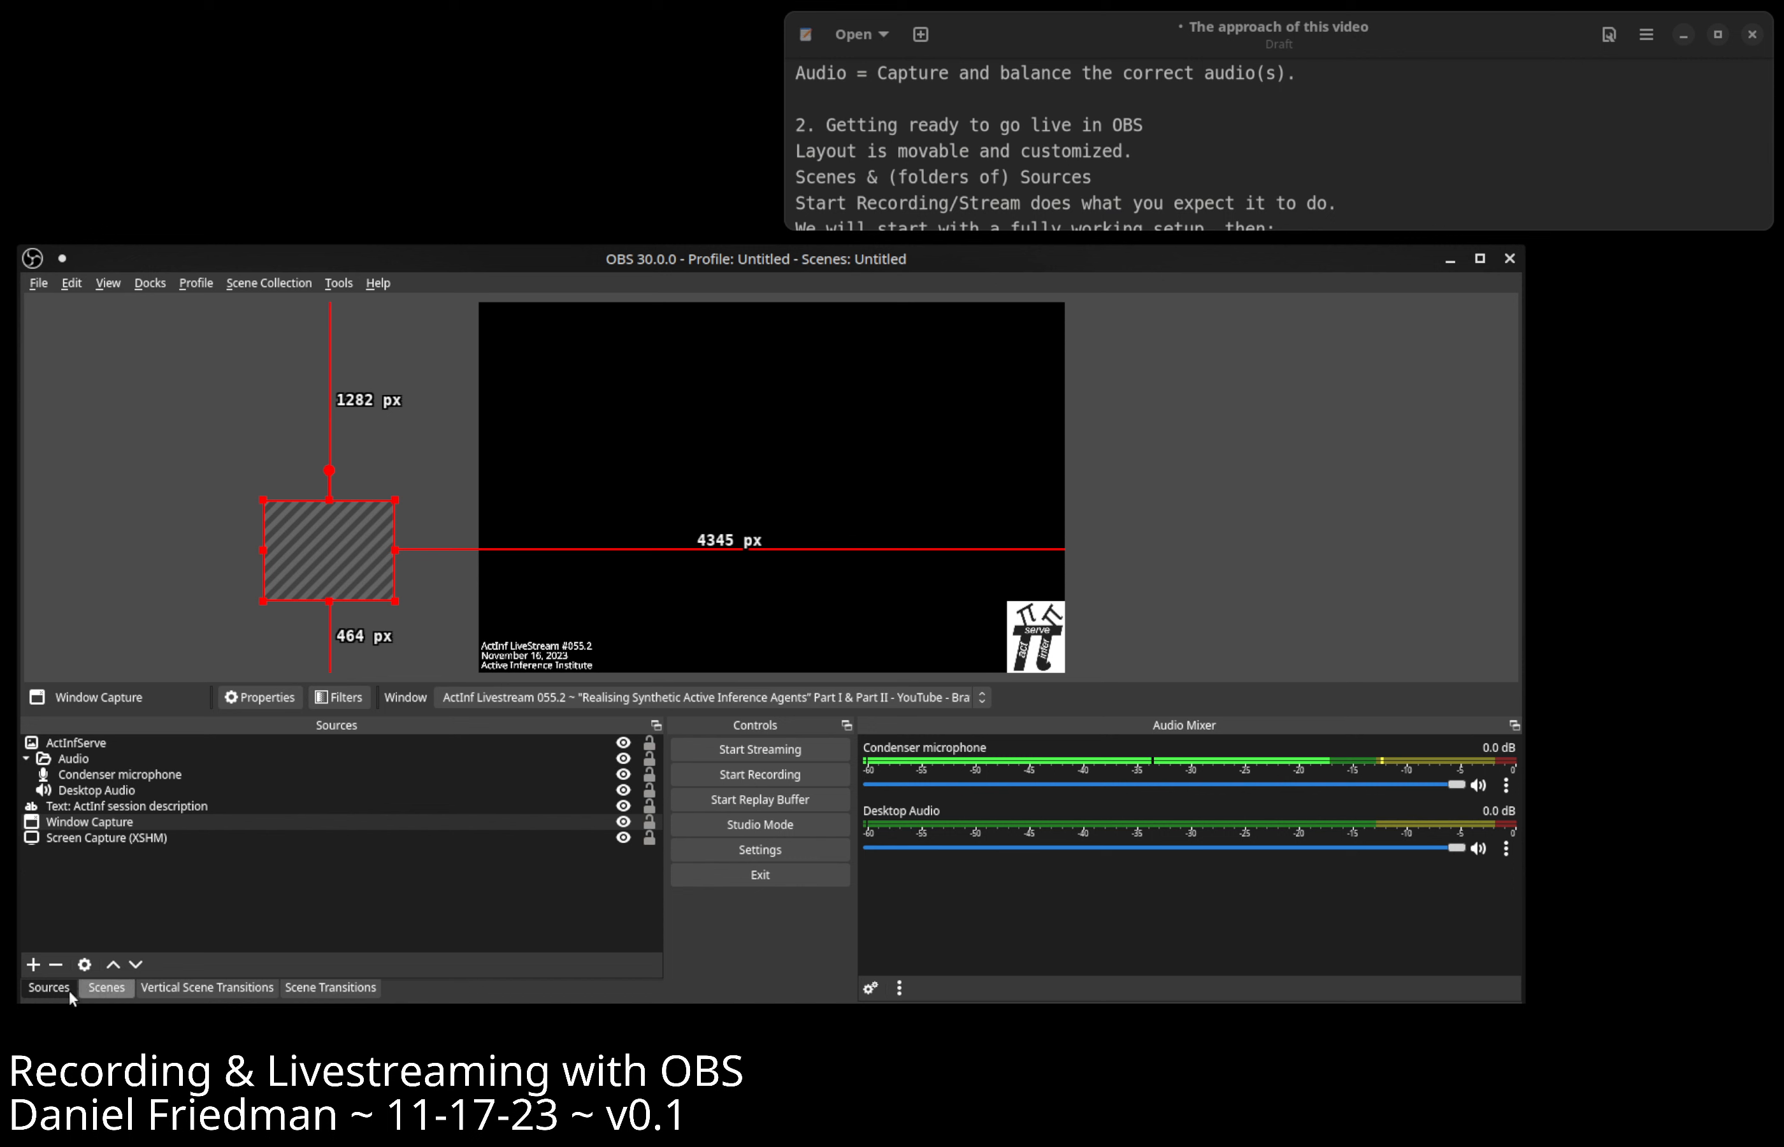
{"action": "left_click", "coordinate": [106, 987]}
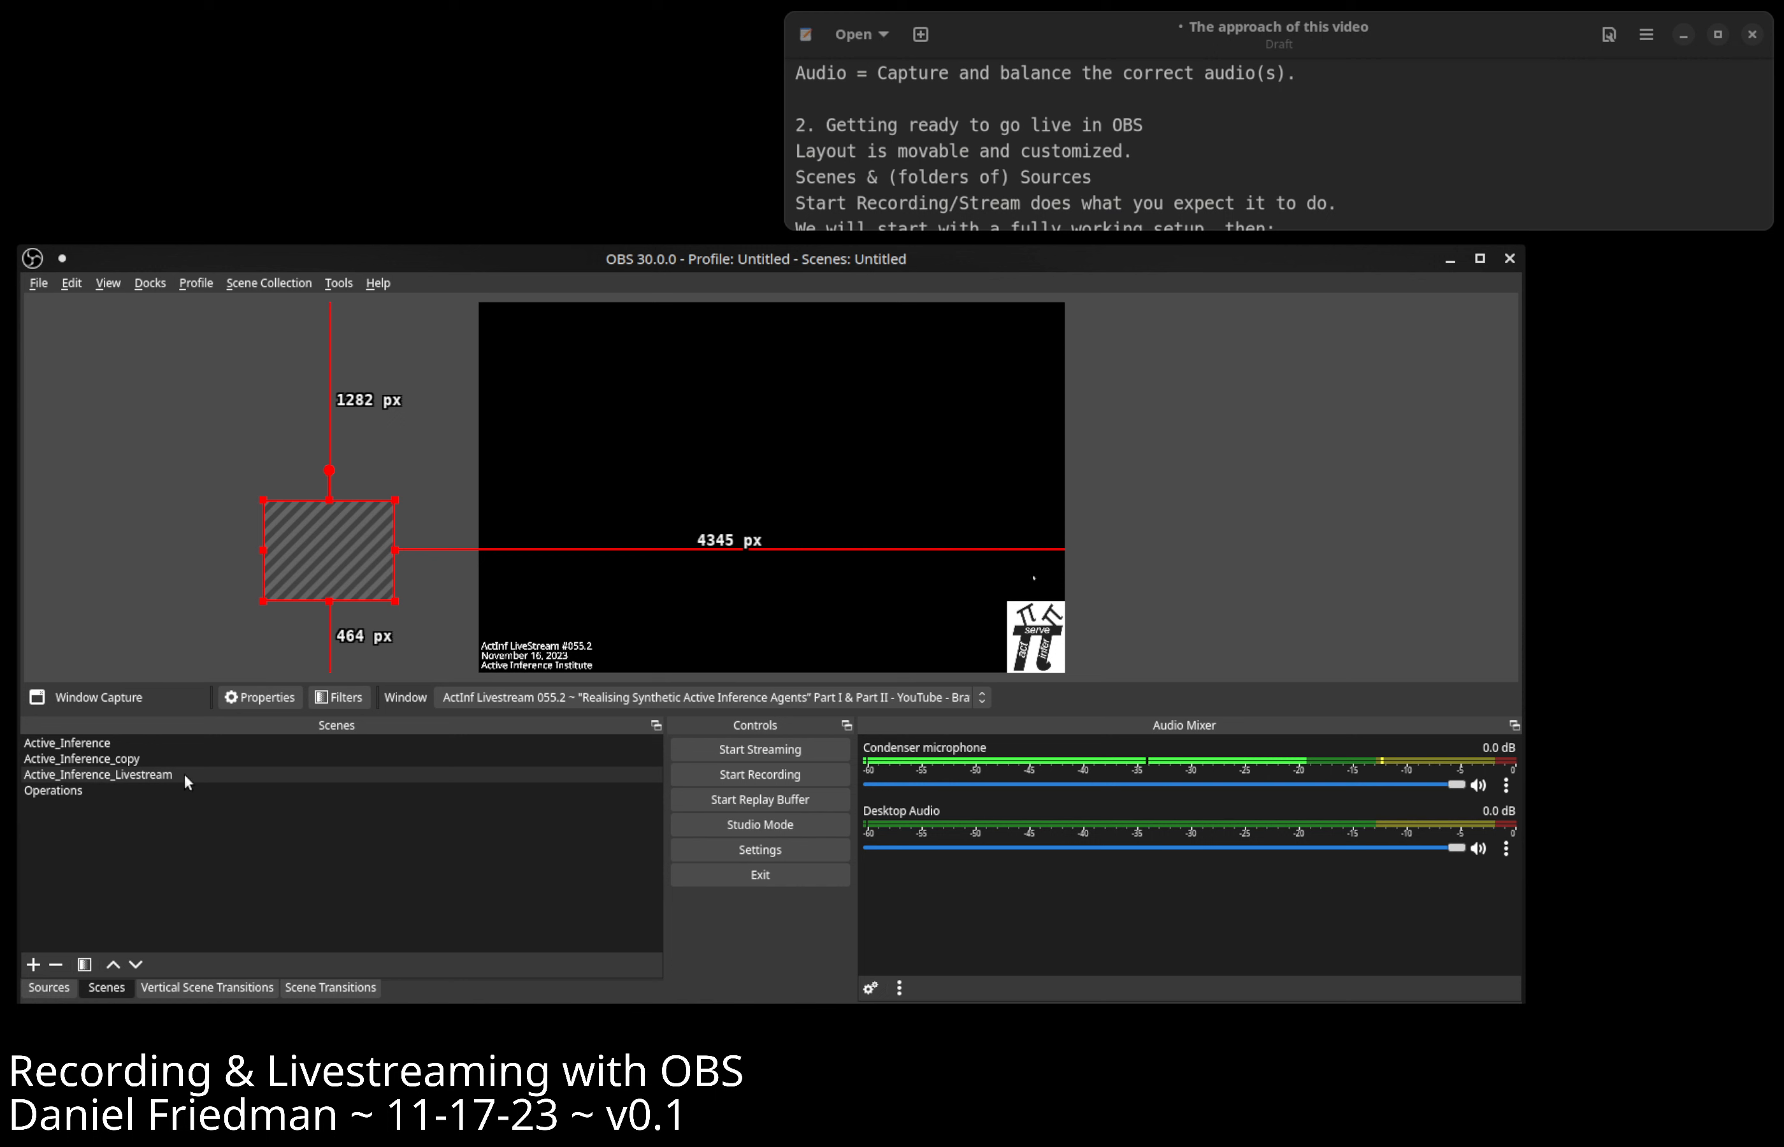
{"action": "left_click", "coordinate": [51, 990]}
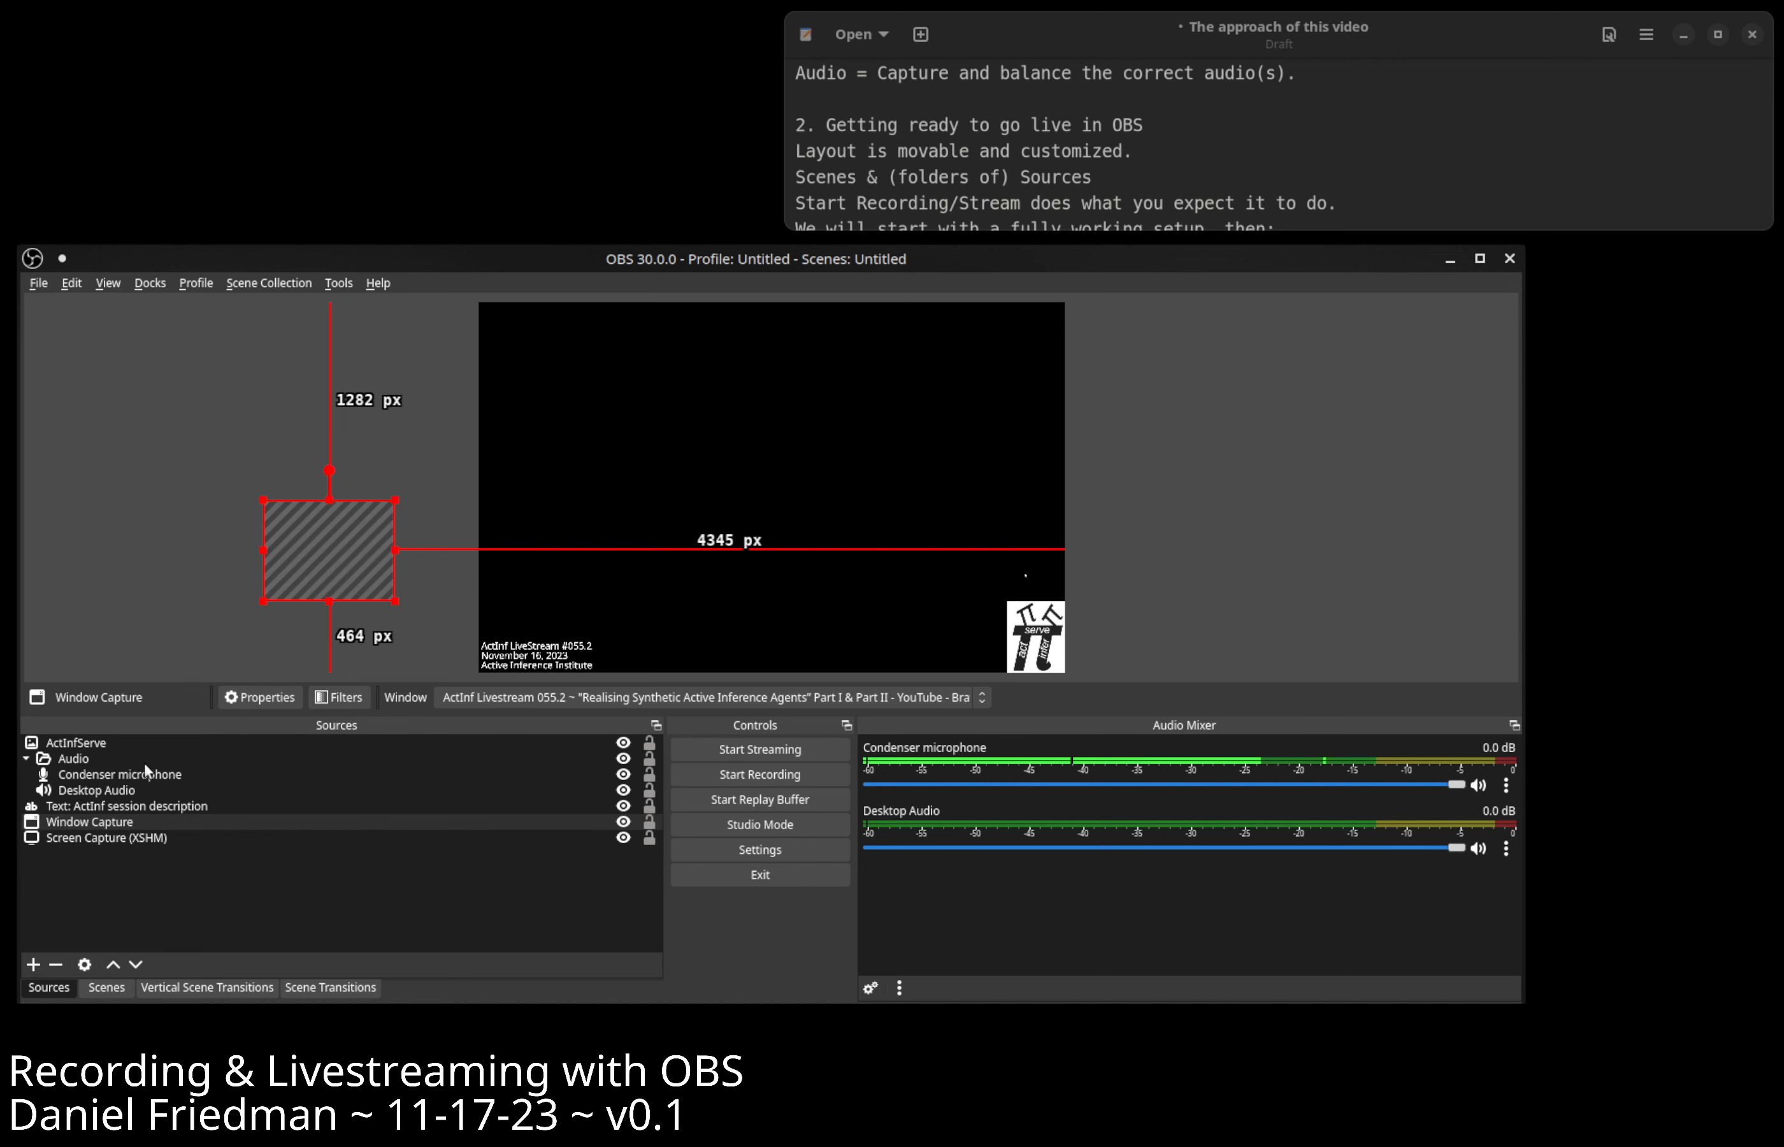
Read the notes on getting ready to go live, down to the tasks after "We will start with a fully working setup".
{"action": "scroll", "coordinate": [928, 138], "scroll_direction": "up", "scroll_amount": 2}
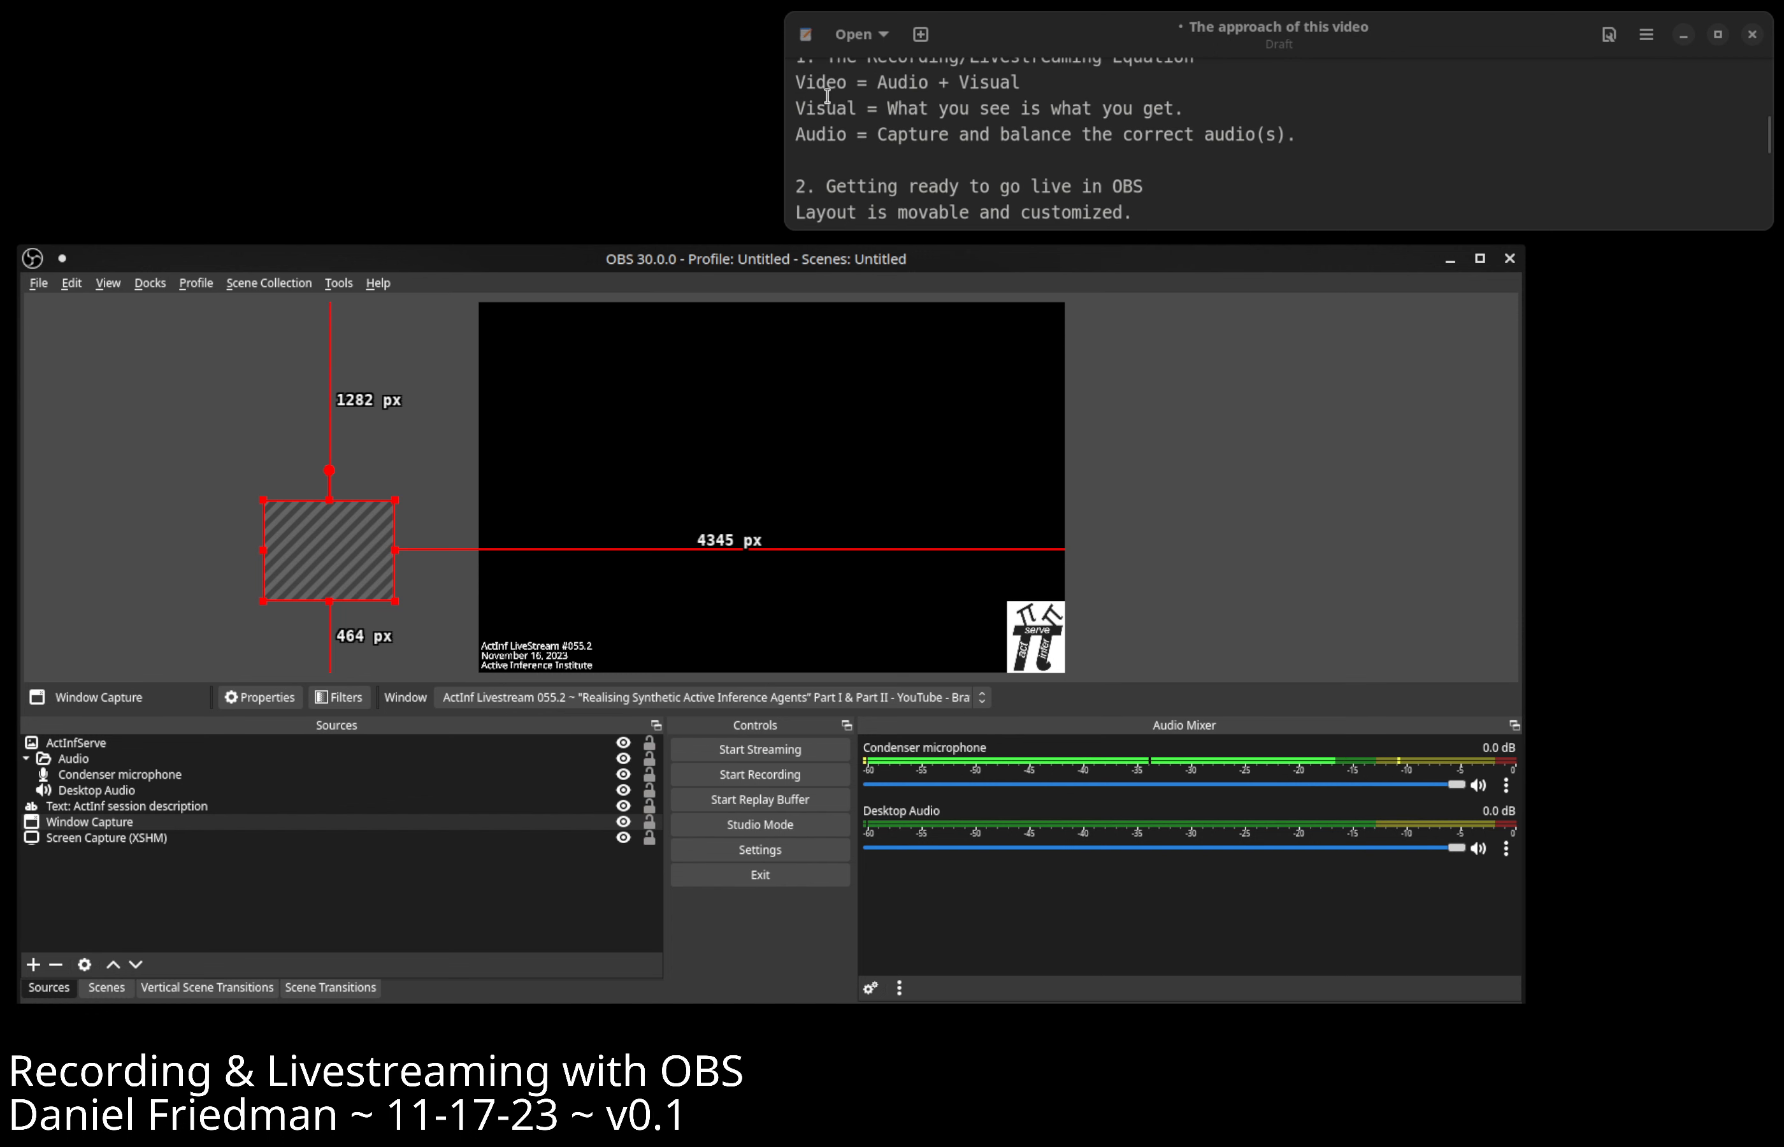
{"action": "scroll", "coordinate": [831, 99], "scroll_direction": "down", "scroll_amount": 4}
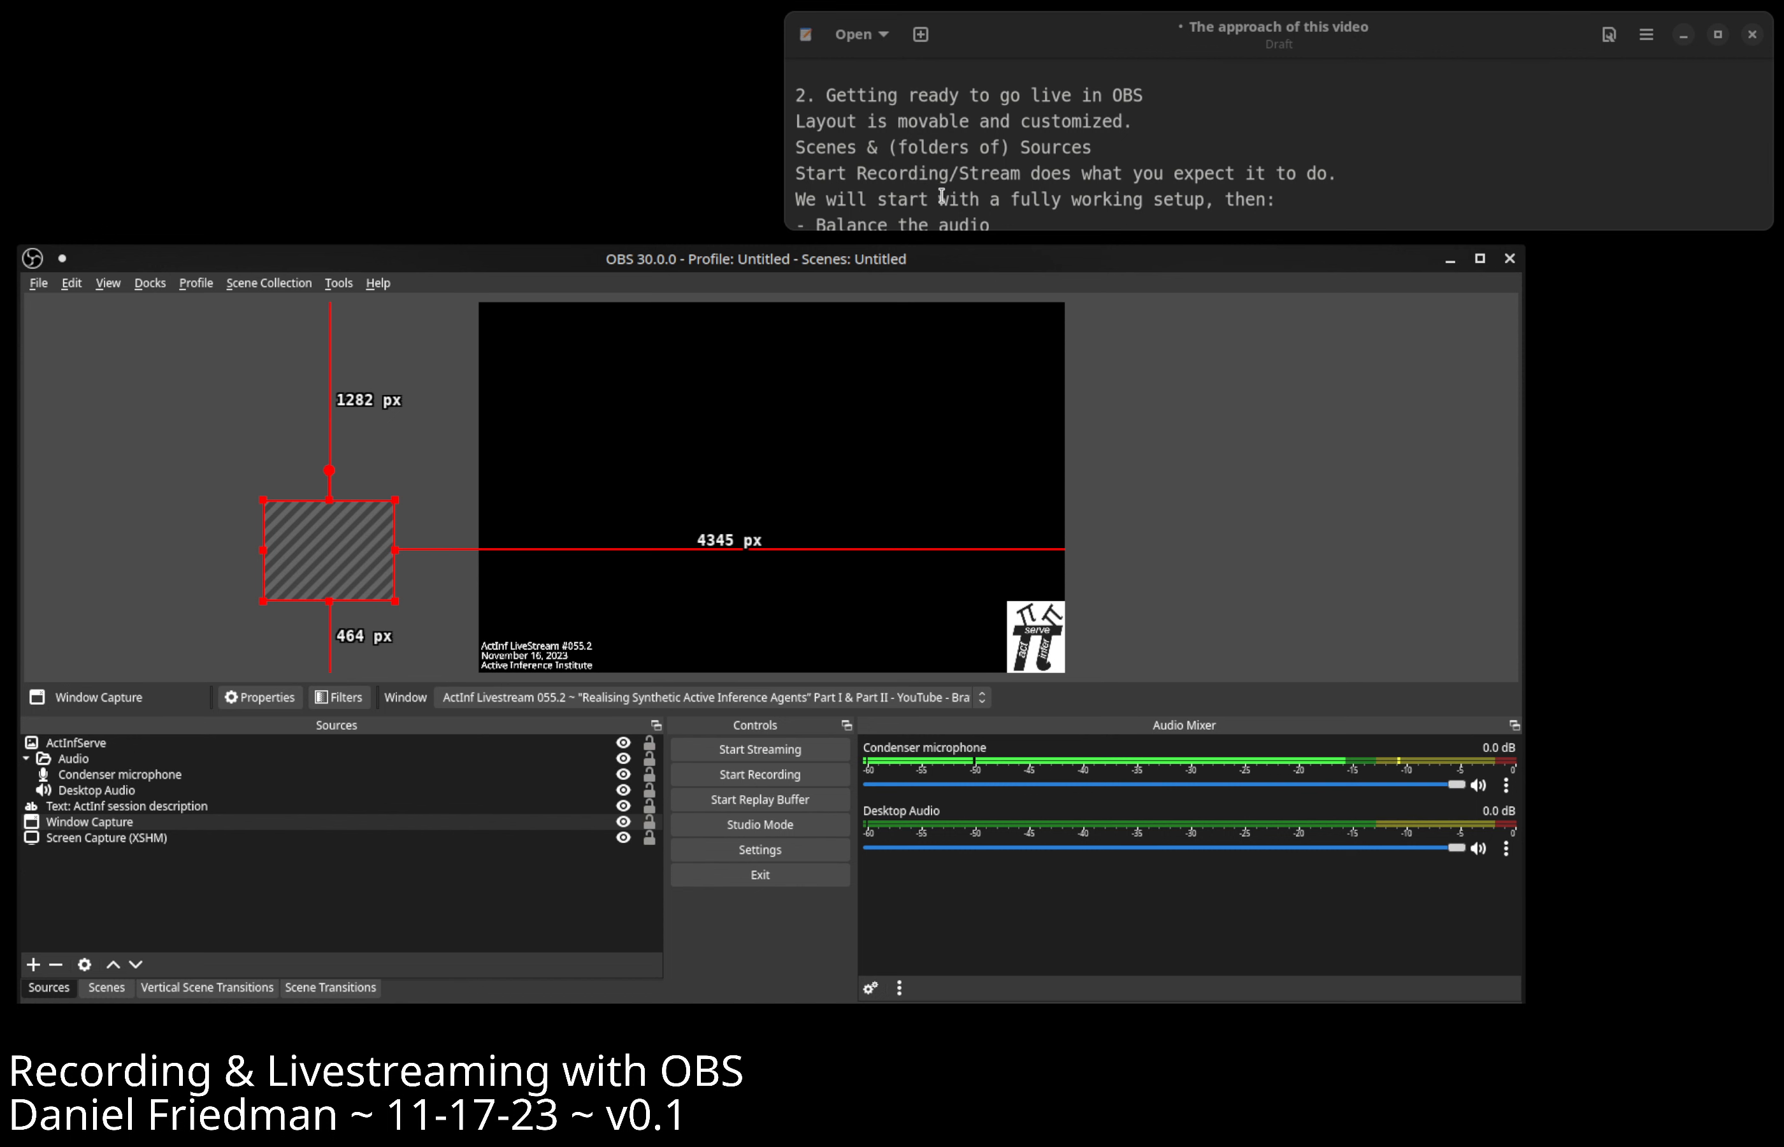
{"action": "triple_click", "coordinate": [985, 199]}
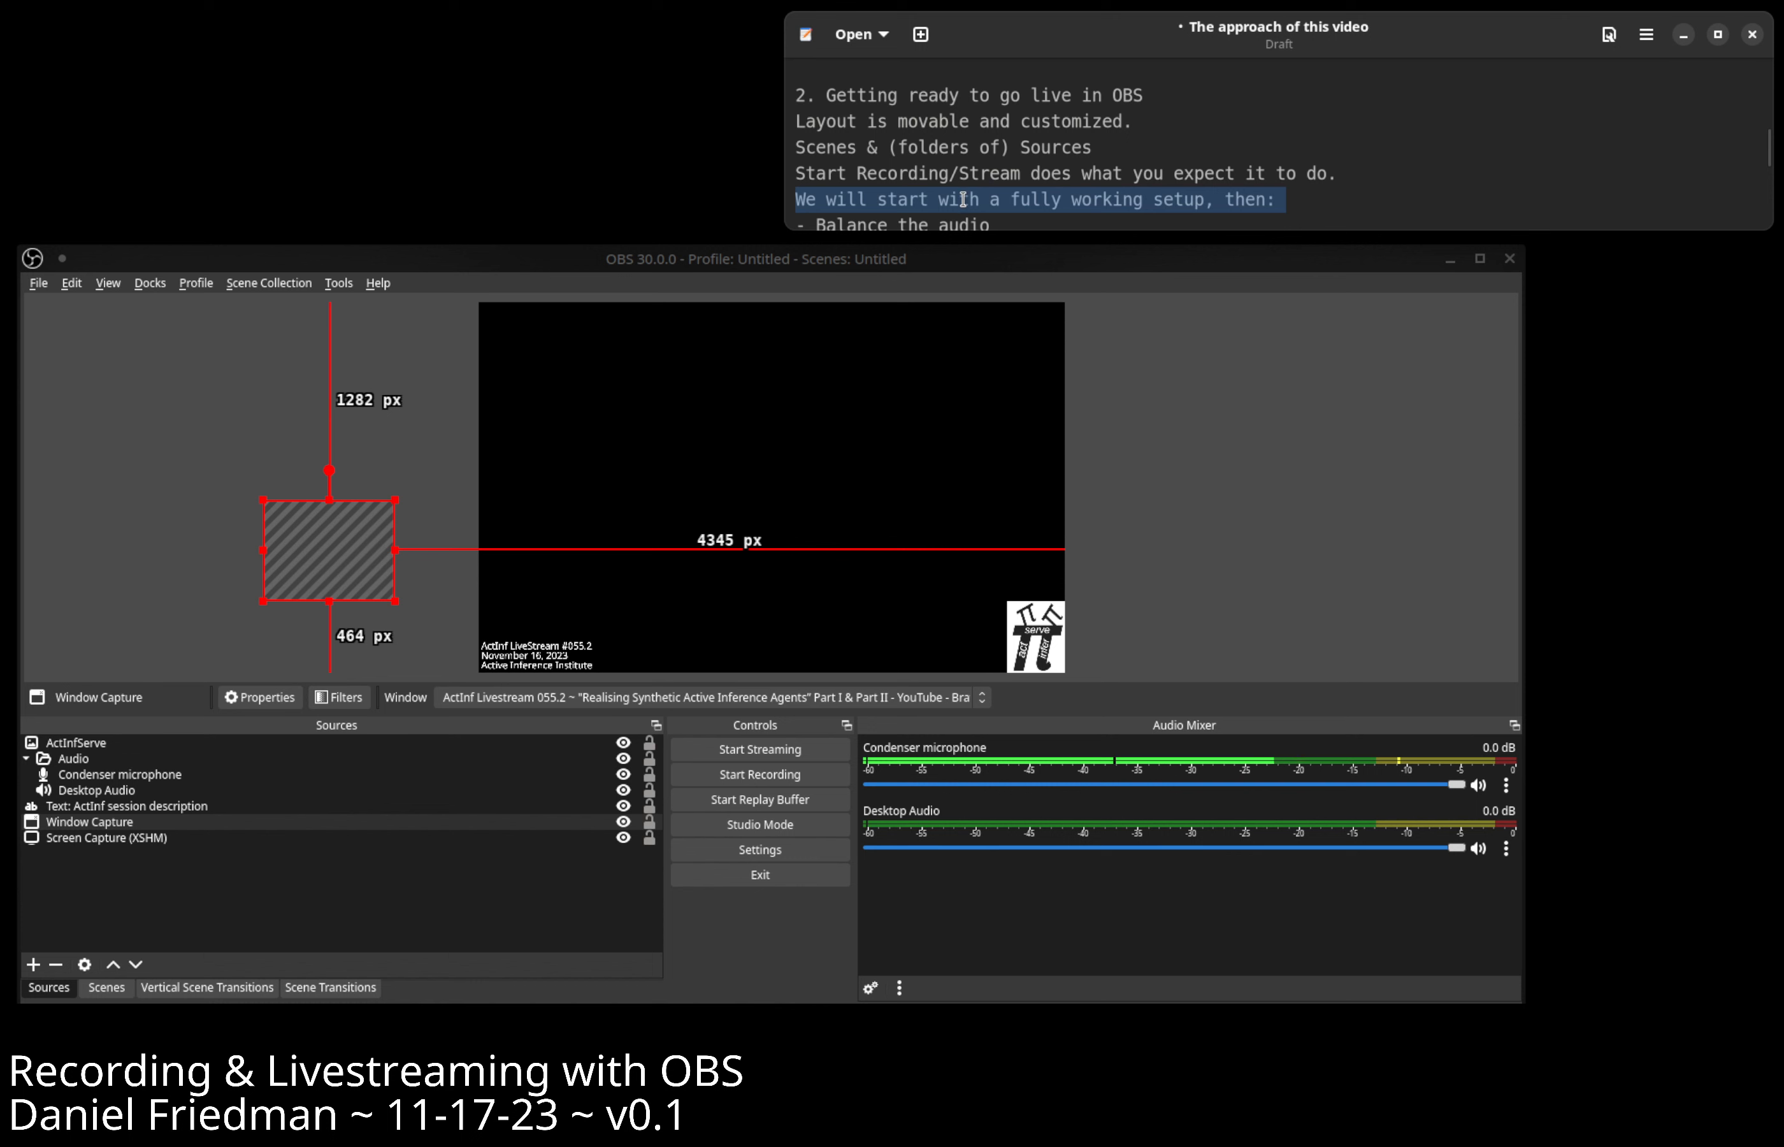
{"action": "scroll", "coordinate": [963, 199], "scroll_direction": "down", "scroll_amount": 2}
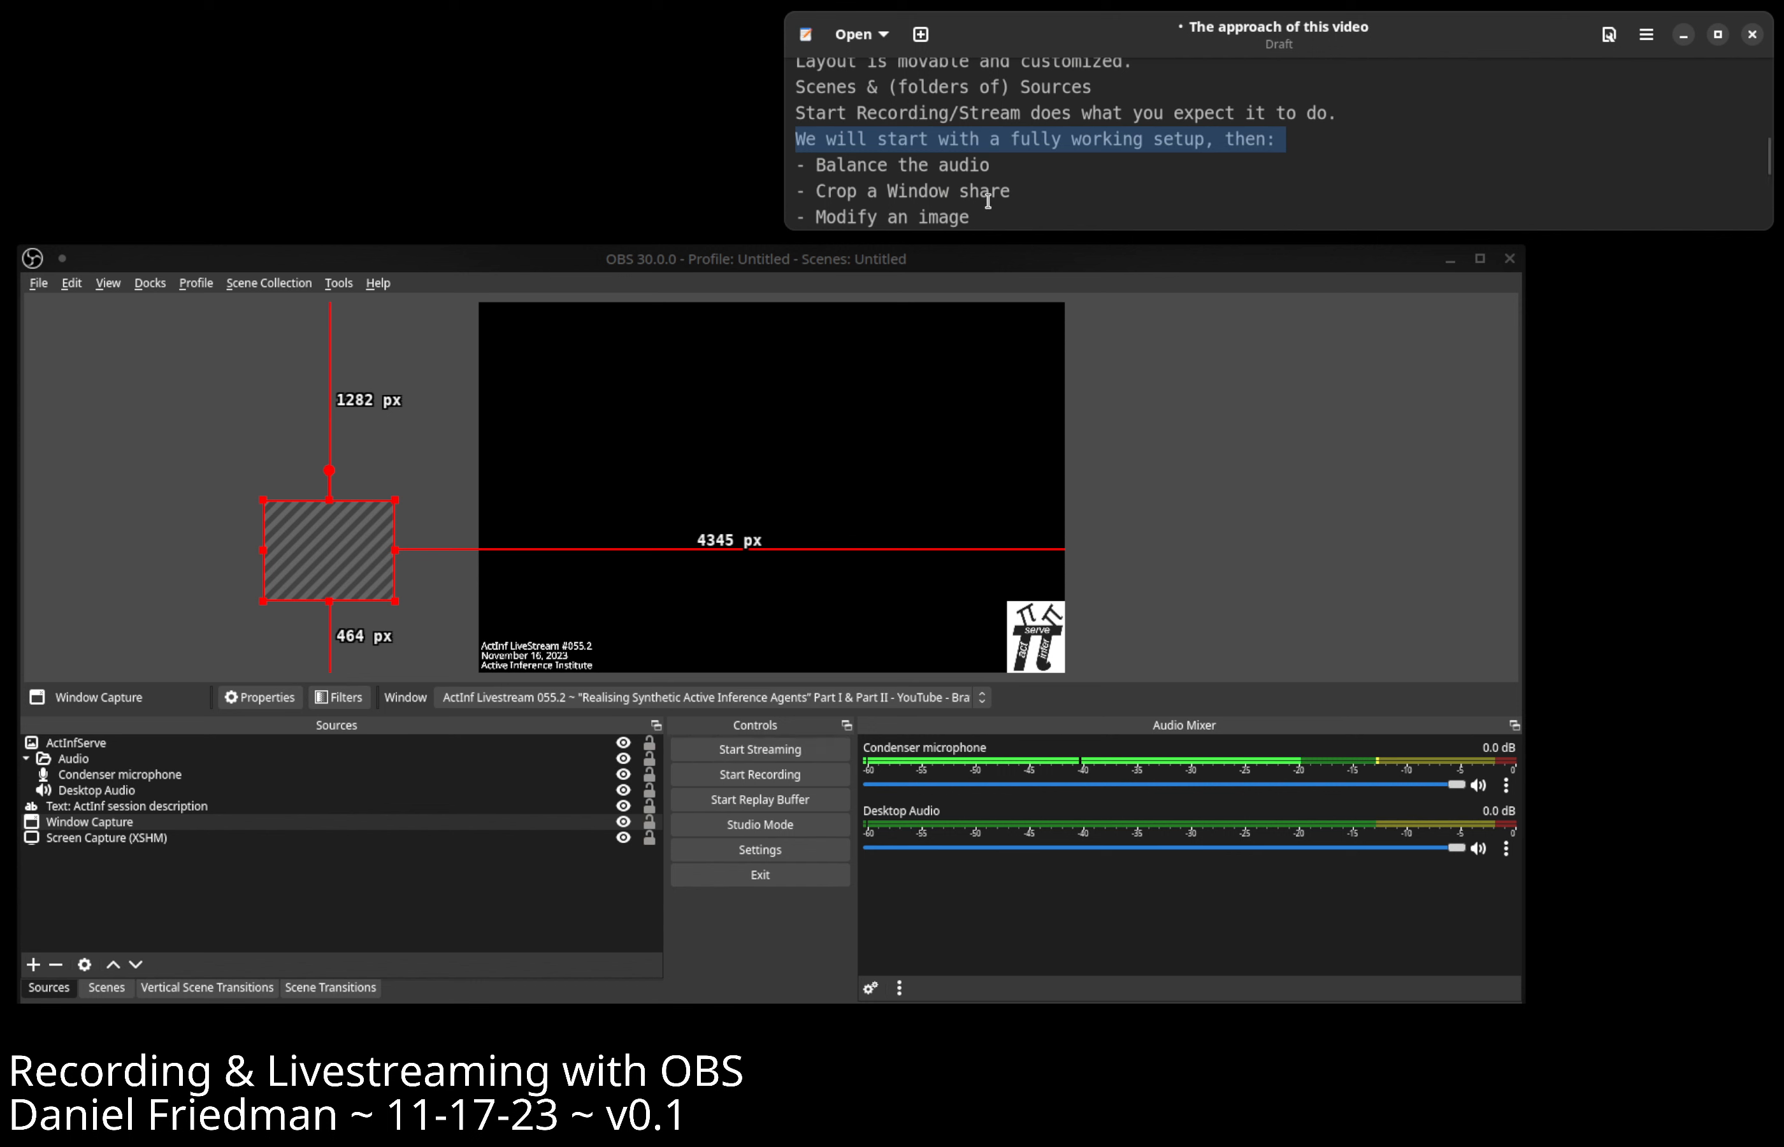
{"action": "scroll", "coordinate": [988, 201], "scroll_direction": "down", "scroll_amount": 1}
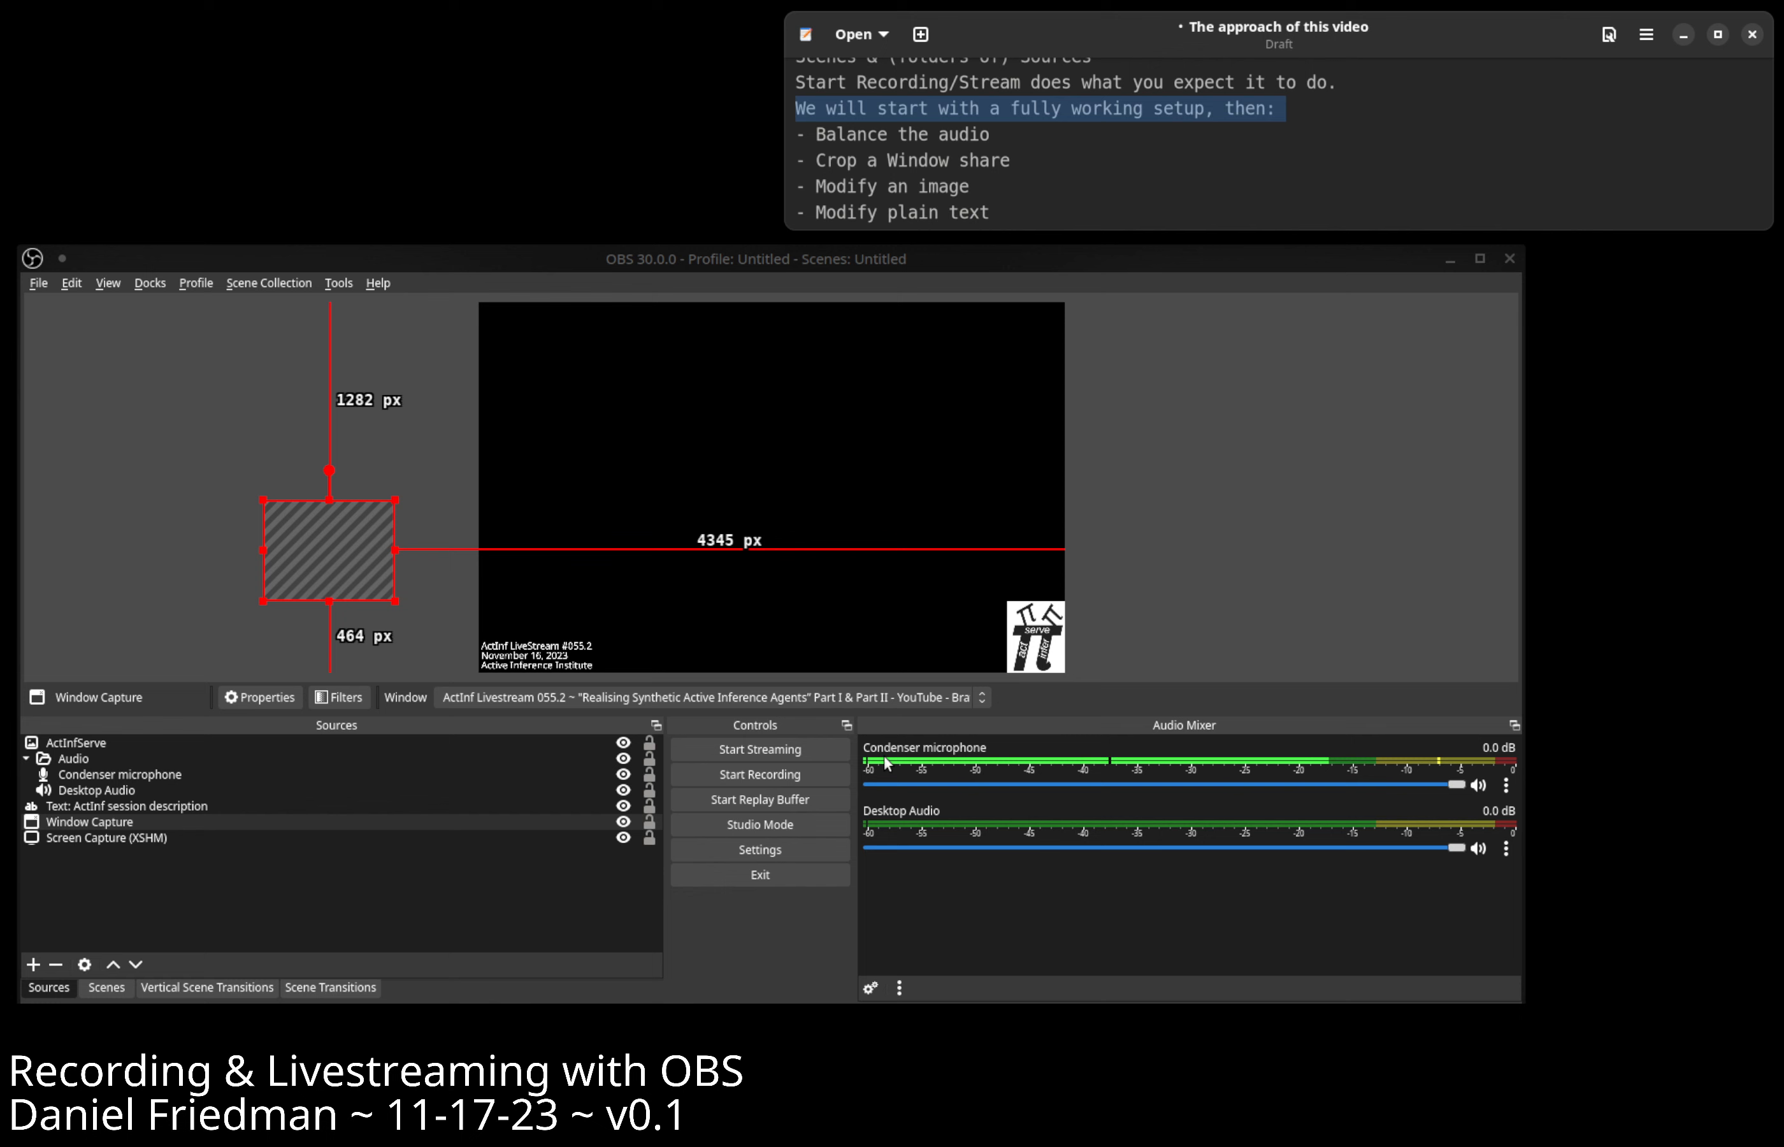
Place the YouTube livestream browser window over OBS and review the source types that can be added.
{"action": "left_click_drag", "start_coordinate": [1783, 264], "coordinate": [392, 51]}
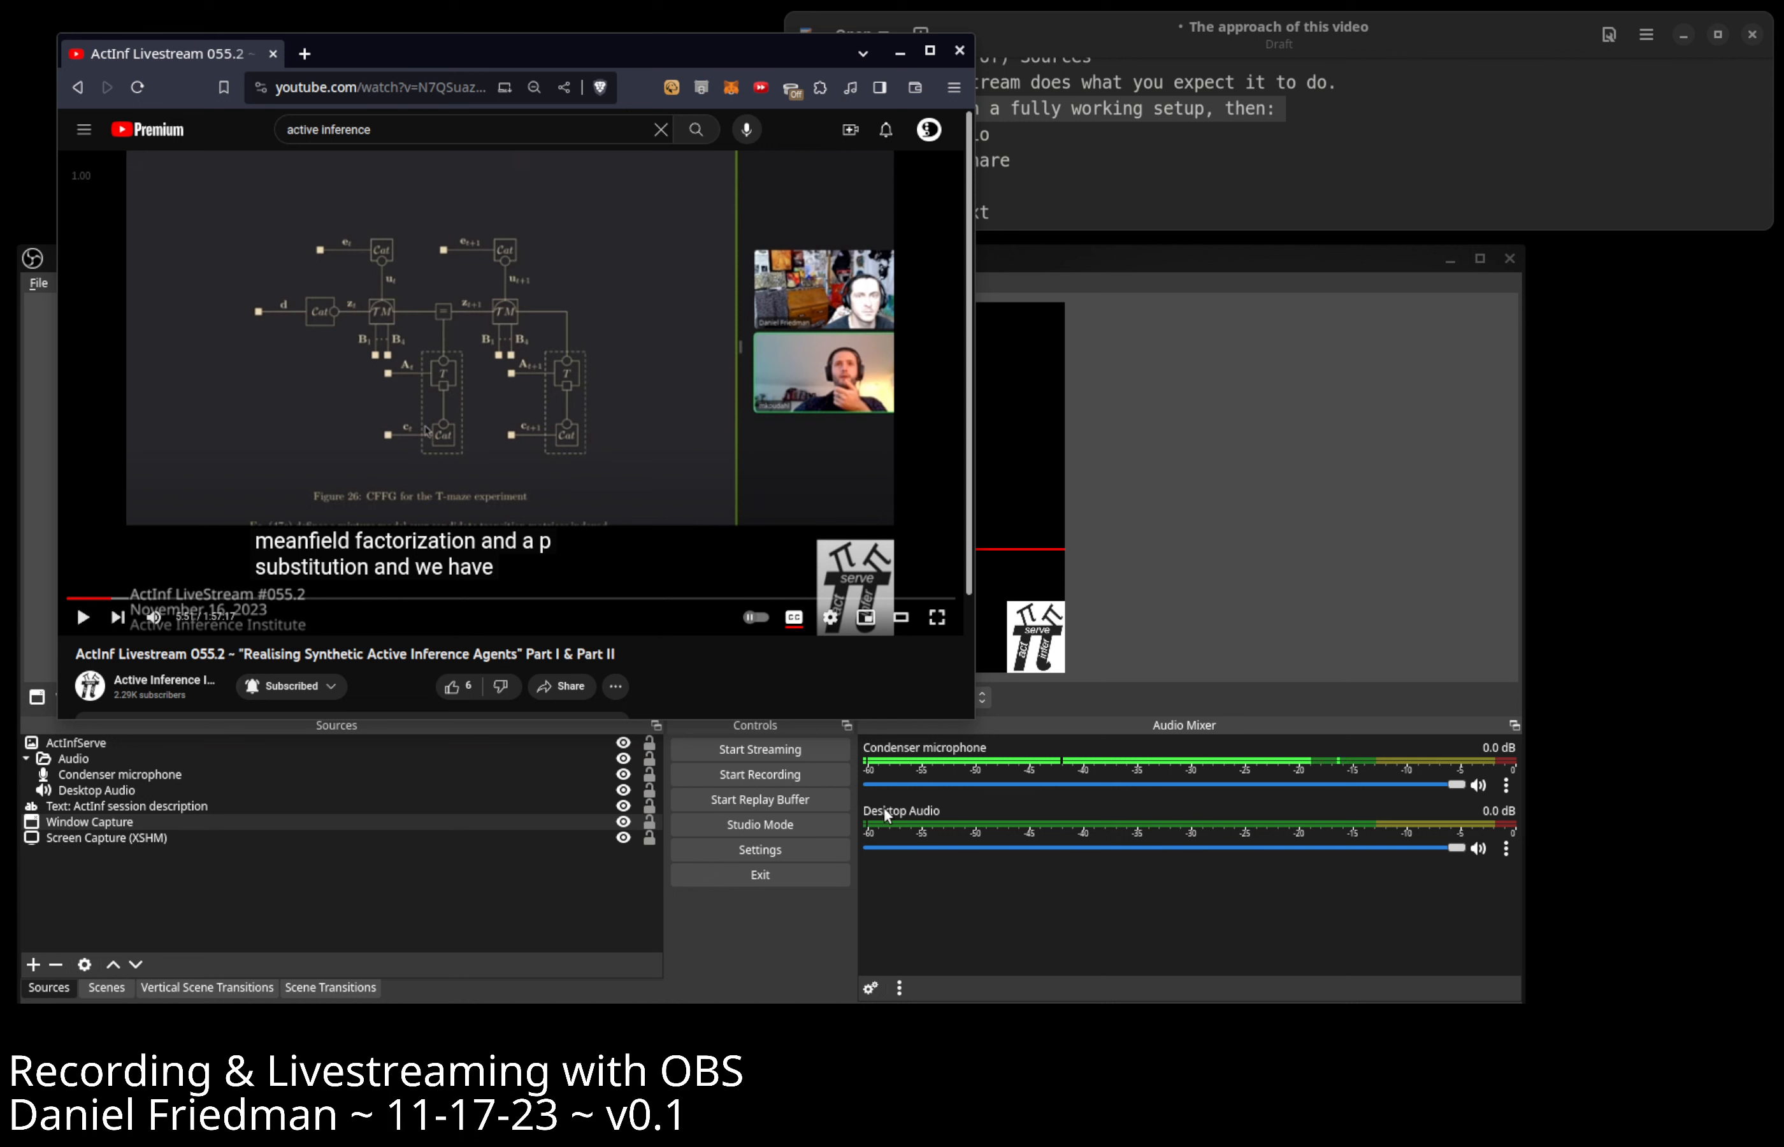
{"action": "left_click", "coordinate": [93, 784]}
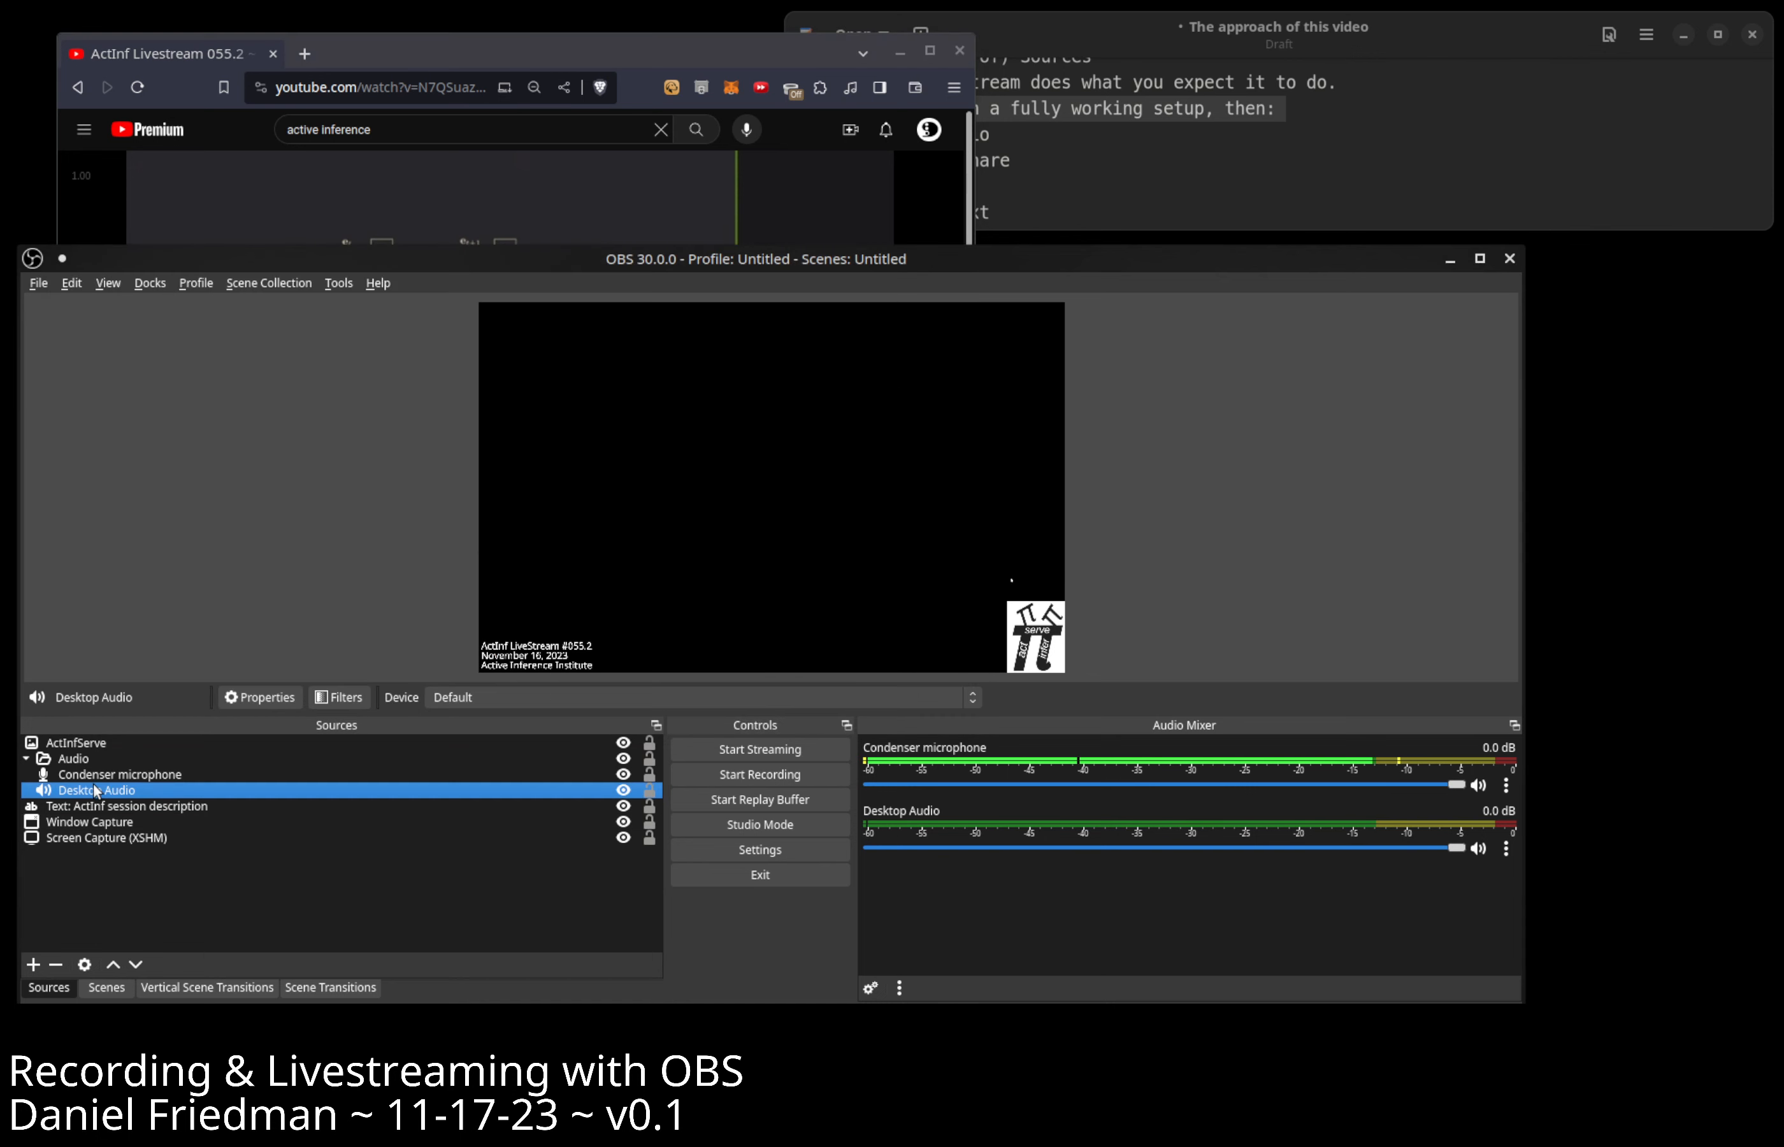
{"action": "right_click", "coordinate": [239, 858]}
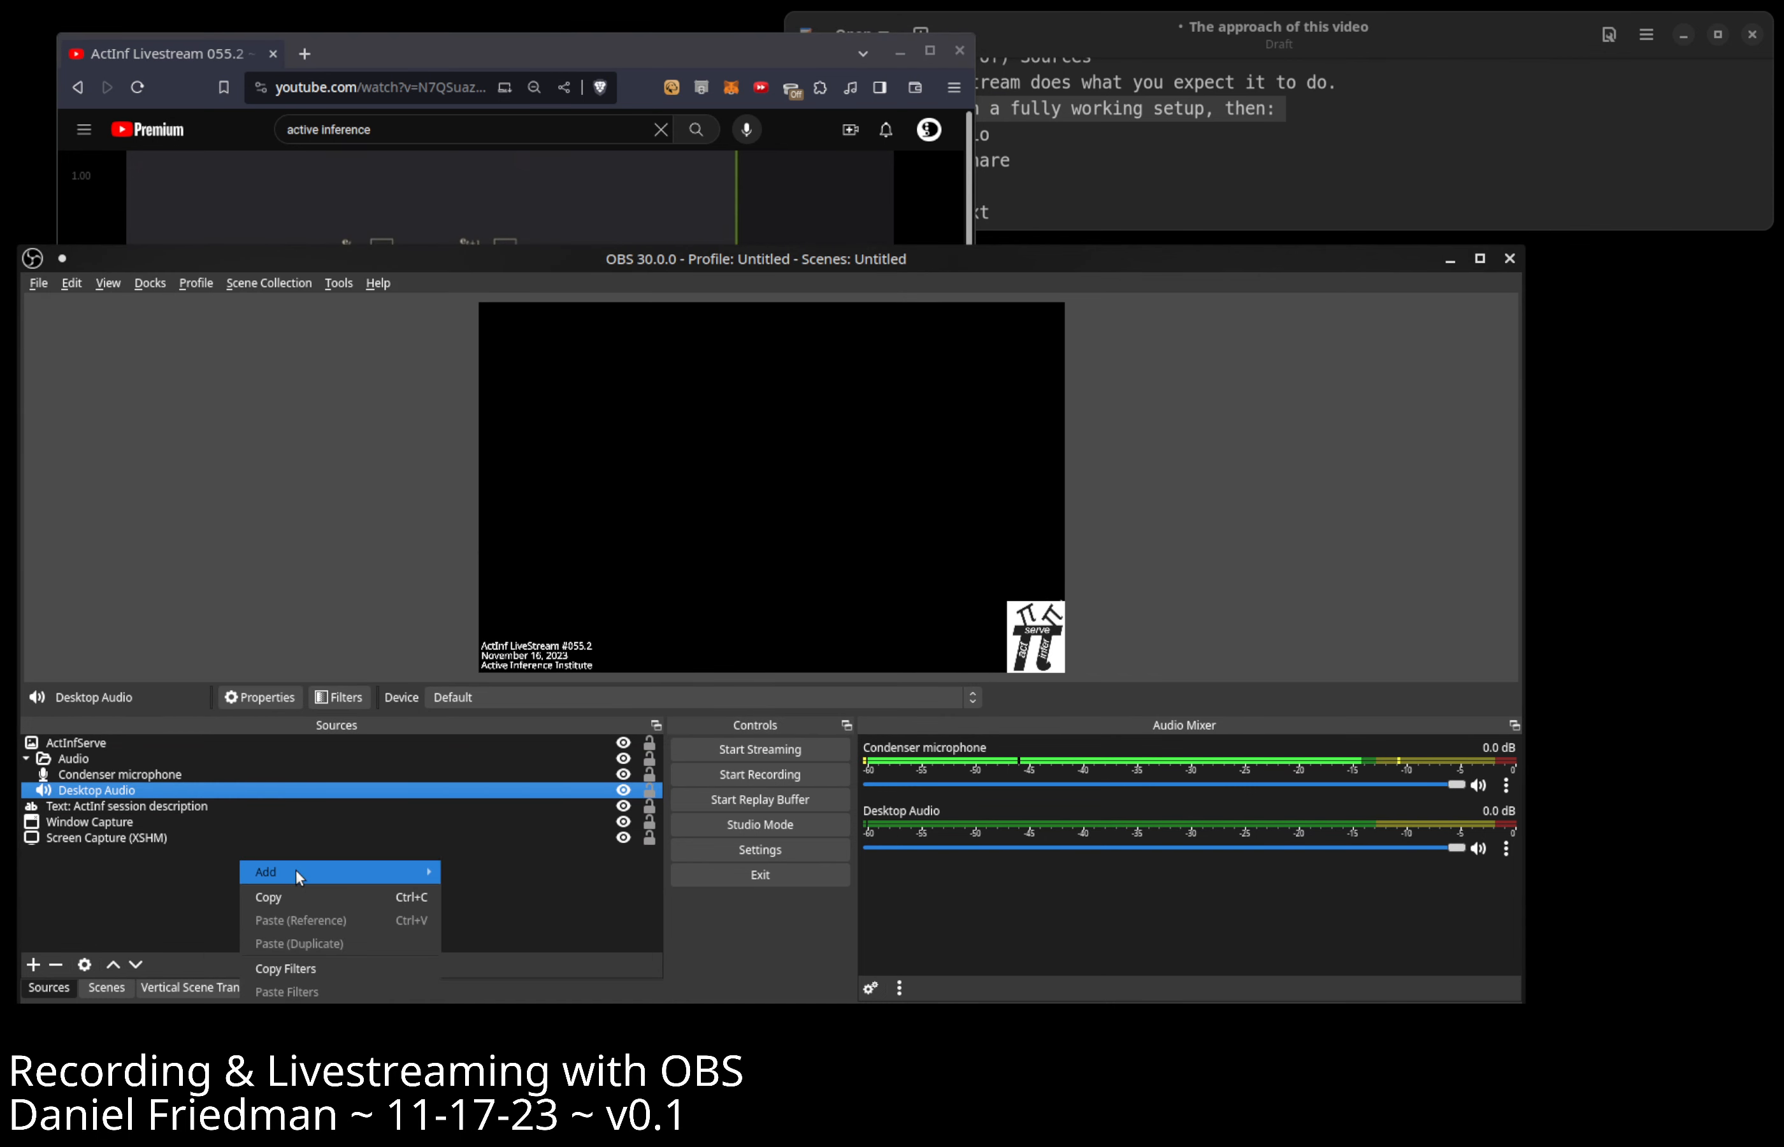
{"action": "mouse_move", "coordinate": [297, 868]}
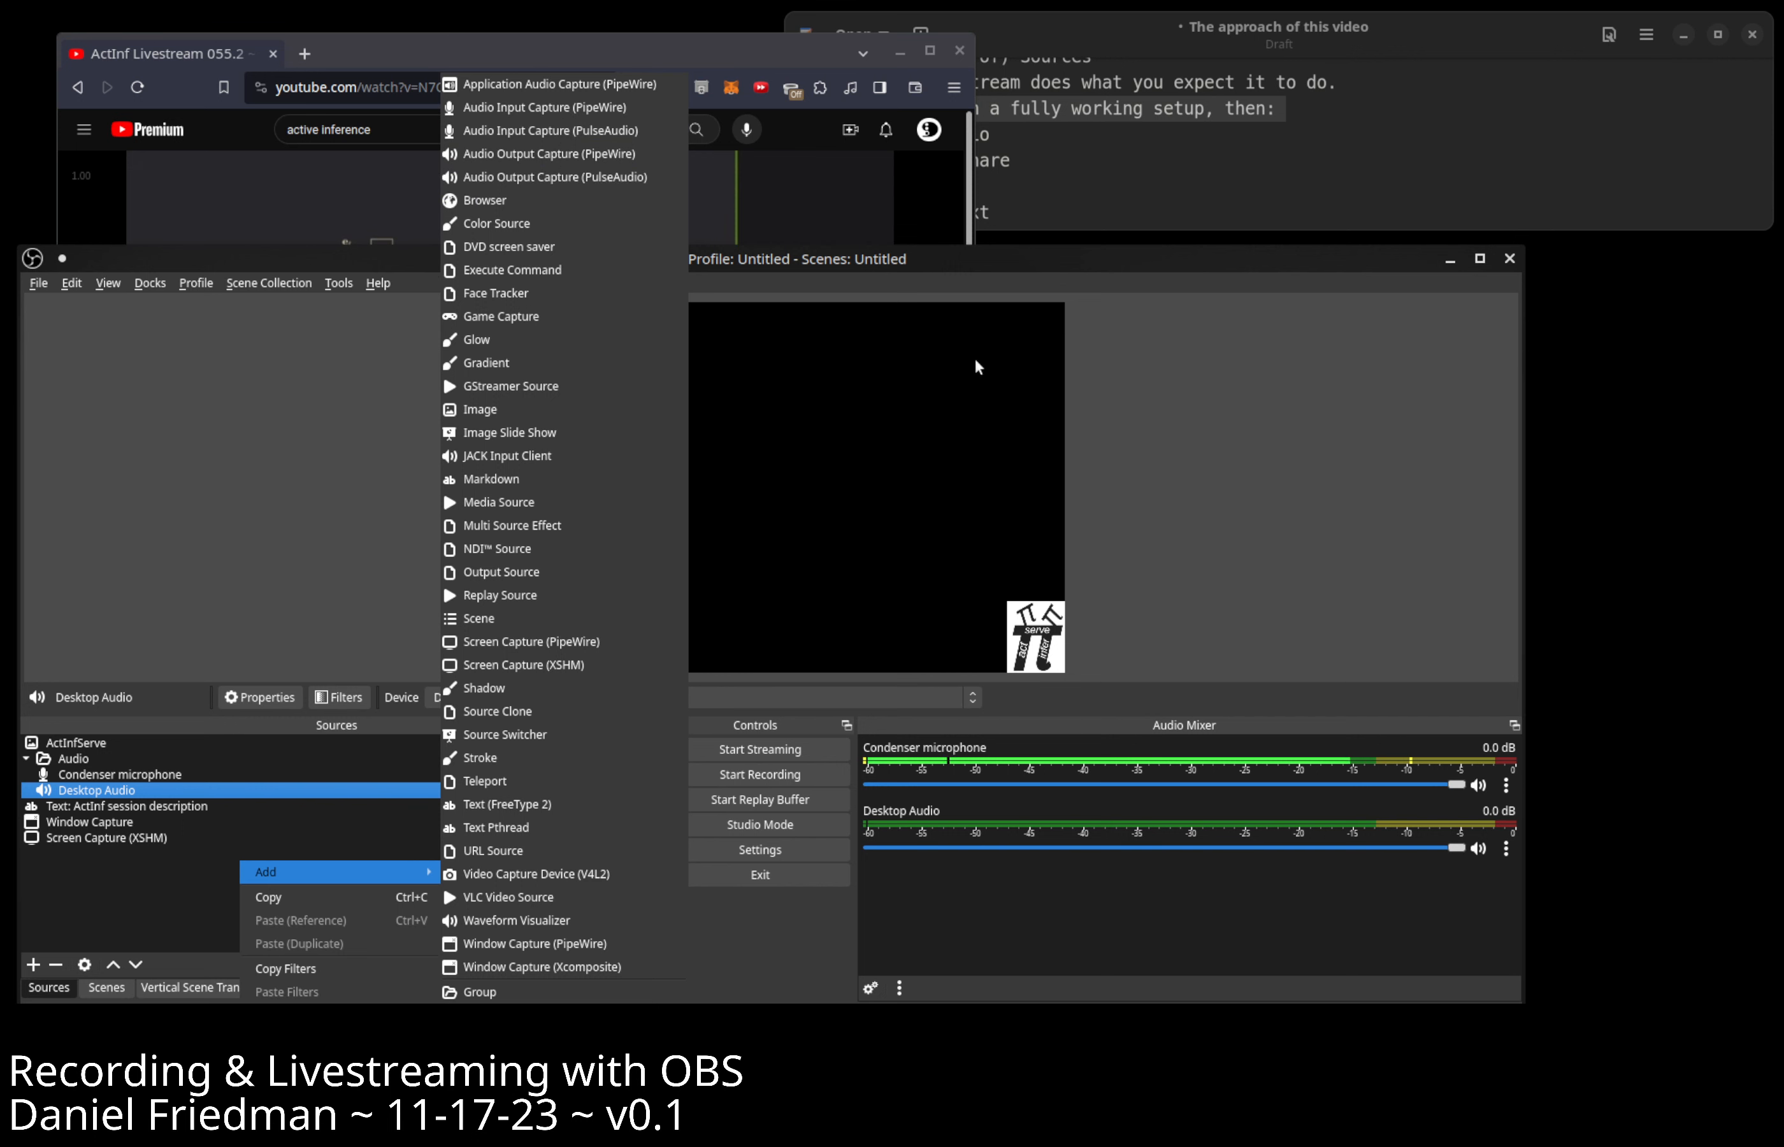
{"action": "left_click", "coordinate": [424, 116]}
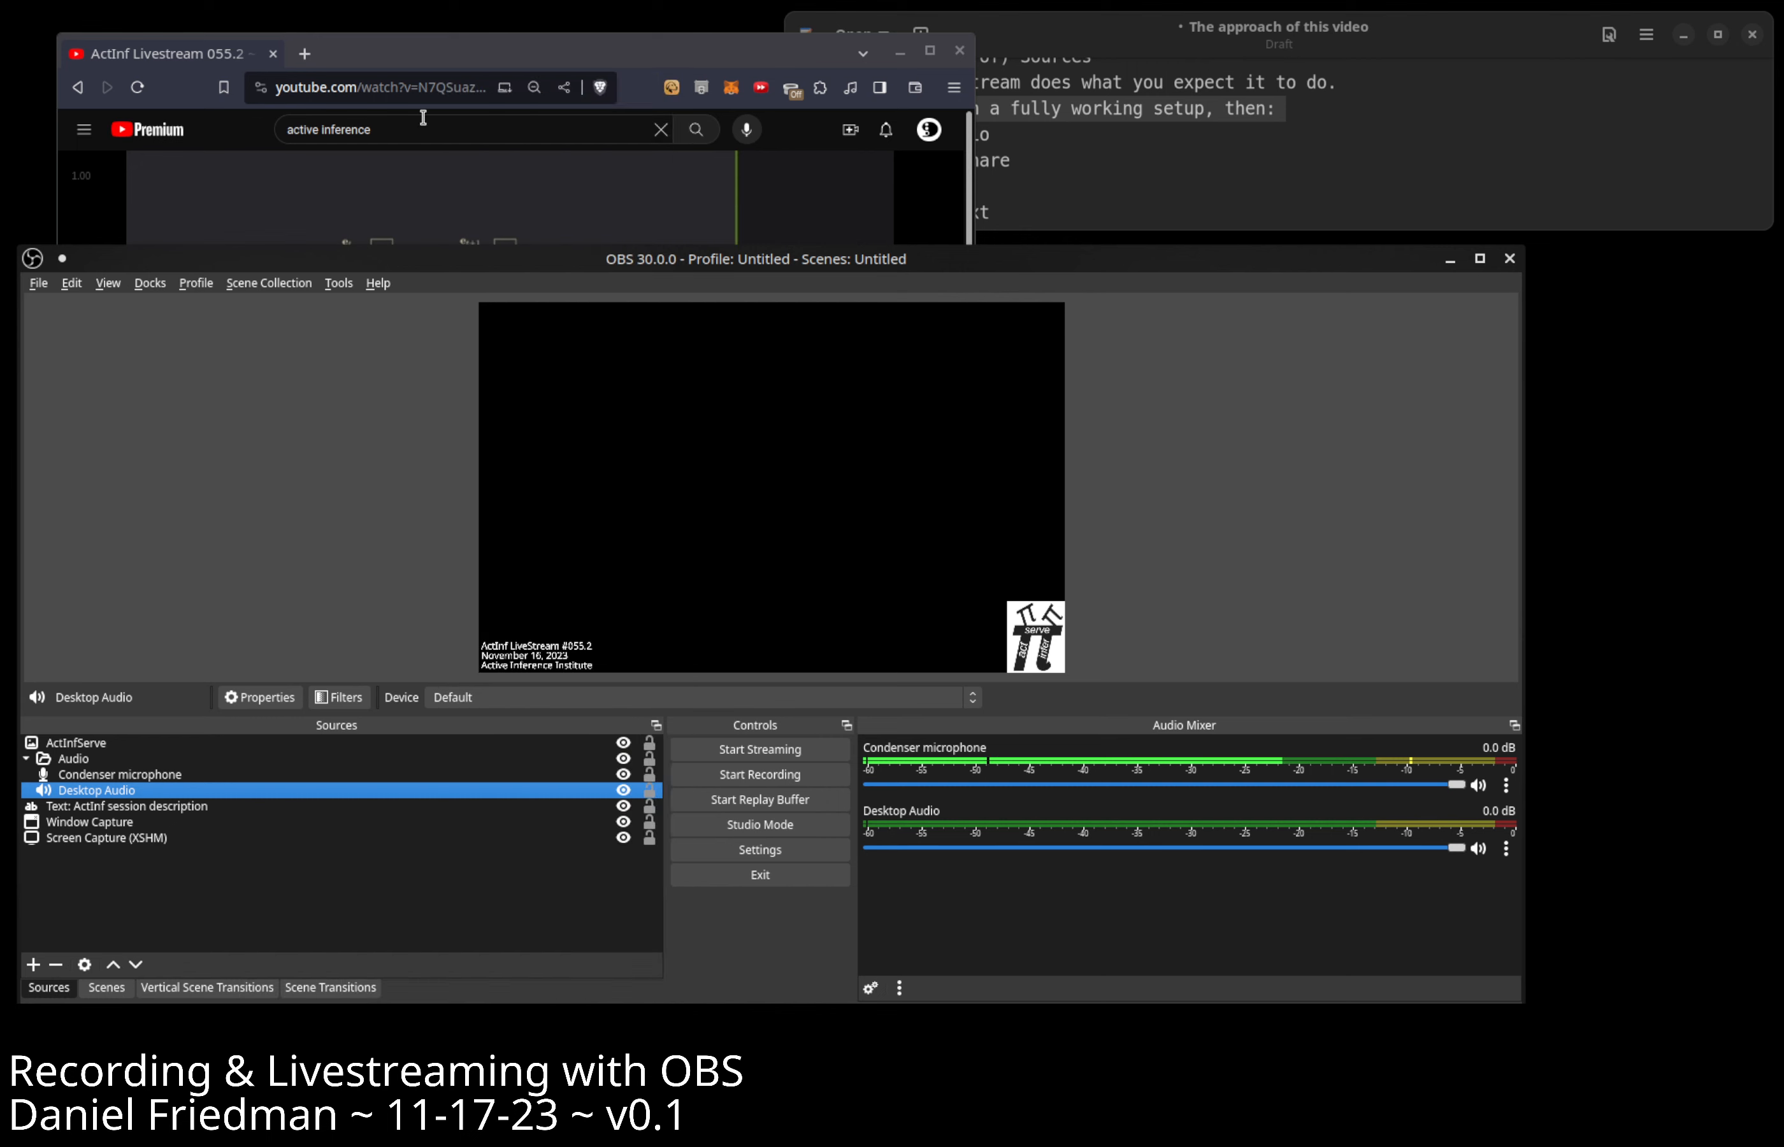
Open the Advanced Audio Properties, shrink the window and place it beside the browser window.
{"action": "left_click", "coordinate": [454, 71]}
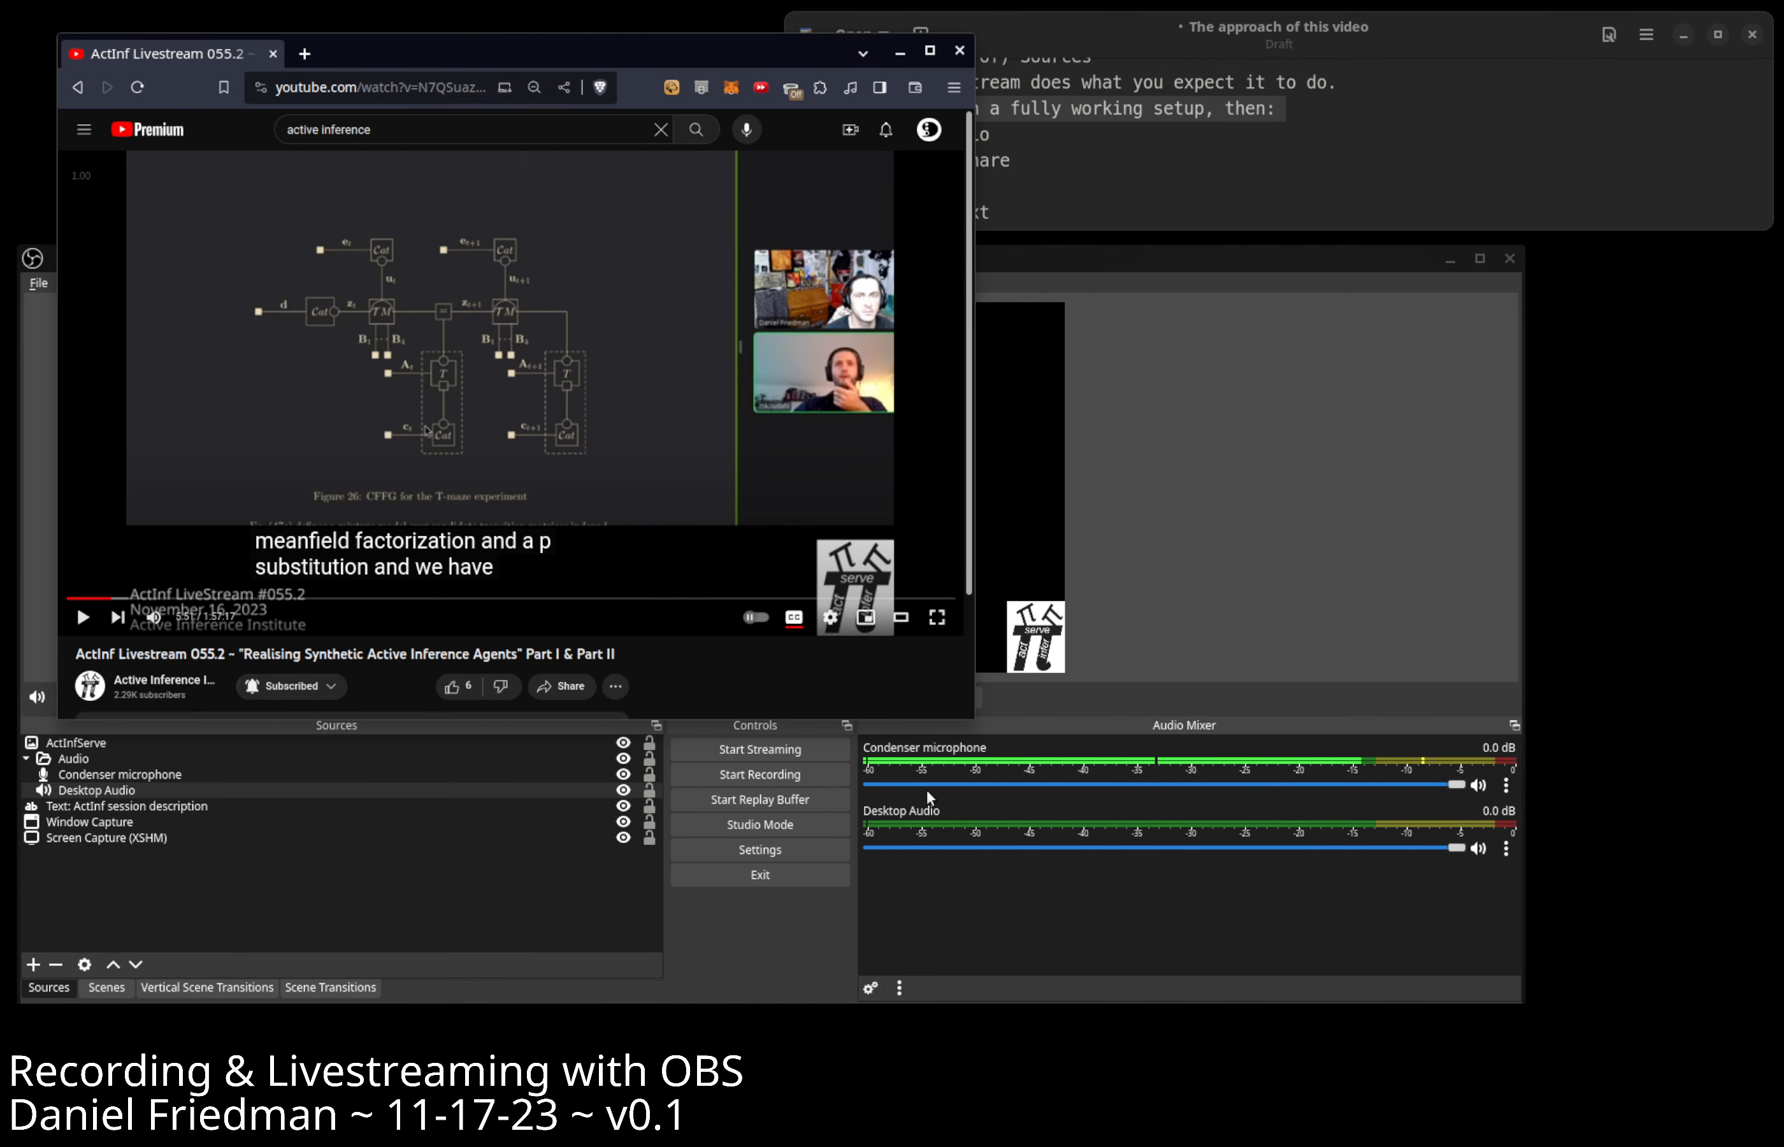
{"action": "right_click", "coordinate": [1005, 821]}
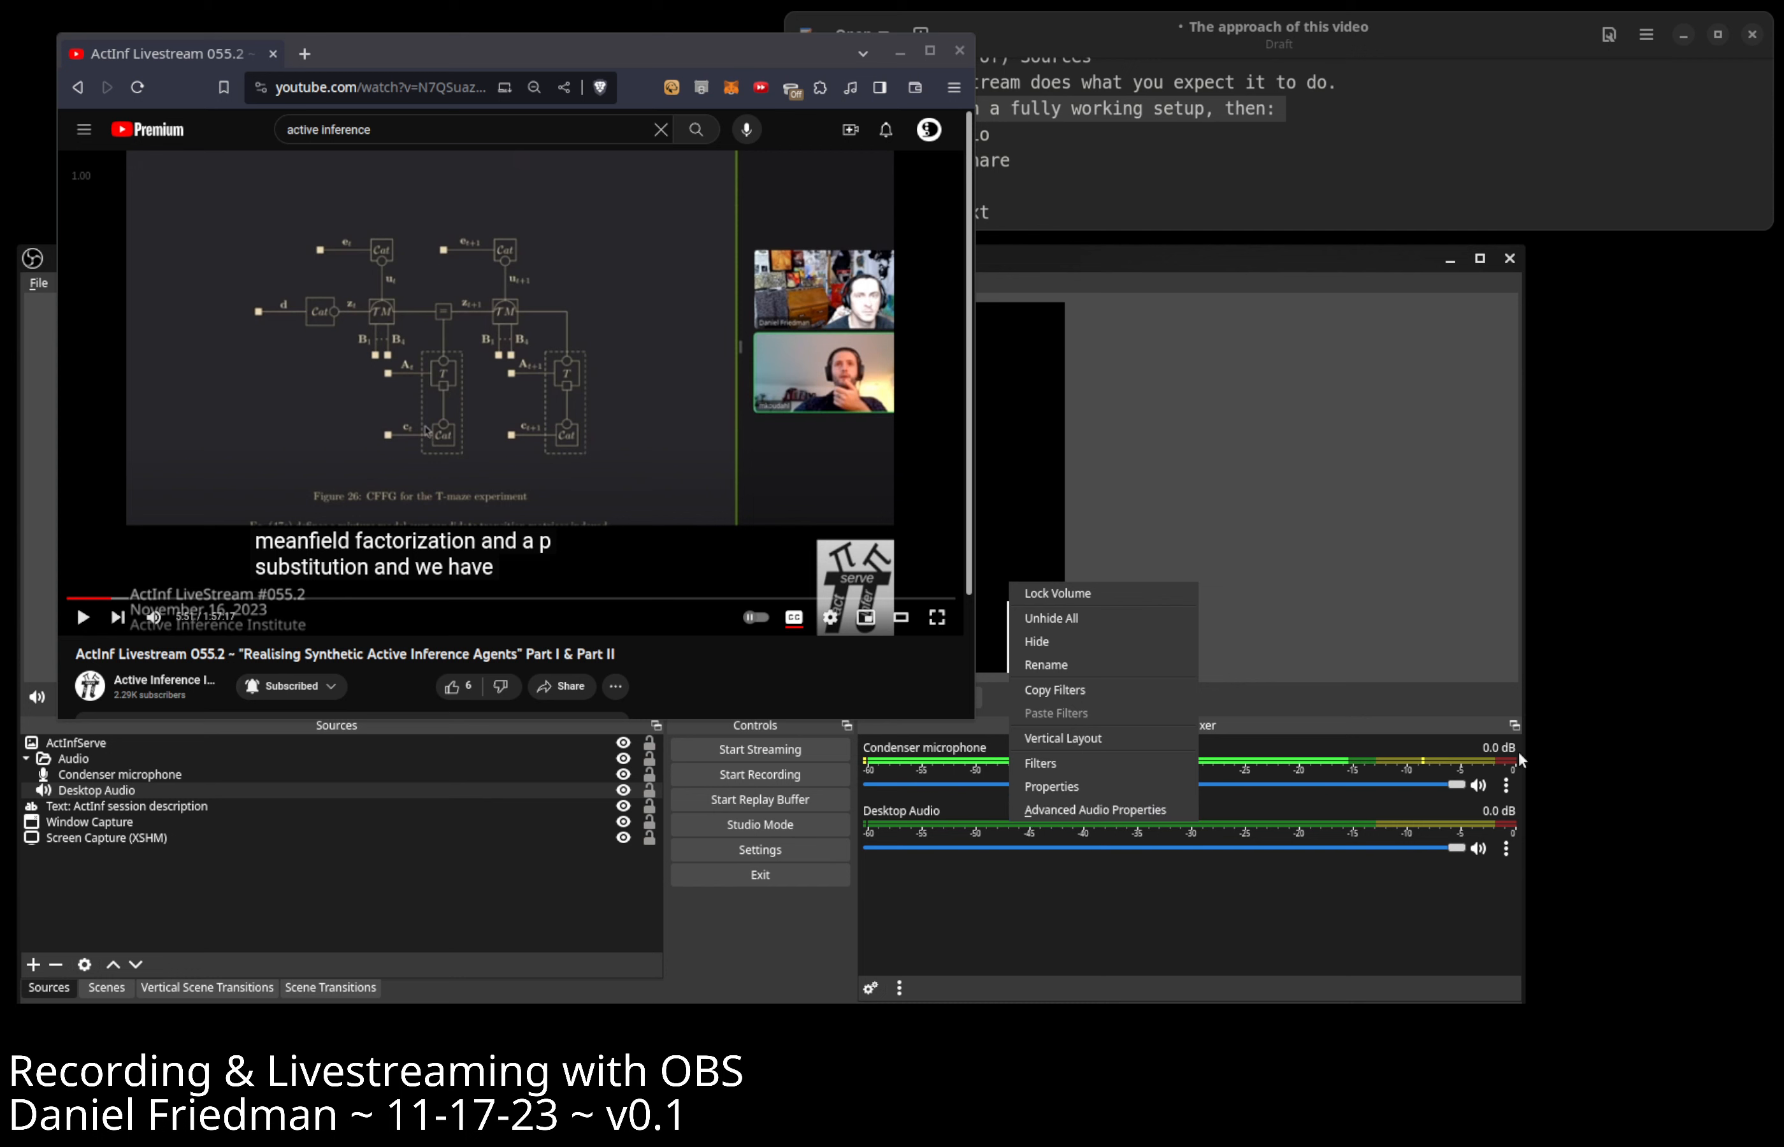
{"action": "left_click", "coordinate": [1101, 807]}
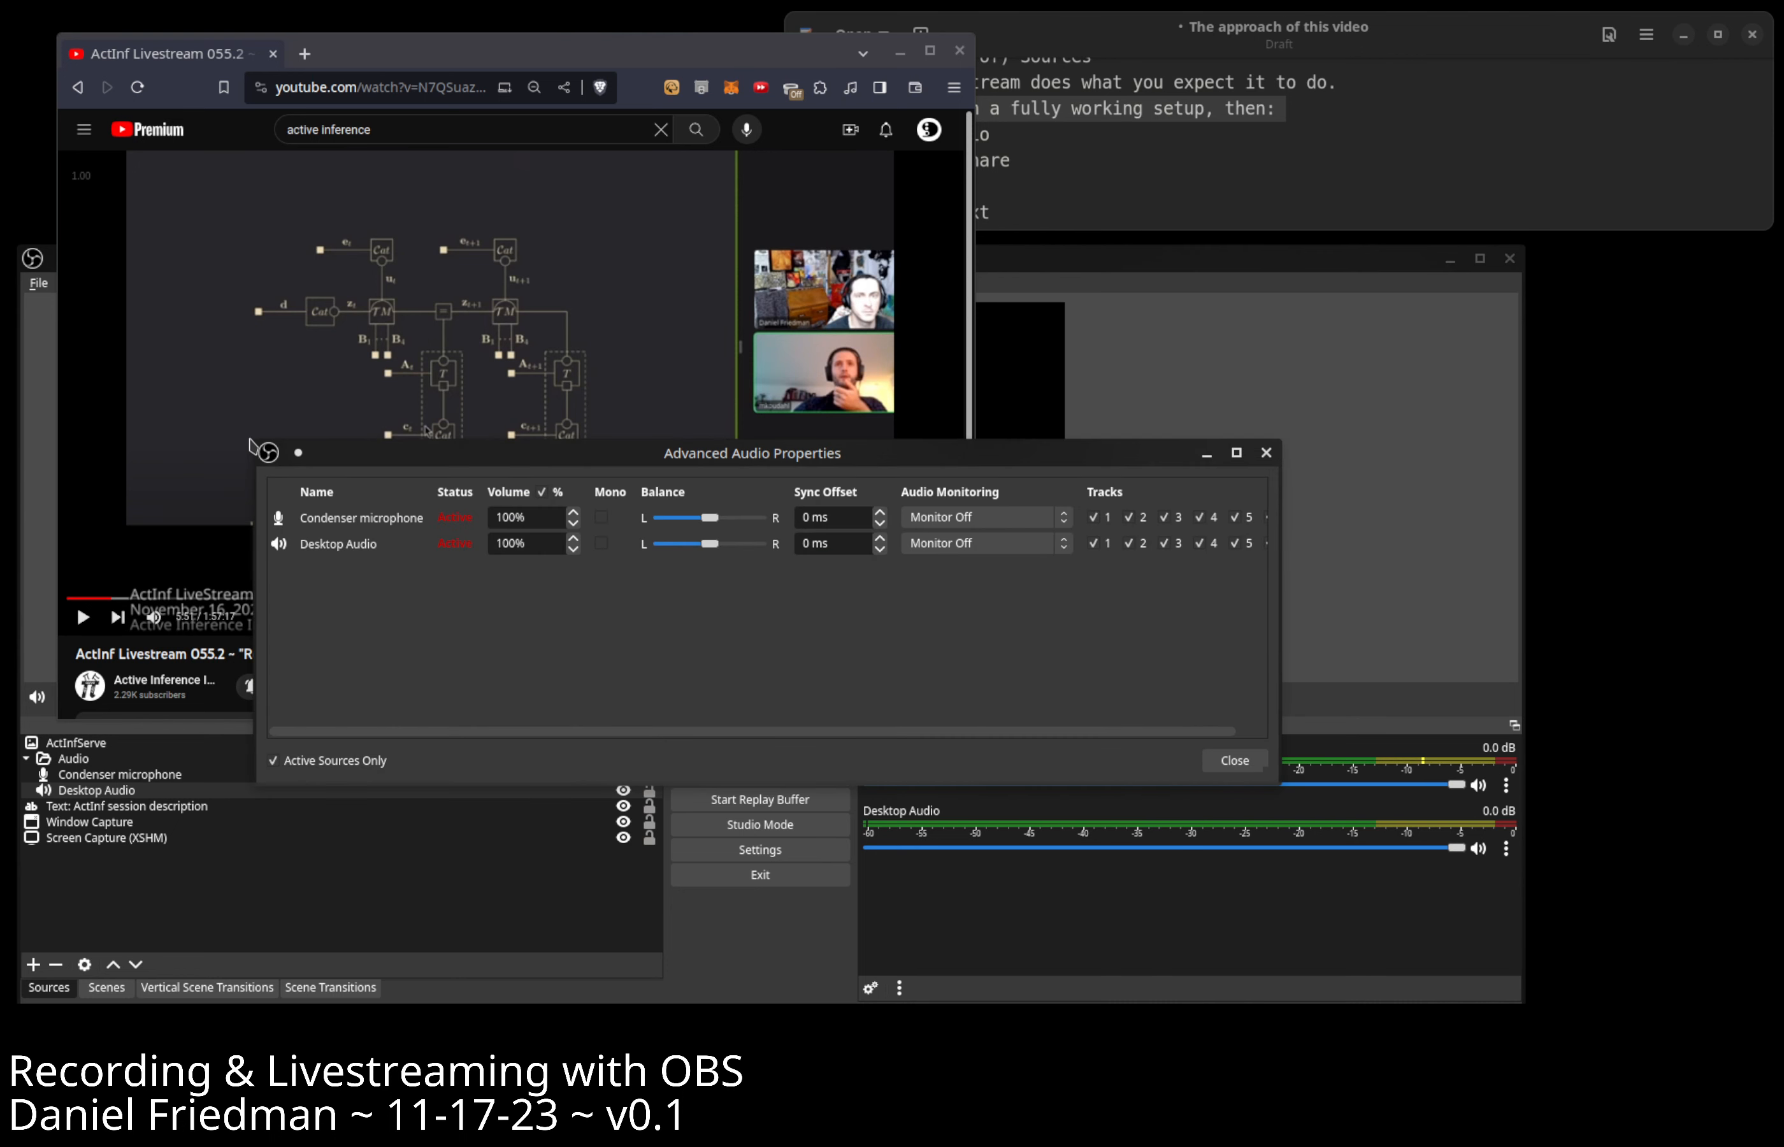
{"action": "left_click_drag", "start_coordinate": [467, 453], "coordinate": [828, 364]}
{"action": "left_click_drag", "start_coordinate": [619, 356], "coordinate": [1137, 479]}
{"action": "left_click", "coordinate": [671, 53]}
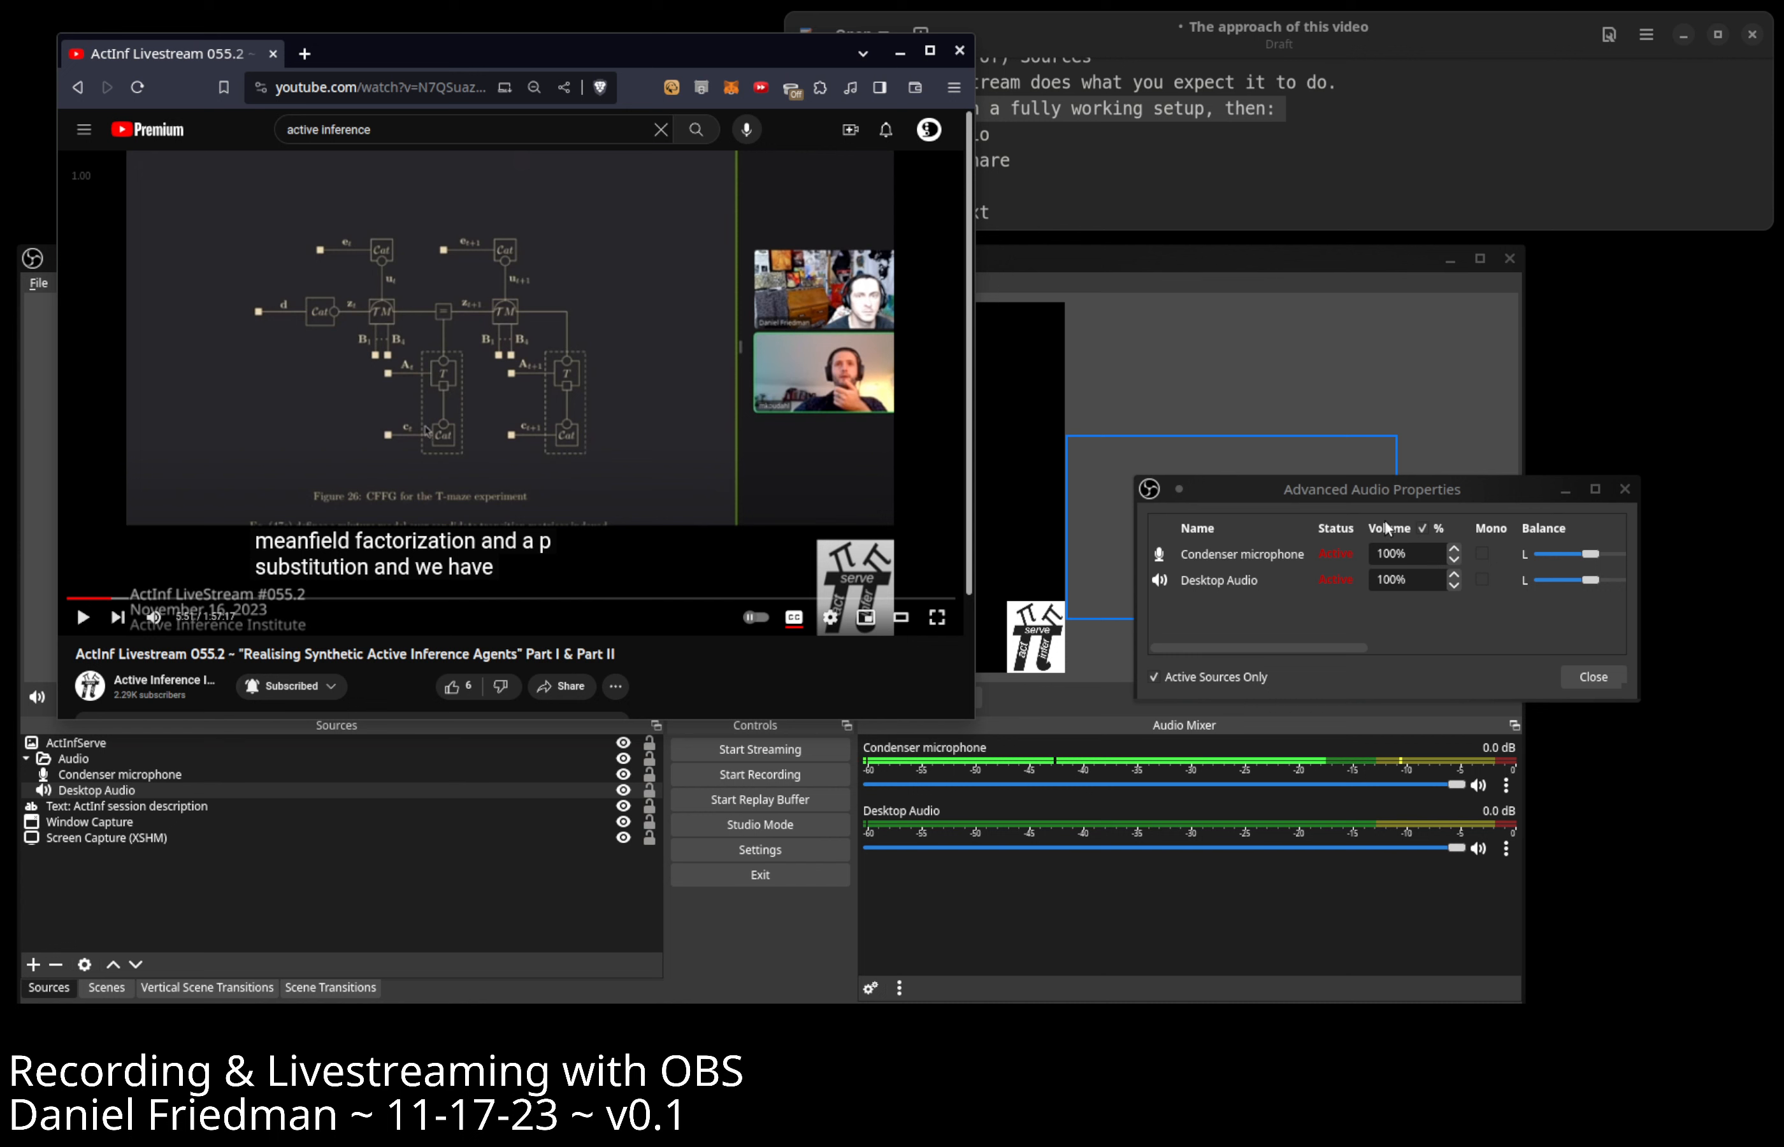
Set the Condenser microphone's volume to 260%.
{"action": "left_click", "coordinate": [1397, 561]}
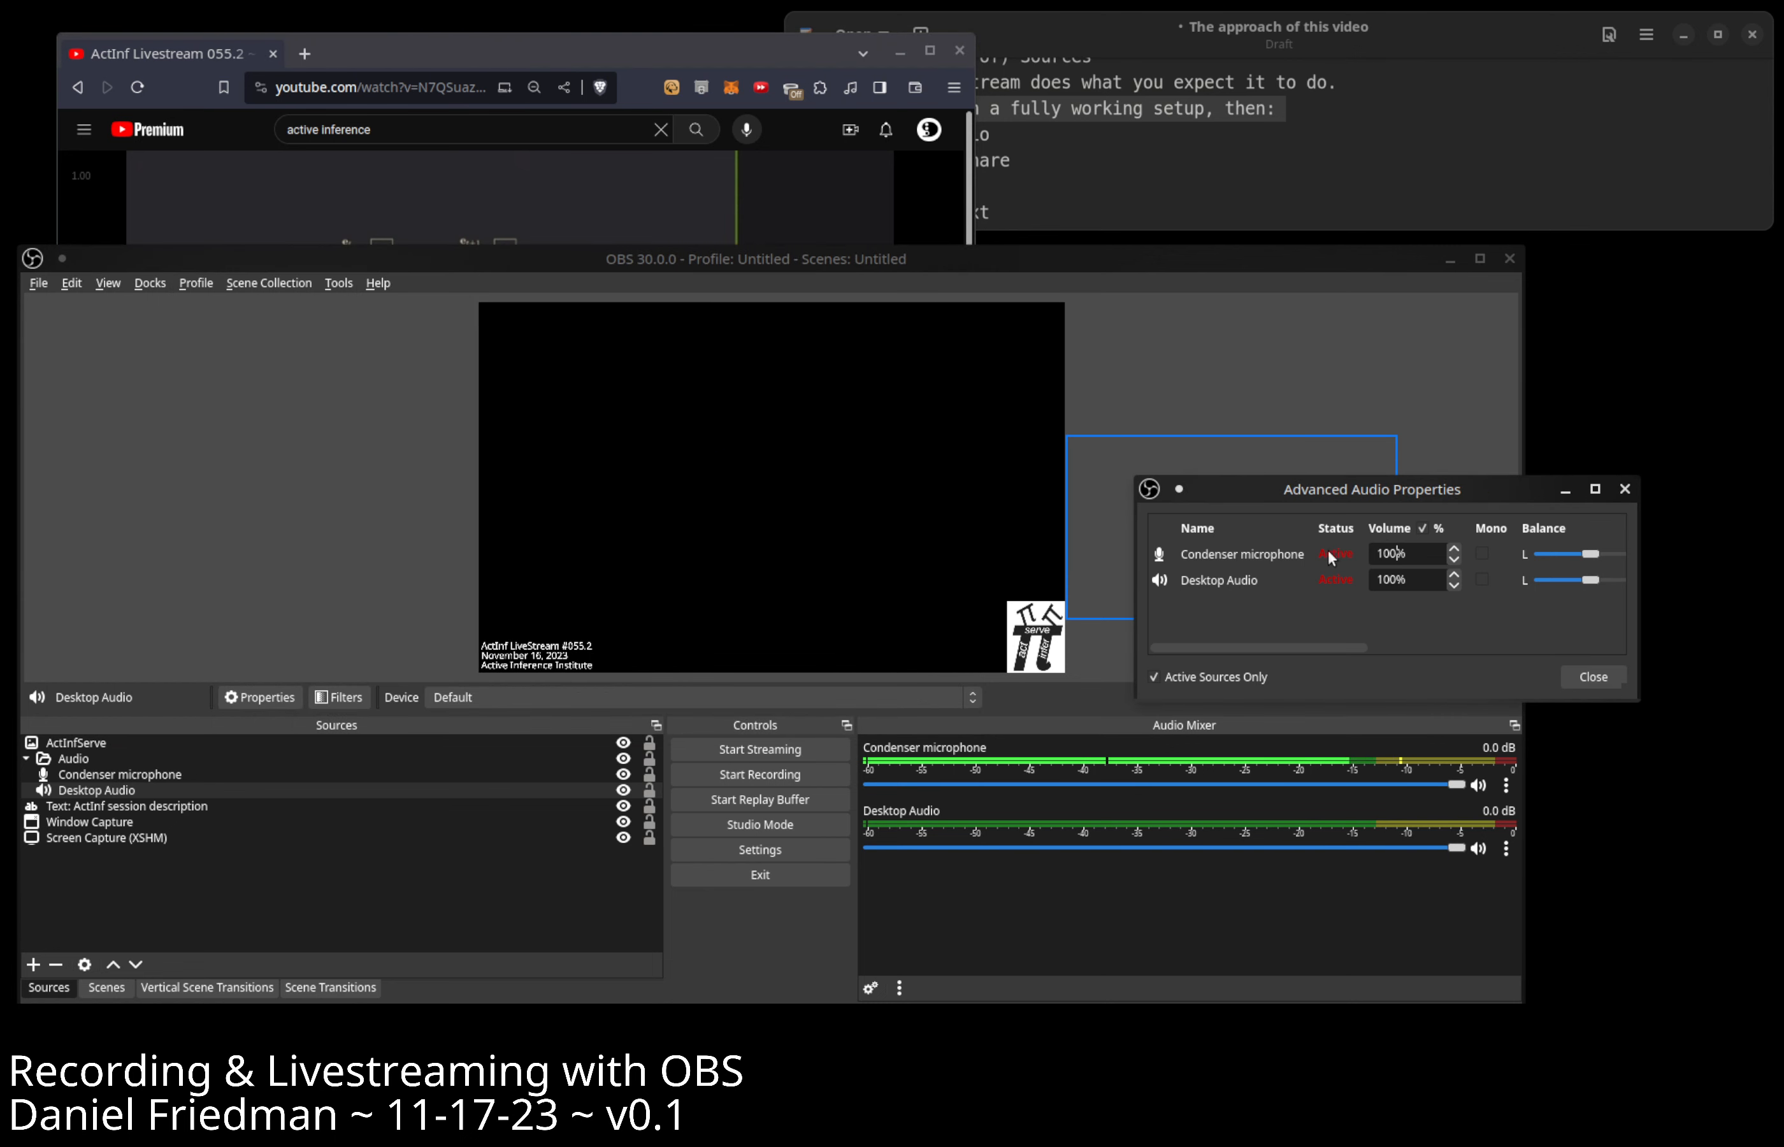
{"action": "scroll", "coordinate": [1385, 553], "scroll_direction": "up", "scroll_amount": 20}
{"action": "scroll", "coordinate": [1384, 552], "scroll_direction": "up", "scroll_amount": 20}
{"action": "scroll", "coordinate": [1385, 553], "scroll_direction": "up", "scroll_amount": 20}
{"action": "scroll", "coordinate": [1416, 558], "scroll_direction": "down", "scroll_amount": 9}
{"action": "left_click", "coordinate": [1412, 558]}
Play the YouTube livestream video and set the Desktop Audio volume to 125%.
{"action": "left_click", "coordinate": [727, 55]}
{"action": "left_click", "coordinate": [521, 258]}
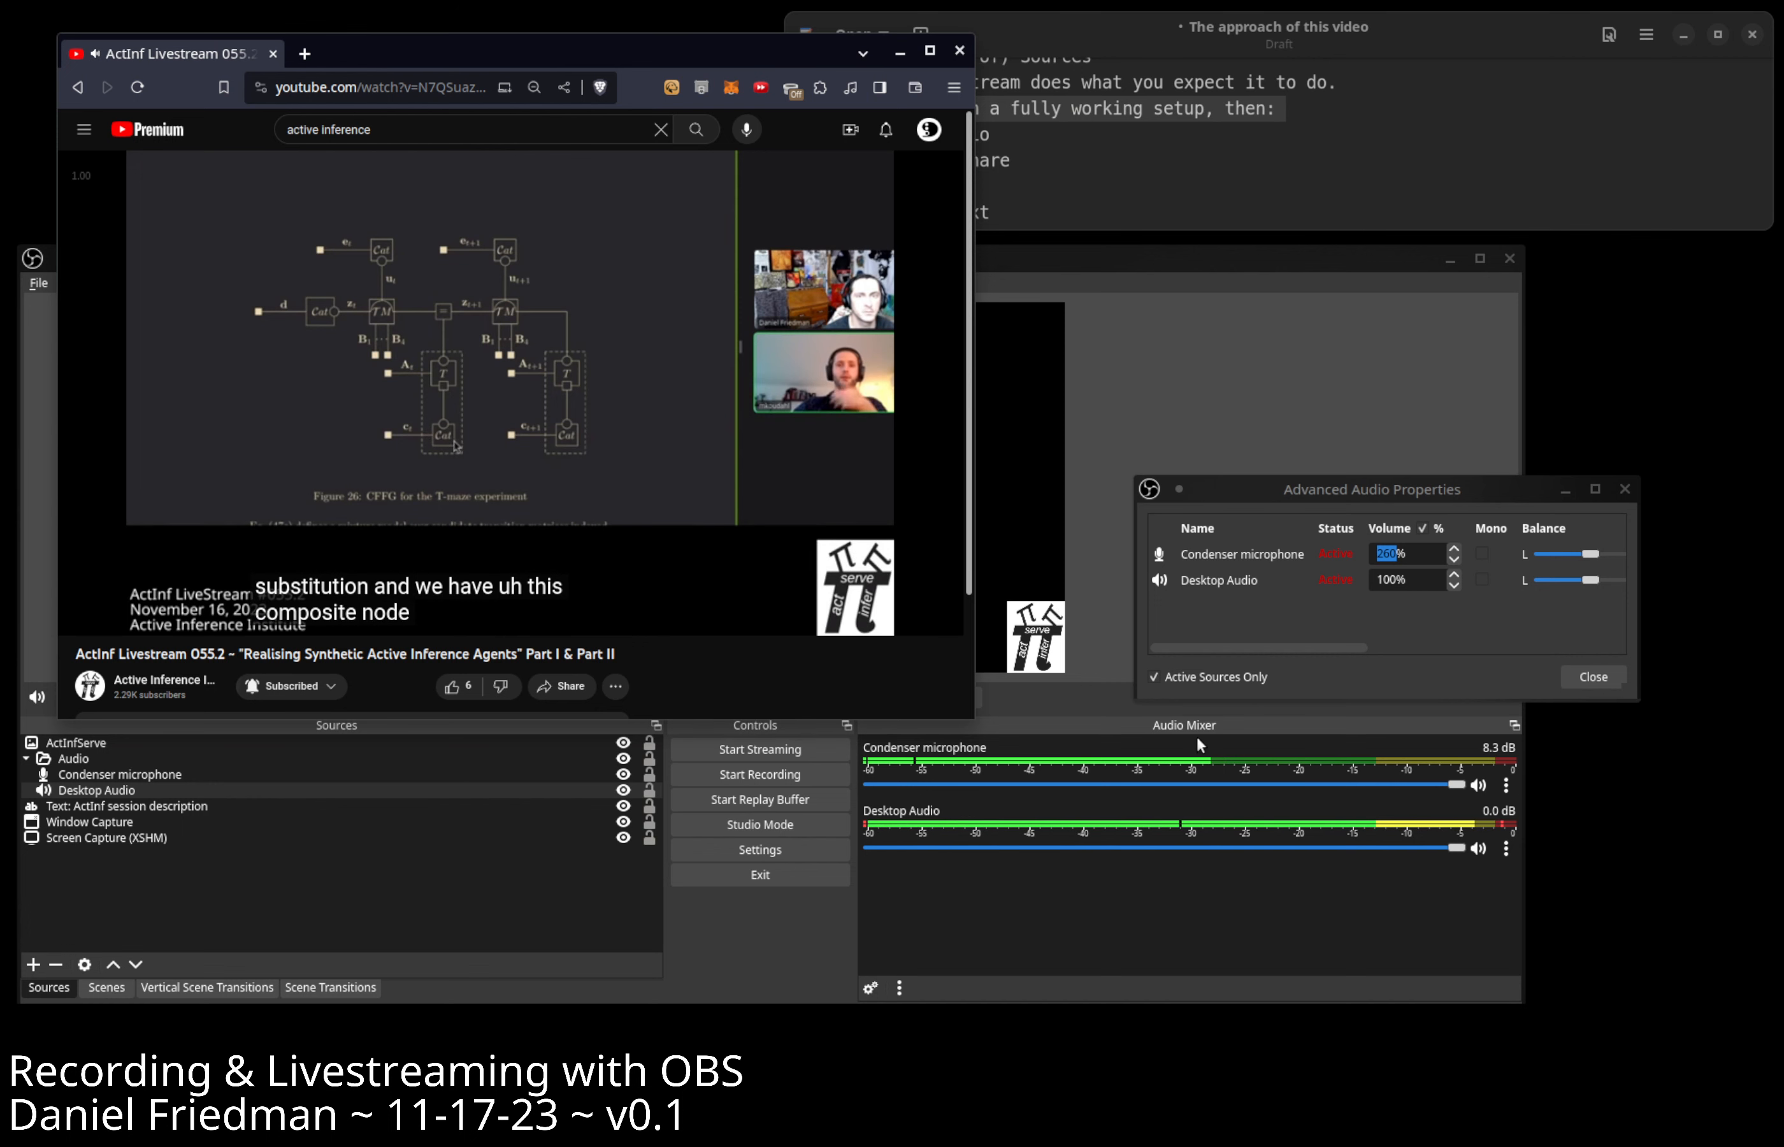
{"action": "left_click", "coordinate": [1417, 579]}
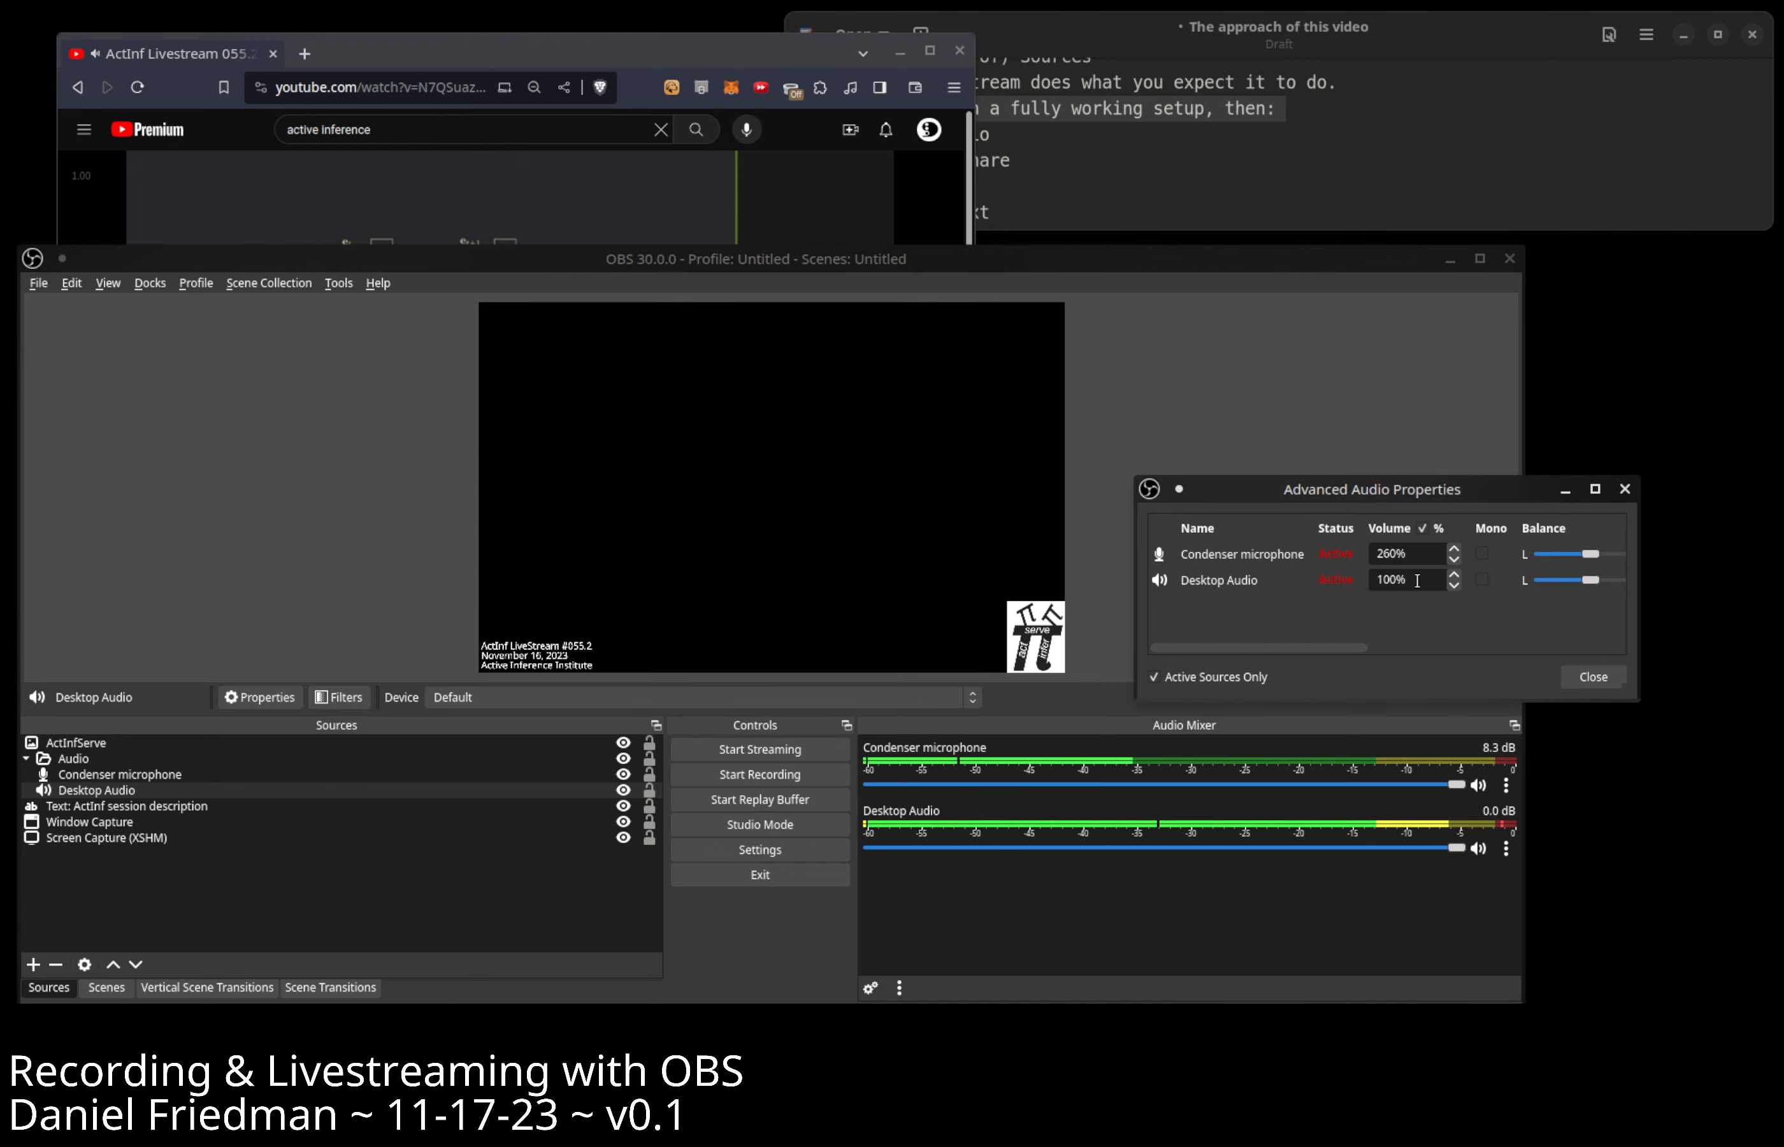
{"action": "scroll", "coordinate": [1424, 577], "scroll_direction": "up", "scroll_amount": 12}
{"action": "scroll", "coordinate": [1423, 577], "scroll_direction": "up", "scroll_amount": 13}
{"action": "scroll", "coordinate": [1424, 576], "scroll_direction": "up", "scroll_amount": 7}
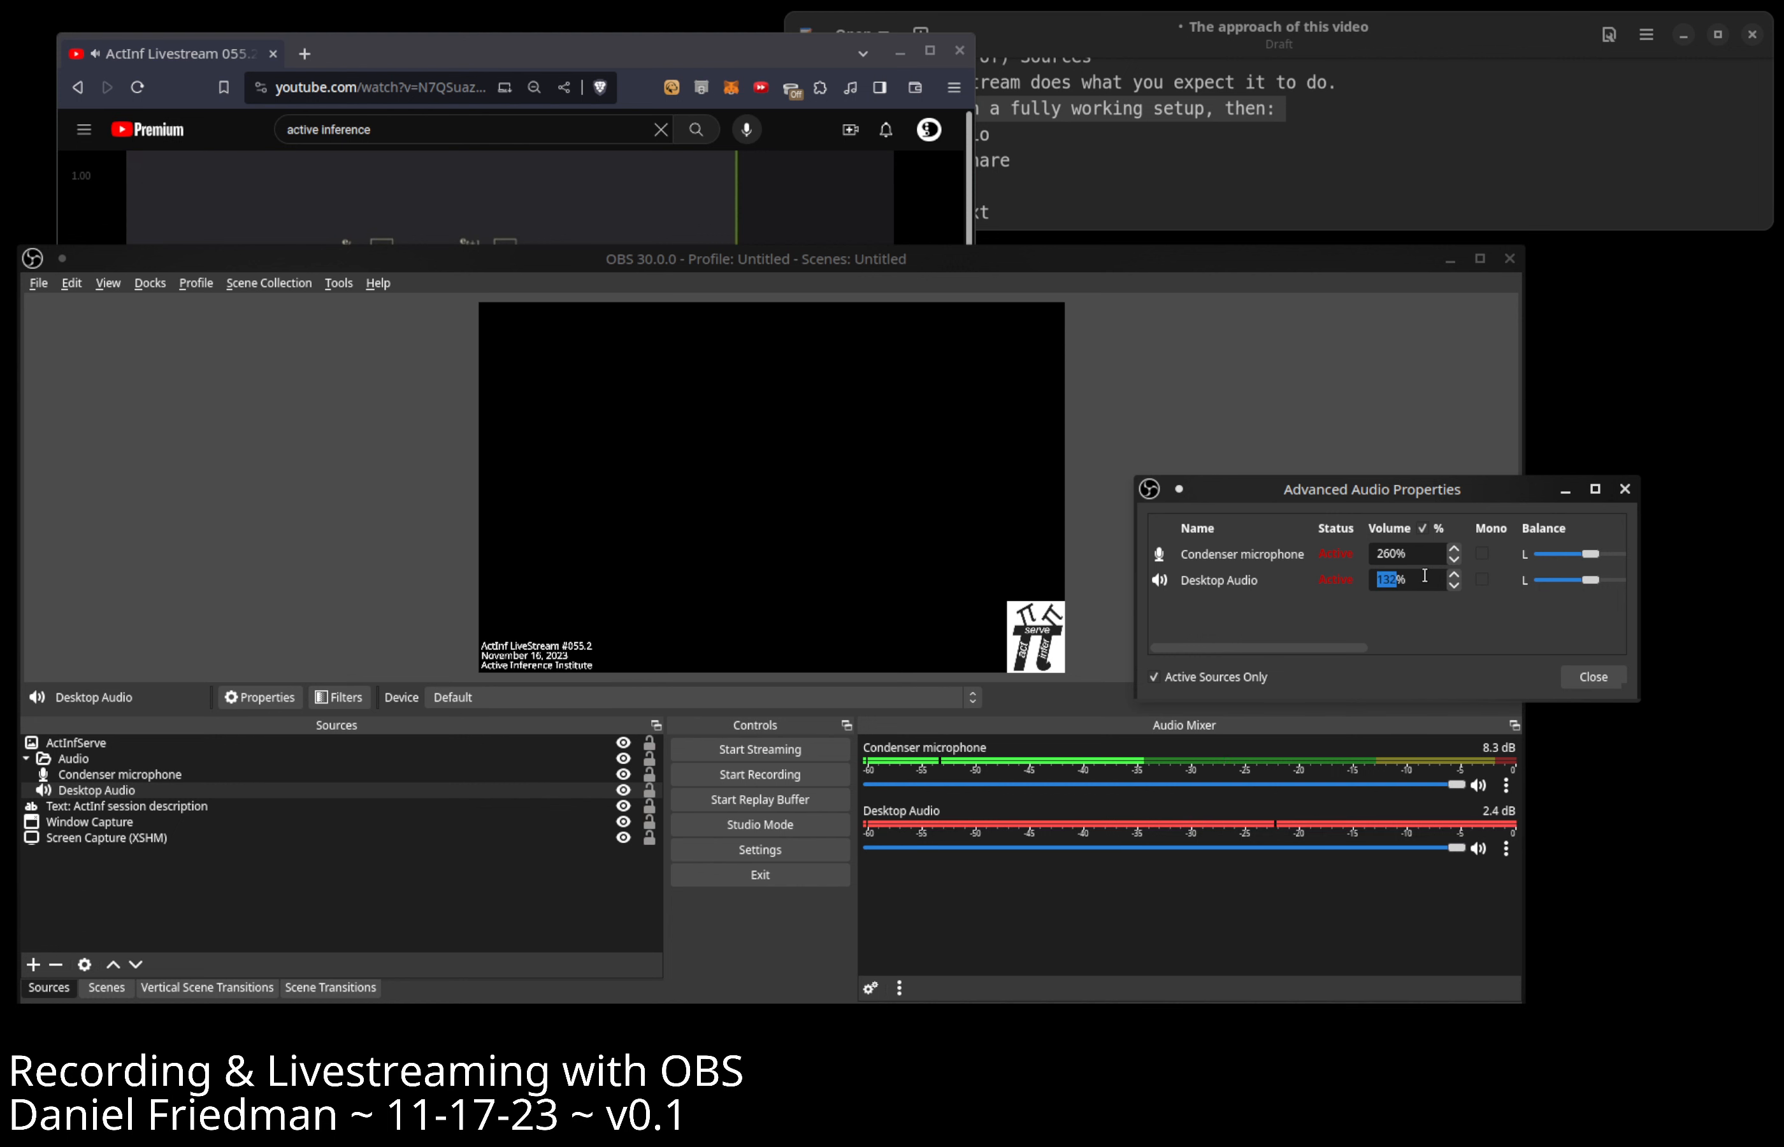
{"action": "scroll", "coordinate": [1424, 576], "scroll_direction": "down", "scroll_amount": 3}
Pause the YouTube video, close the Advanced Audio Properties and return to the main OBS window.
{"action": "left_click", "coordinate": [556, 156]}
{"action": "left_click", "coordinate": [561, 204]}
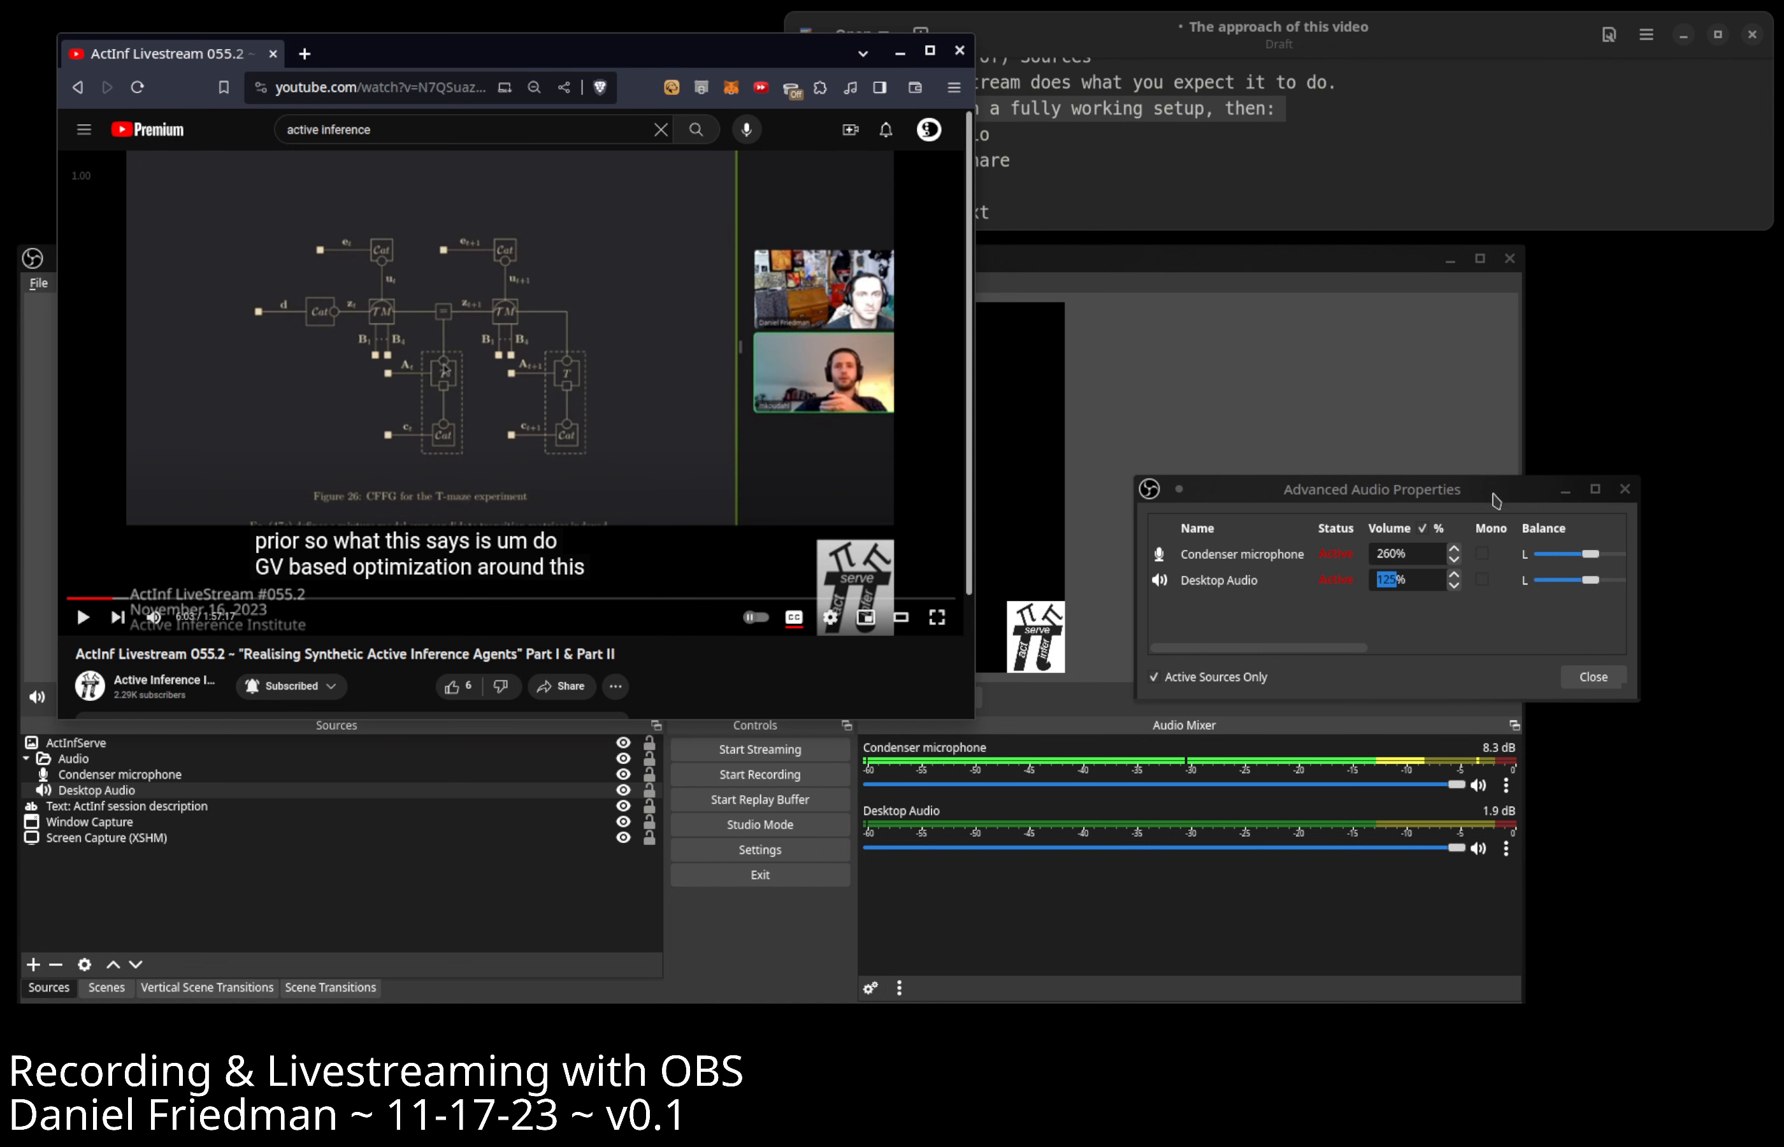
{"action": "left_click", "coordinate": [1624, 489]}
{"action": "left_click", "coordinate": [1175, 283]}
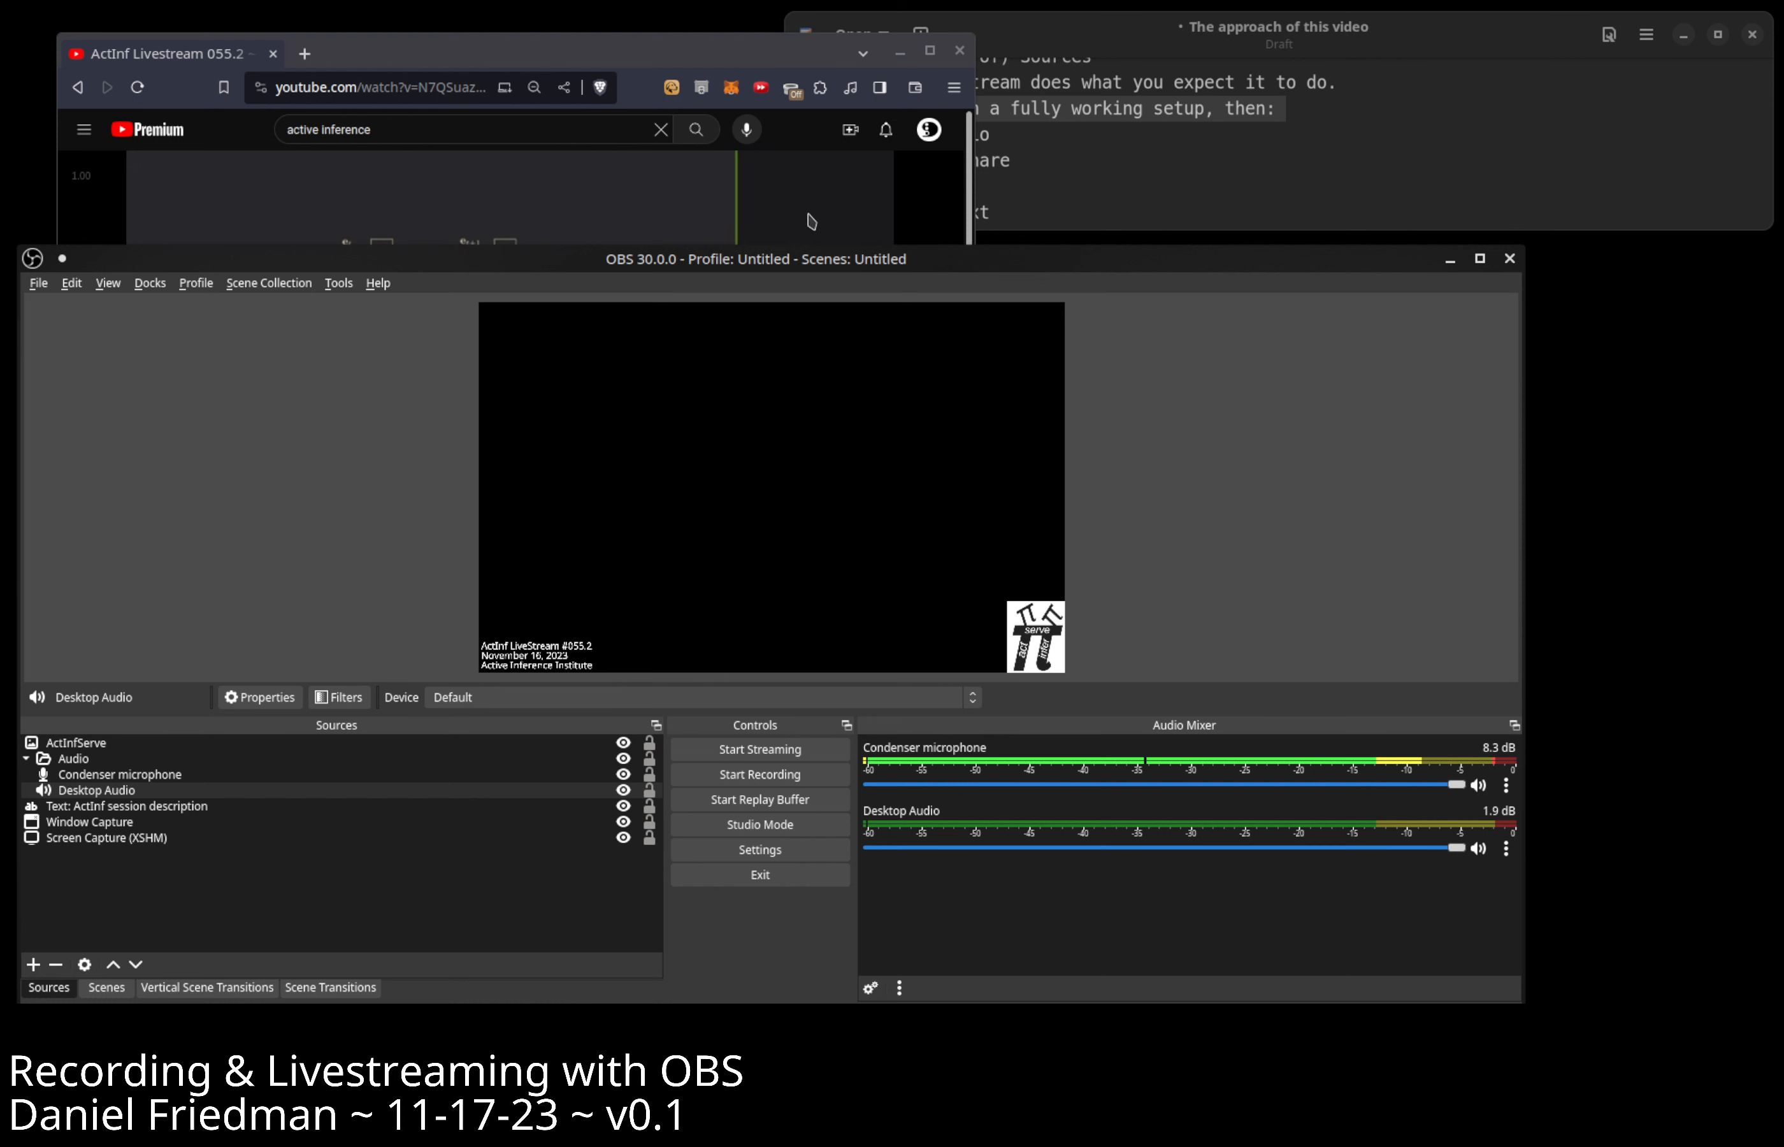
Highlight the "Crop a Window share" item in the notes and select the Window Capture source in the OBS preview.
{"action": "left_click", "coordinate": [1216, 166]}
{"action": "left_click_drag", "start_coordinate": [1013, 159], "coordinate": [815, 160]}
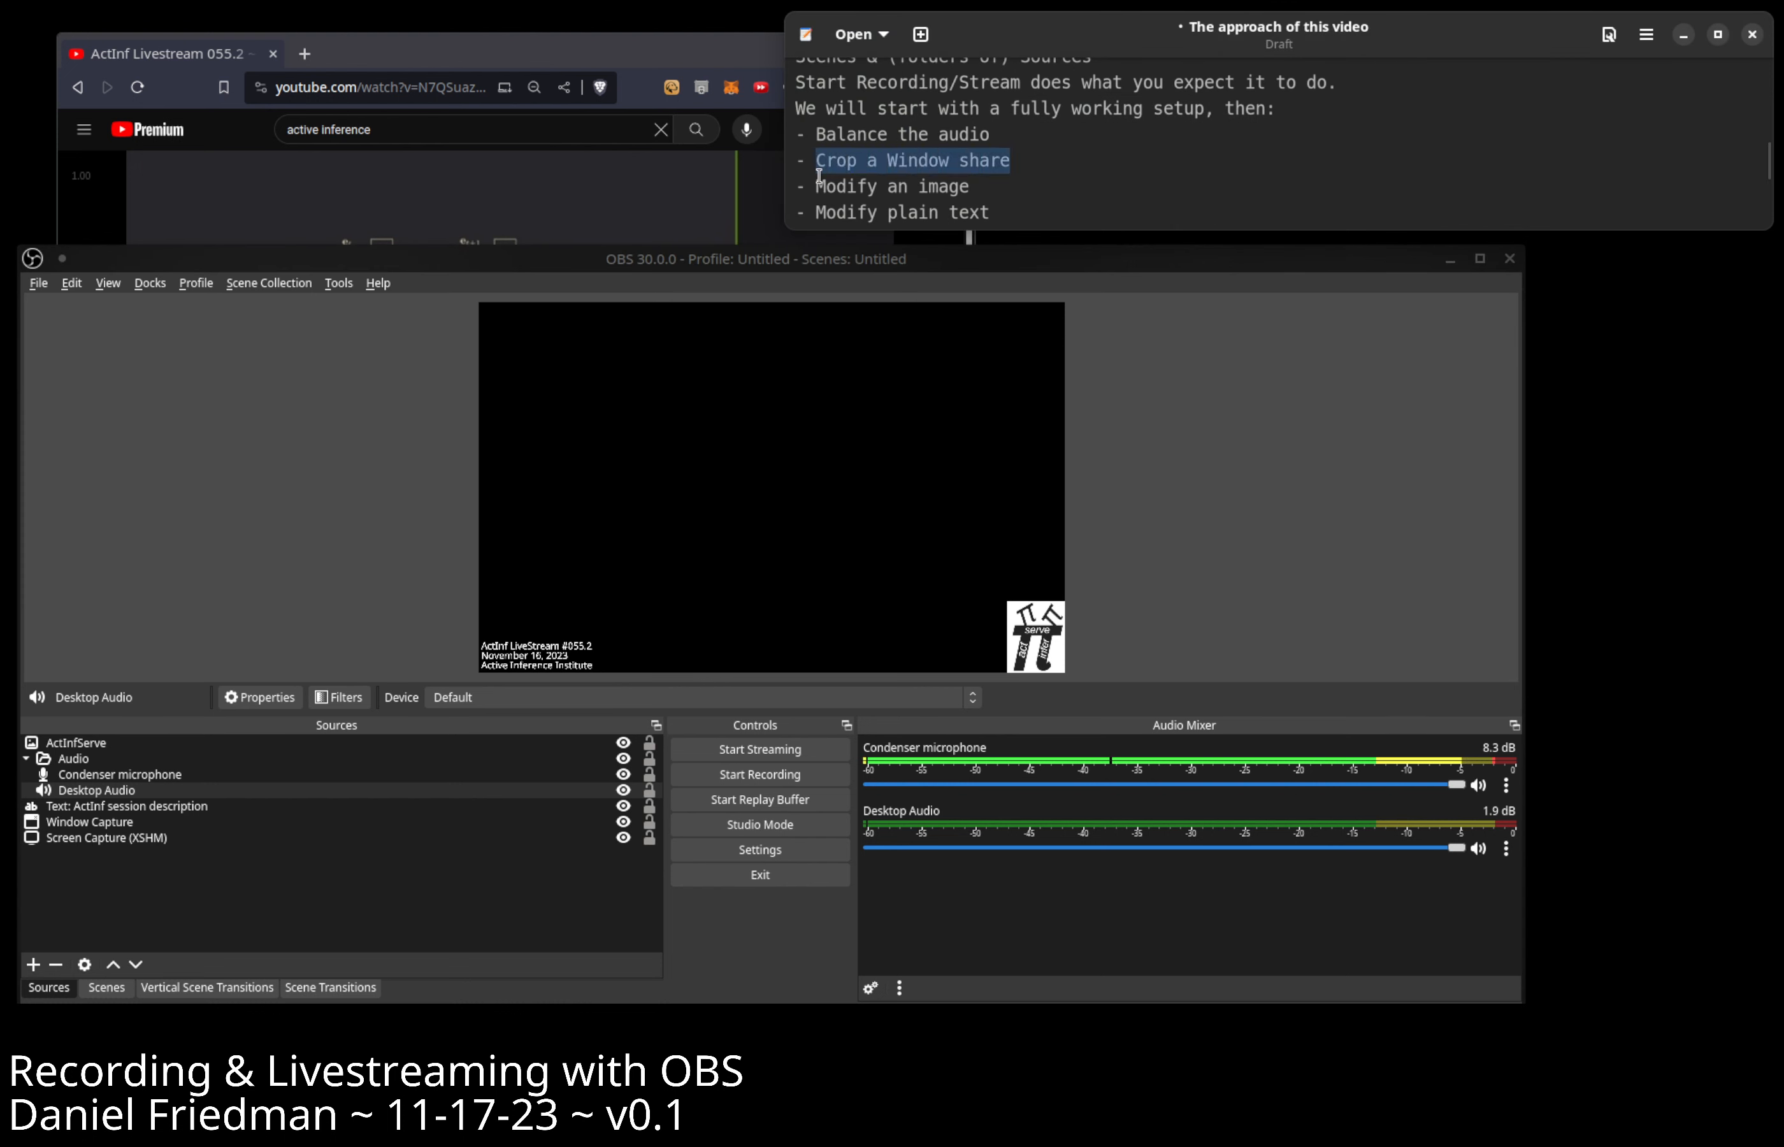
{"action": "left_click", "coordinate": [315, 564]}
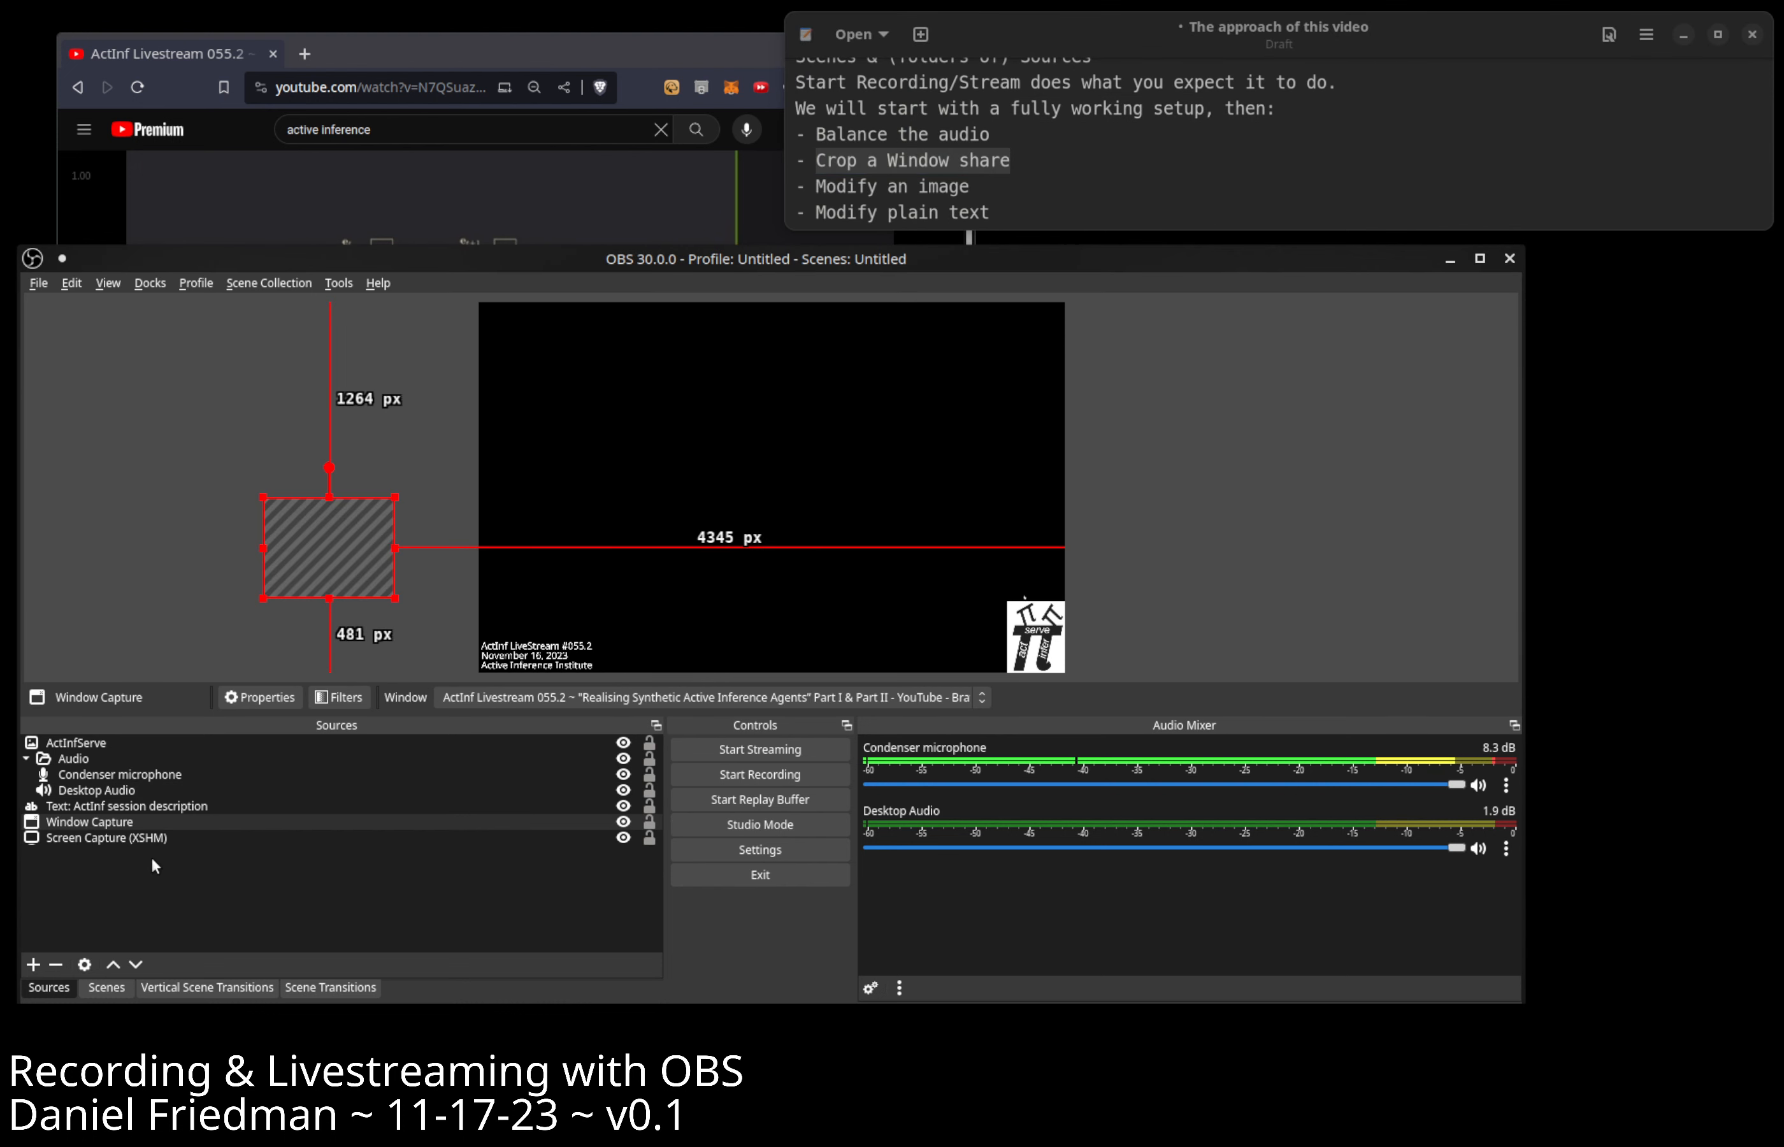
Look through the list of source types that can be added to the scene, without adding one.
{"action": "left_click", "coordinate": [110, 846]}
{"action": "right_click", "coordinate": [100, 877]}
{"action": "mouse_move", "coordinate": [142, 744]}
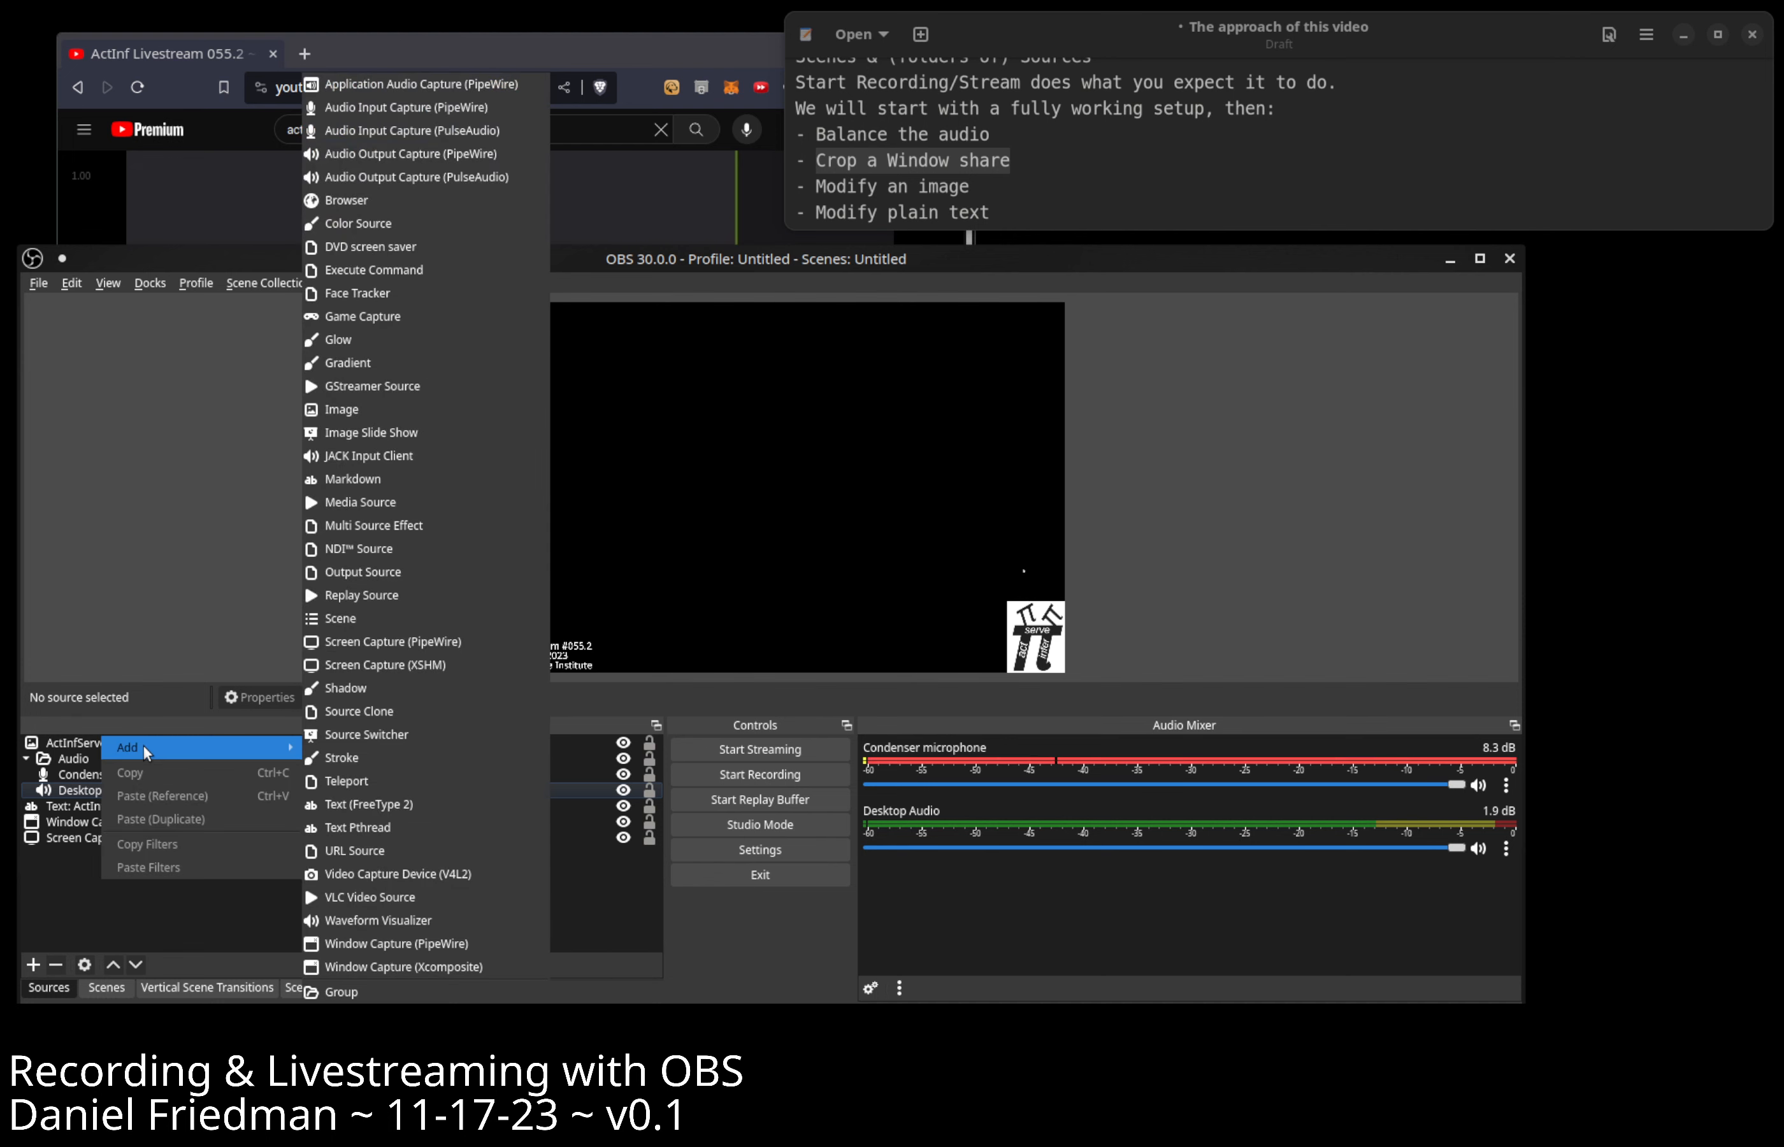
{"action": "left_click", "coordinate": [66, 913]}
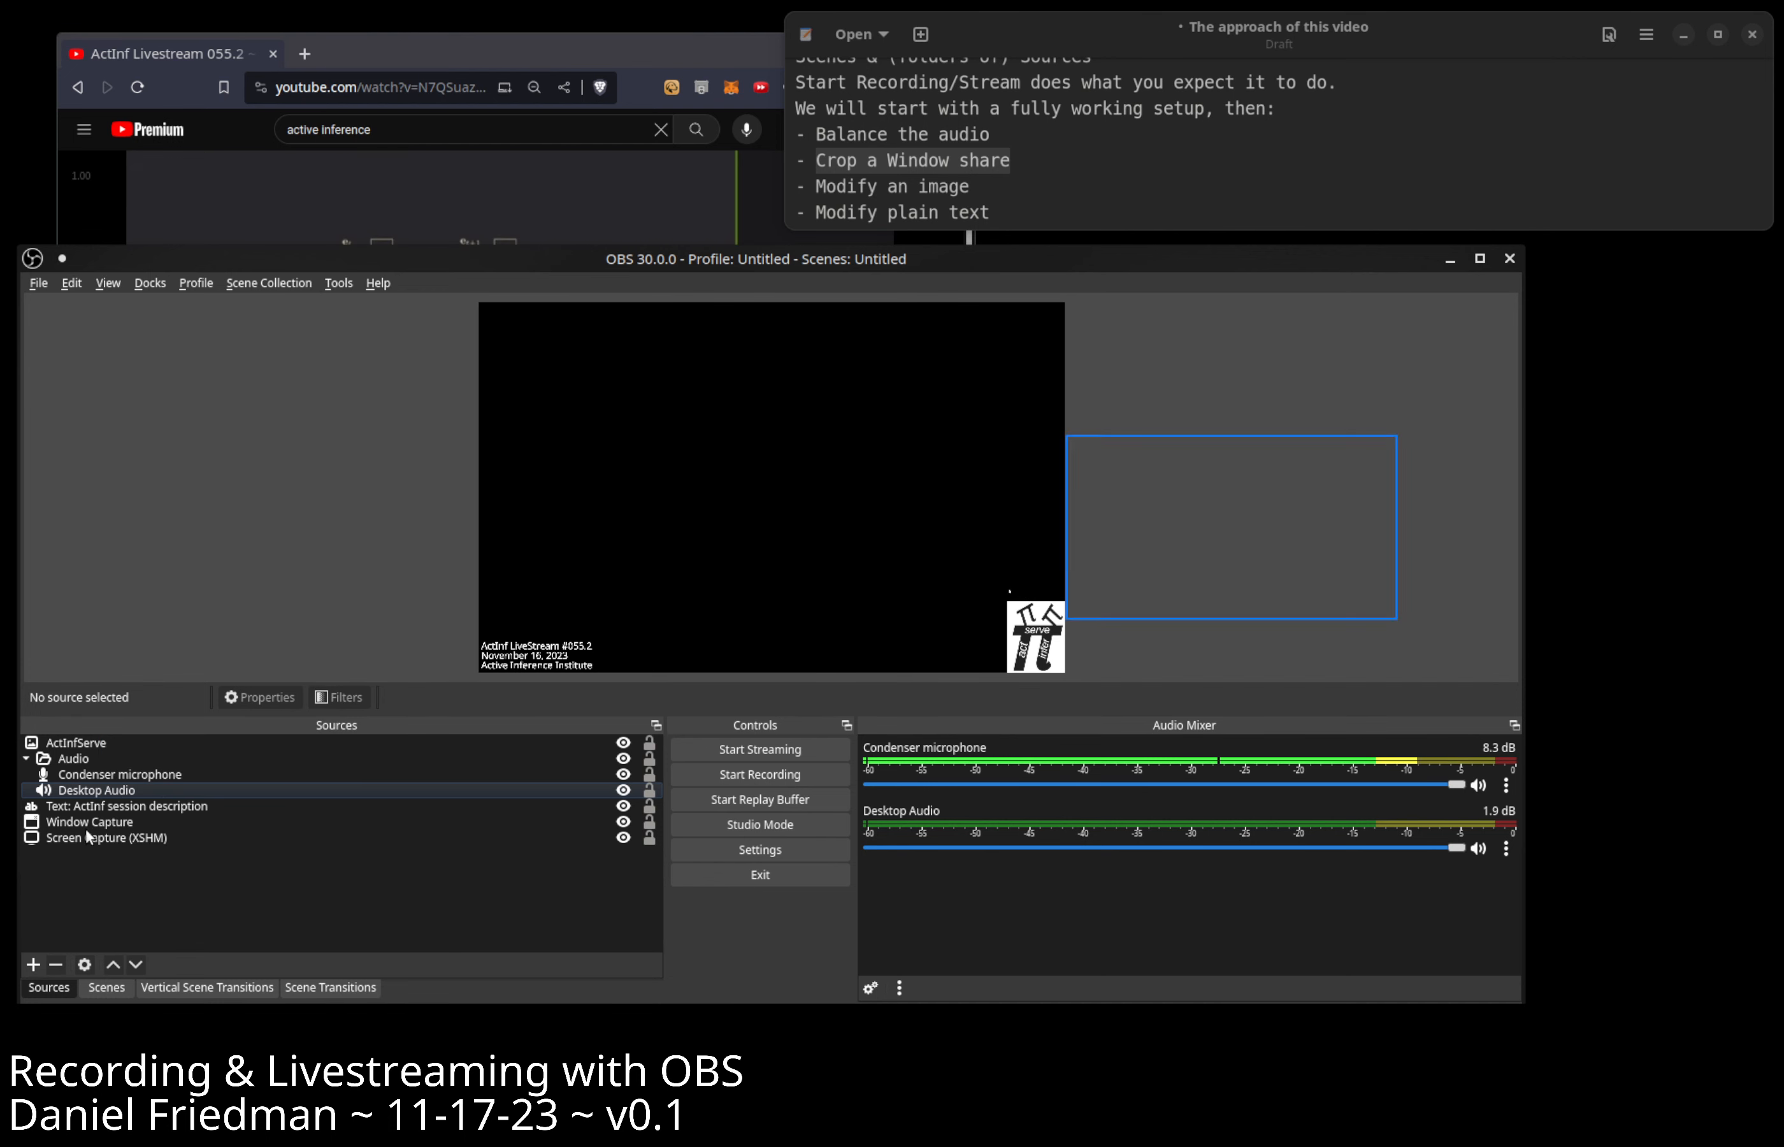
Move the Window Capture into the canvas's upper-left corner and extend the OBS window upward for a larger preview.
{"action": "left_click", "coordinate": [335, 520]}
{"action": "left_click_drag", "start_coordinate": [335, 520], "coordinate": [527, 444]}
{"action": "left_click_drag", "start_coordinate": [650, 244], "coordinate": [645, 76]}
{"action": "left_click_drag", "start_coordinate": [412, 321], "coordinate": [416, 201]}
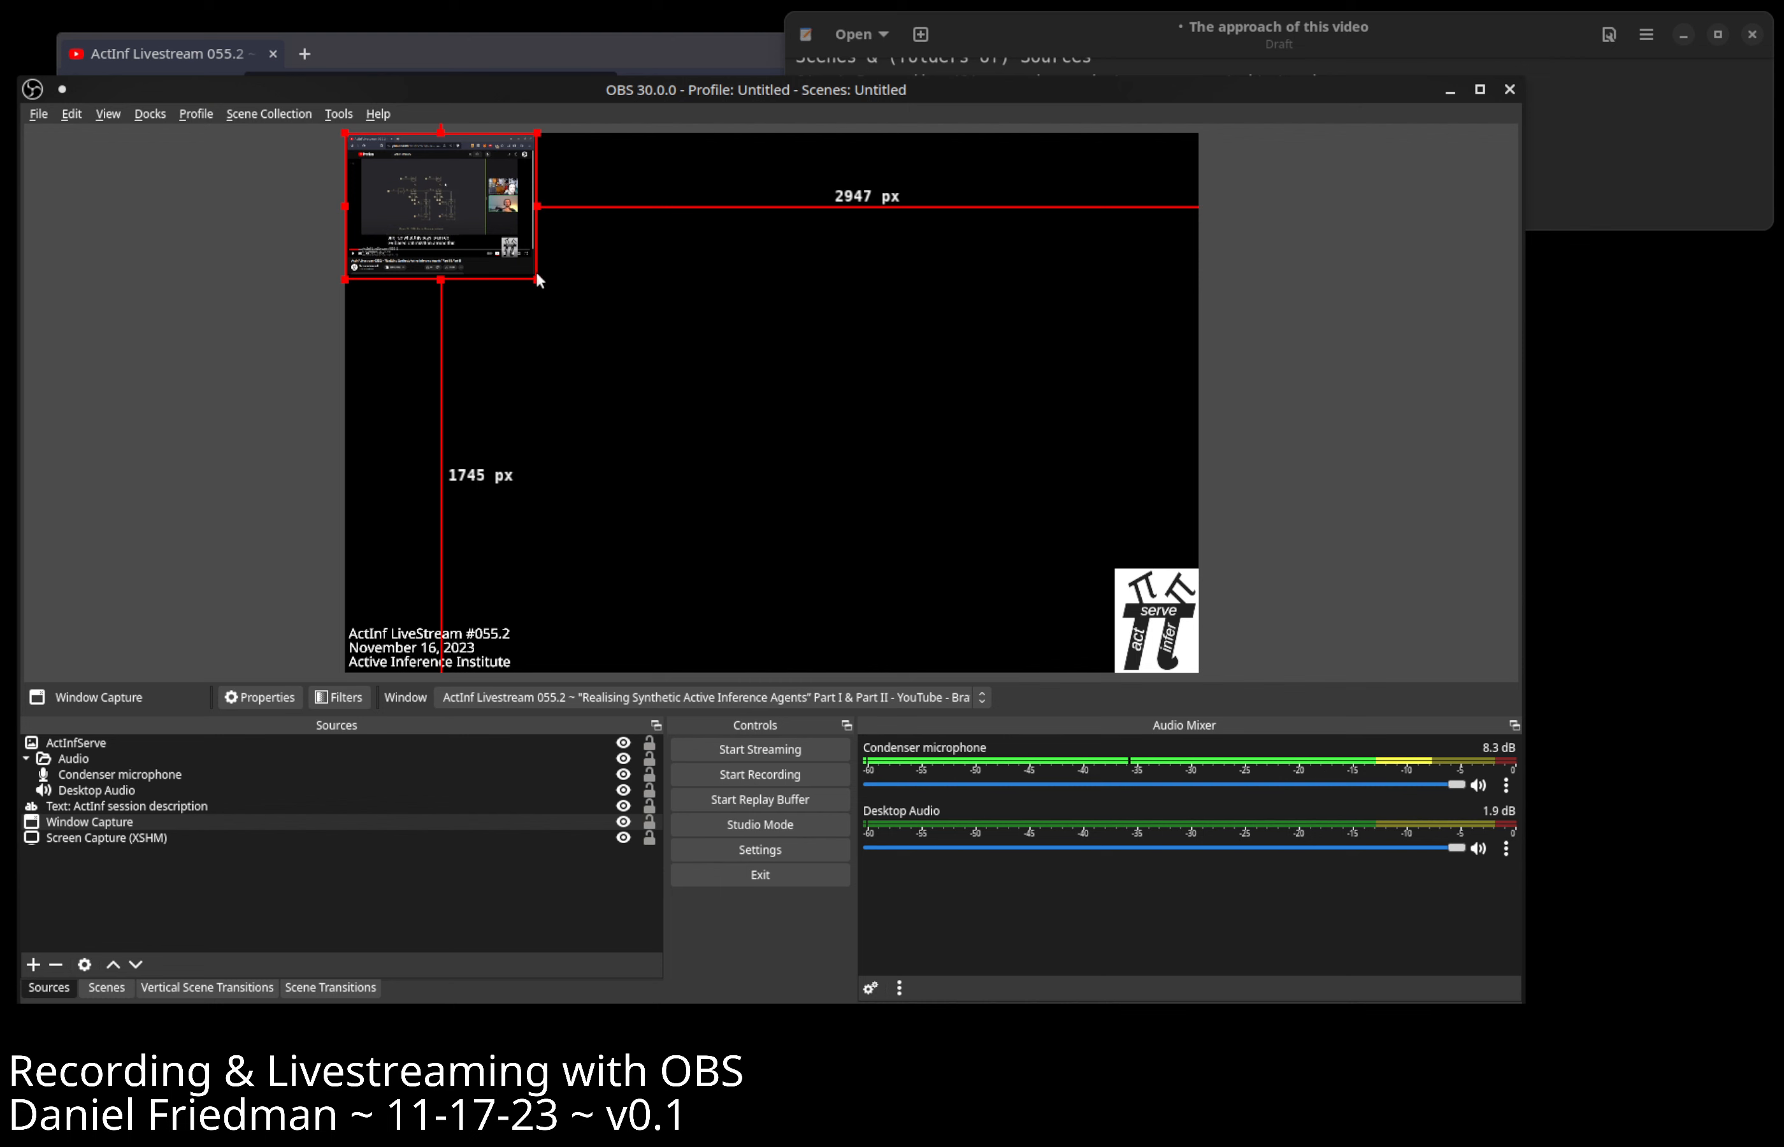
Scale up the Window Capture proportionally, leaving about 1087 px to the canvas's right edge and 323 px below it.
{"action": "left_click_drag", "start_coordinate": [536, 277], "coordinate": [1004, 535]}
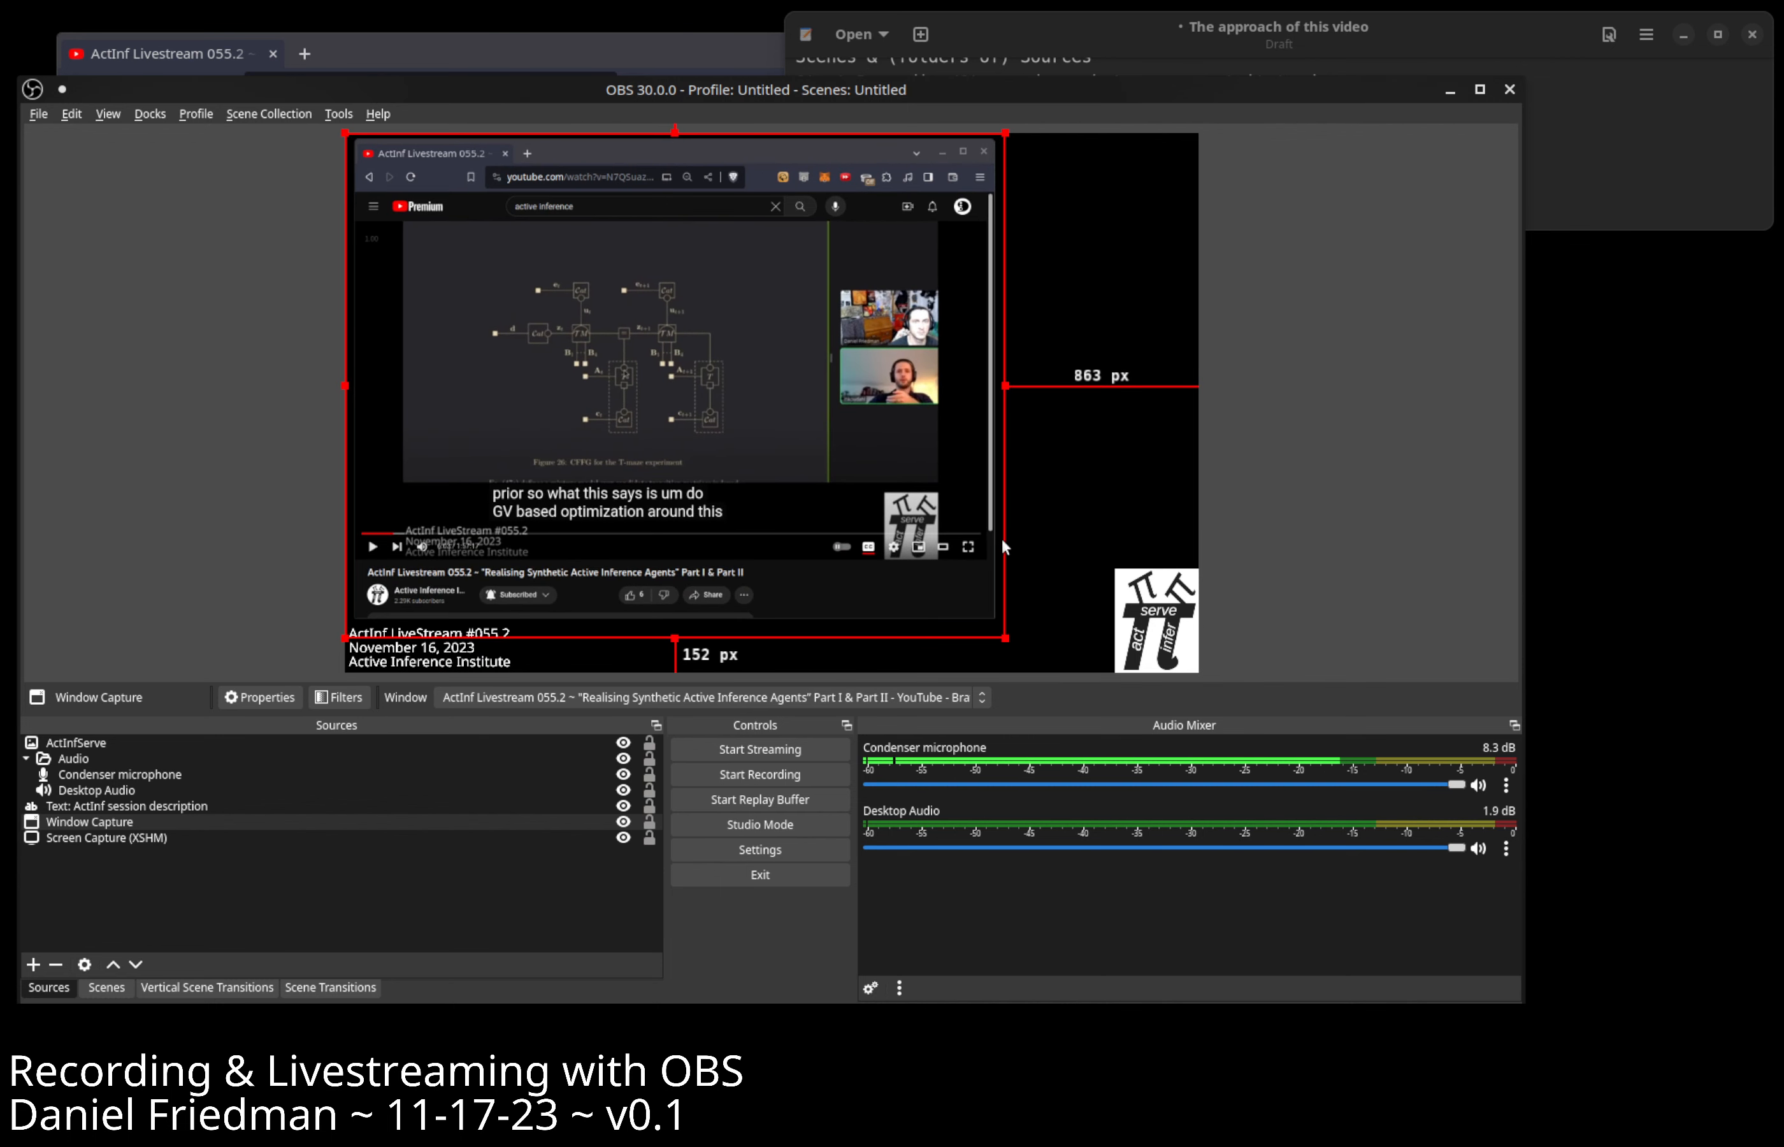
{"action": "key", "text": "ctrl+z"}
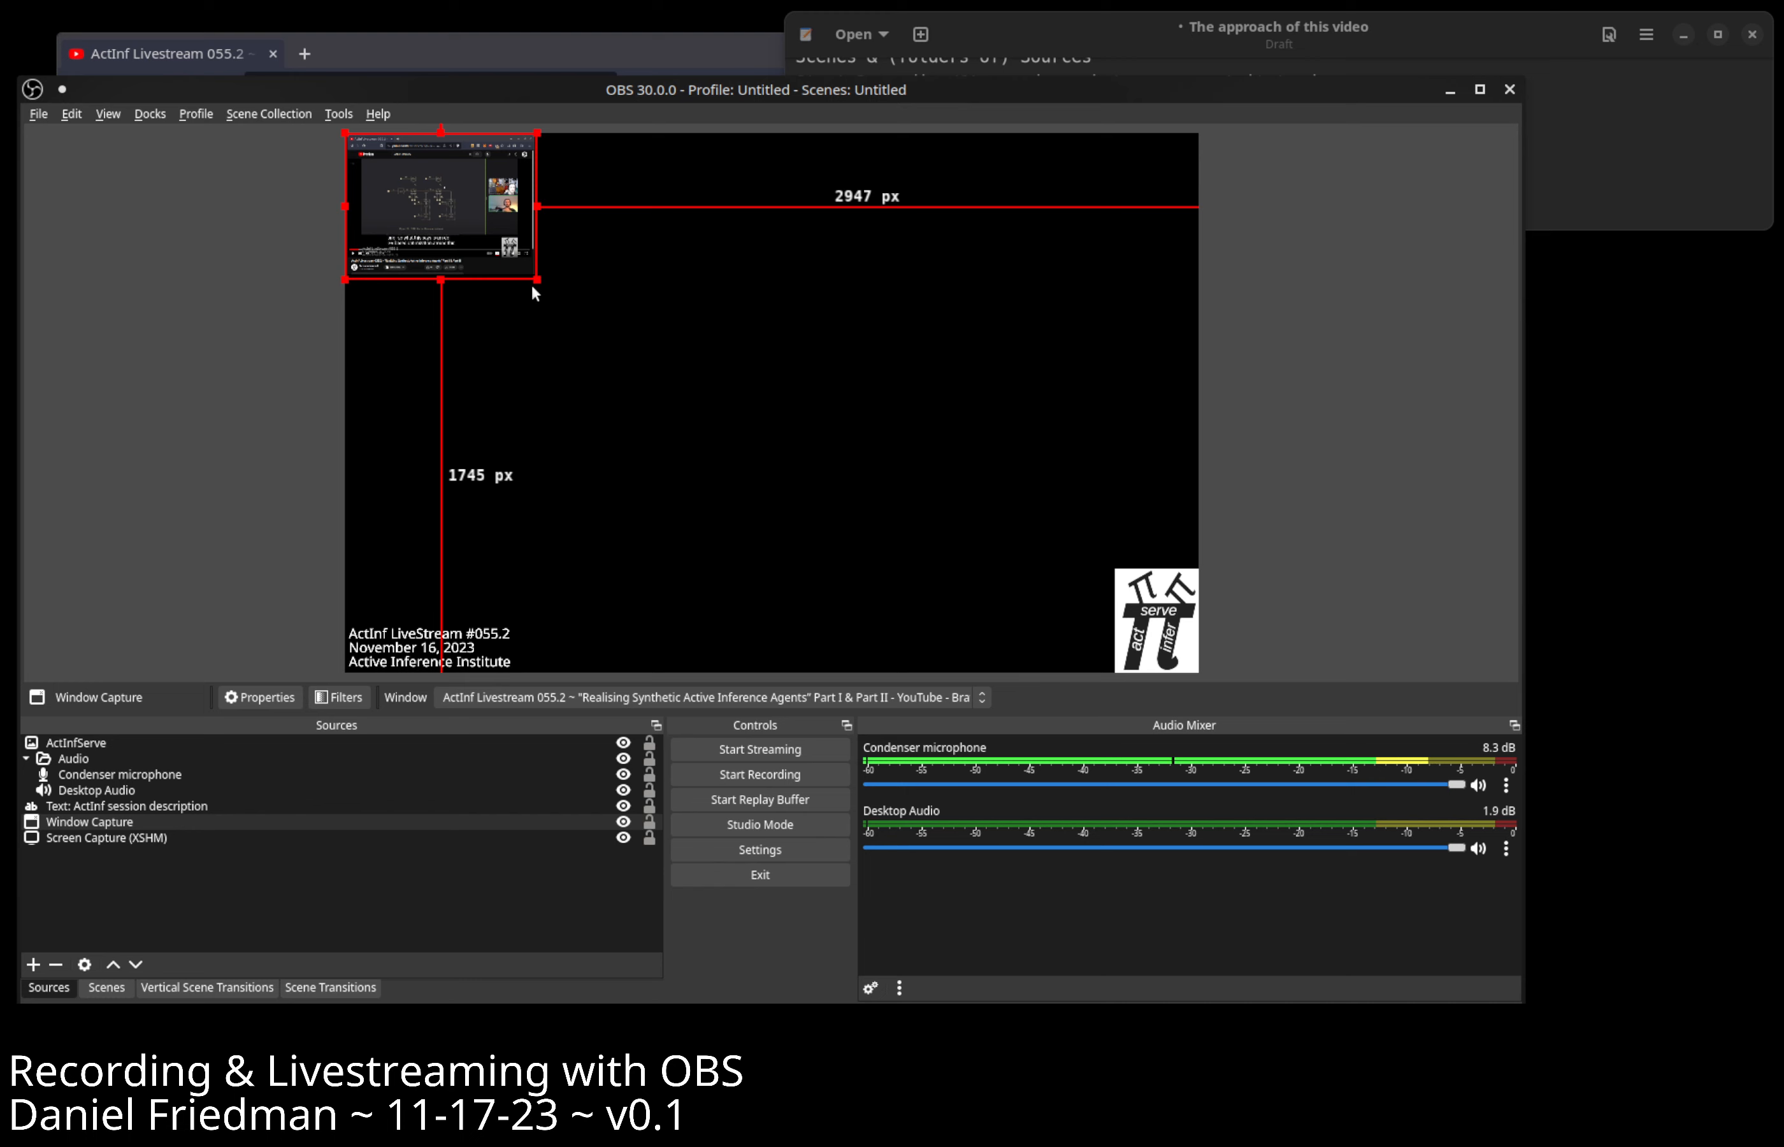
{"action": "left_click_drag", "start_coordinate": [536, 279], "coordinate": [952, 526]}
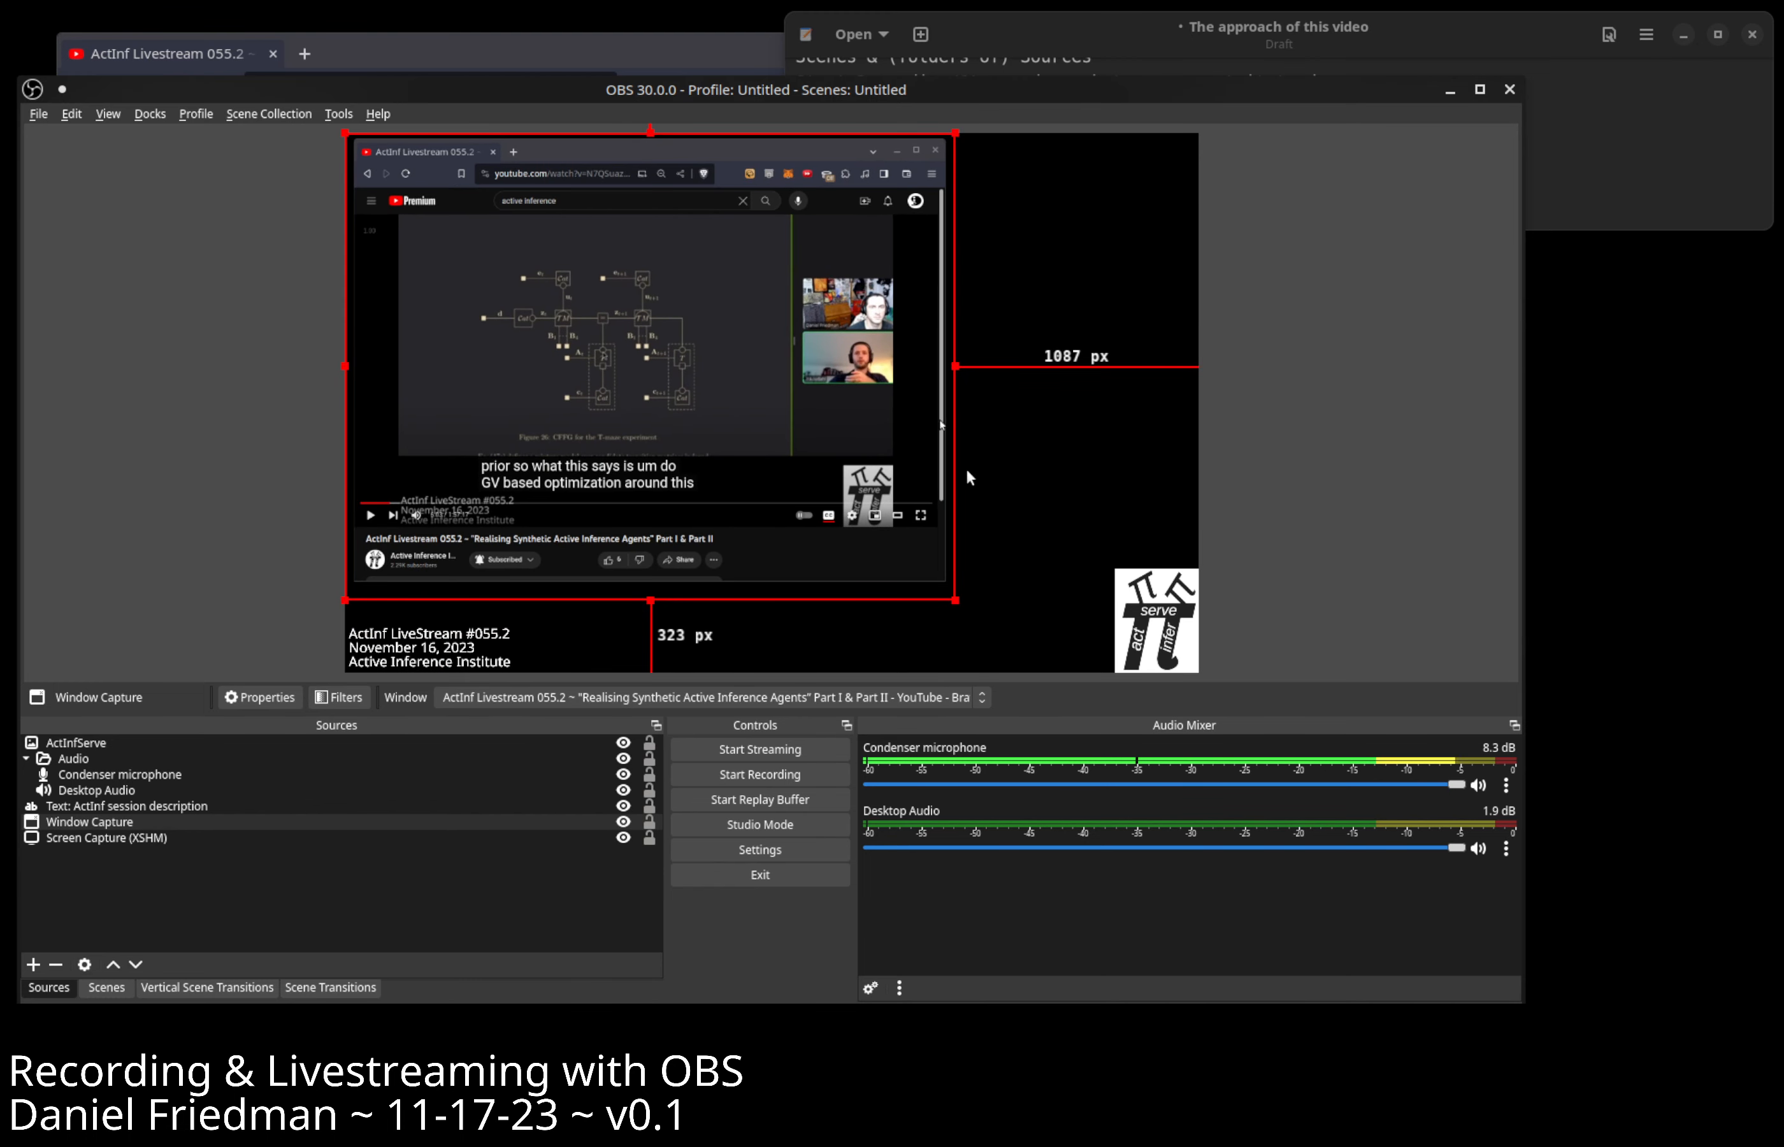
Paste a reference copy of the Window Capture, shrink it and place it beside the original above the logo.
{"action": "left_click", "coordinate": [721, 440]}
{"action": "left_click", "coordinate": [722, 440]}
{"action": "key", "text": "ctrl+c"}
{"action": "key", "text": "ctrl+v"}
{"action": "left_click_drag", "start_coordinate": [721, 441], "coordinate": [966, 440]}
{"action": "left_click_drag", "start_coordinate": [585, 131], "coordinate": [955, 377]}
{"action": "left_click_drag", "start_coordinate": [1029, 489], "coordinate": [1024, 470]}
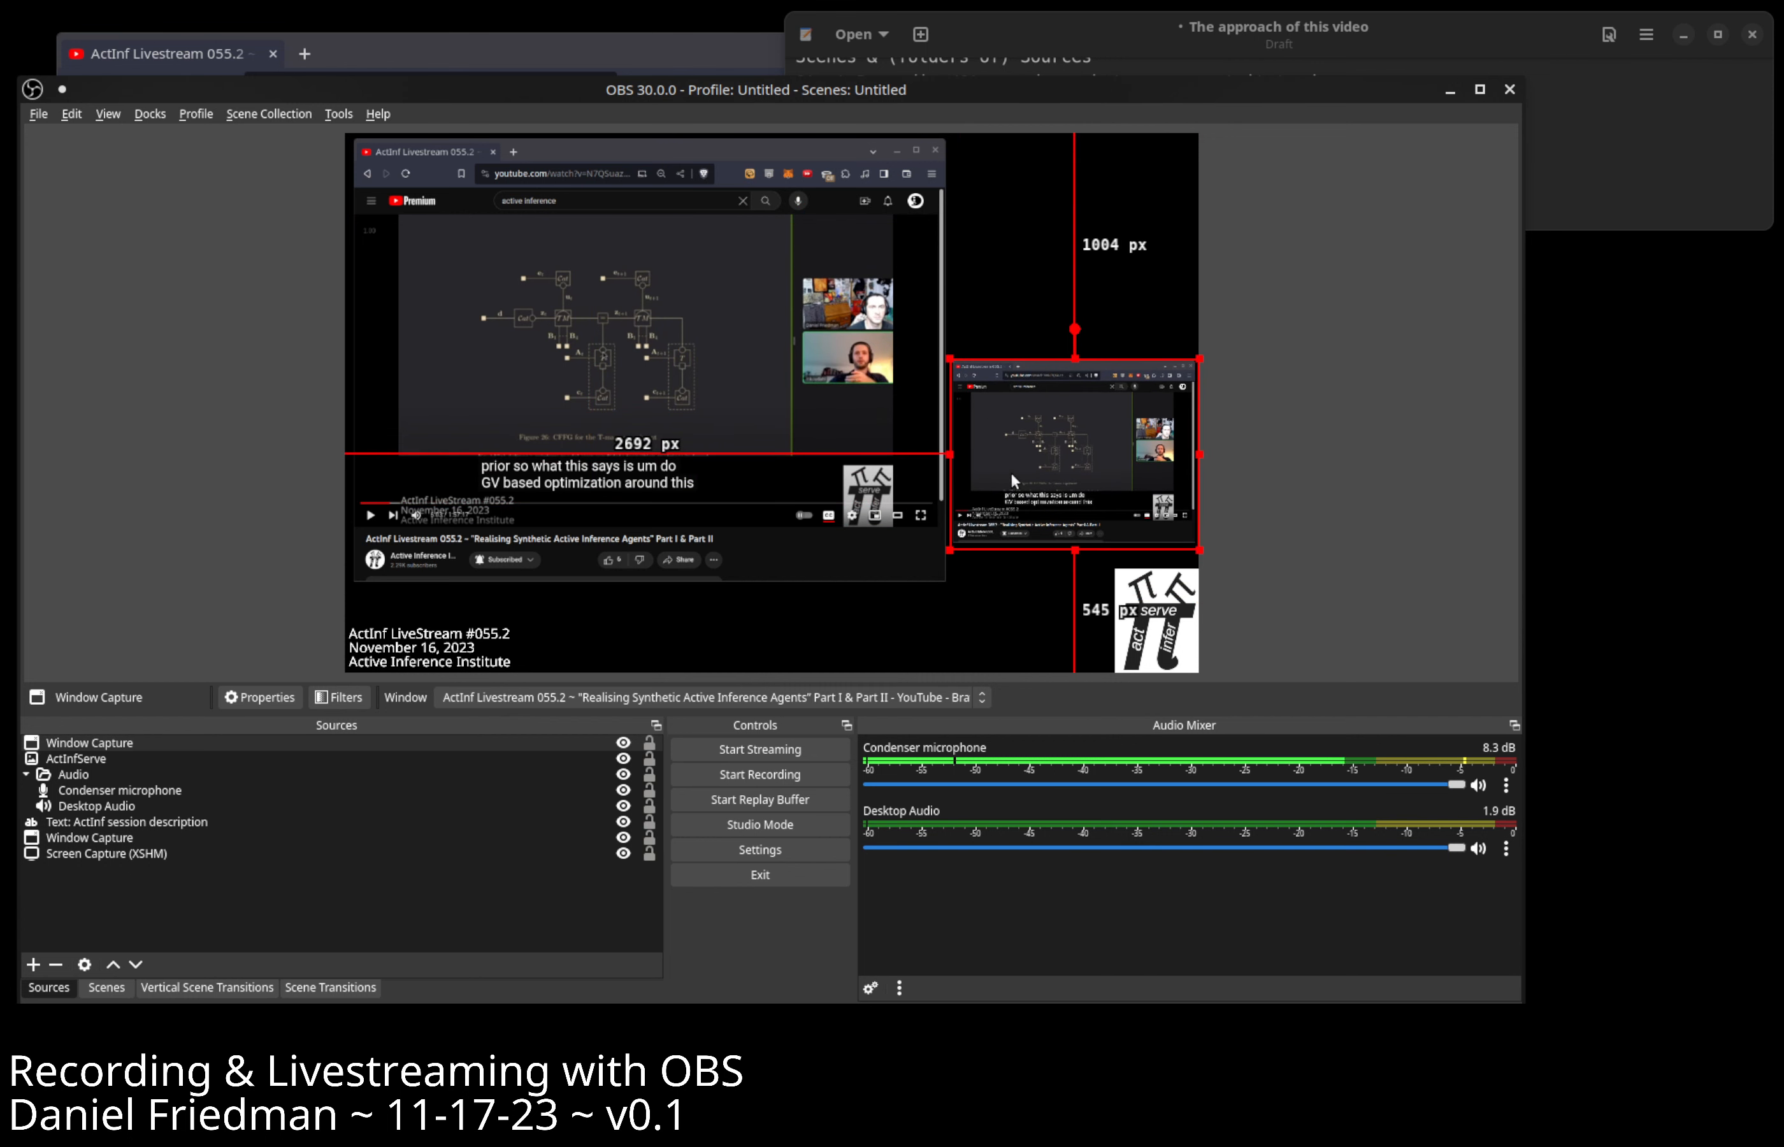
In the large Window Capture's properties, set the top crop to 136 px and the left crop to 96 px.
{"action": "left_click", "coordinate": [792, 382]}
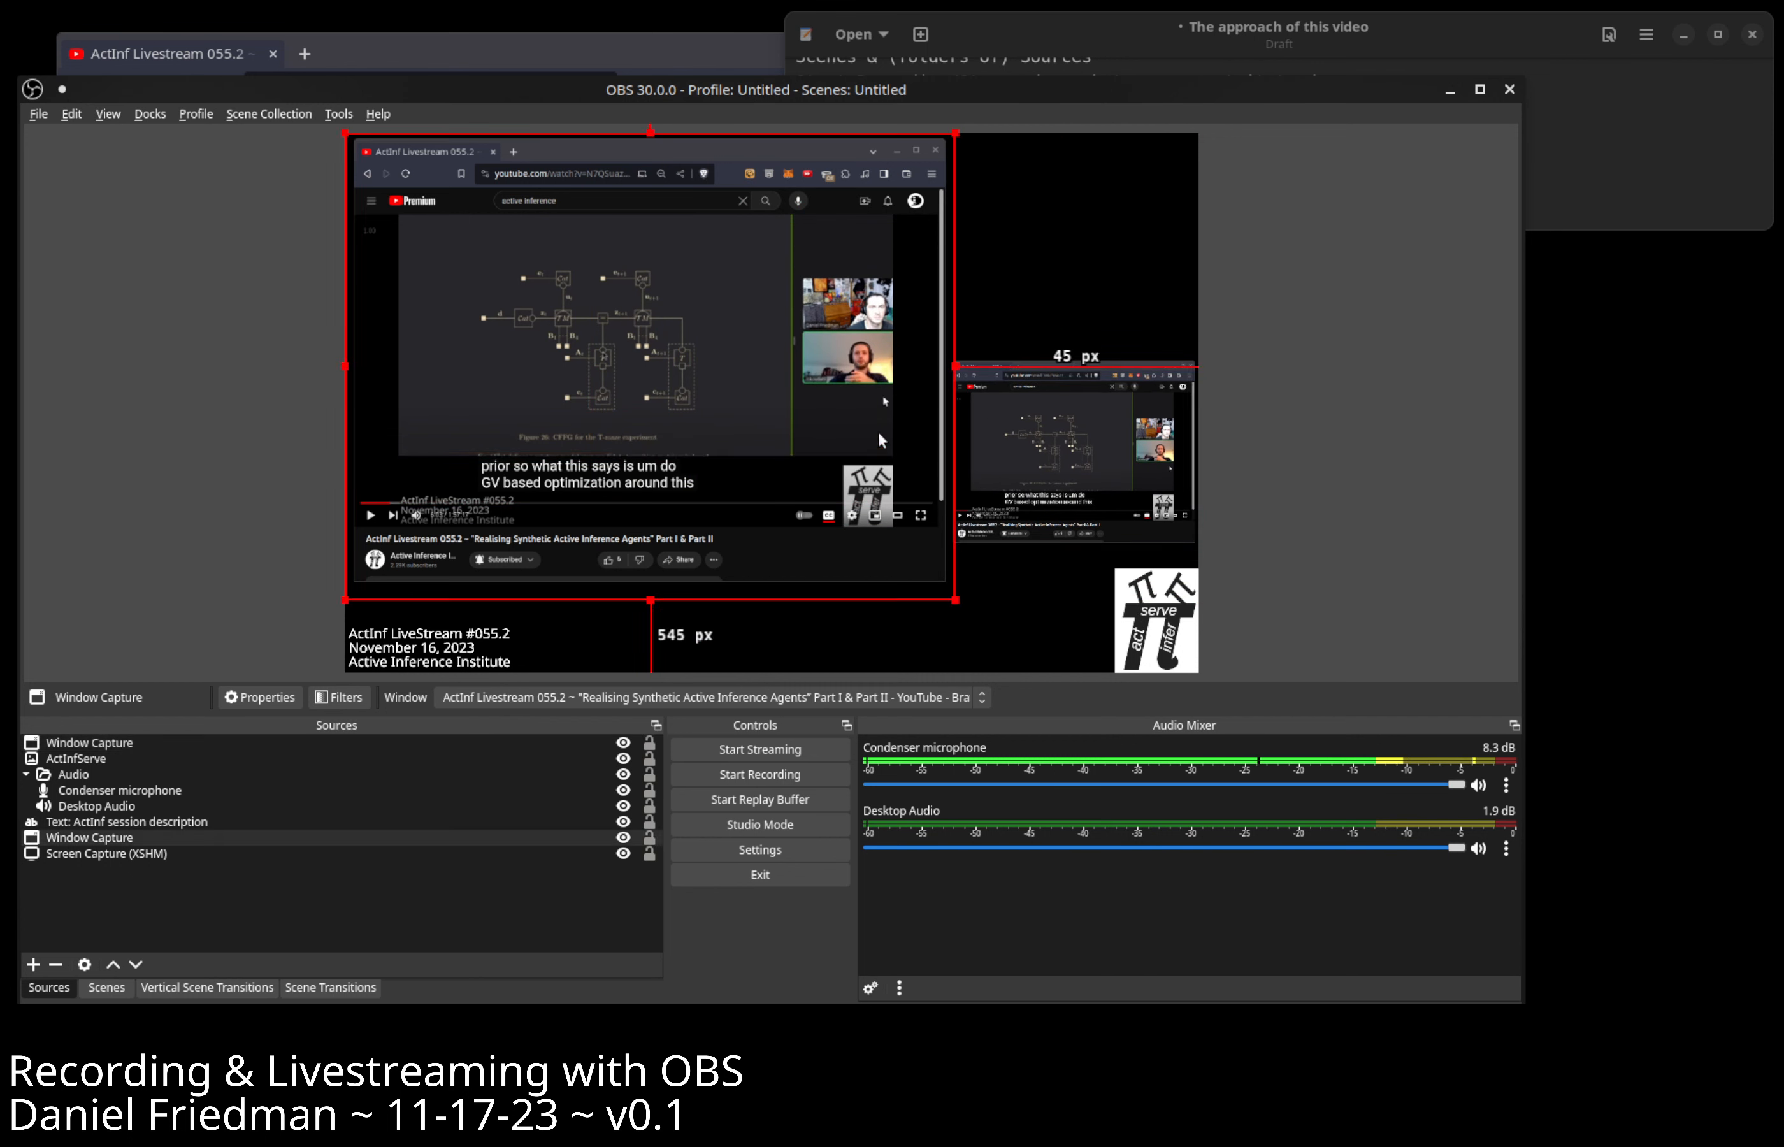
{"action": "right_click", "coordinate": [790, 373]}
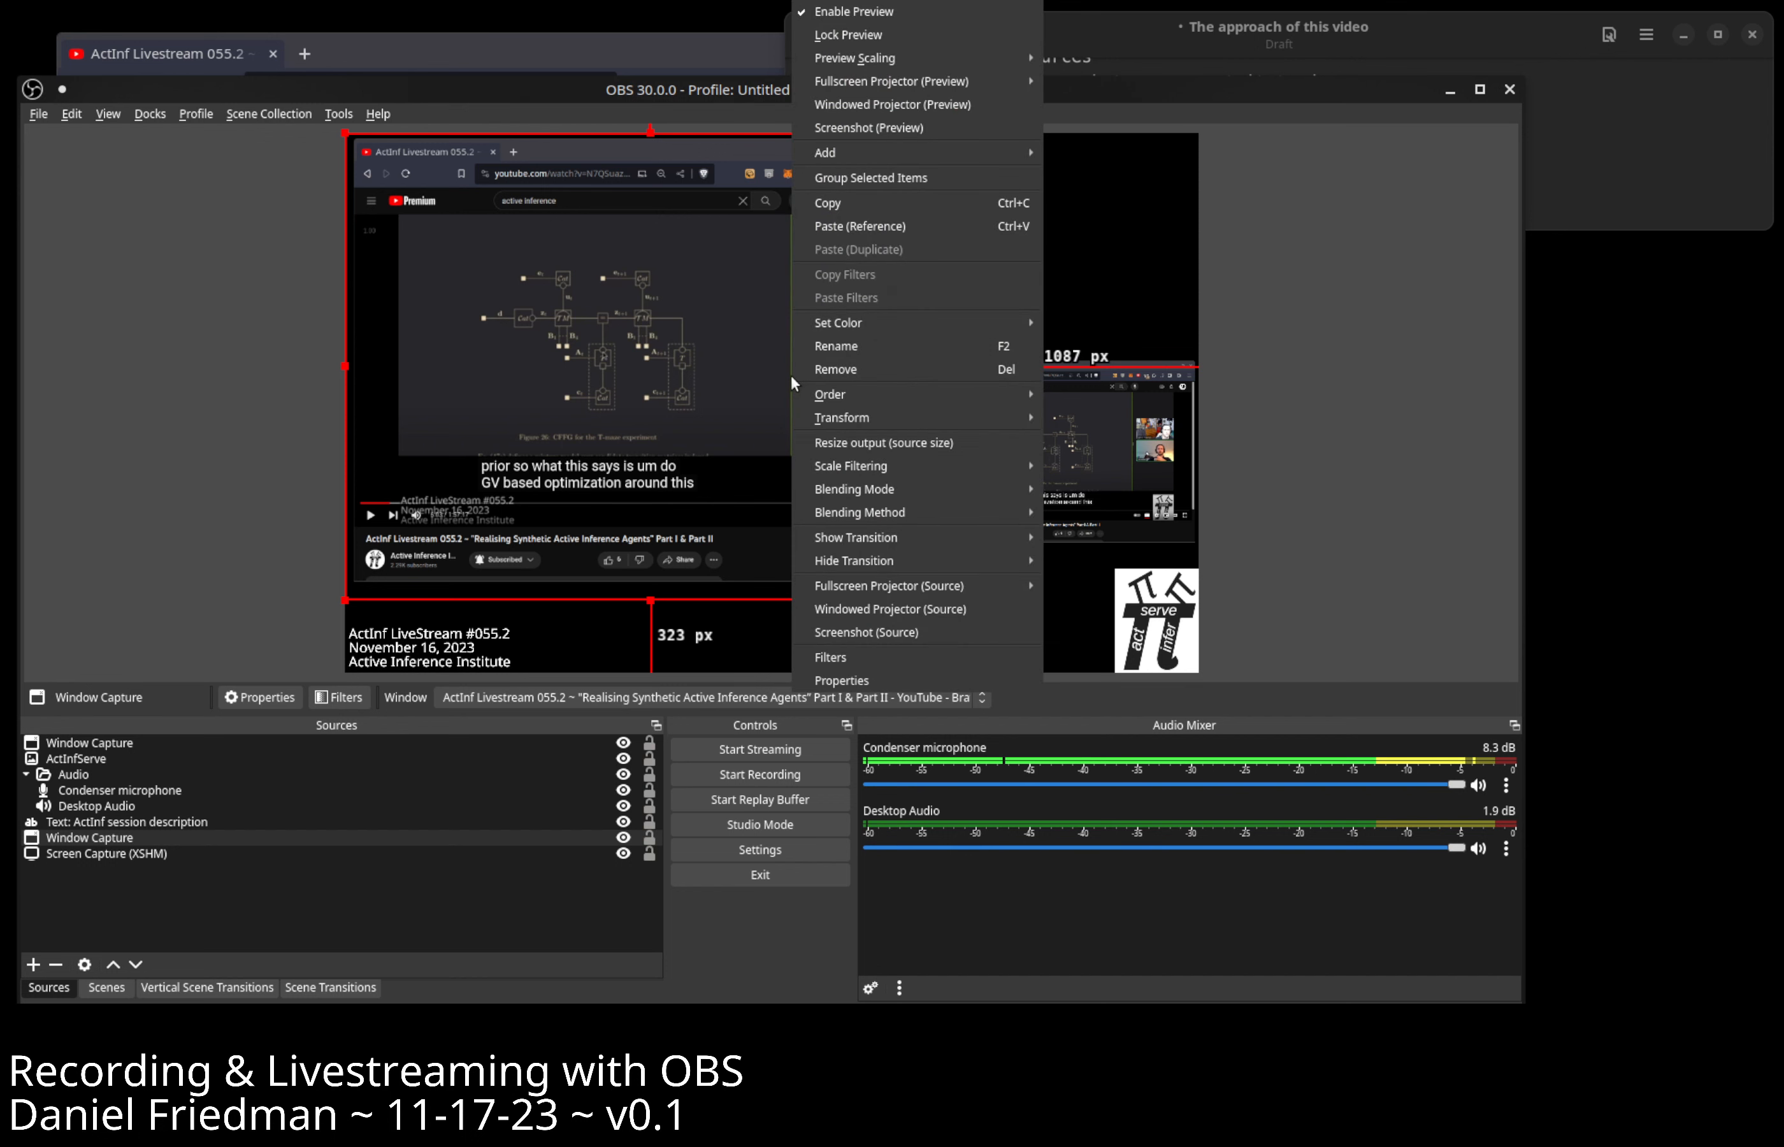
{"action": "left_click", "coordinate": [913, 682]}
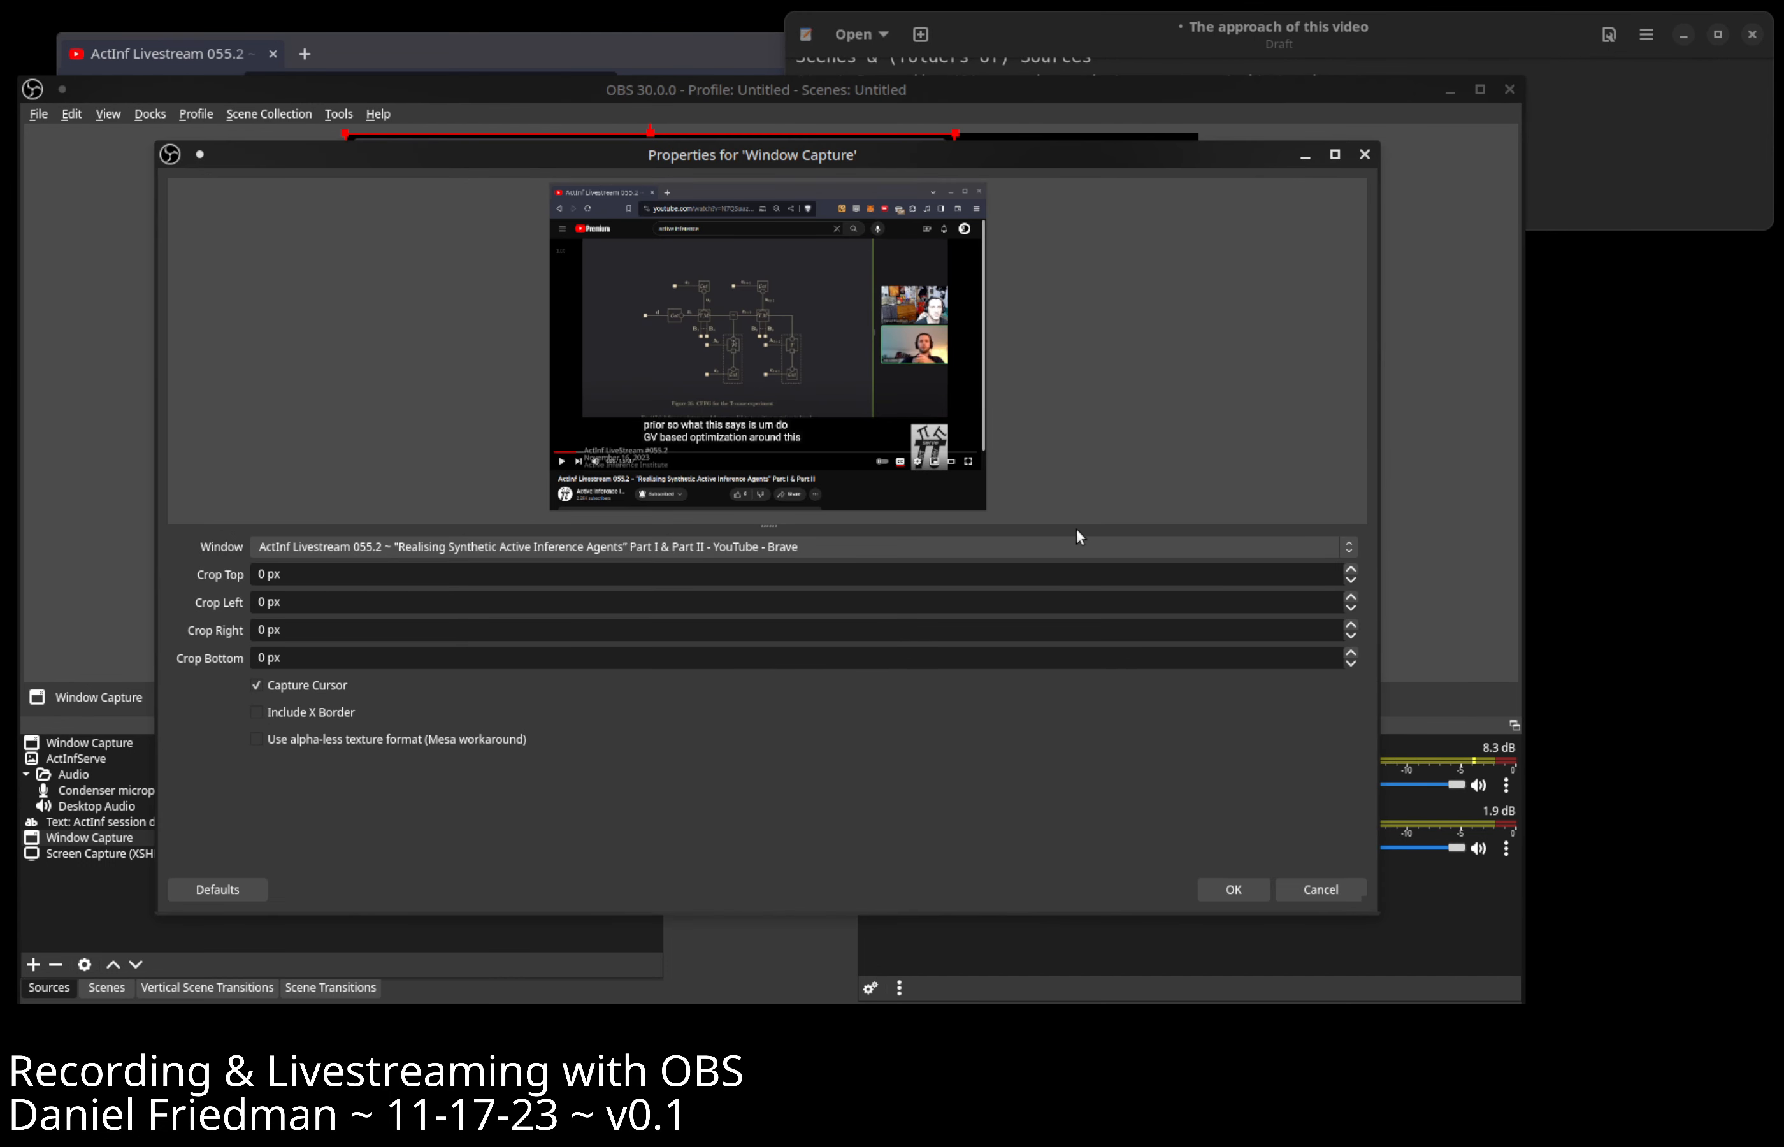
{"action": "left_click_drag", "start_coordinate": [1069, 530], "coordinate": [1090, 677]}
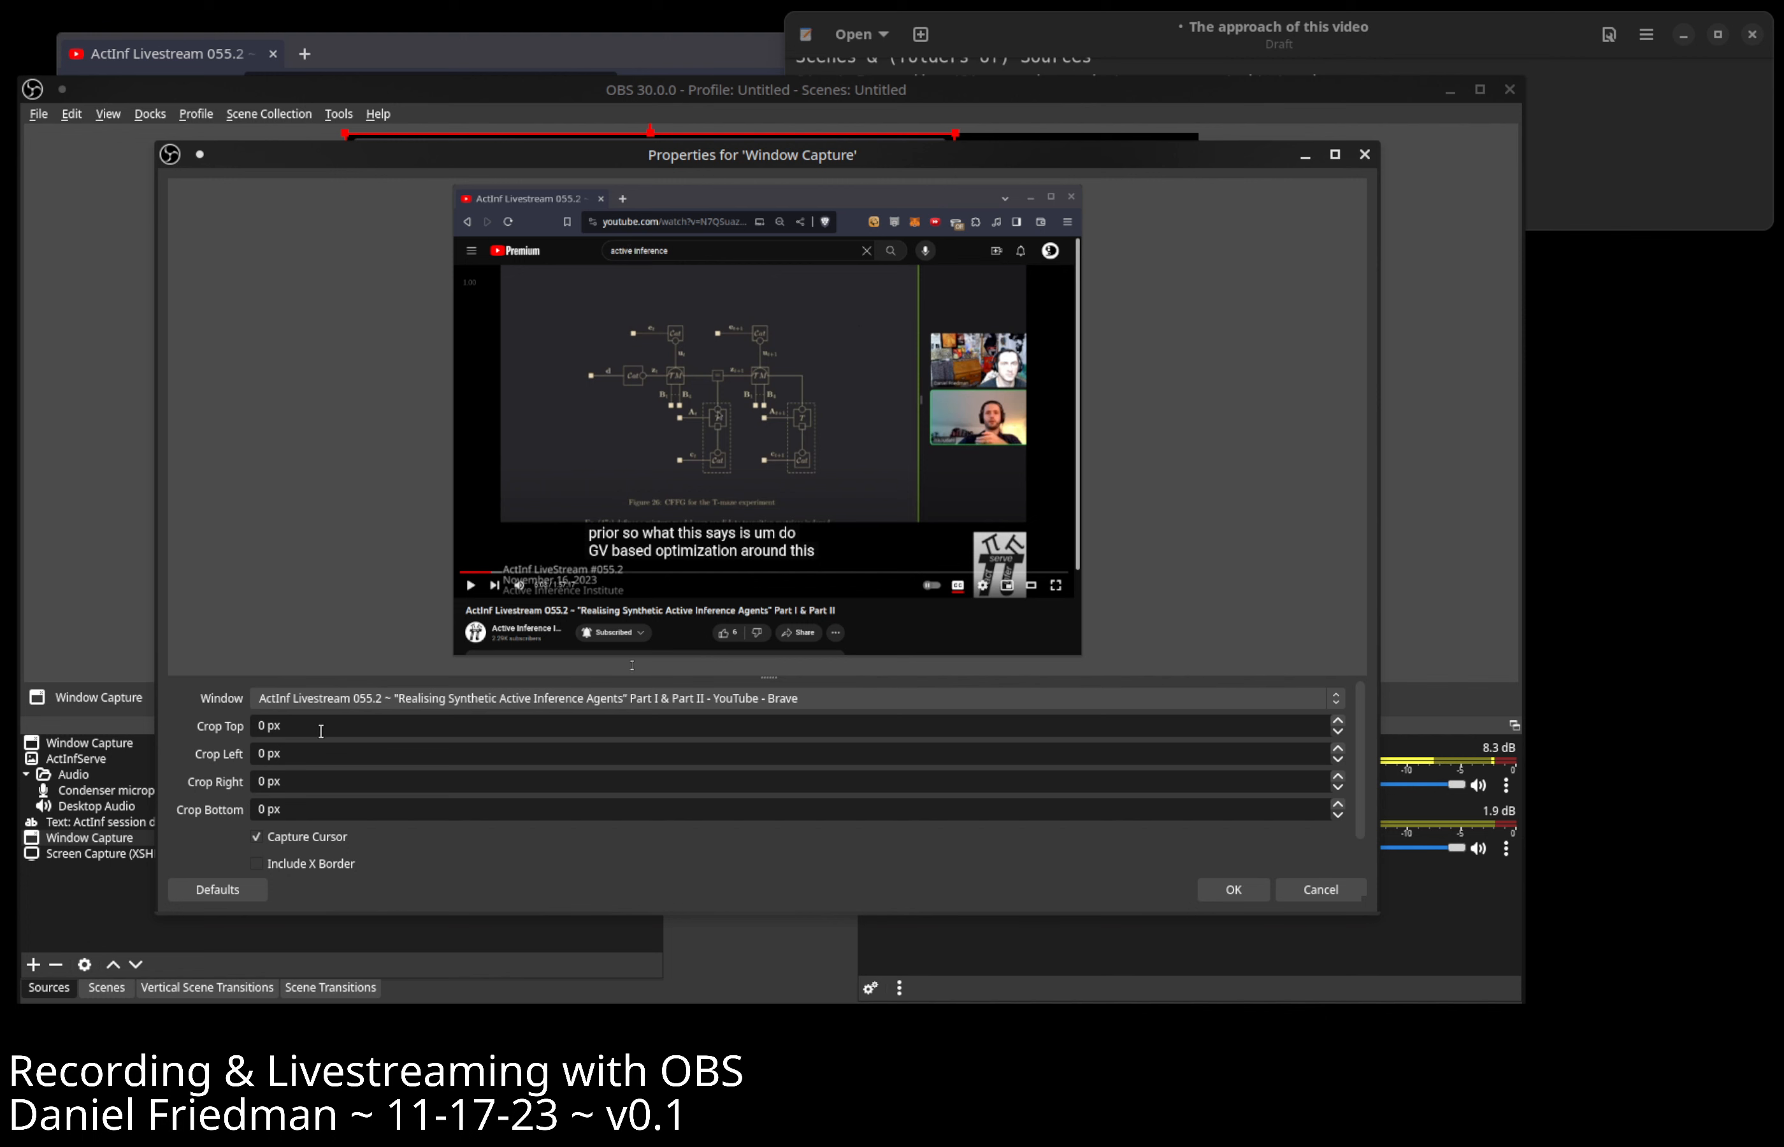
{"action": "scroll", "coordinate": [331, 723], "scroll_direction": "up", "scroll_amount": 20}
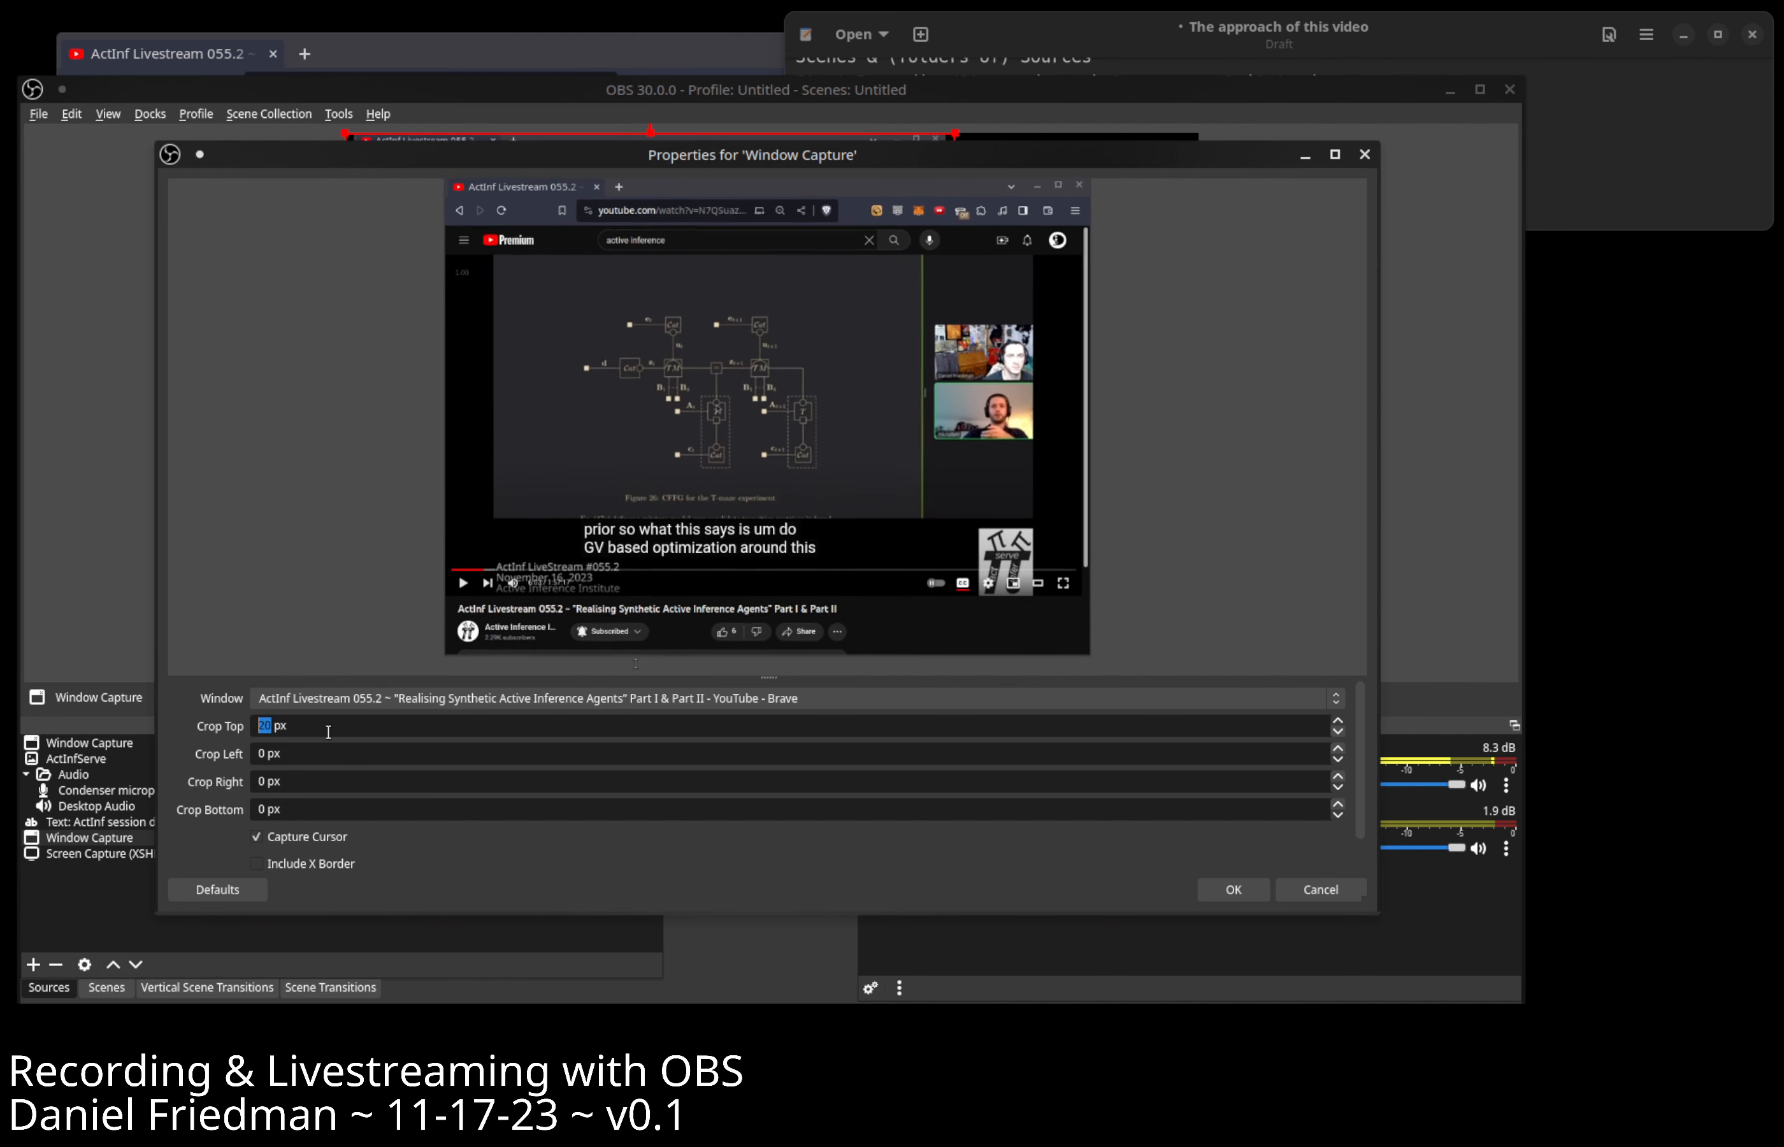
{"action": "scroll", "coordinate": [328, 731], "scroll_direction": "up", "scroll_amount": 20}
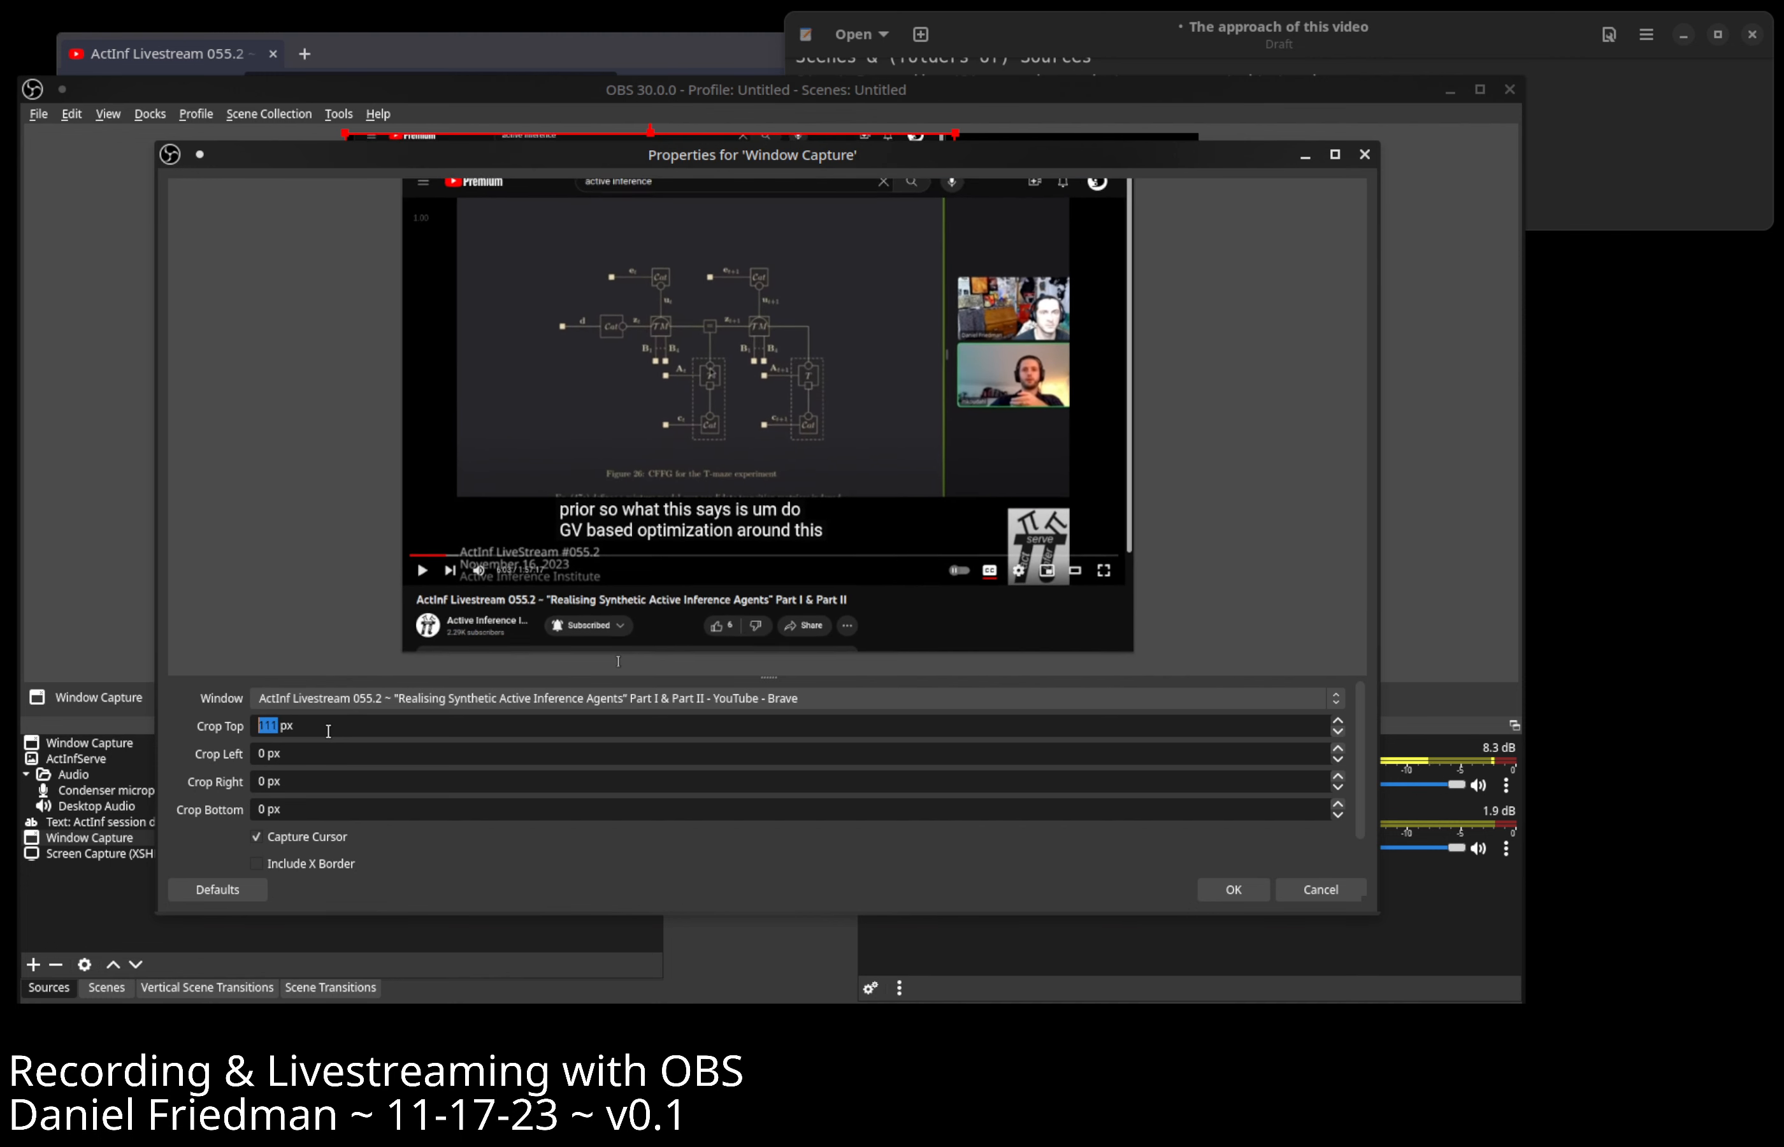
{"action": "scroll", "coordinate": [328, 731], "scroll_direction": "up", "scroll_amount": 6}
{"action": "scroll", "coordinate": [352, 756], "scroll_direction": "up", "scroll_amount": 20}
{"action": "scroll", "coordinate": [363, 755], "scroll_direction": "up", "scroll_amount": 20}
{"action": "scroll", "coordinate": [347, 807], "scroll_direction": "down", "scroll_amount": 1}
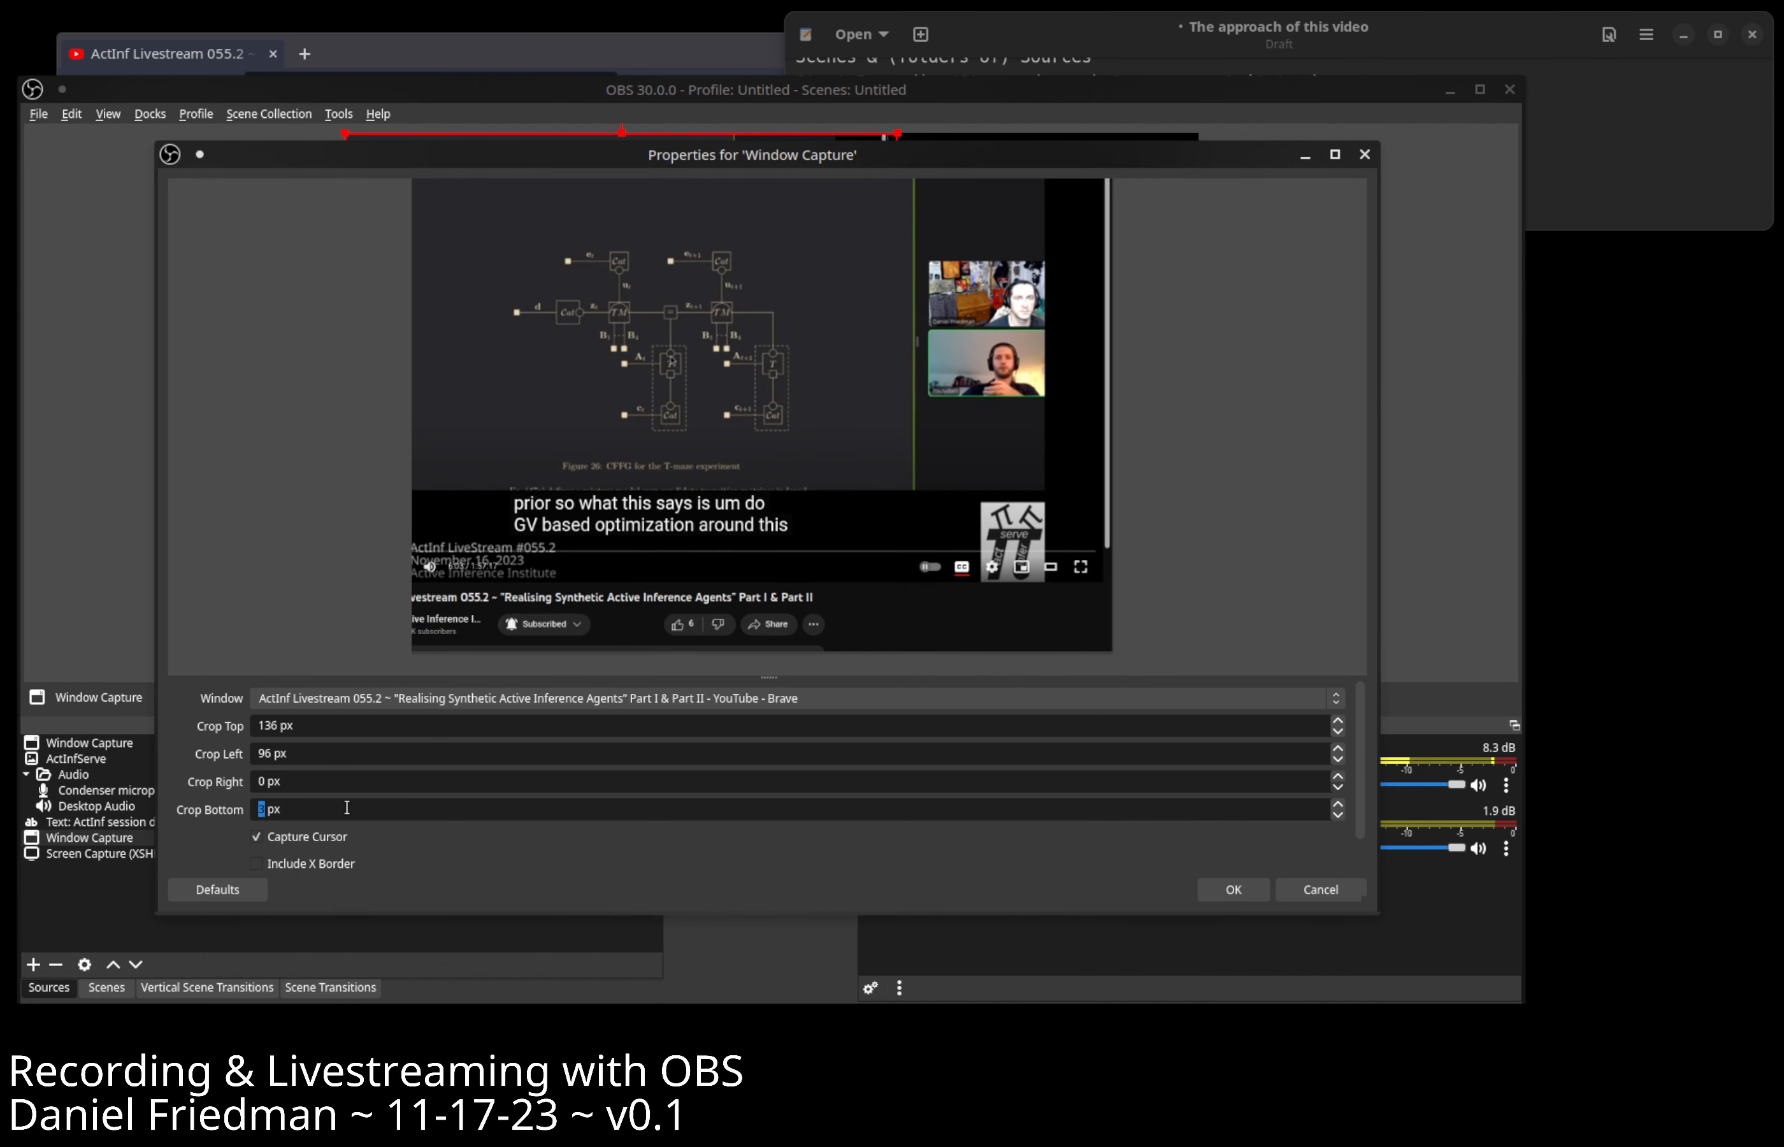
Set the bottom crop to 126 px, crop the right side to the edge of the webcam images and accept the properties.
{"action": "scroll", "coordinate": [346, 807], "scroll_direction": "up", "scroll_amount": 20}
{"action": "scroll", "coordinate": [348, 808], "scroll_direction": "up", "scroll_amount": 3}
{"action": "scroll", "coordinate": [349, 780], "scroll_direction": "up", "scroll_amount": 14}
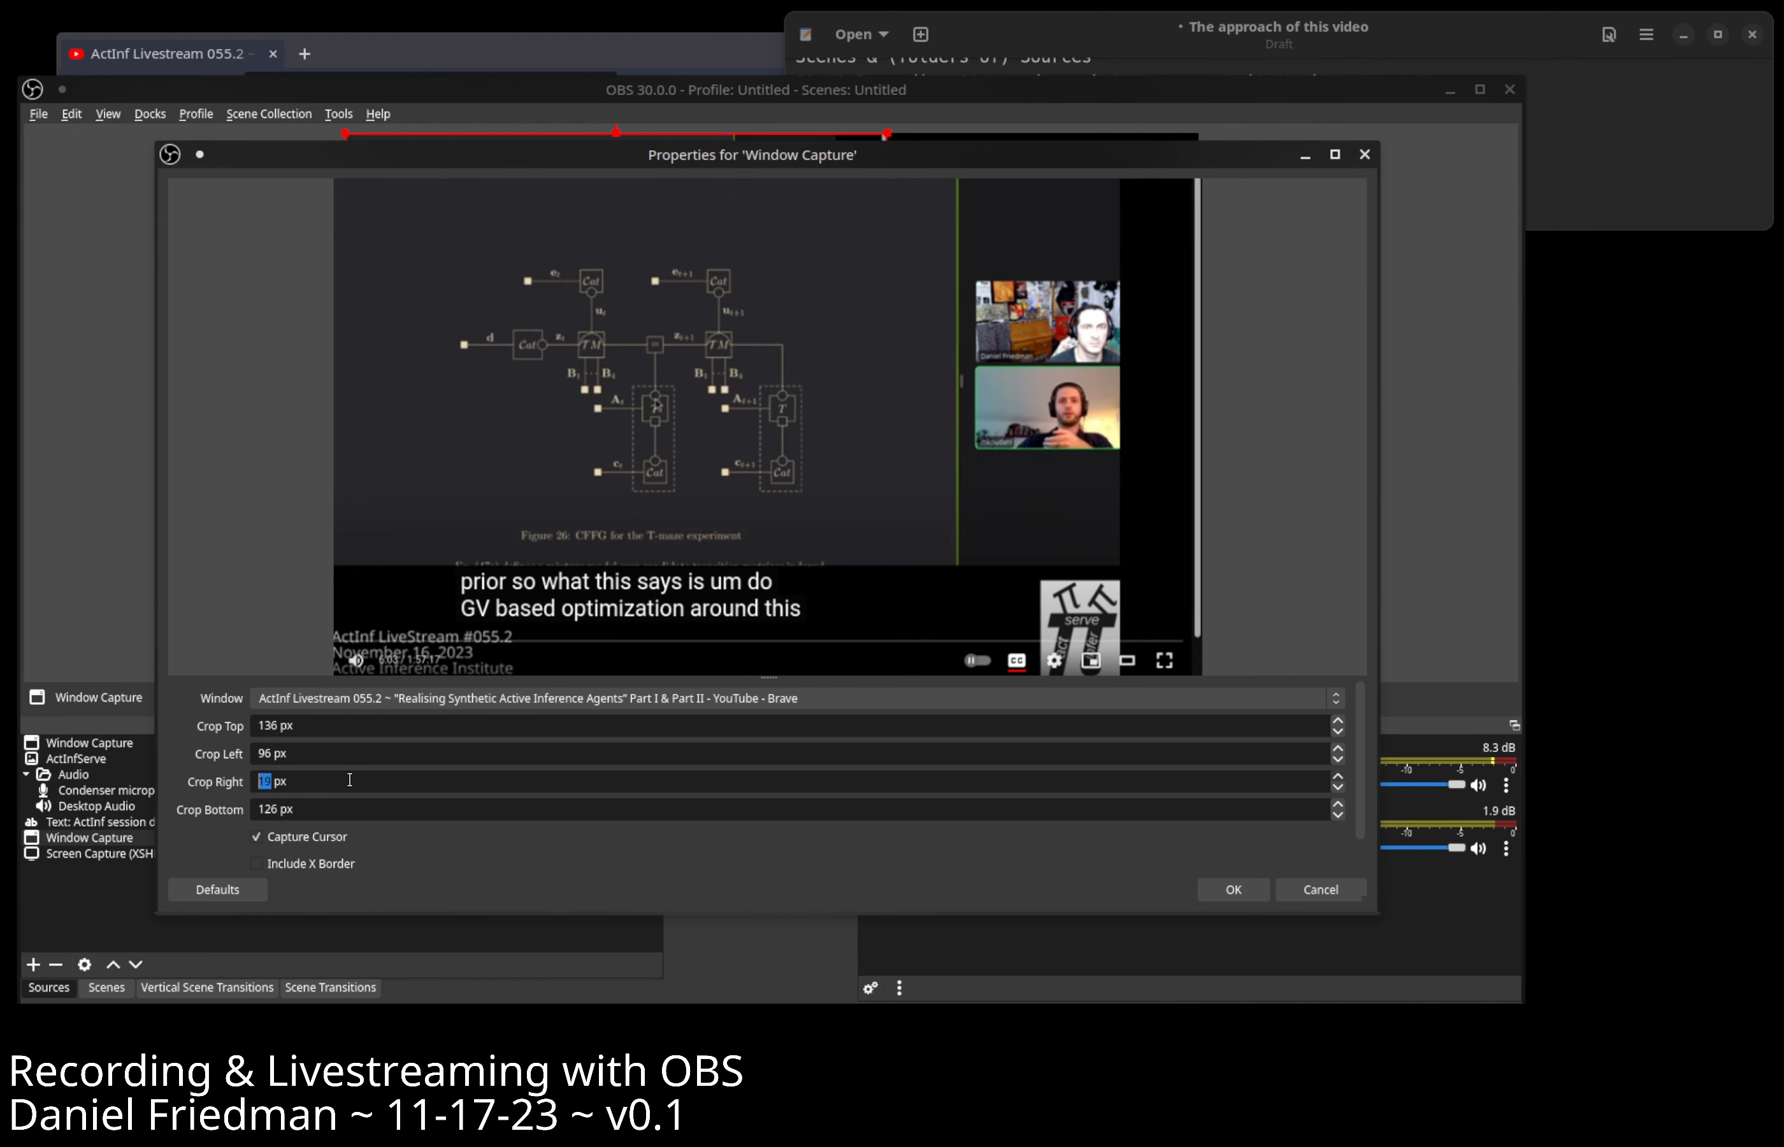
{"action": "scroll", "coordinate": [349, 780], "scroll_direction": "up", "scroll_amount": 20}
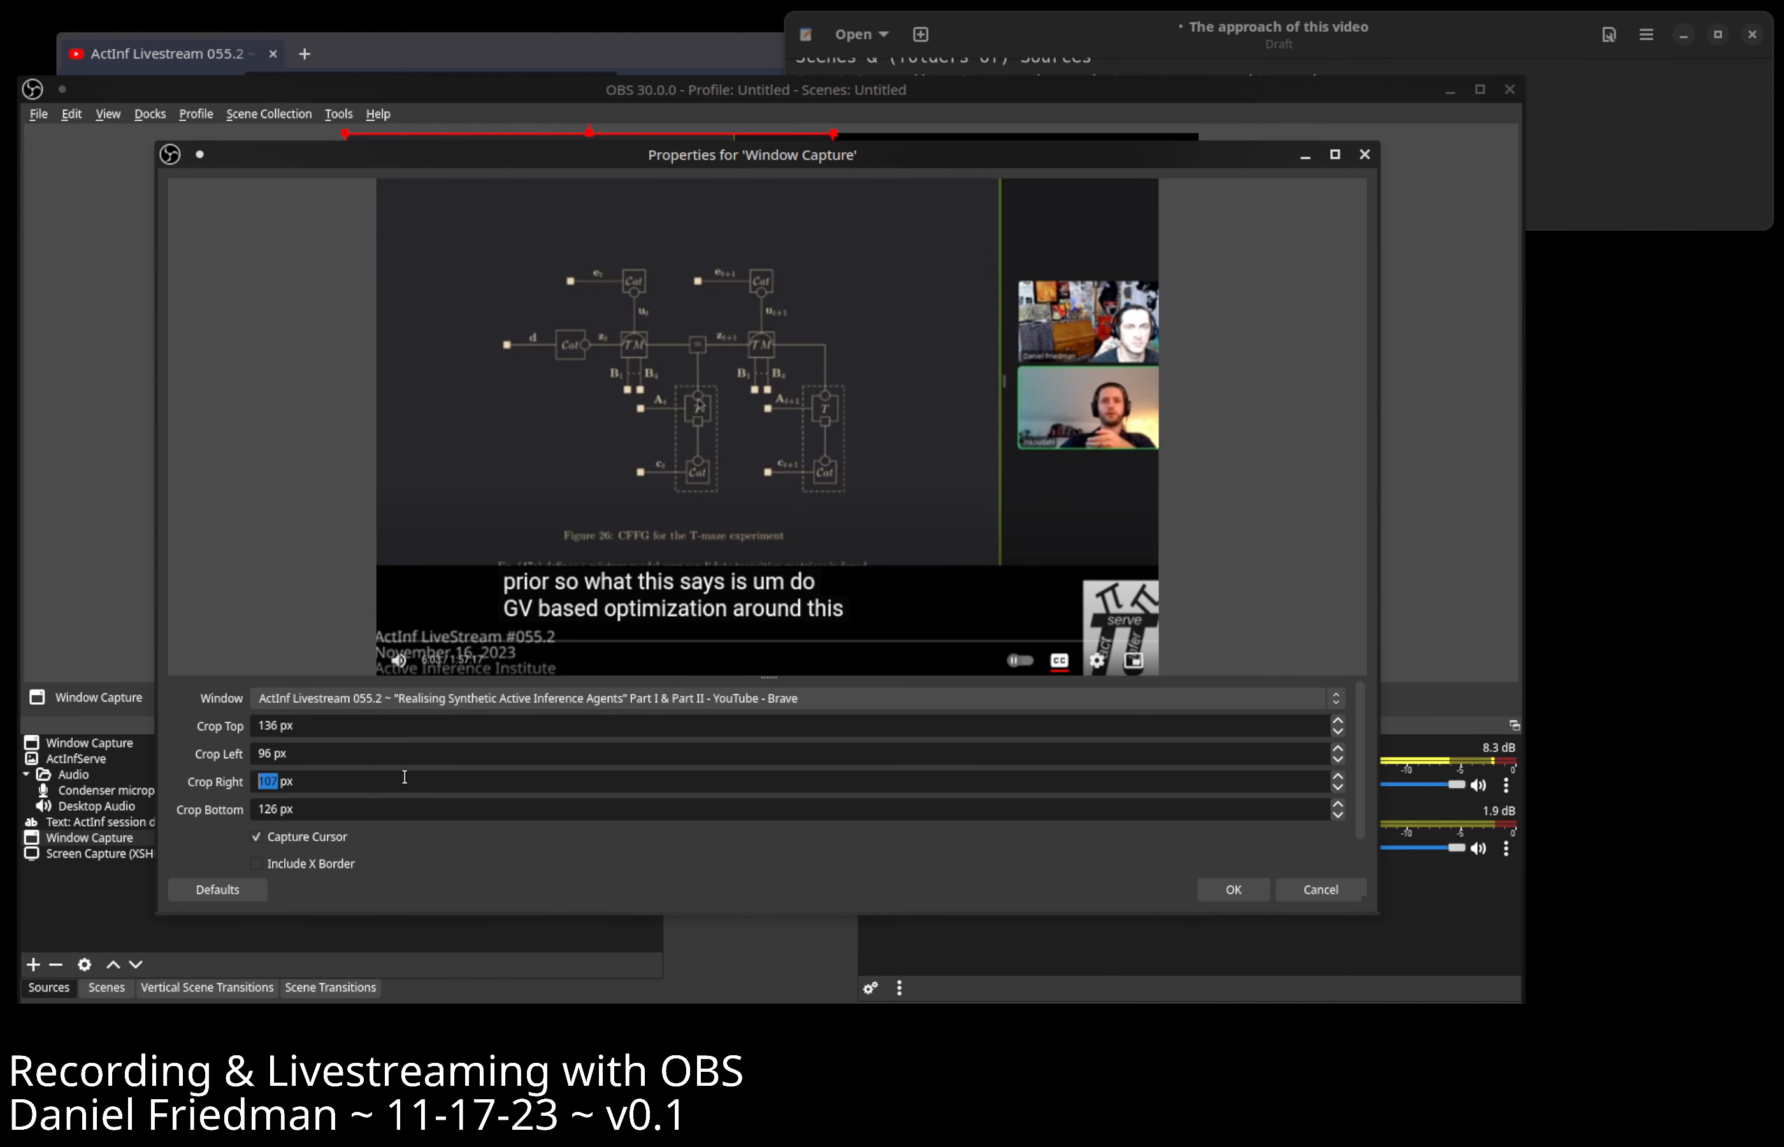
{"action": "left_click", "coordinate": [1206, 888]}
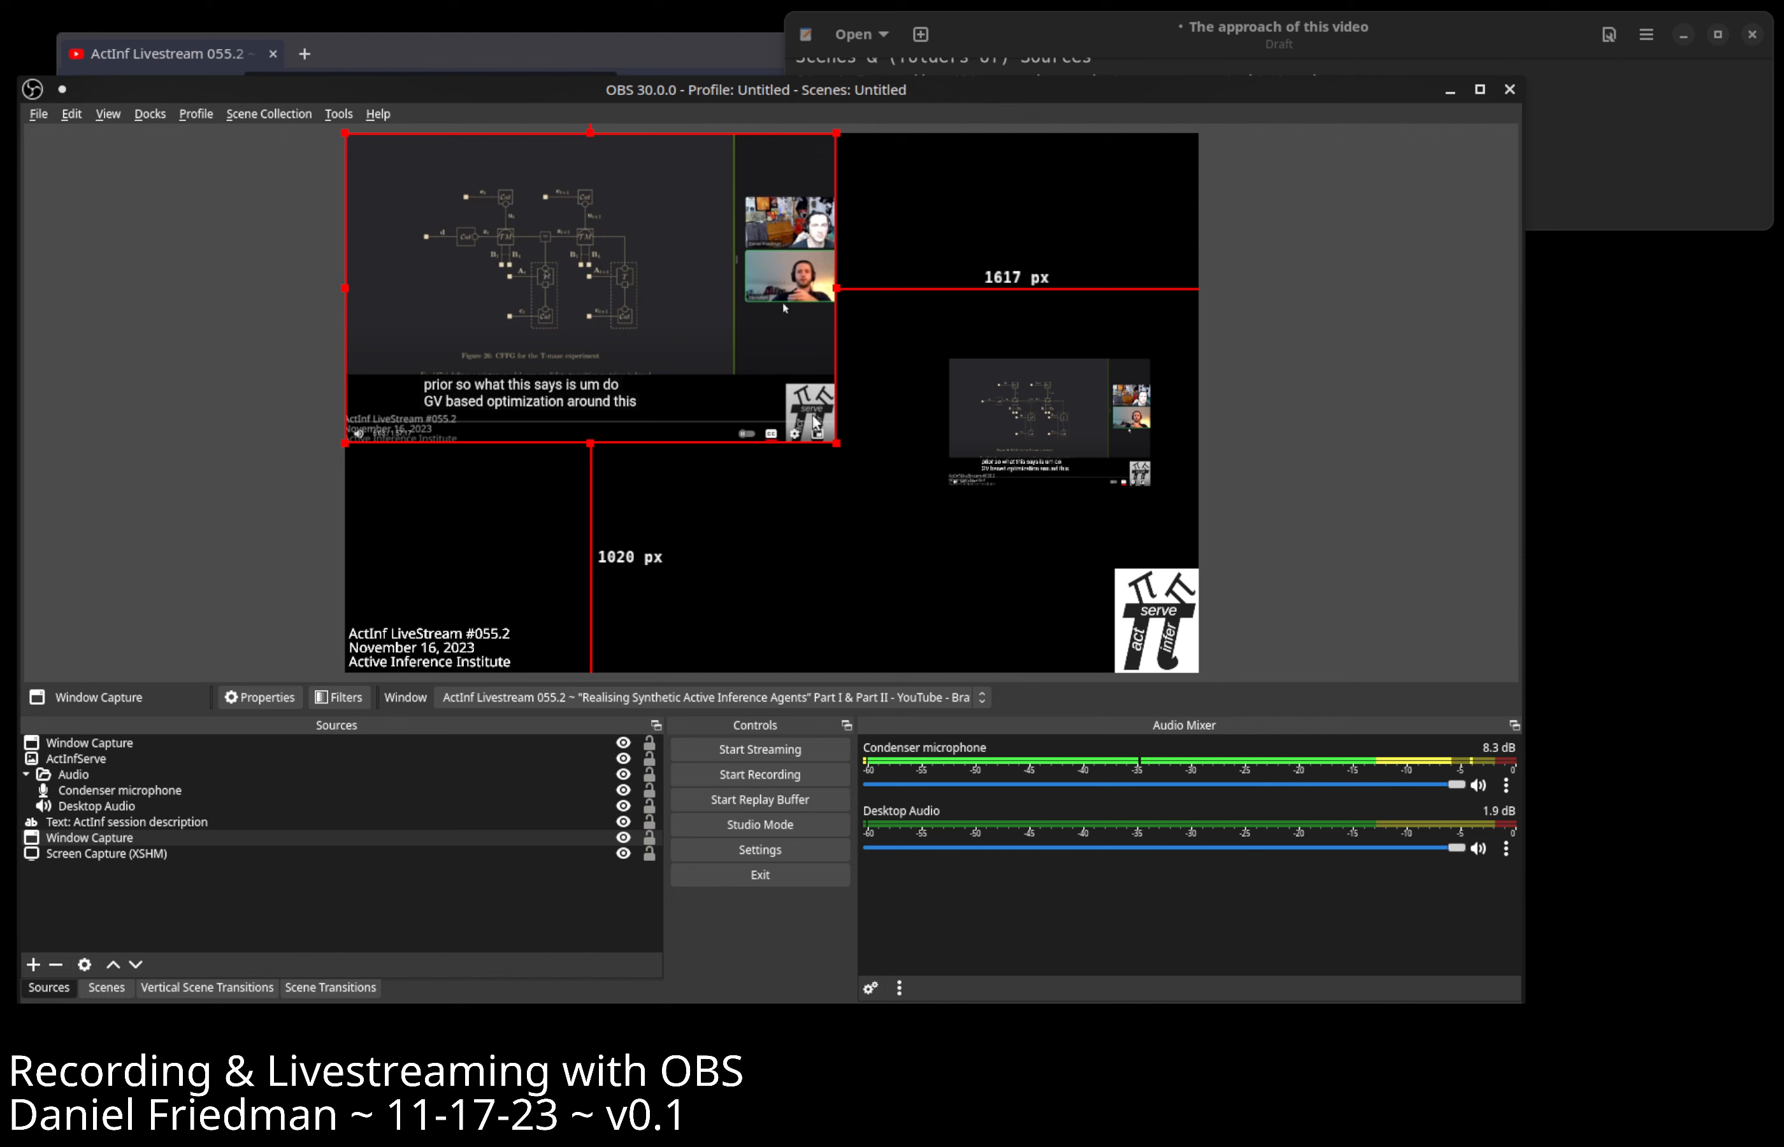
Remove the small copy of the Window Capture from the scene.
{"action": "left_click", "coordinate": [1008, 447]}
{"action": "key", "text": "Delete"}
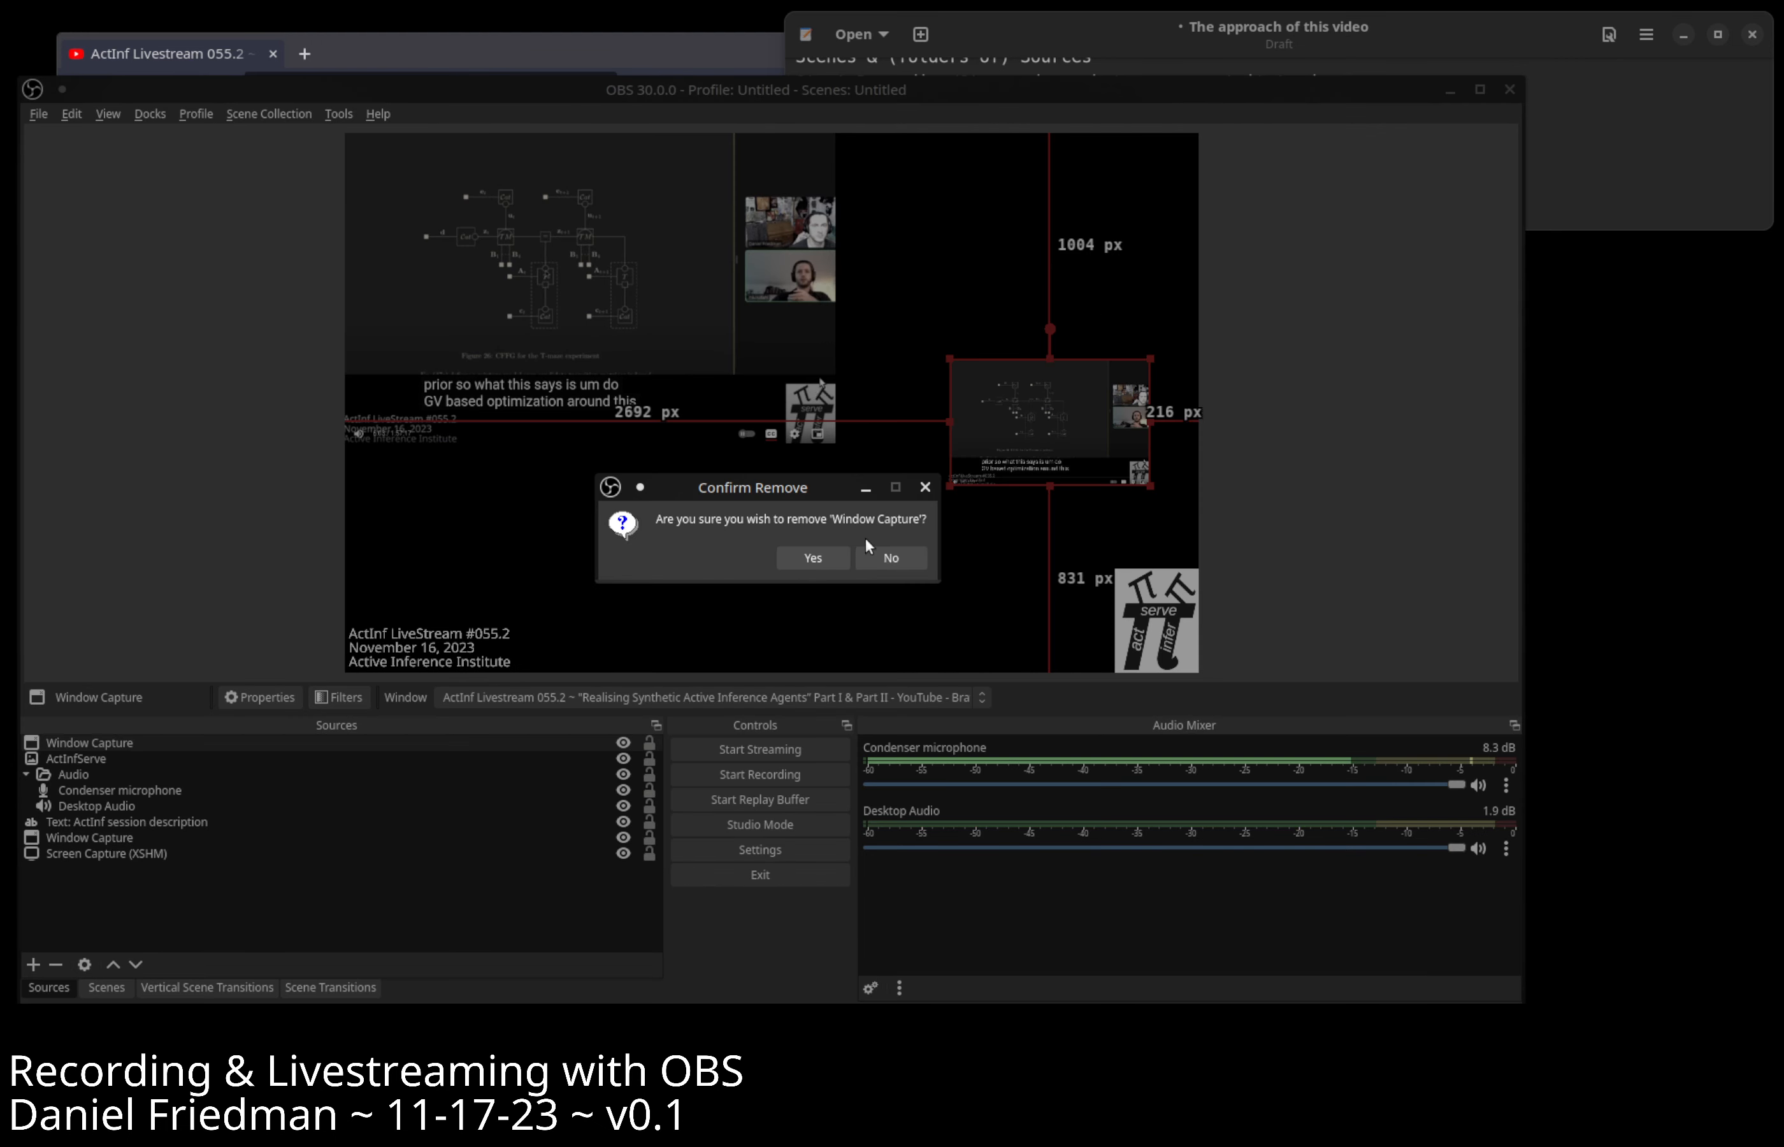
{"action": "left_click", "coordinate": [837, 558]}
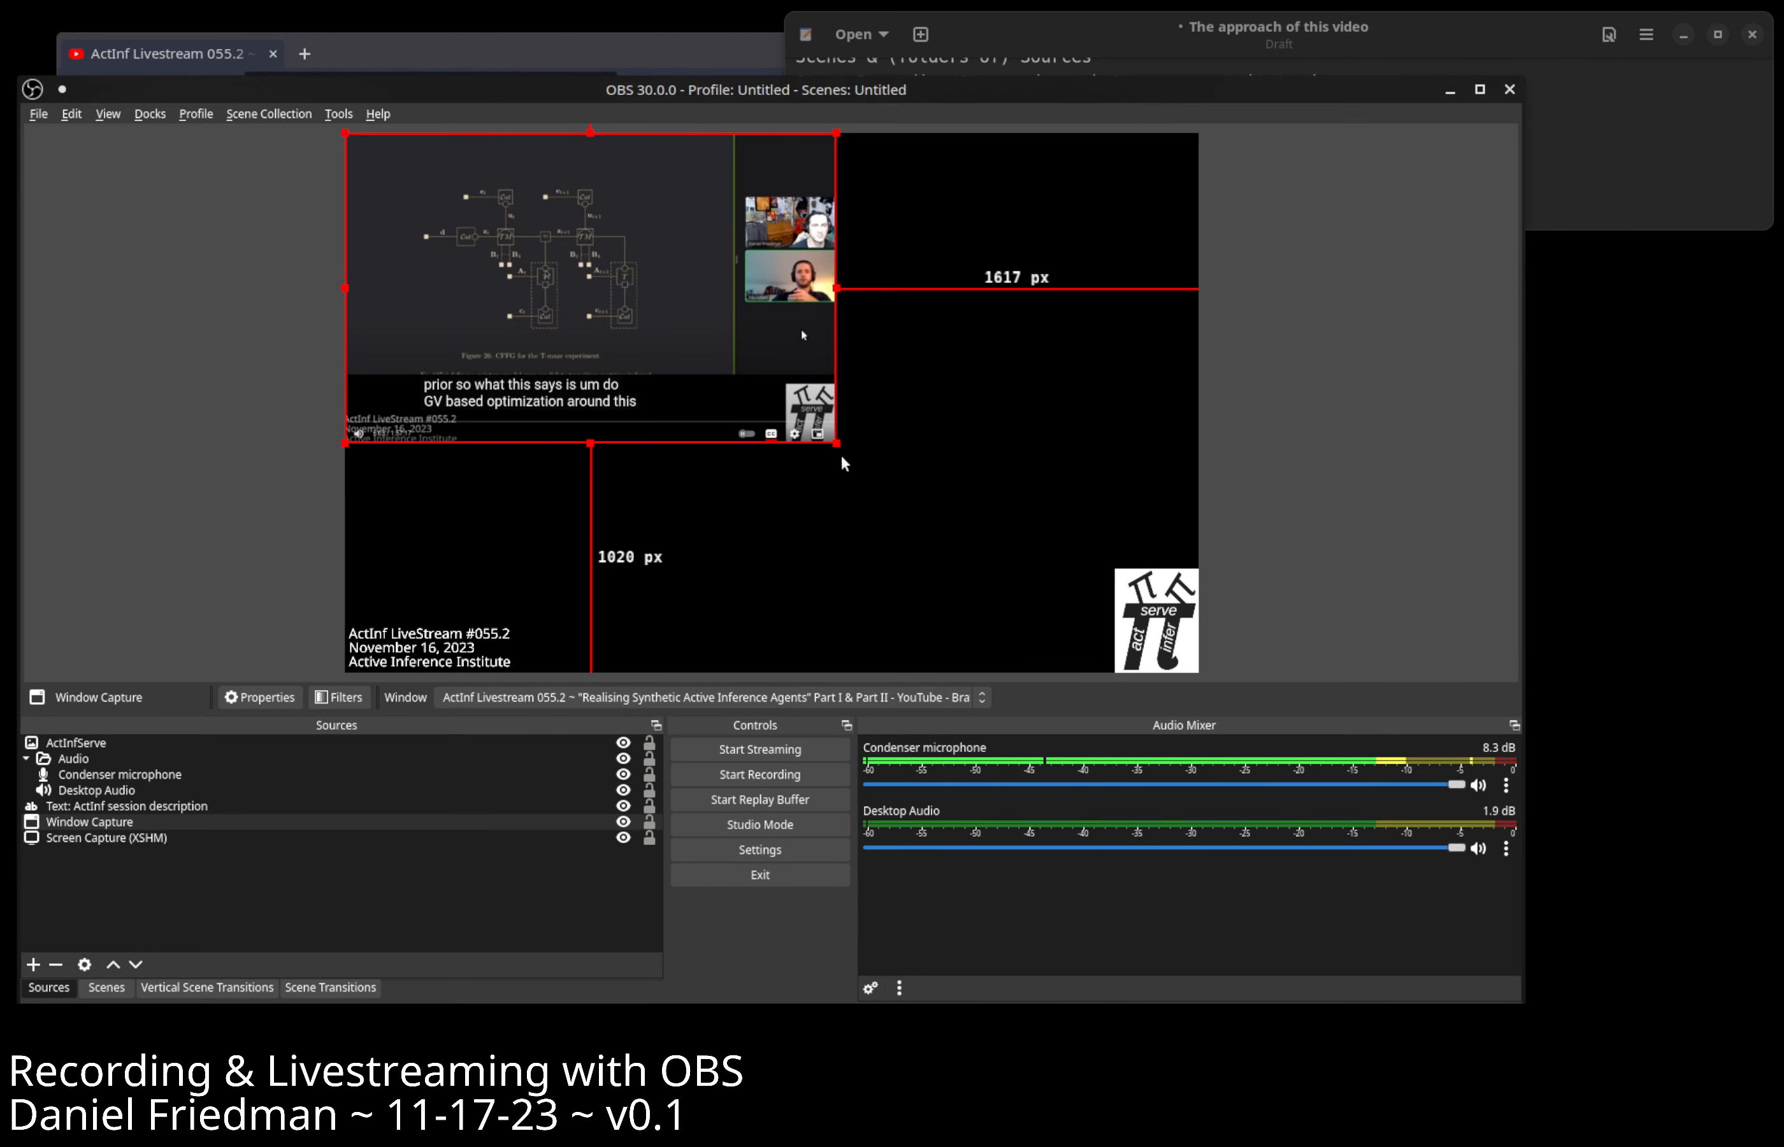
Scale up the cropped Window Capture to just above the session text, leaving about 427 px to the canvas's right edge.
{"action": "left_click_drag", "start_coordinate": [834, 443], "coordinate": [1112, 617]}
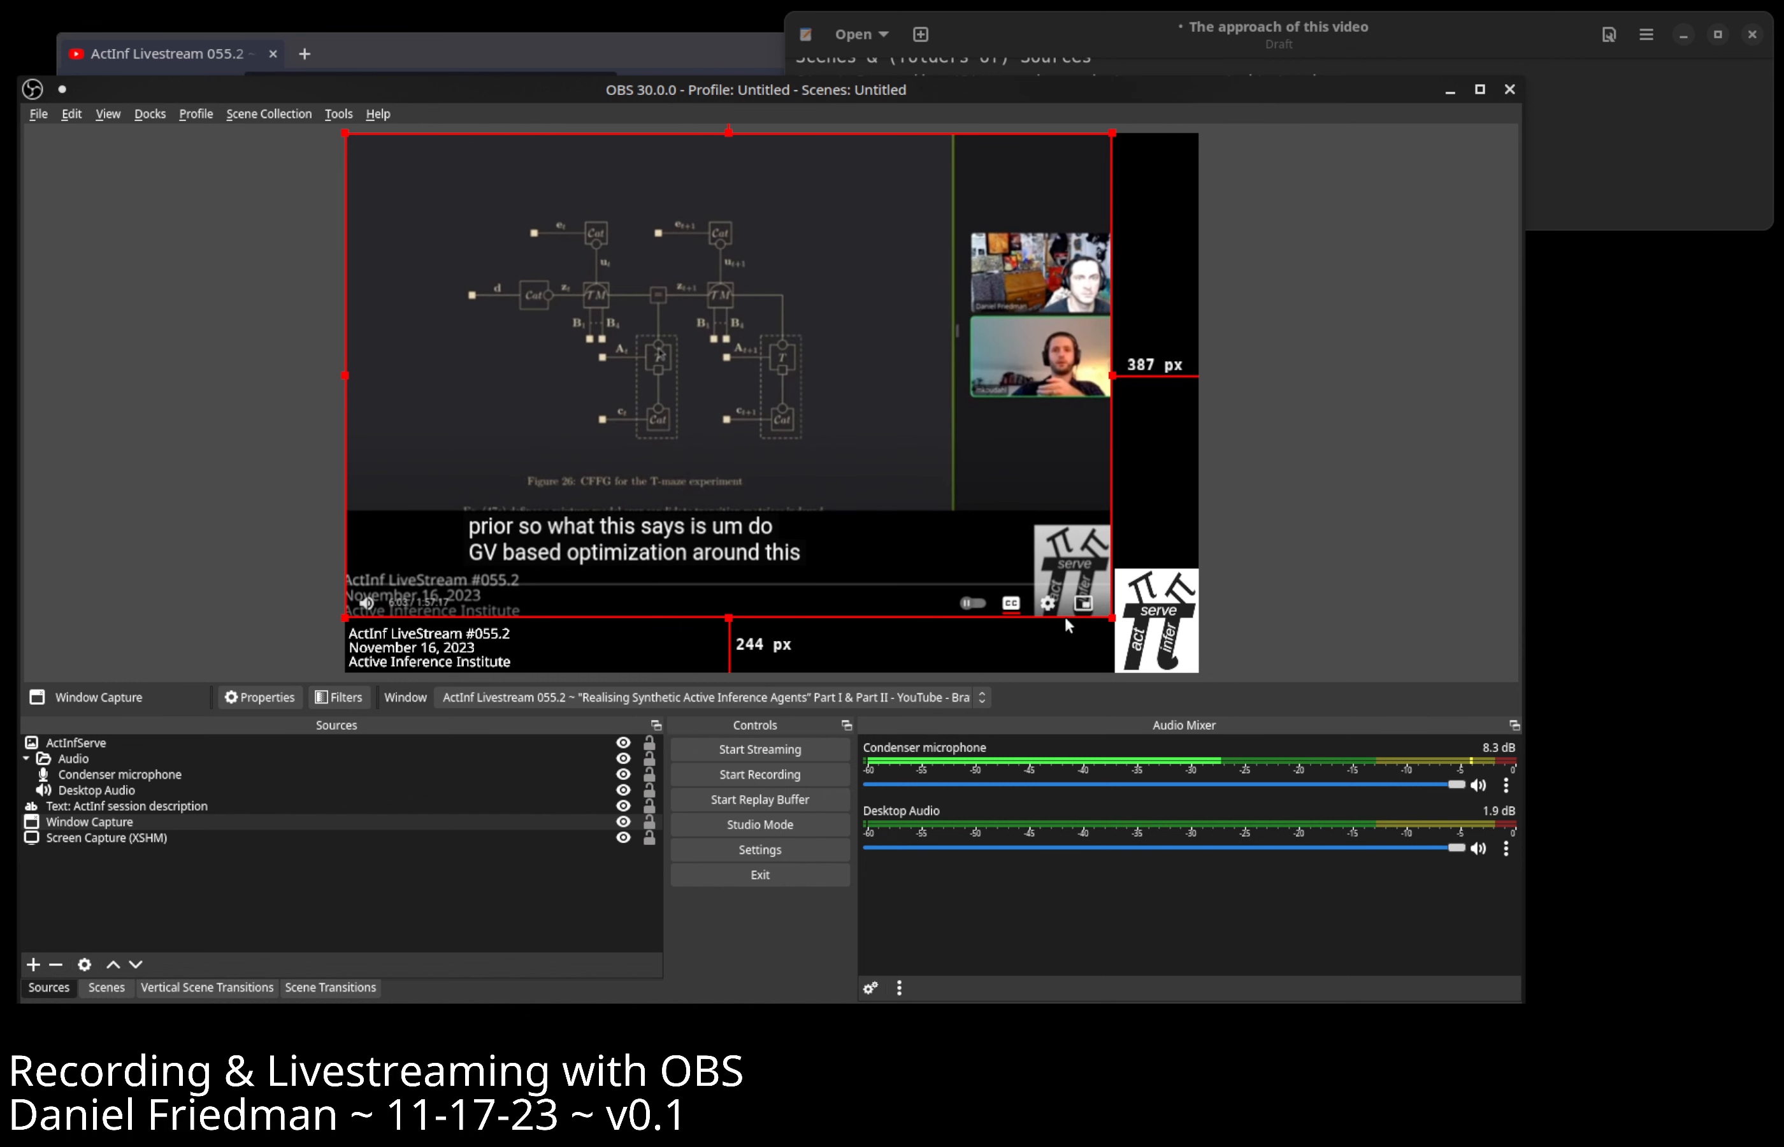
{"action": "right_click", "coordinate": [832, 289]}
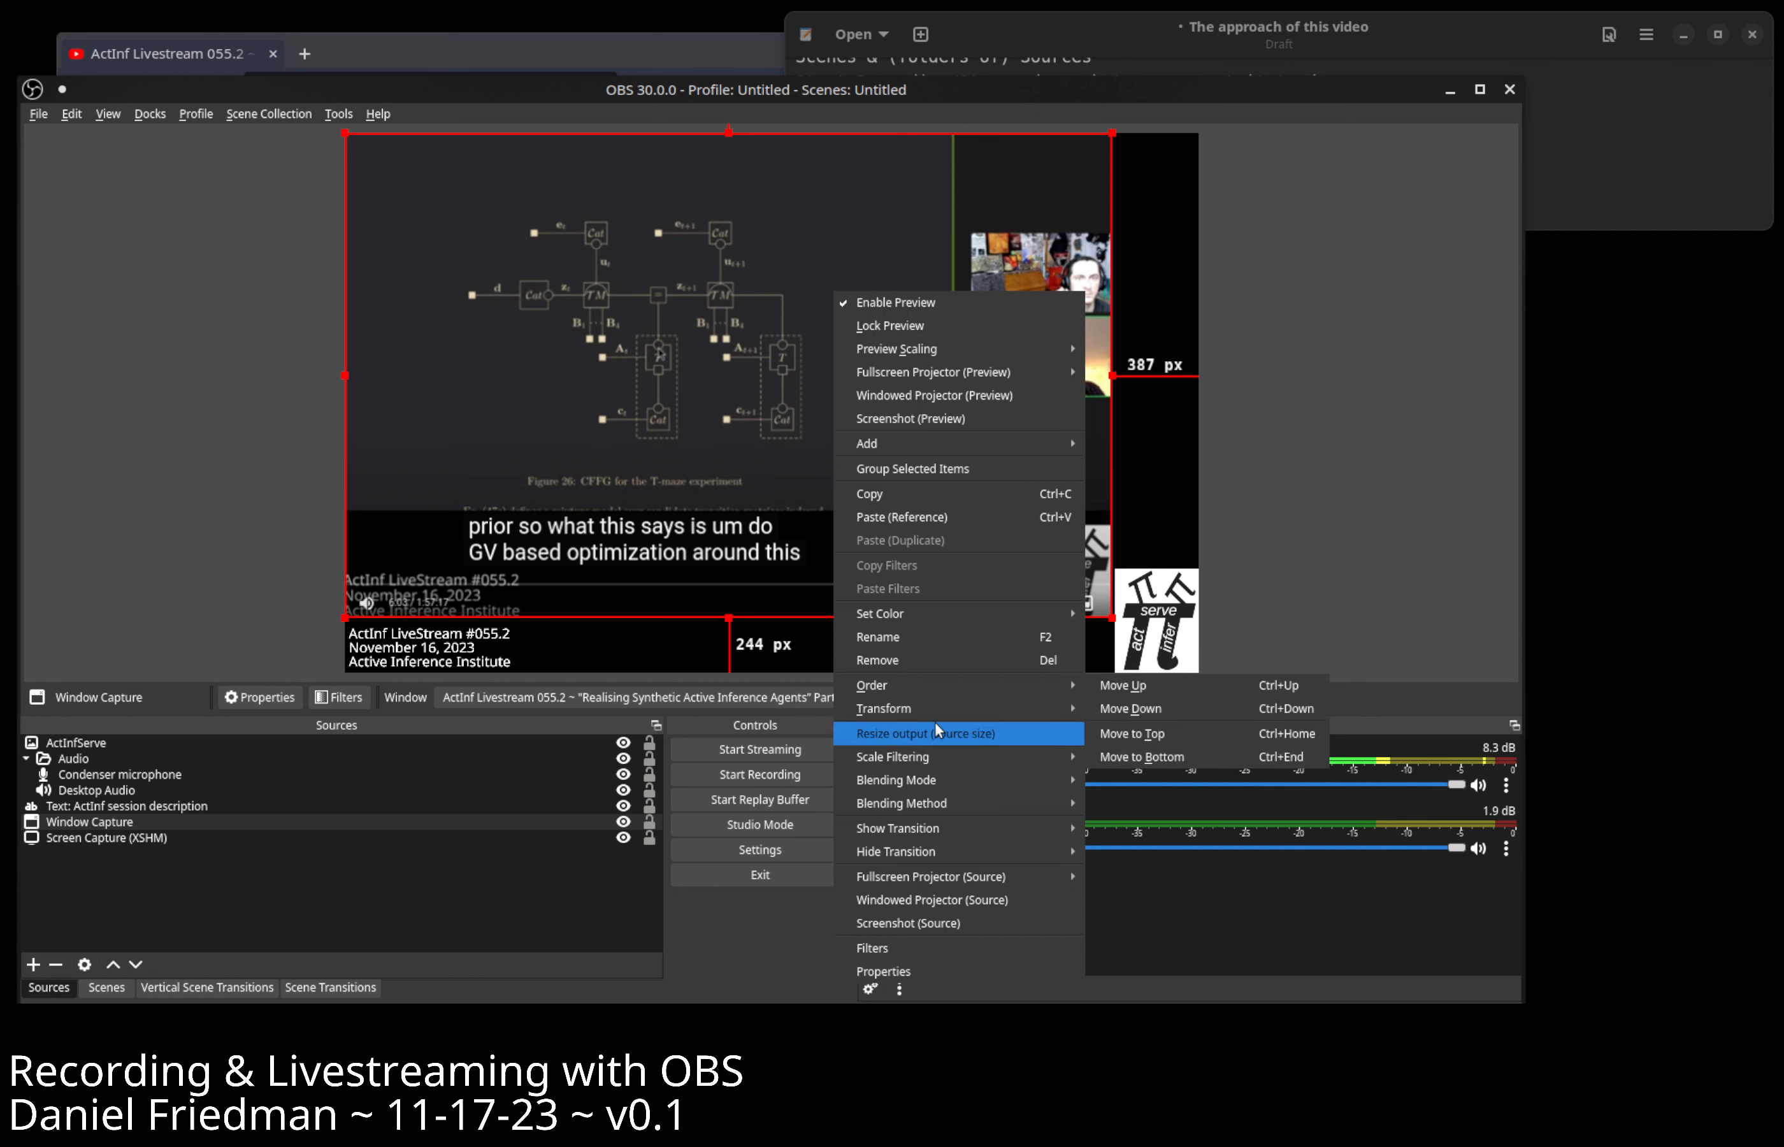
{"action": "left_click", "coordinate": [1343, 426]}
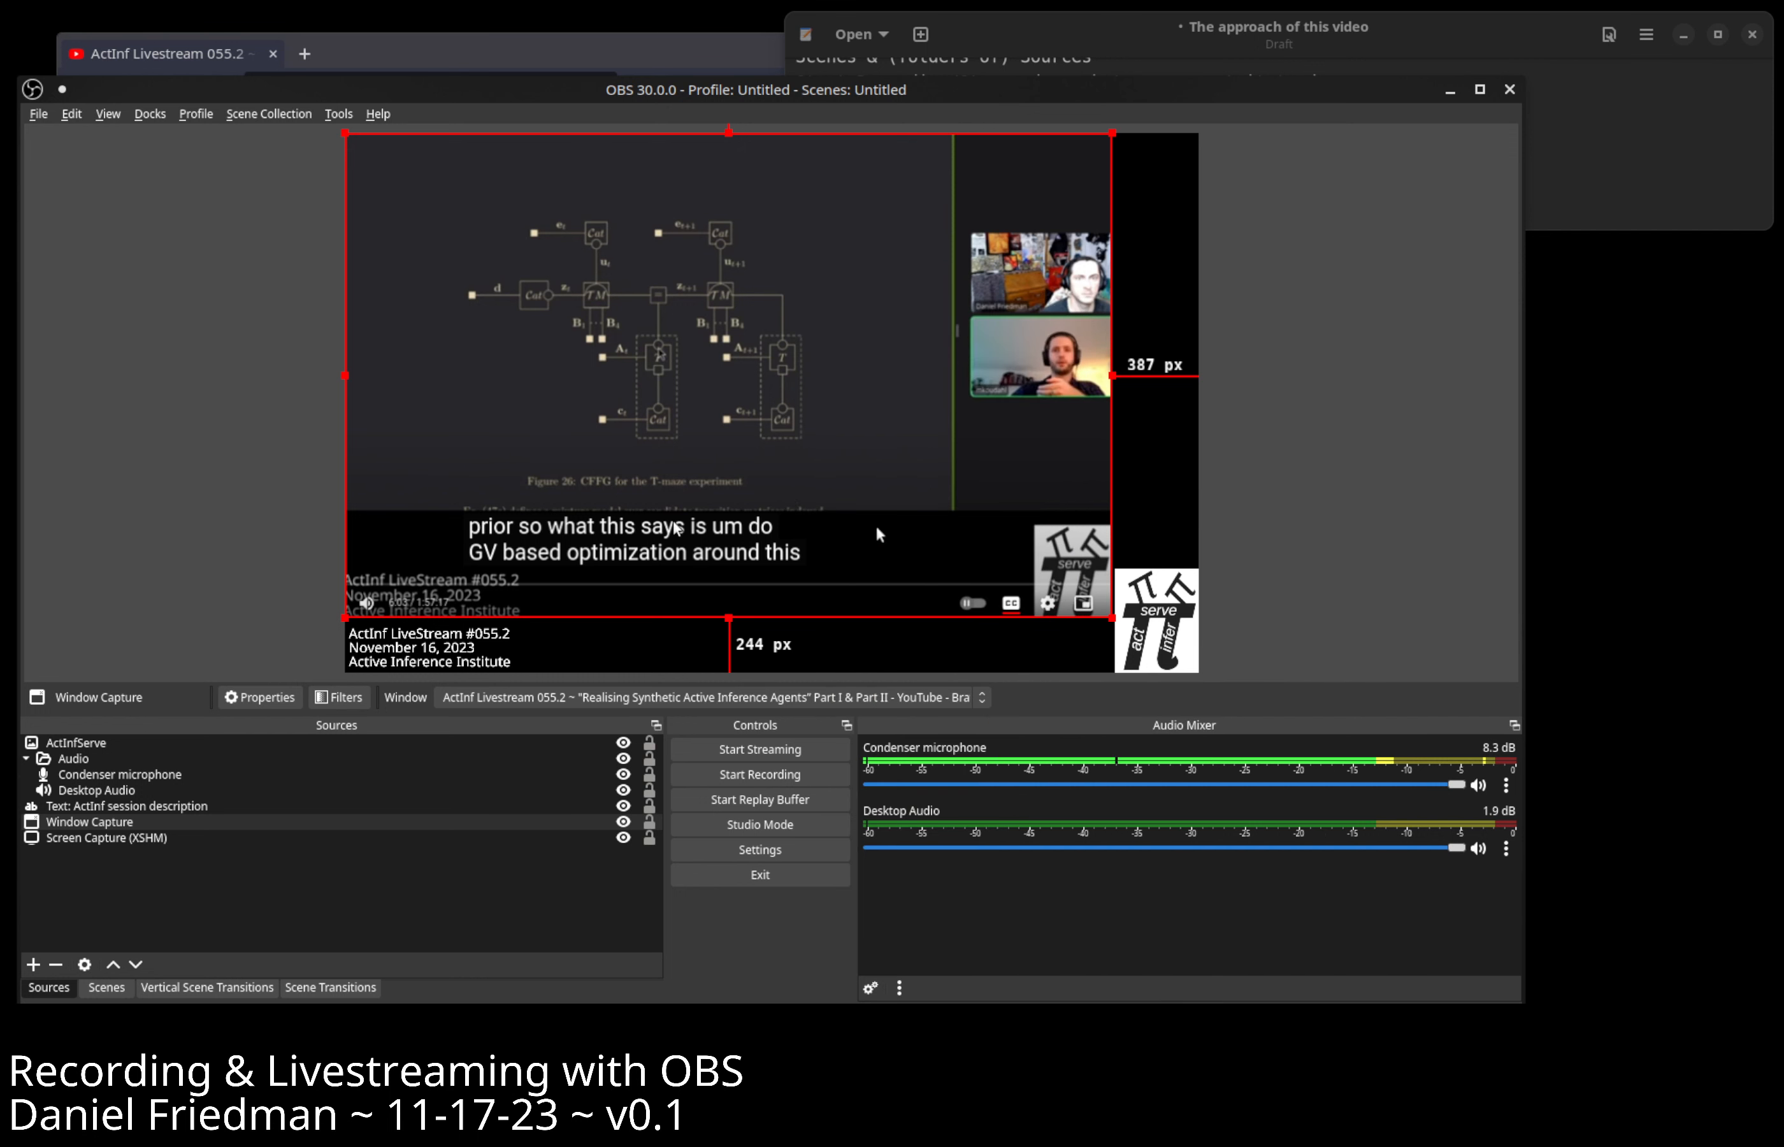
{"action": "left_click_drag", "start_coordinate": [1109, 628], "coordinate": [988, 539]}
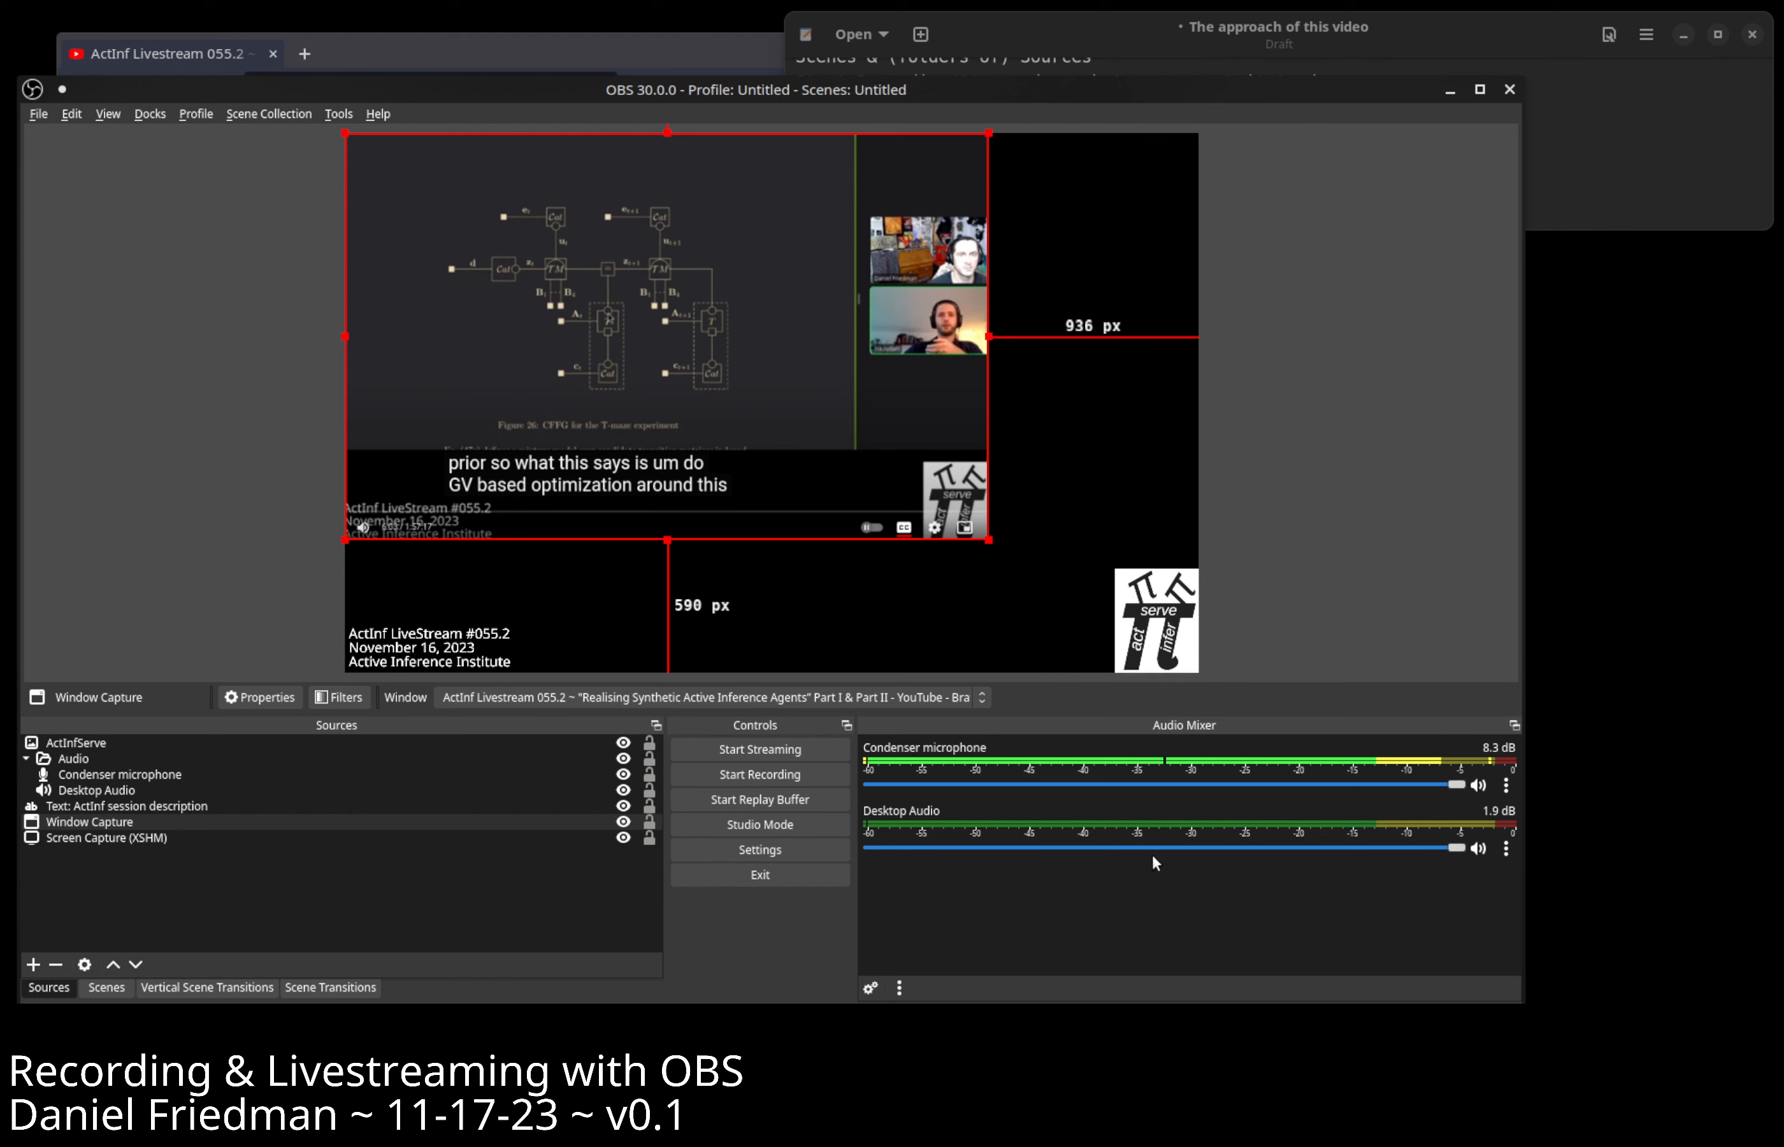
{"action": "left_click_drag", "start_coordinate": [988, 540], "coordinate": [1099, 613]}
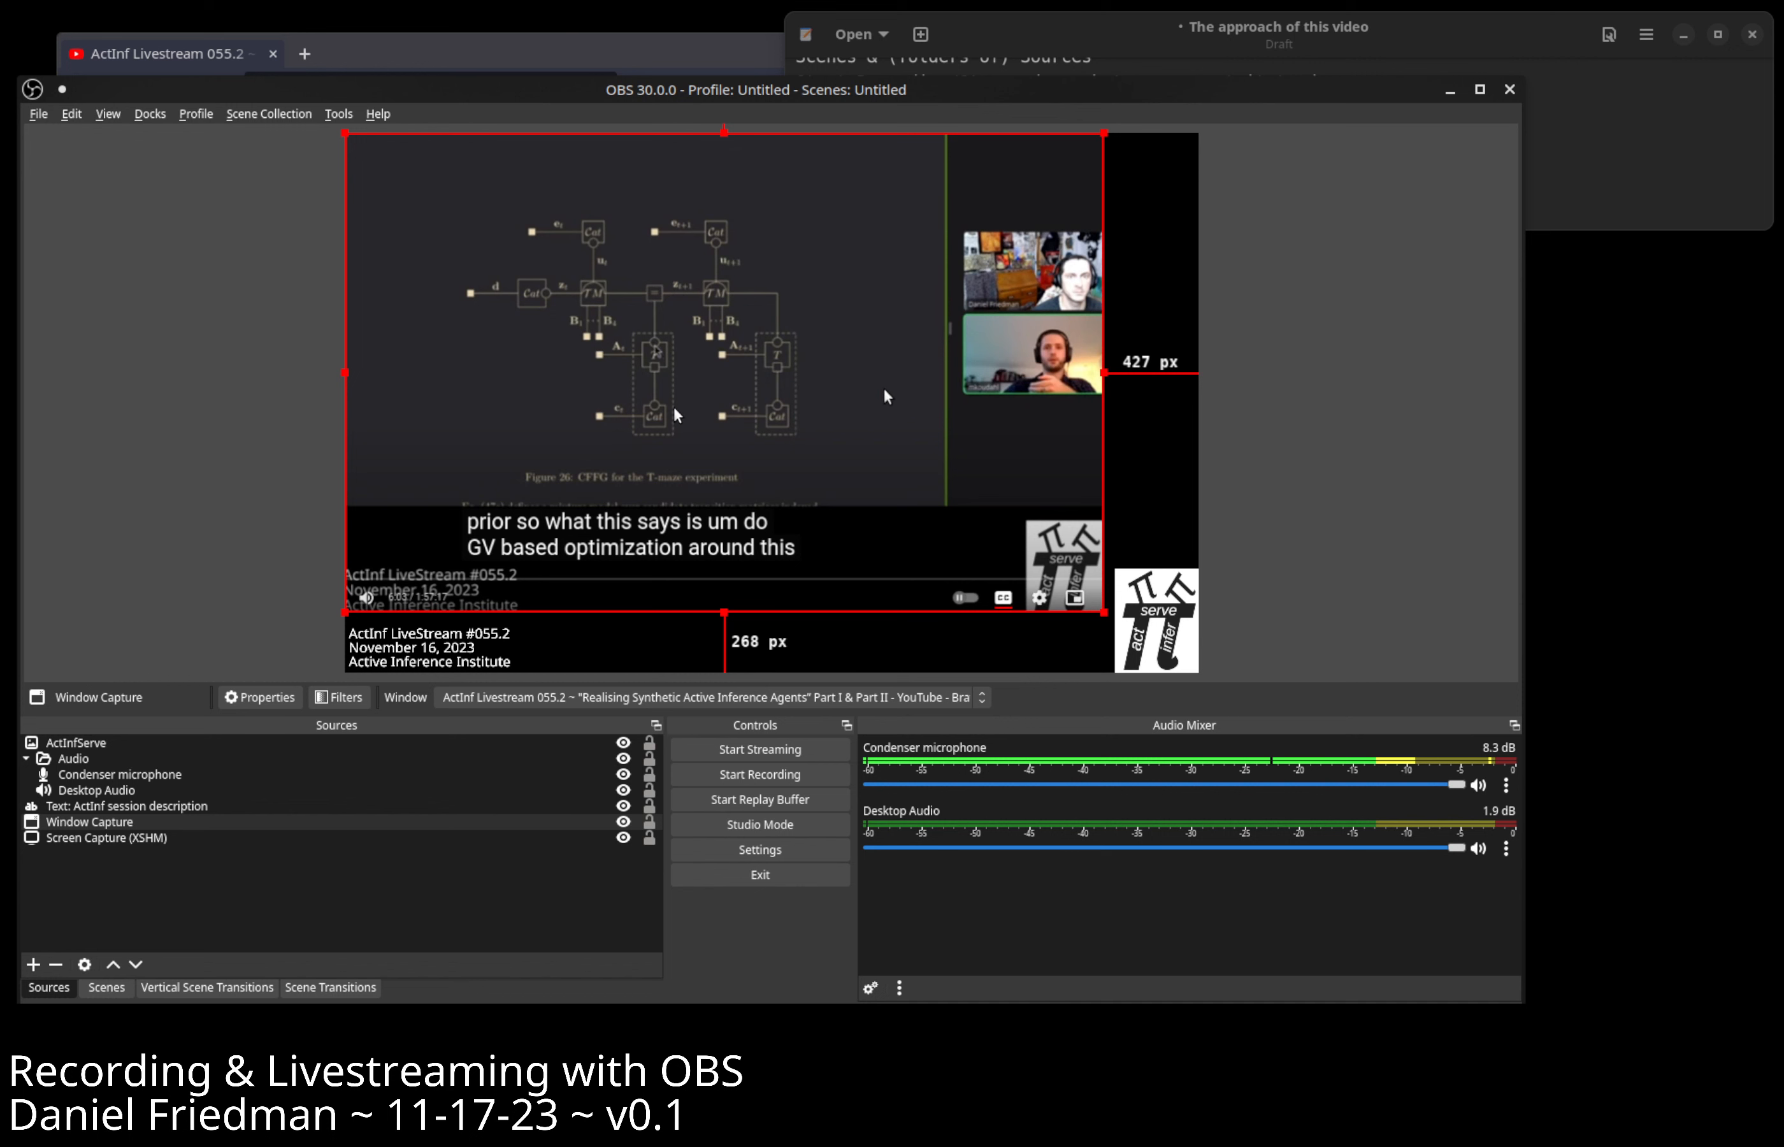
Check the "Modify an image" item in the notes, then examine the ActInfServe image source's properties and close them.
{"action": "left_click", "coordinate": [1054, 34]}
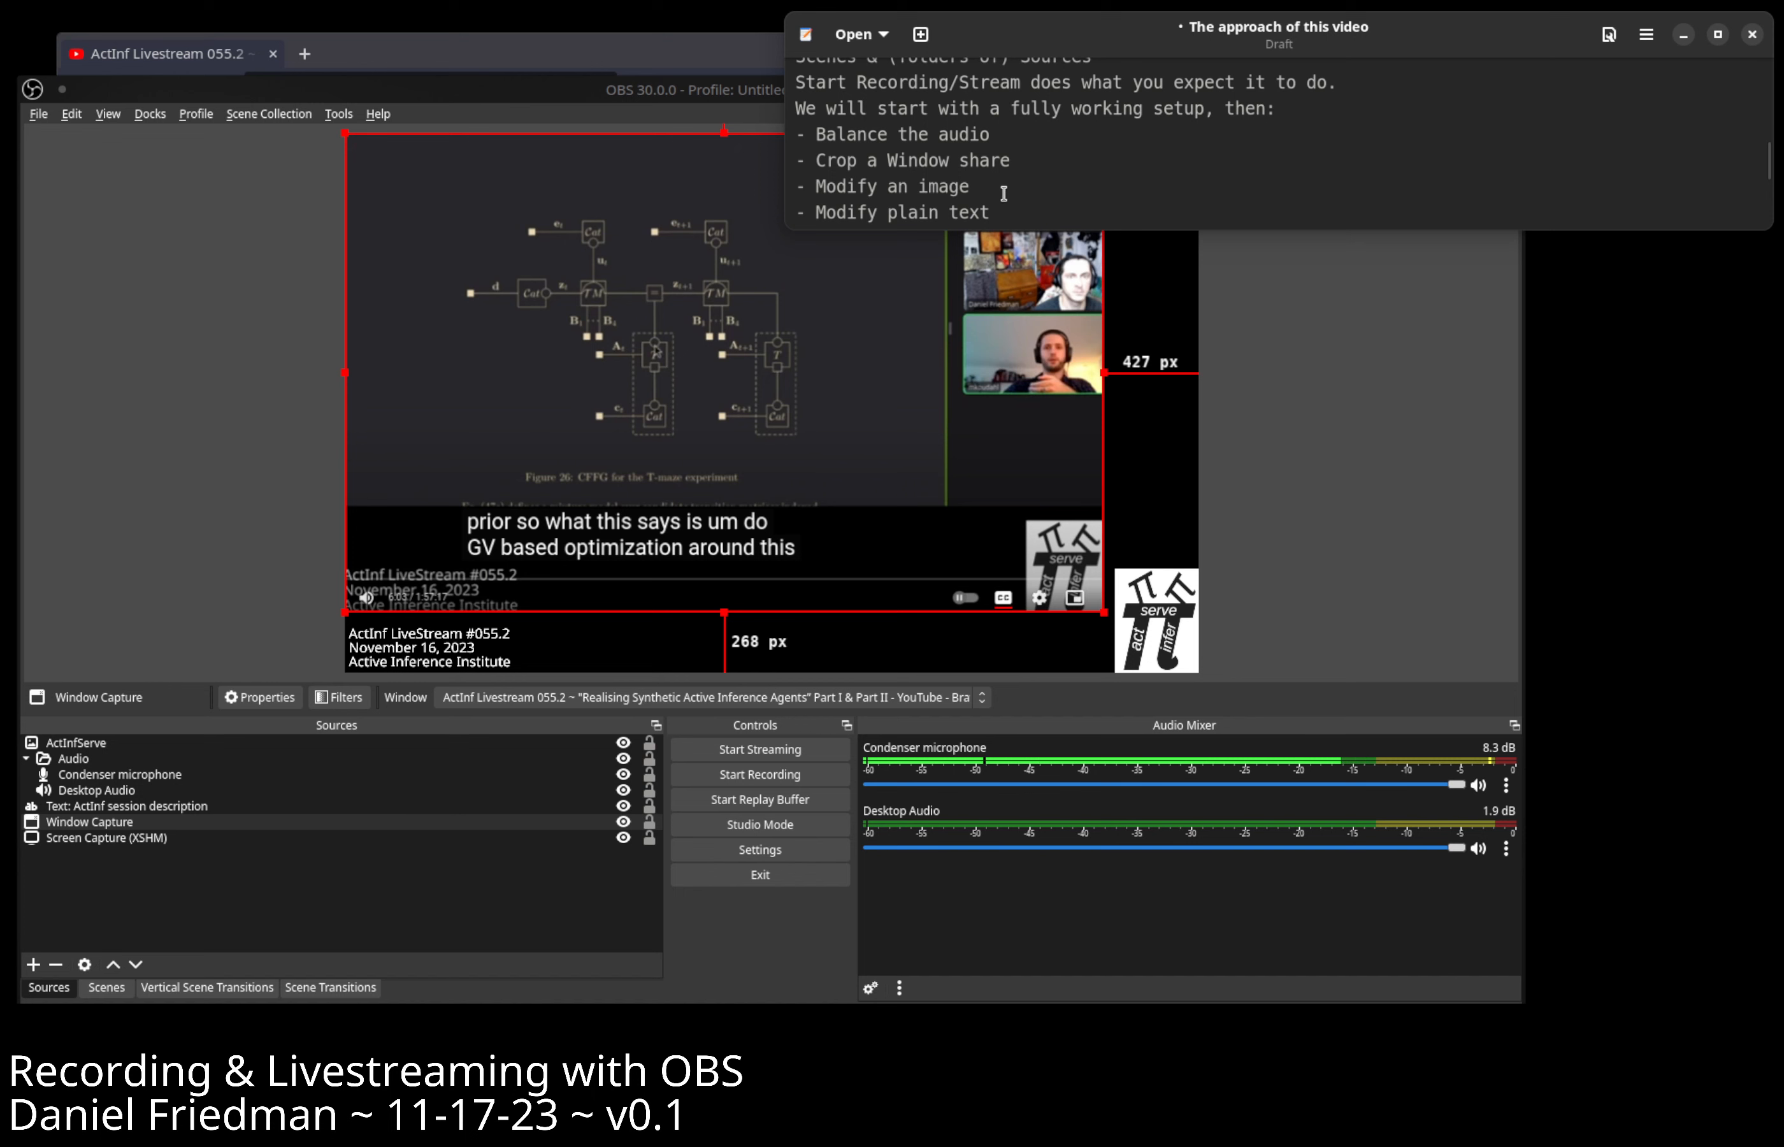
{"action": "left_click", "coordinate": [972, 373]}
{"action": "left_click", "coordinate": [485, 672]}
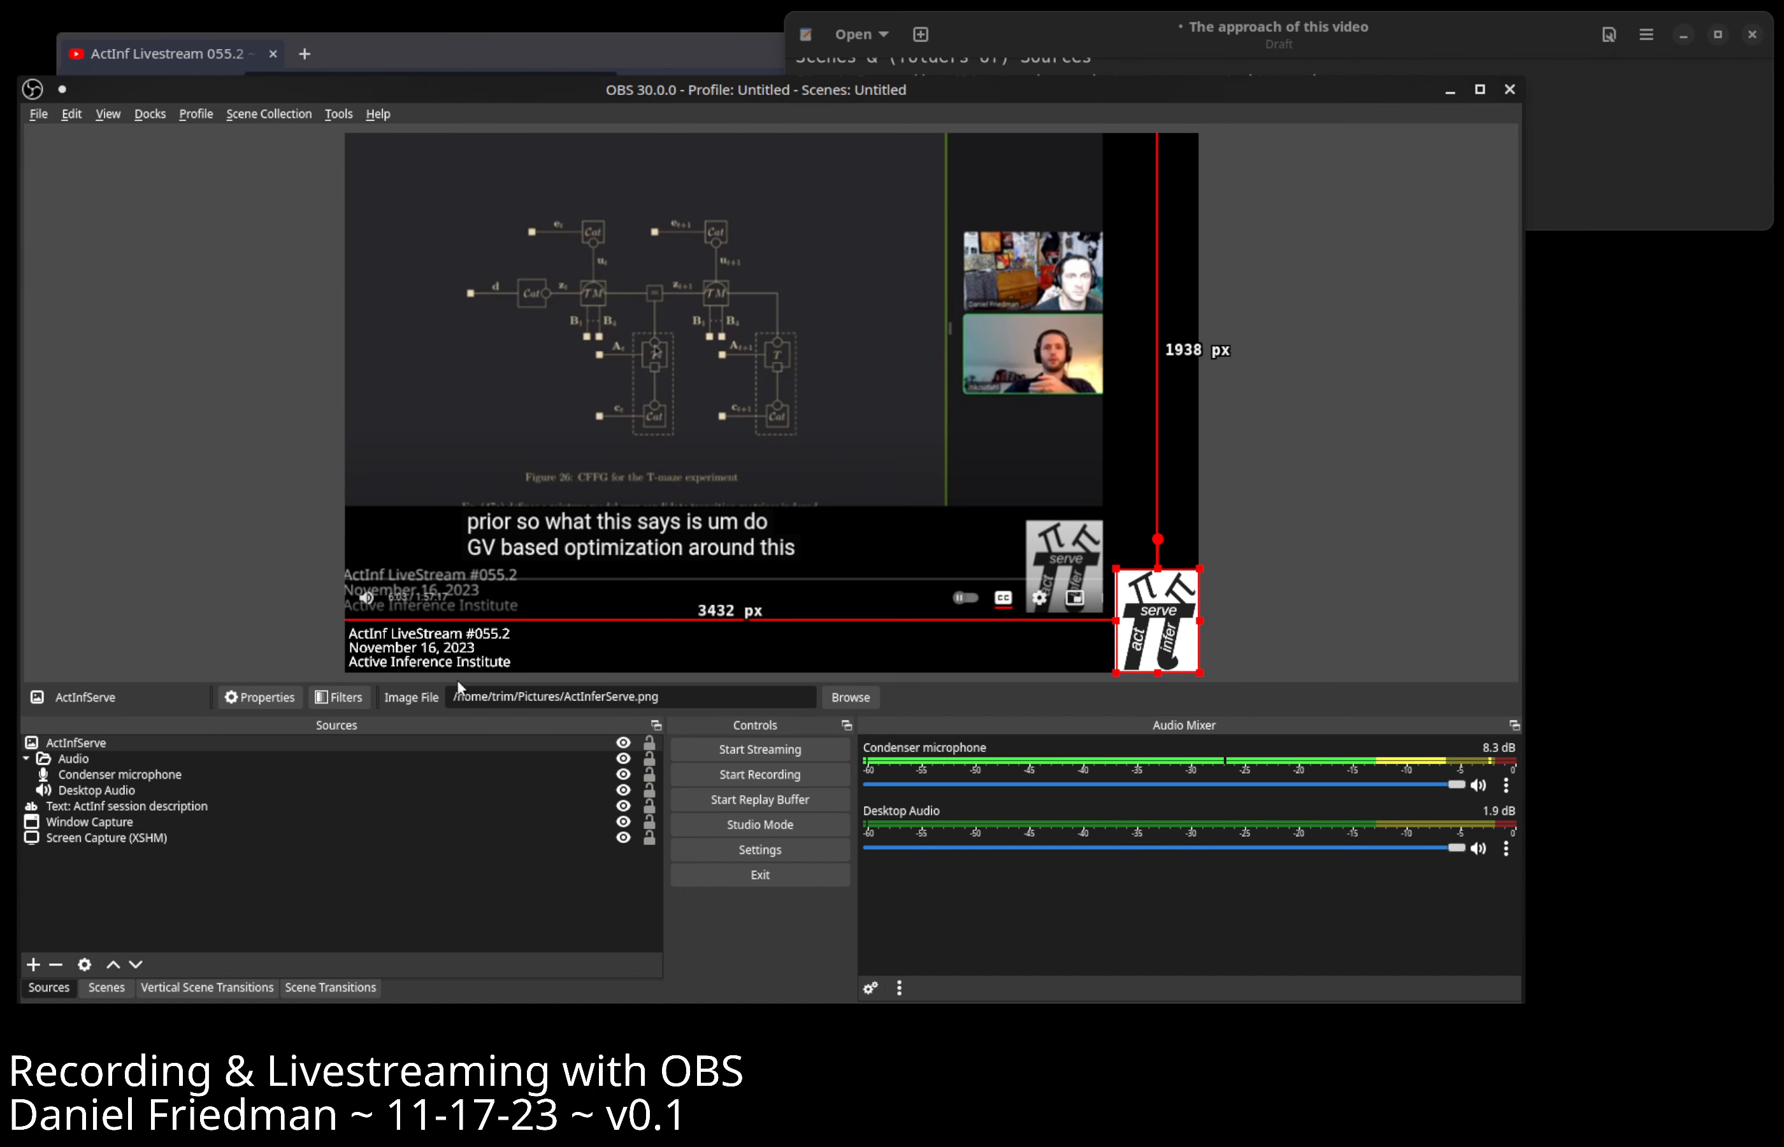
{"action": "left_click", "coordinate": [445, 657]}
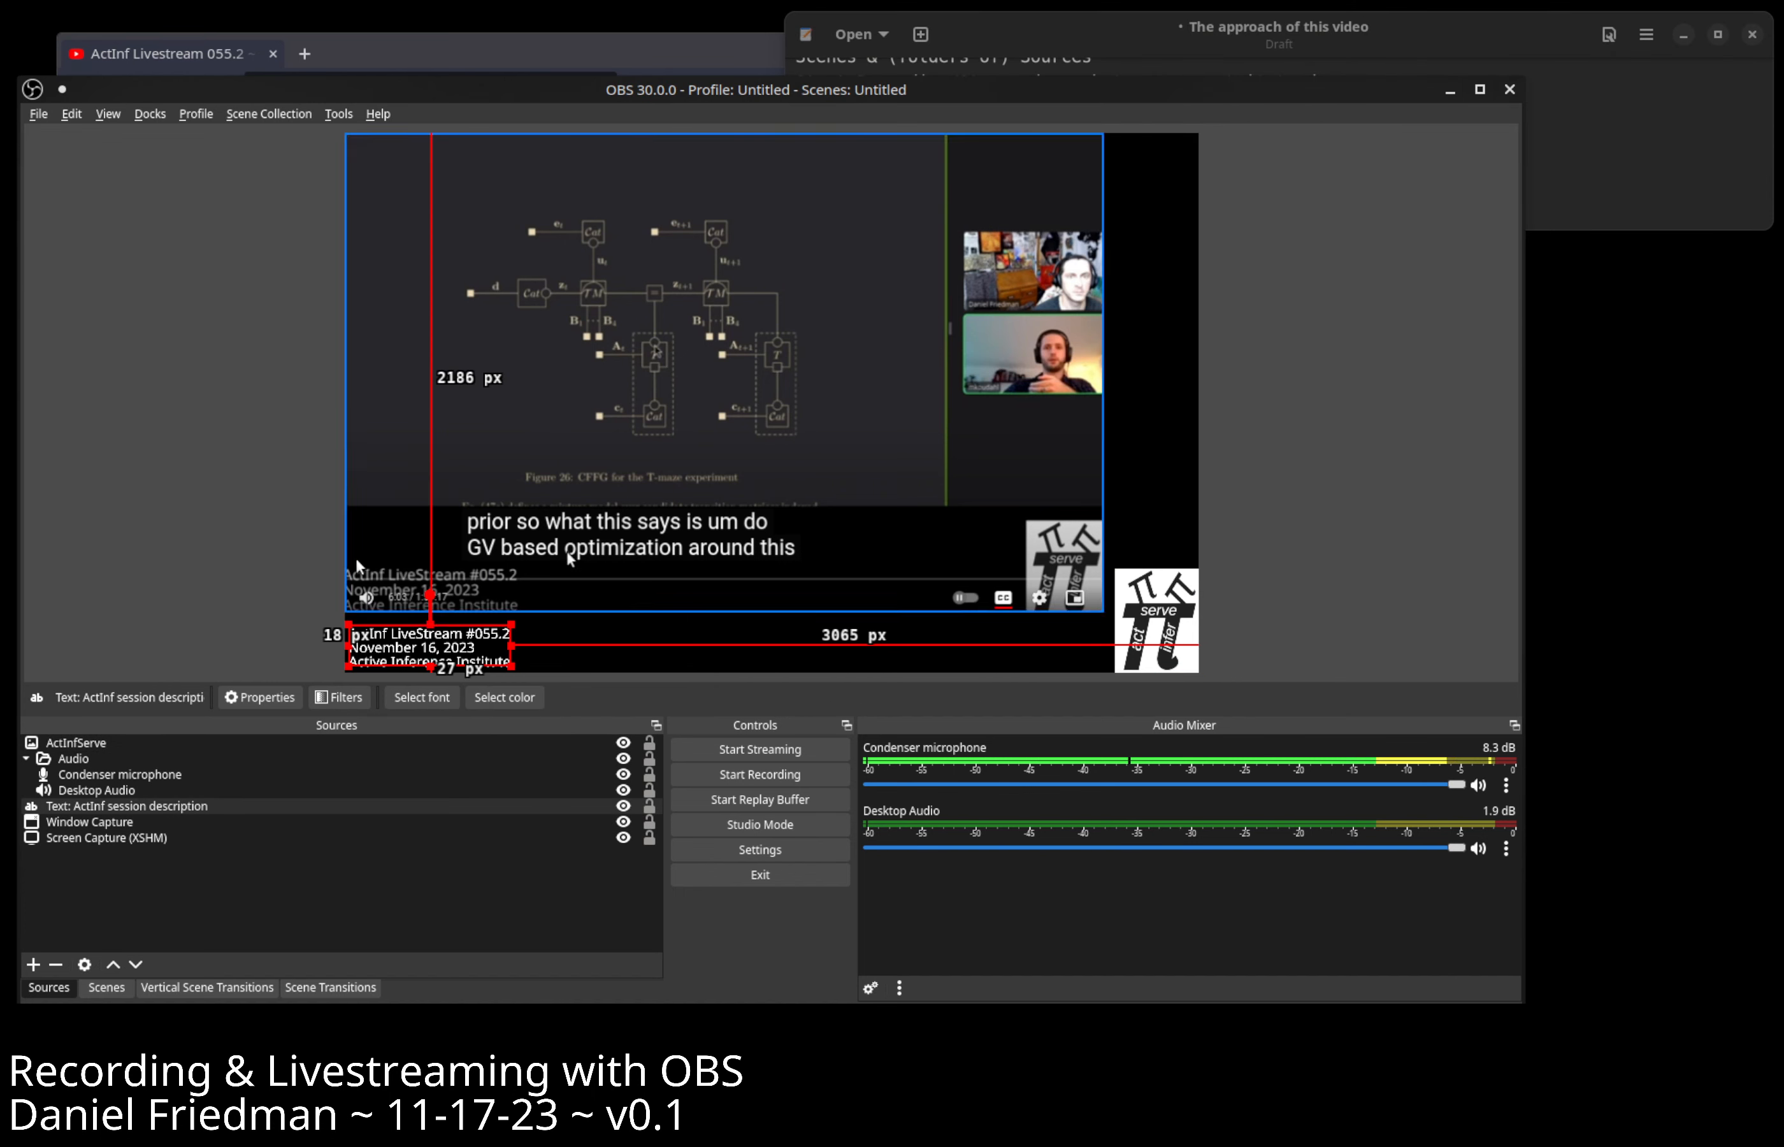
{"action": "right_click", "coordinate": [1155, 621]}
{"action": "left_click", "coordinate": [1188, 681]}
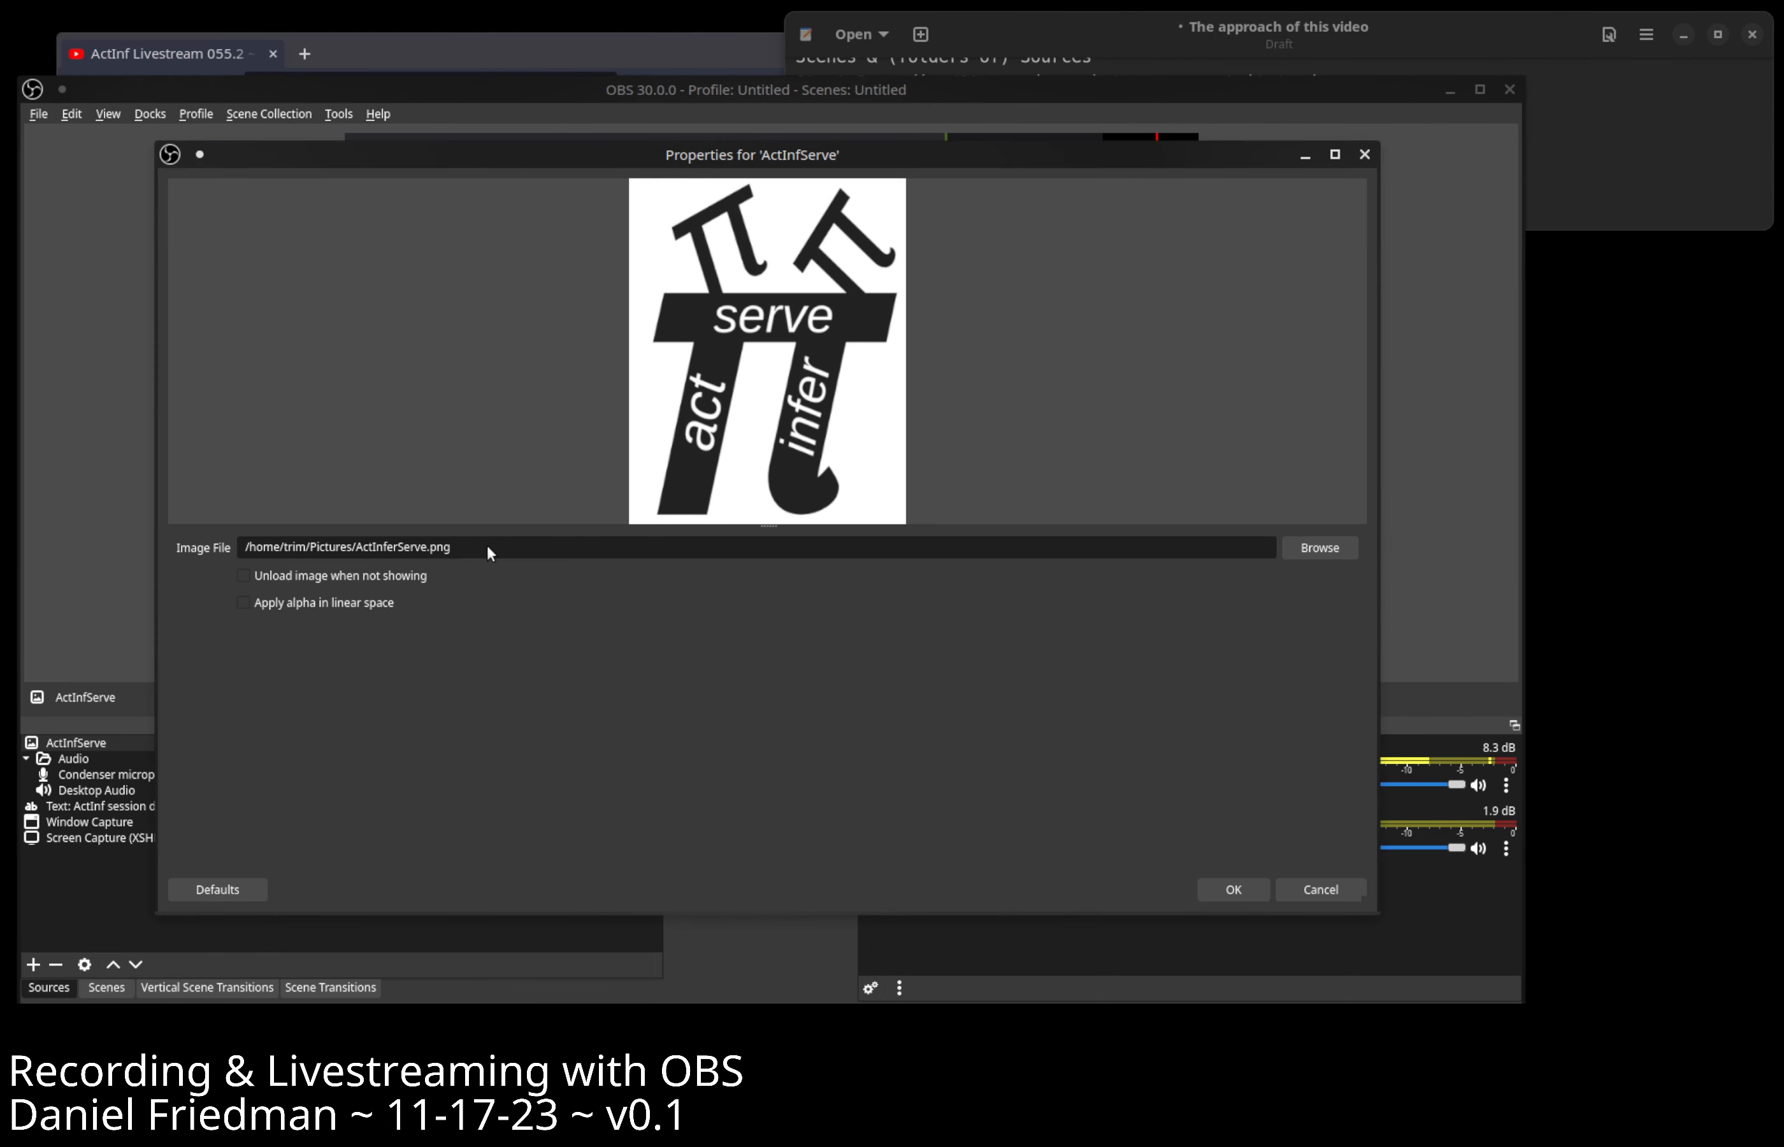
{"action": "left_click", "coordinate": [1264, 882]}
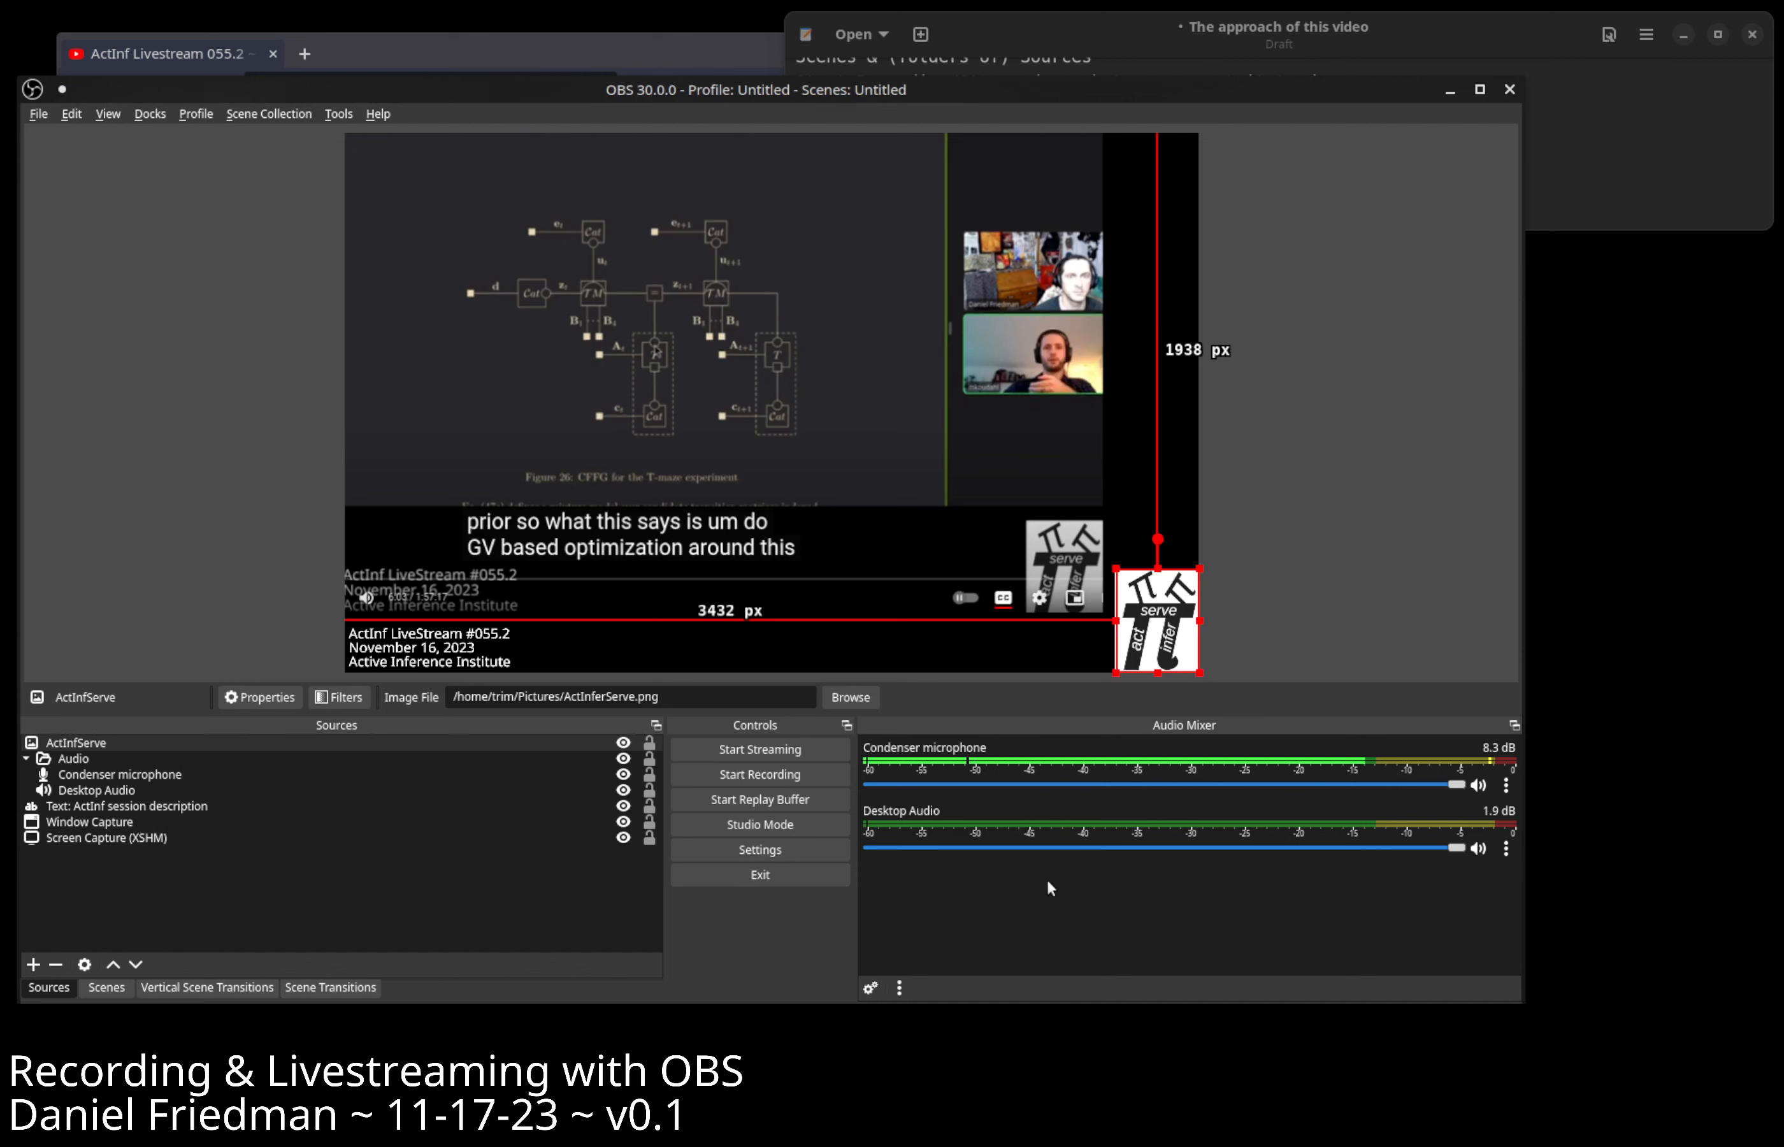
Review where an Image source can be added to the scene, leaving the sources as they are.
{"action": "right_click", "coordinate": [408, 895]}
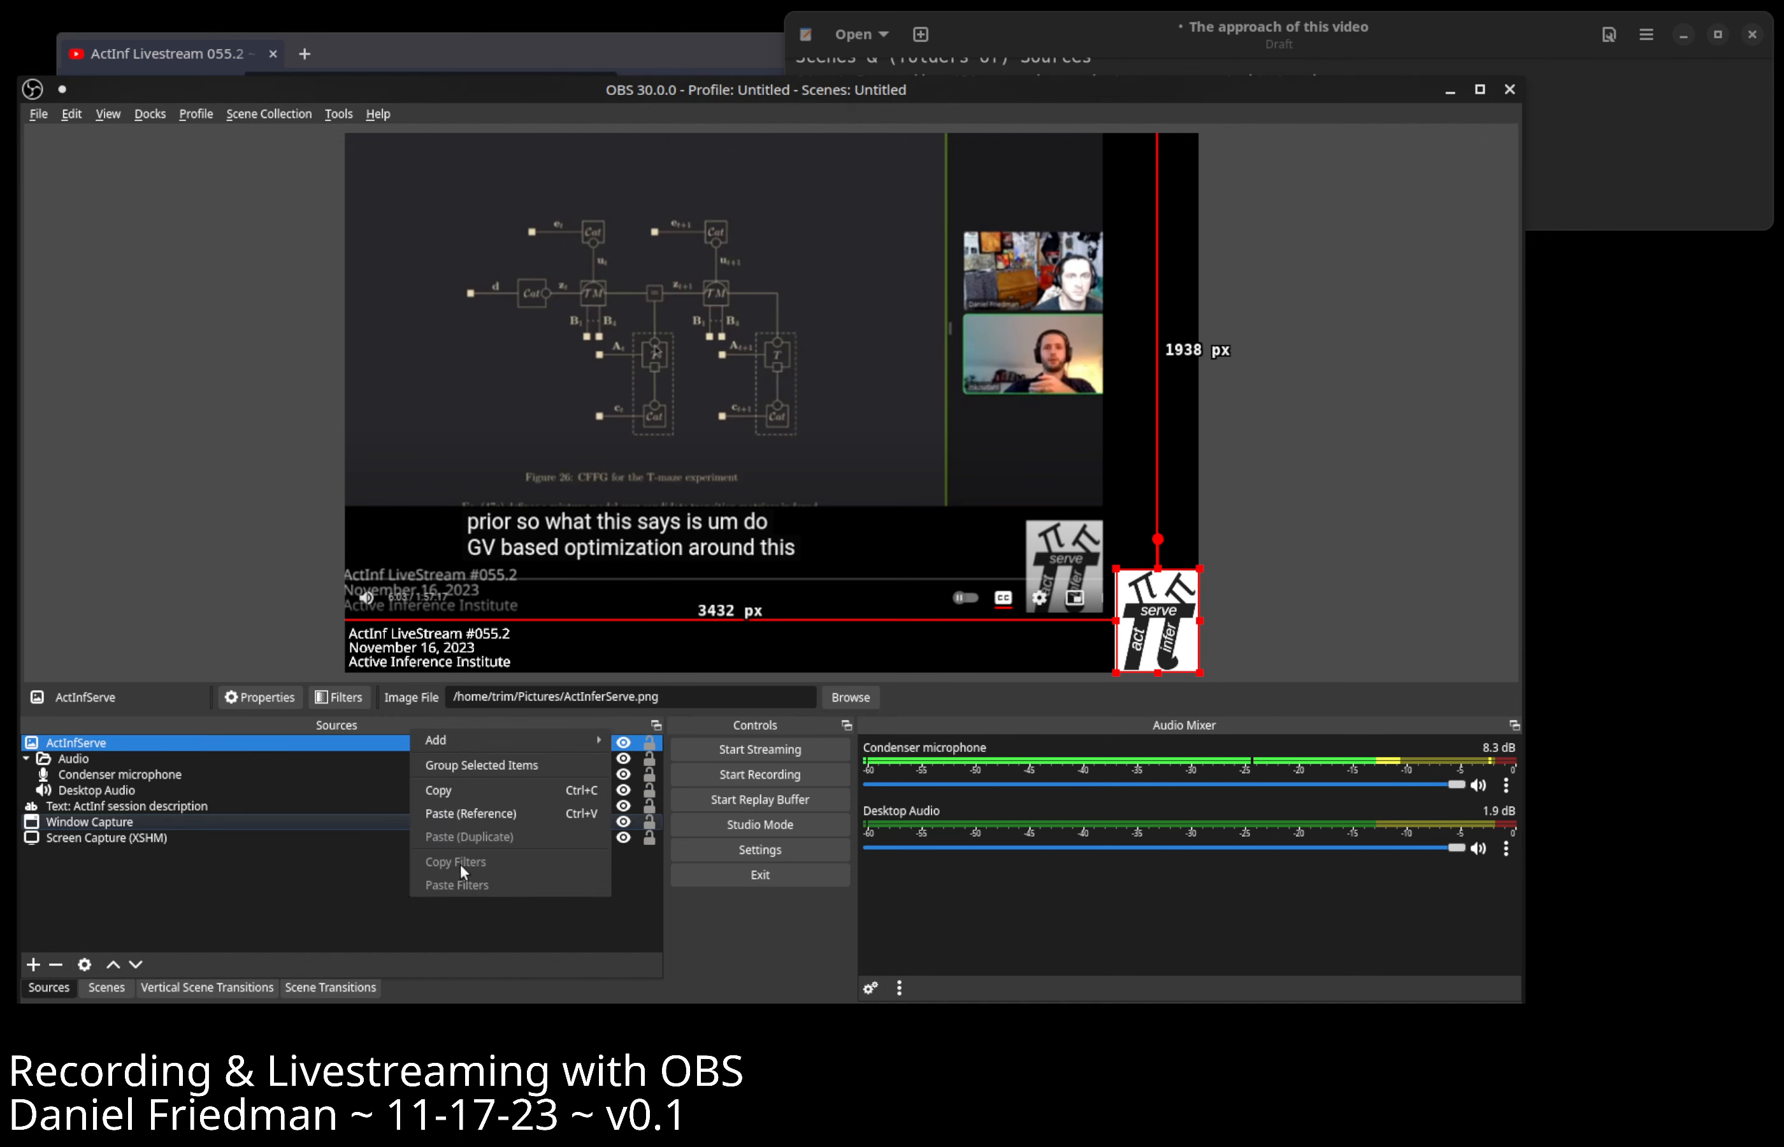
{"action": "mouse_move", "coordinate": [552, 744]}
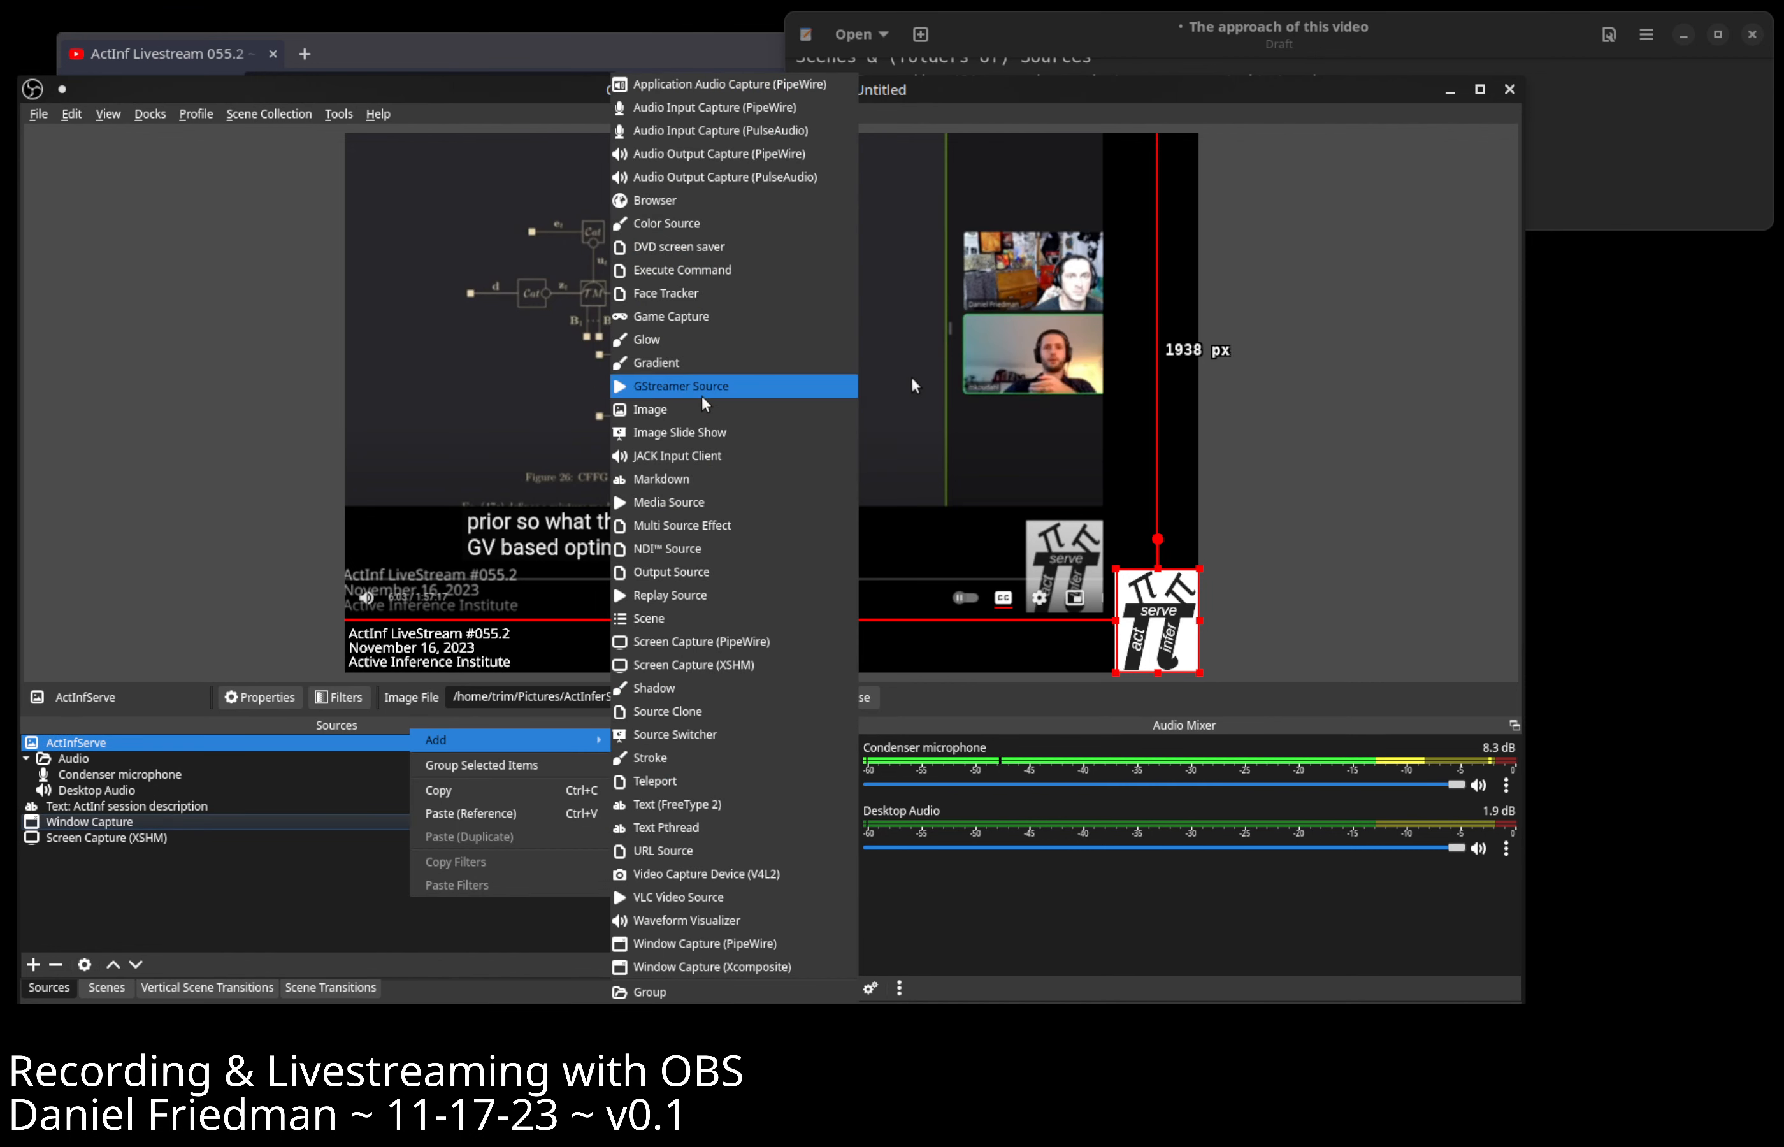
{"action": "left_click", "coordinate": [1413, 551]}
Open the session description text source's properties, highlight its three lines of text, and close the properties without changes.
{"action": "left_click", "coordinate": [437, 657]}
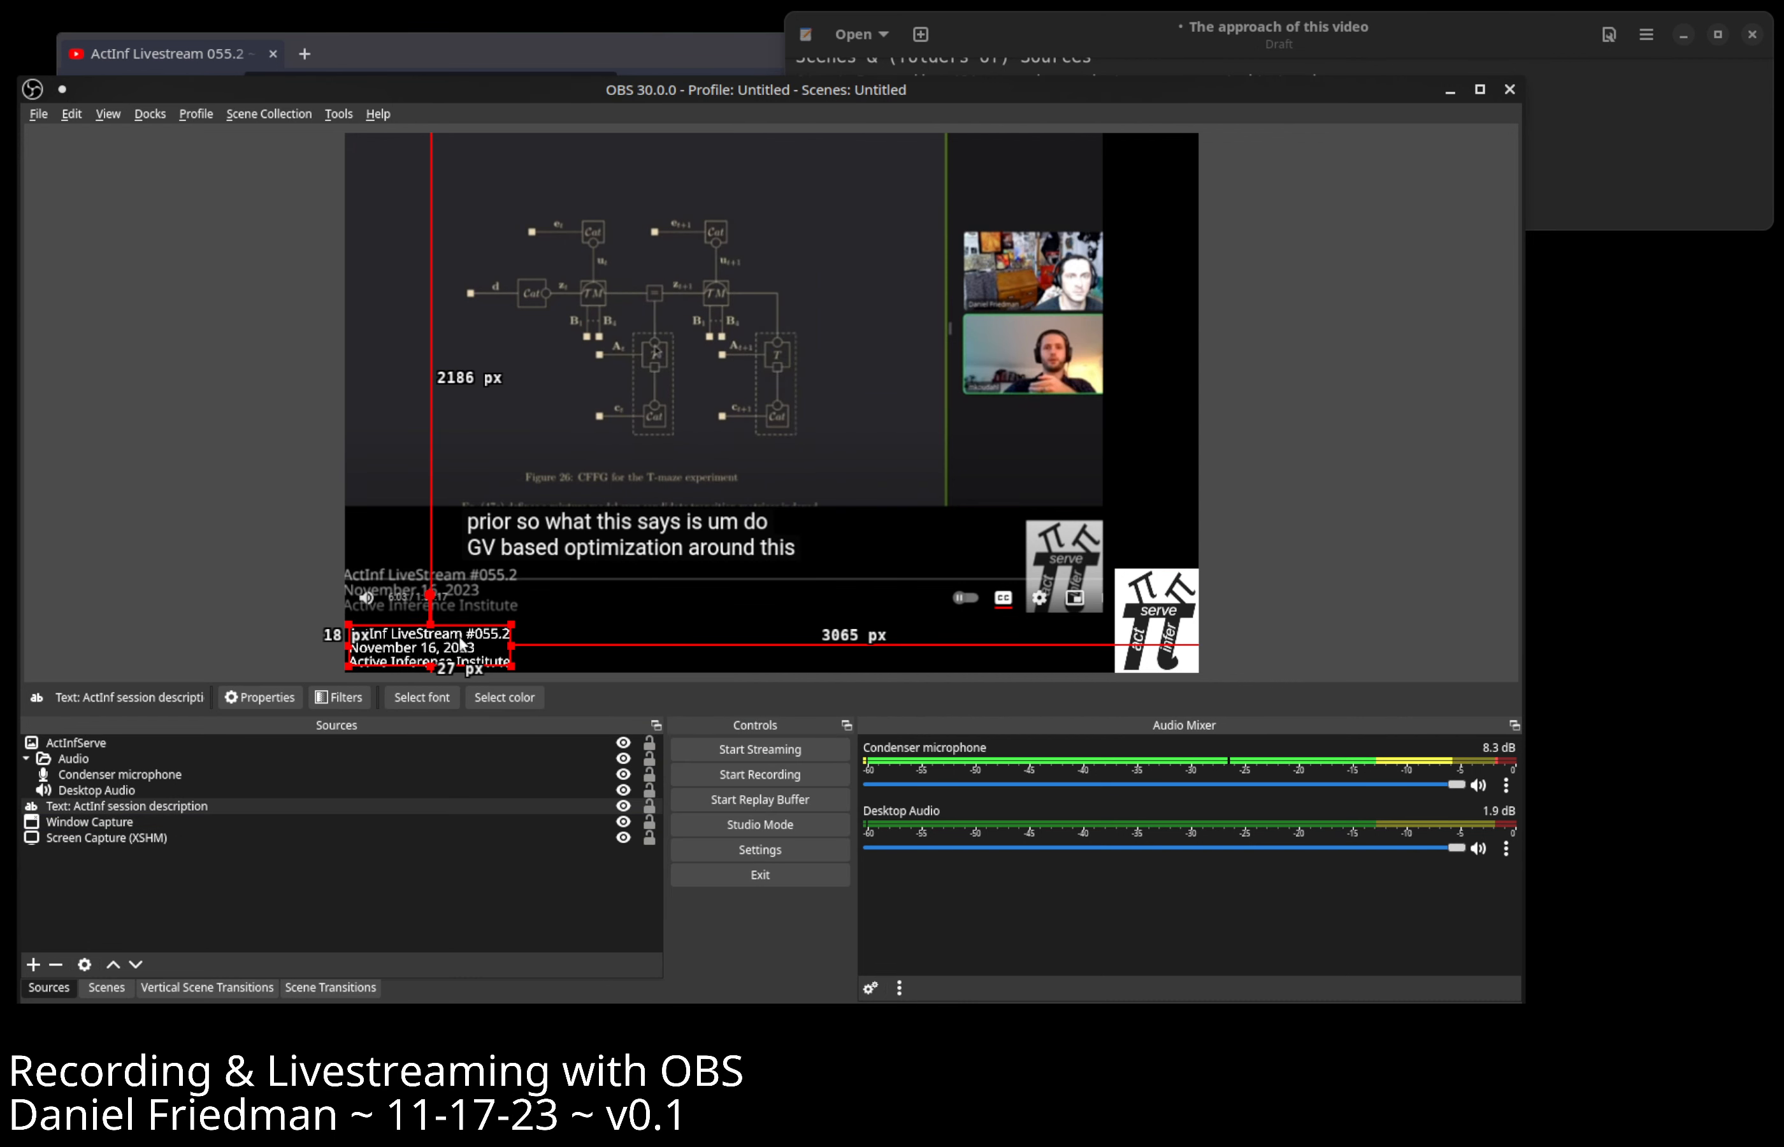
{"action": "right_click", "coordinate": [467, 643]}
{"action": "left_click", "coordinate": [556, 684]}
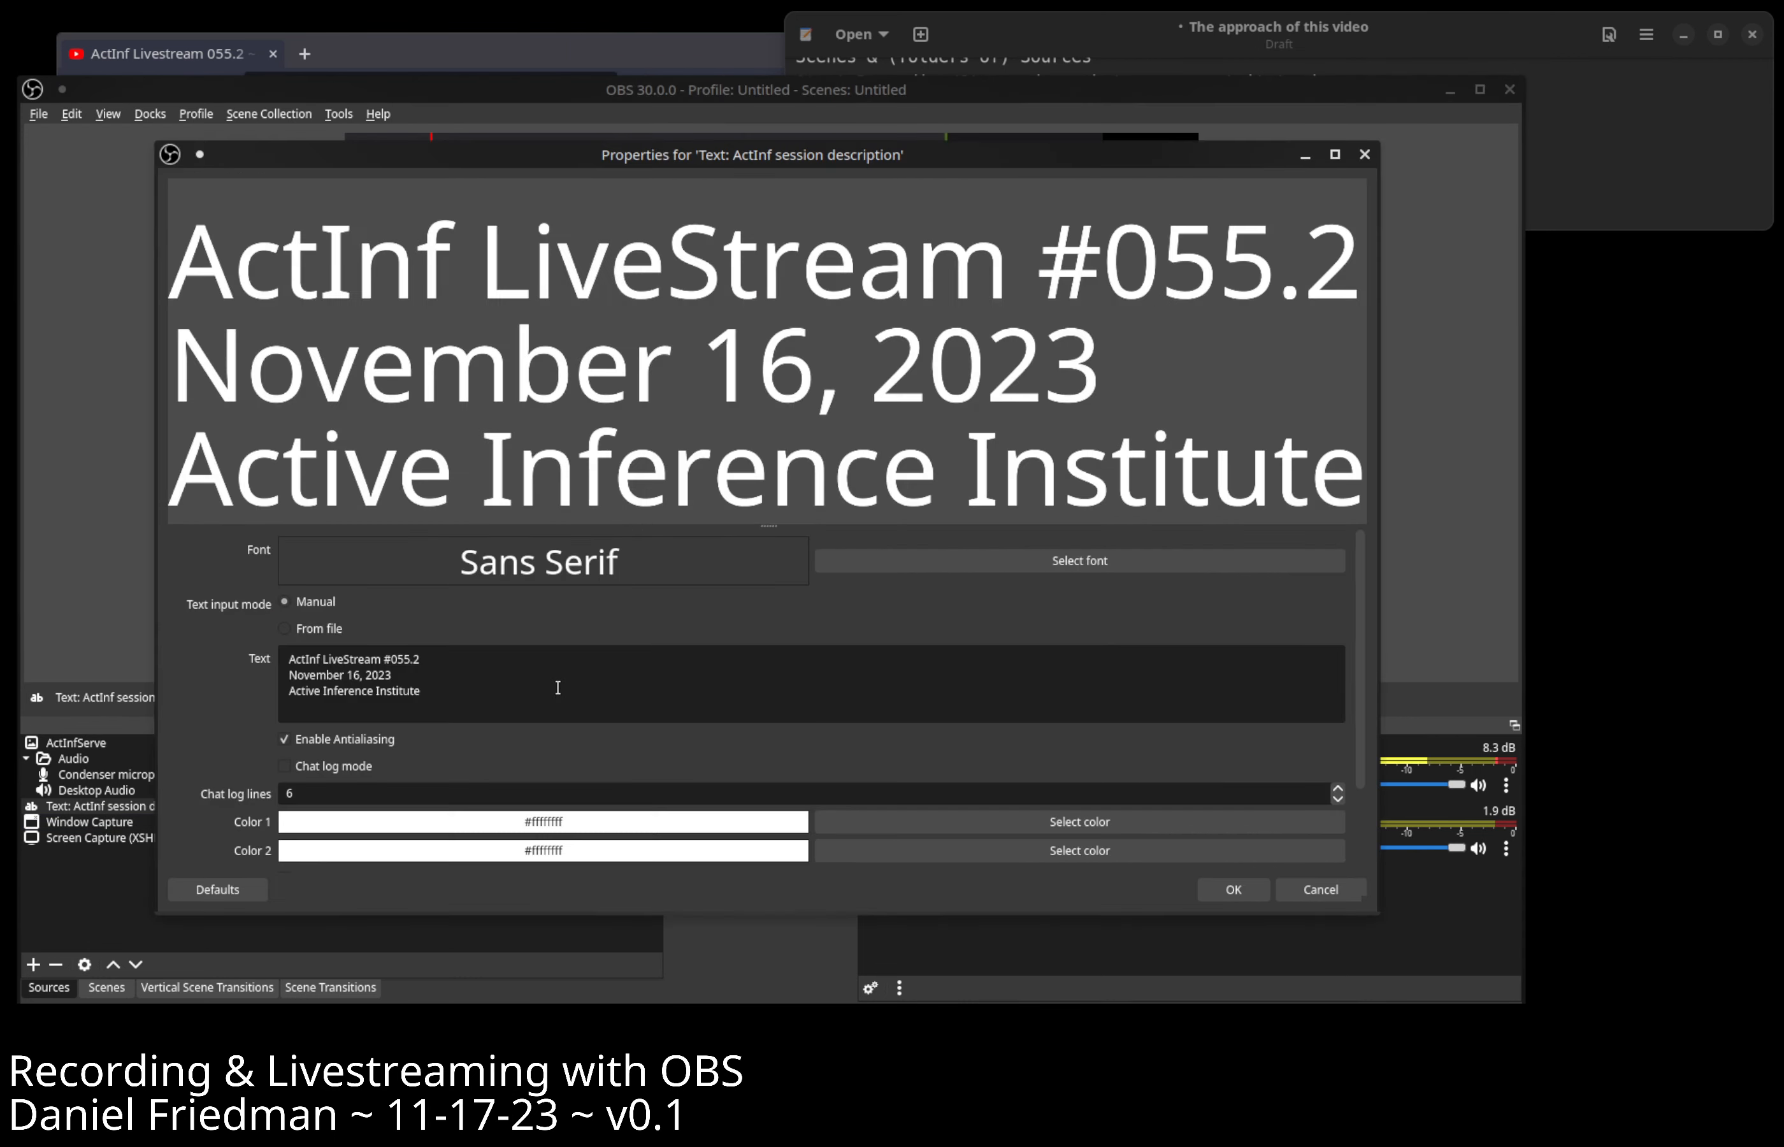
{"action": "left_click_drag", "start_coordinate": [432, 684], "coordinate": [288, 637]}
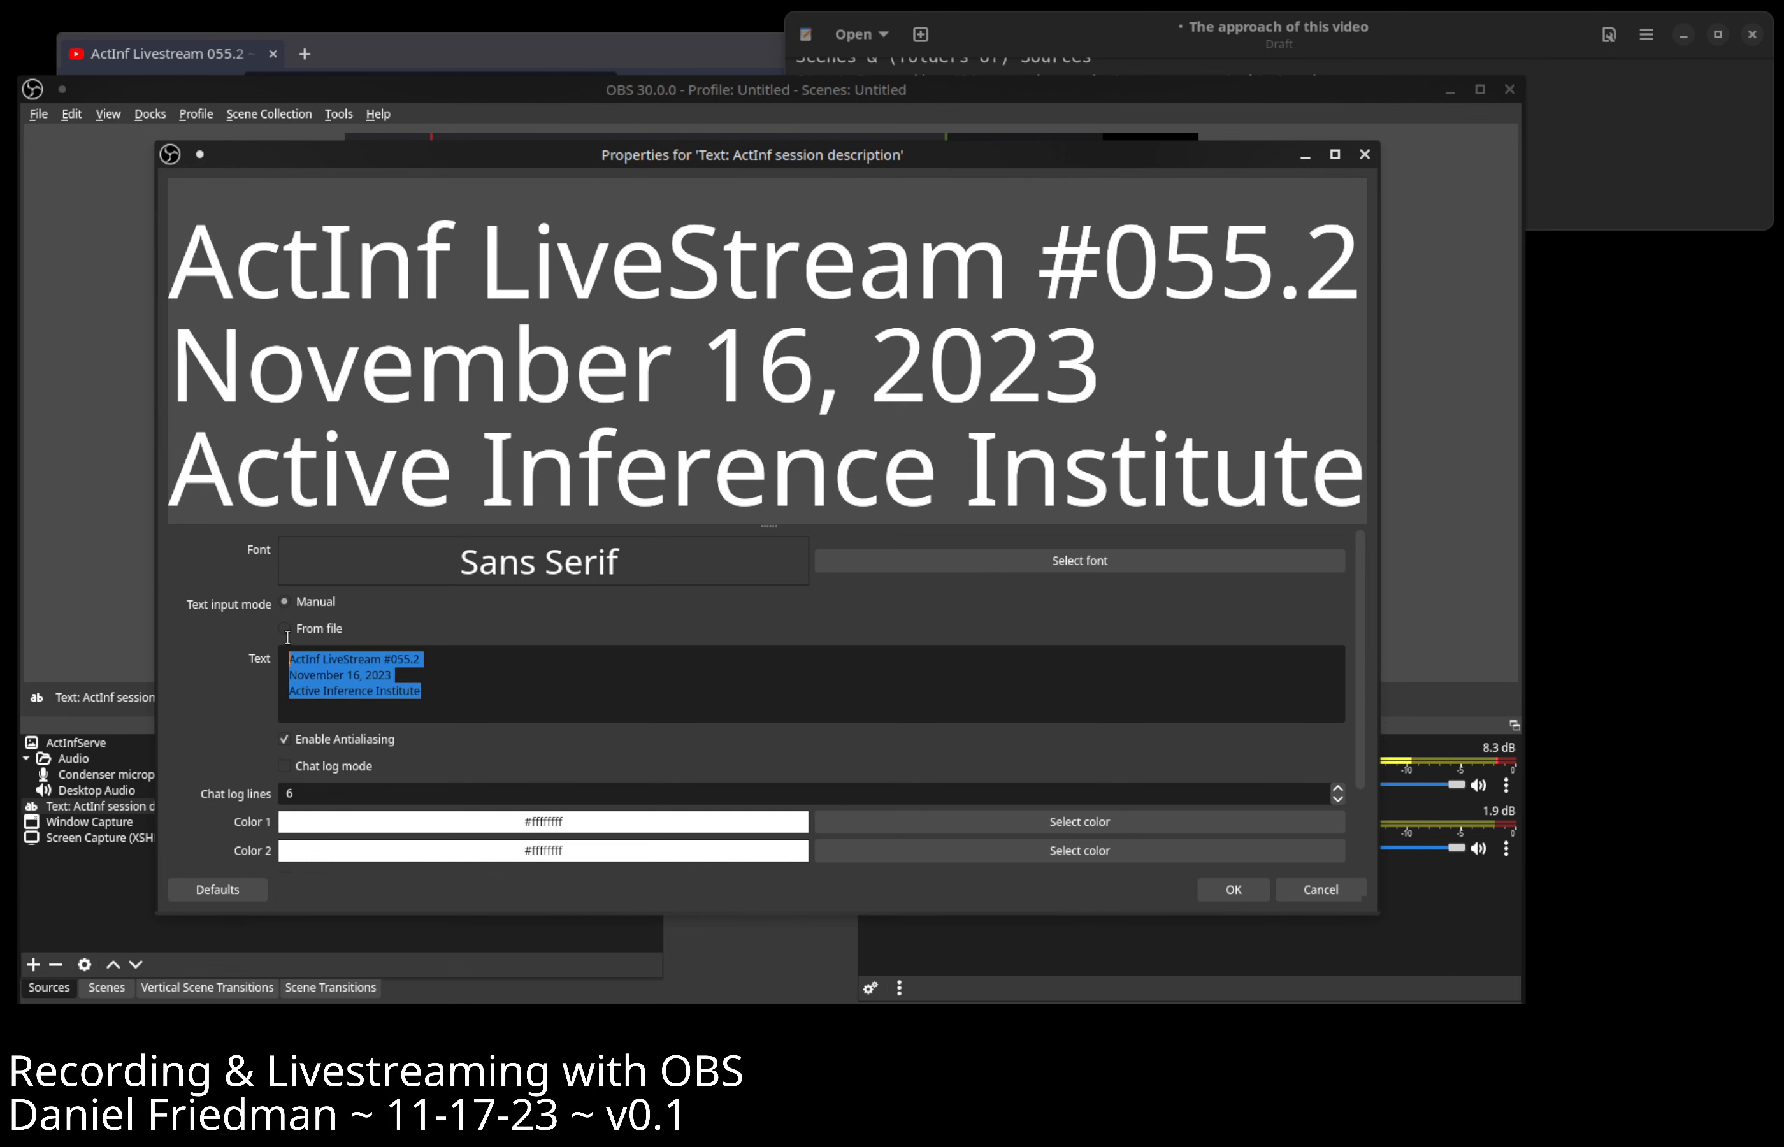
{"action": "left_click", "coordinate": [1324, 896]}
Review the text source types that can be added to the scene, leaving the sources as they are.
{"action": "right_click", "coordinate": [387, 878]}
{"action": "mouse_move", "coordinate": [489, 721]}
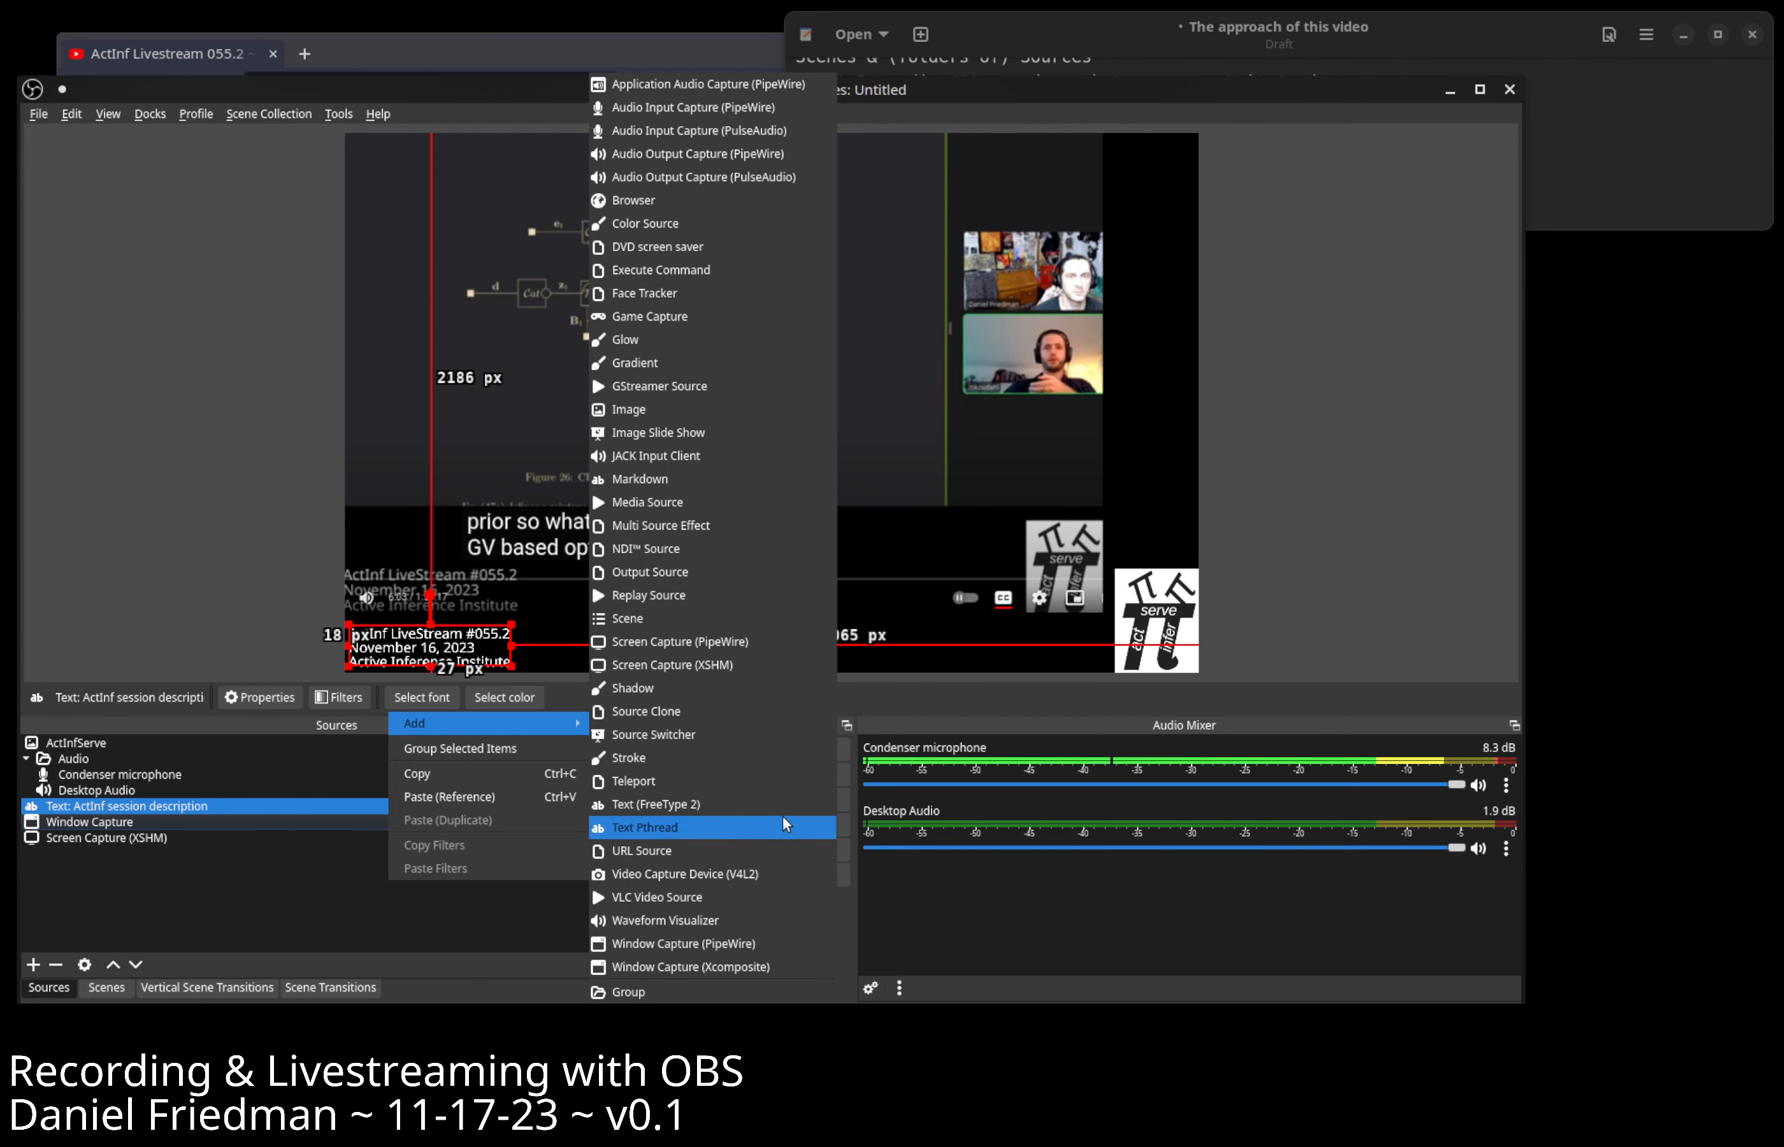
{"action": "left_click", "coordinate": [1392, 597]}
{"action": "left_click", "coordinate": [1391, 597]}
{"action": "left_click", "coordinate": [1072, 646]}
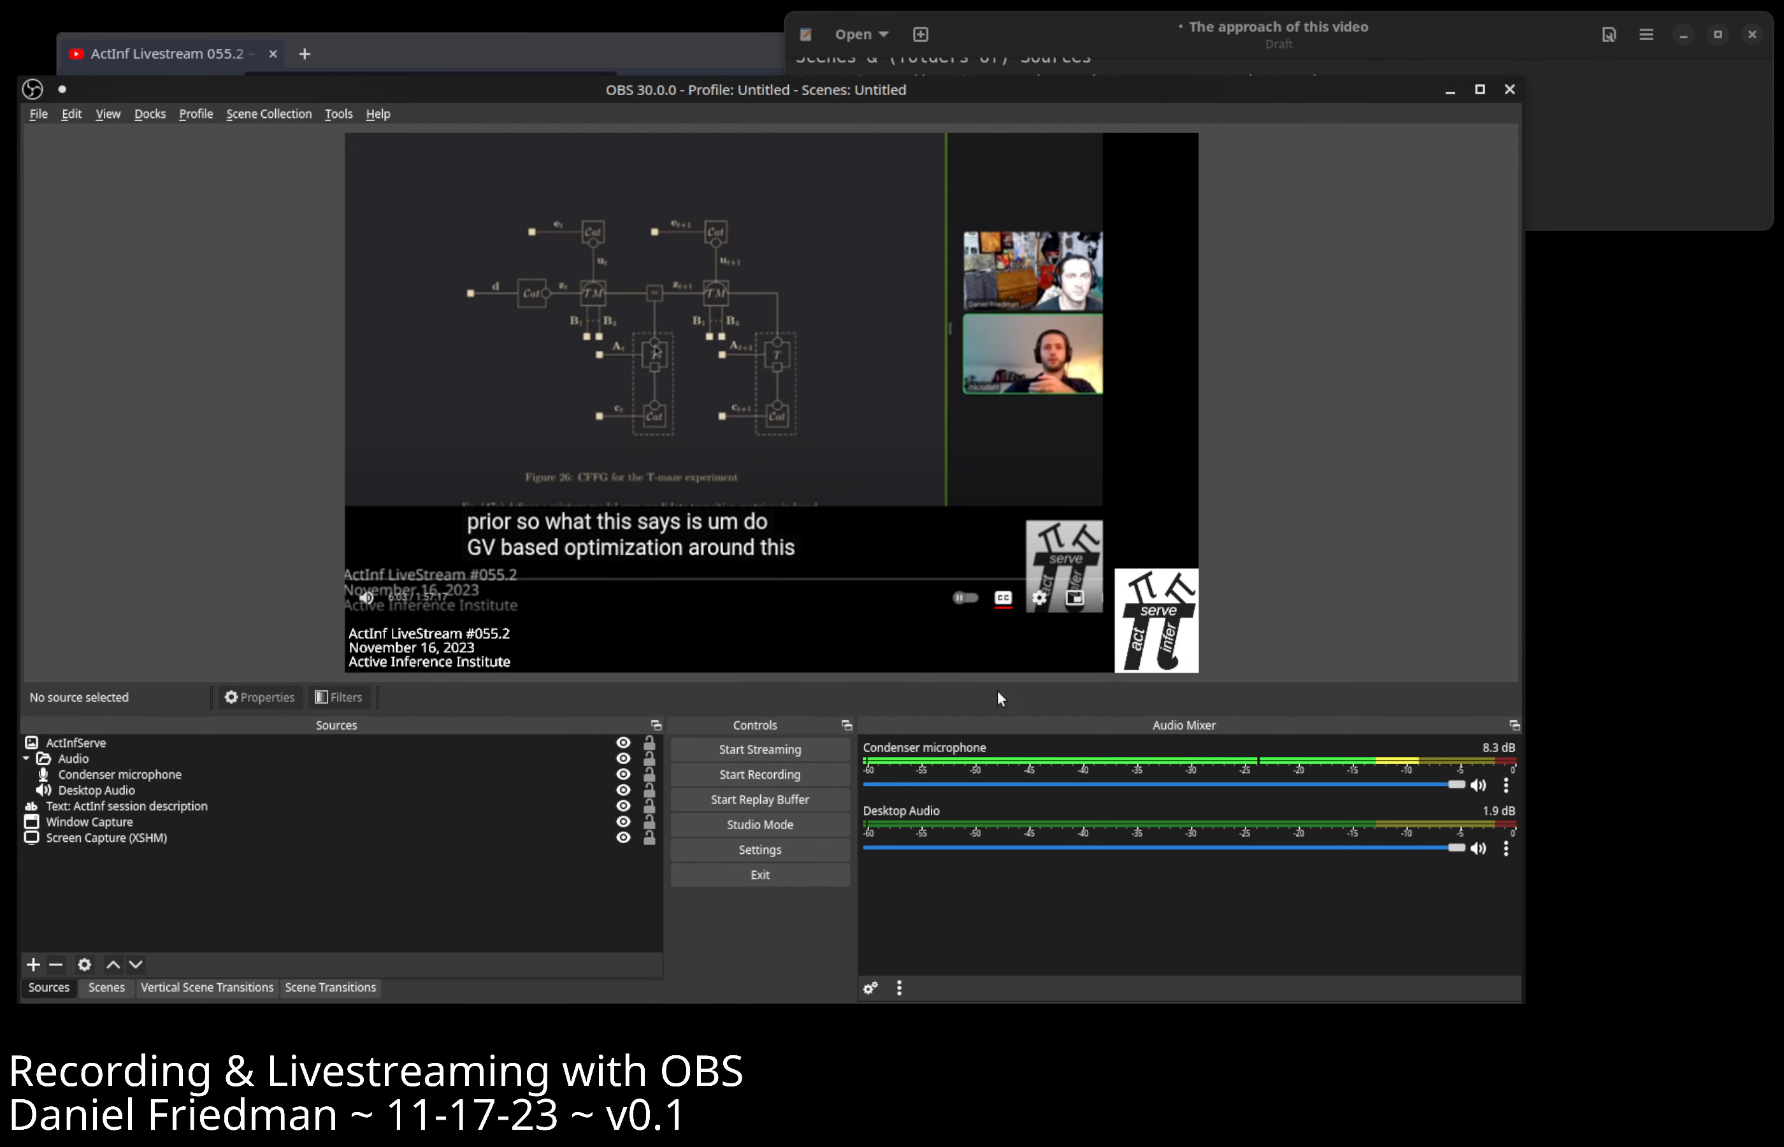
Scroll down the notes and compare the livestream browser window with its Window Capture in the scene.
{"action": "left_click", "coordinate": [1297, 21]}
{"action": "scroll", "coordinate": [1148, 146], "scroll_direction": "down", "scroll_amount": 2}
{"action": "left_click", "coordinate": [1249, 459]}
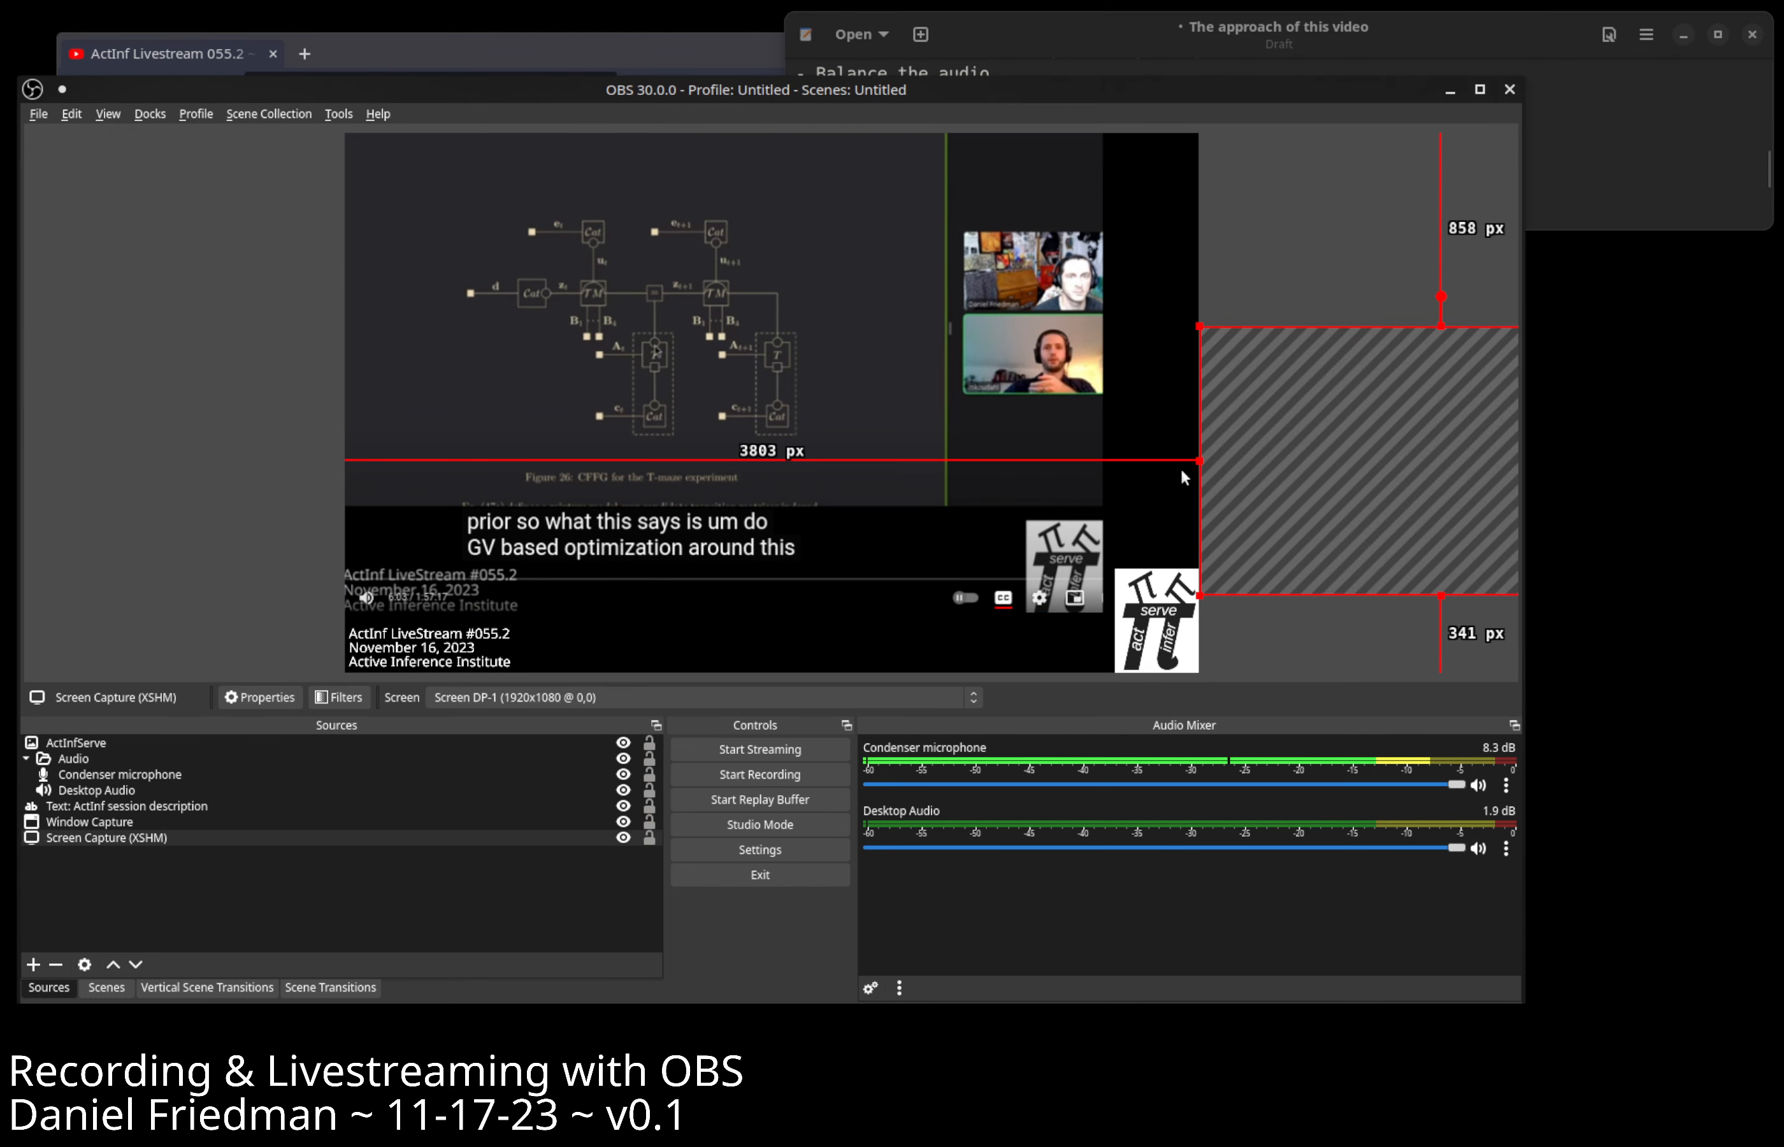
{"action": "left_click", "coordinate": [881, 438]}
{"action": "left_click", "coordinate": [453, 42]}
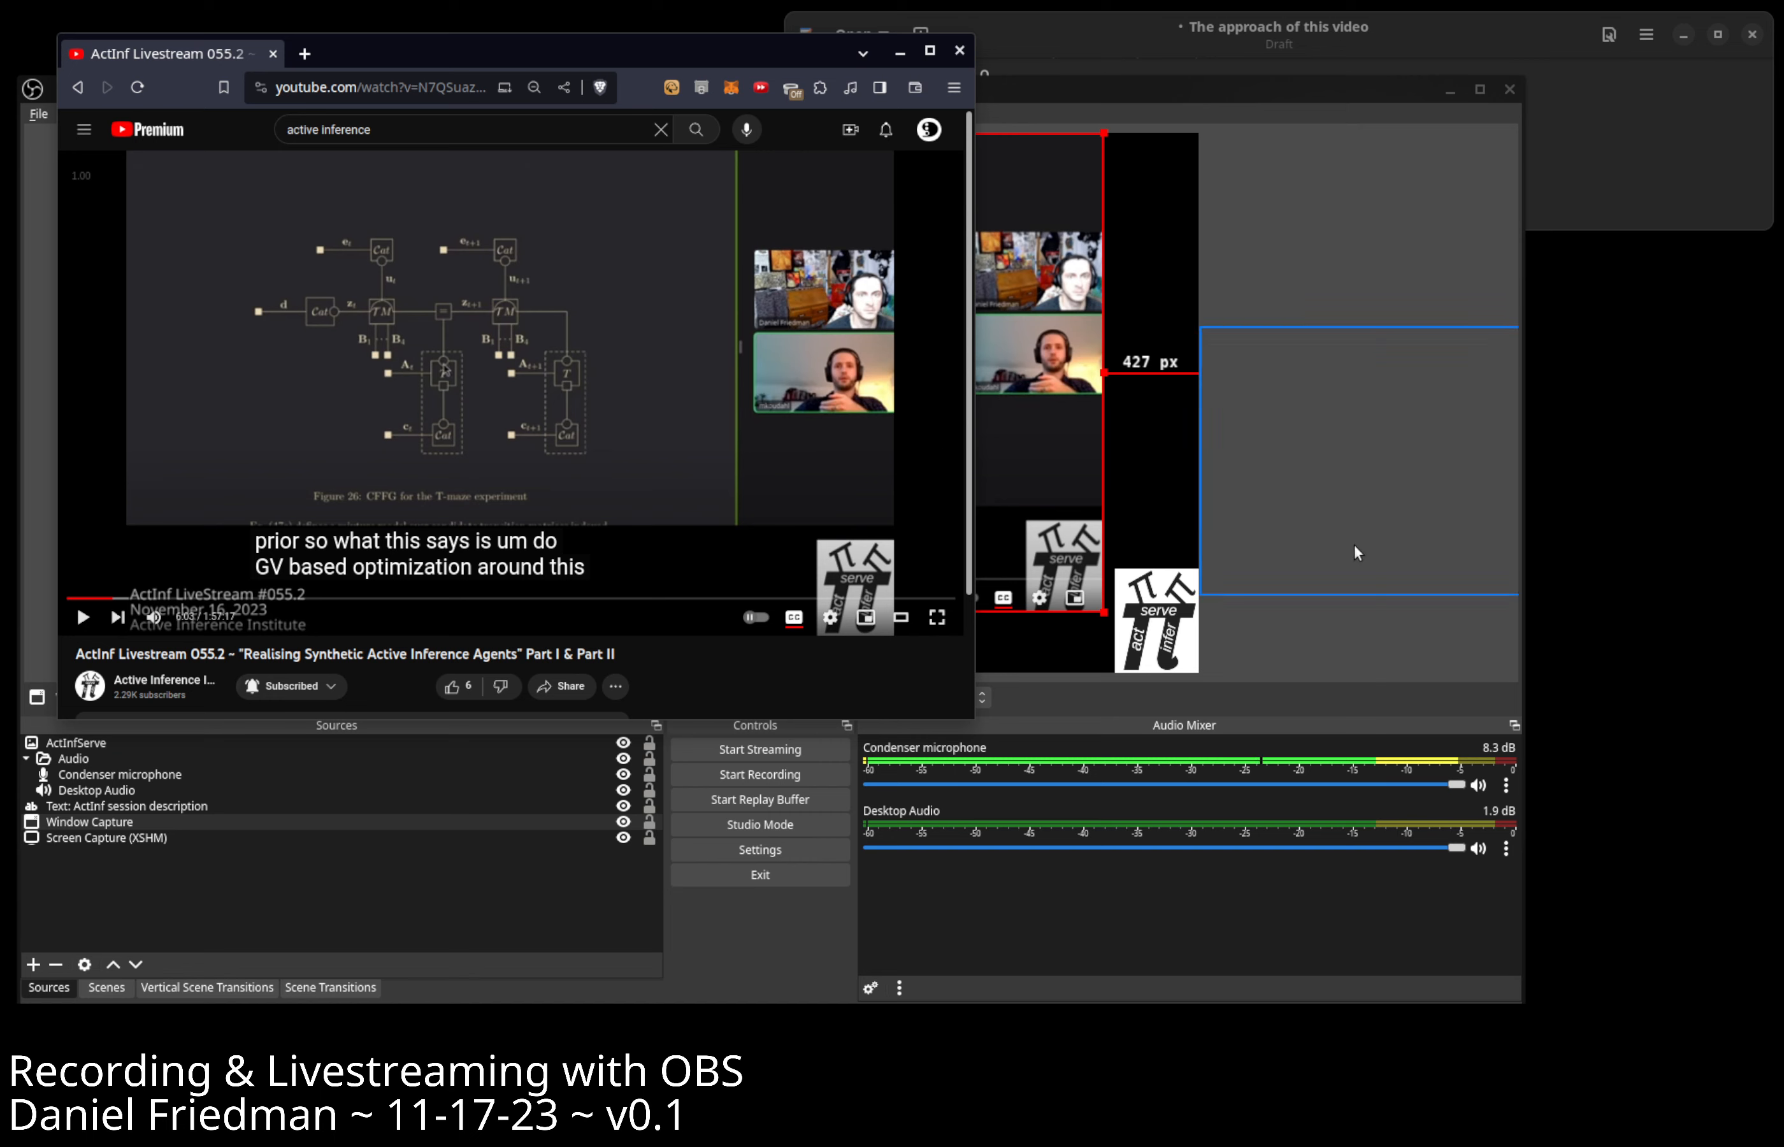
{"action": "left_click", "coordinate": [1238, 518]}
Highlight the note about recording or streaming in "Studio Mode" and turn on Studio Mode.
{"action": "left_click", "coordinate": [1236, 39]}
{"action": "left_click", "coordinate": [864, 205]}
{"action": "type", "text": ","}
{"action": "left_click_drag", "start_coordinate": [874, 194], "coordinate": [878, 180]}
{"action": "triple_click", "coordinate": [1013, 177]}
{"action": "left_click", "coordinate": [176, 545]}
{"action": "left_click", "coordinate": [507, 485]}
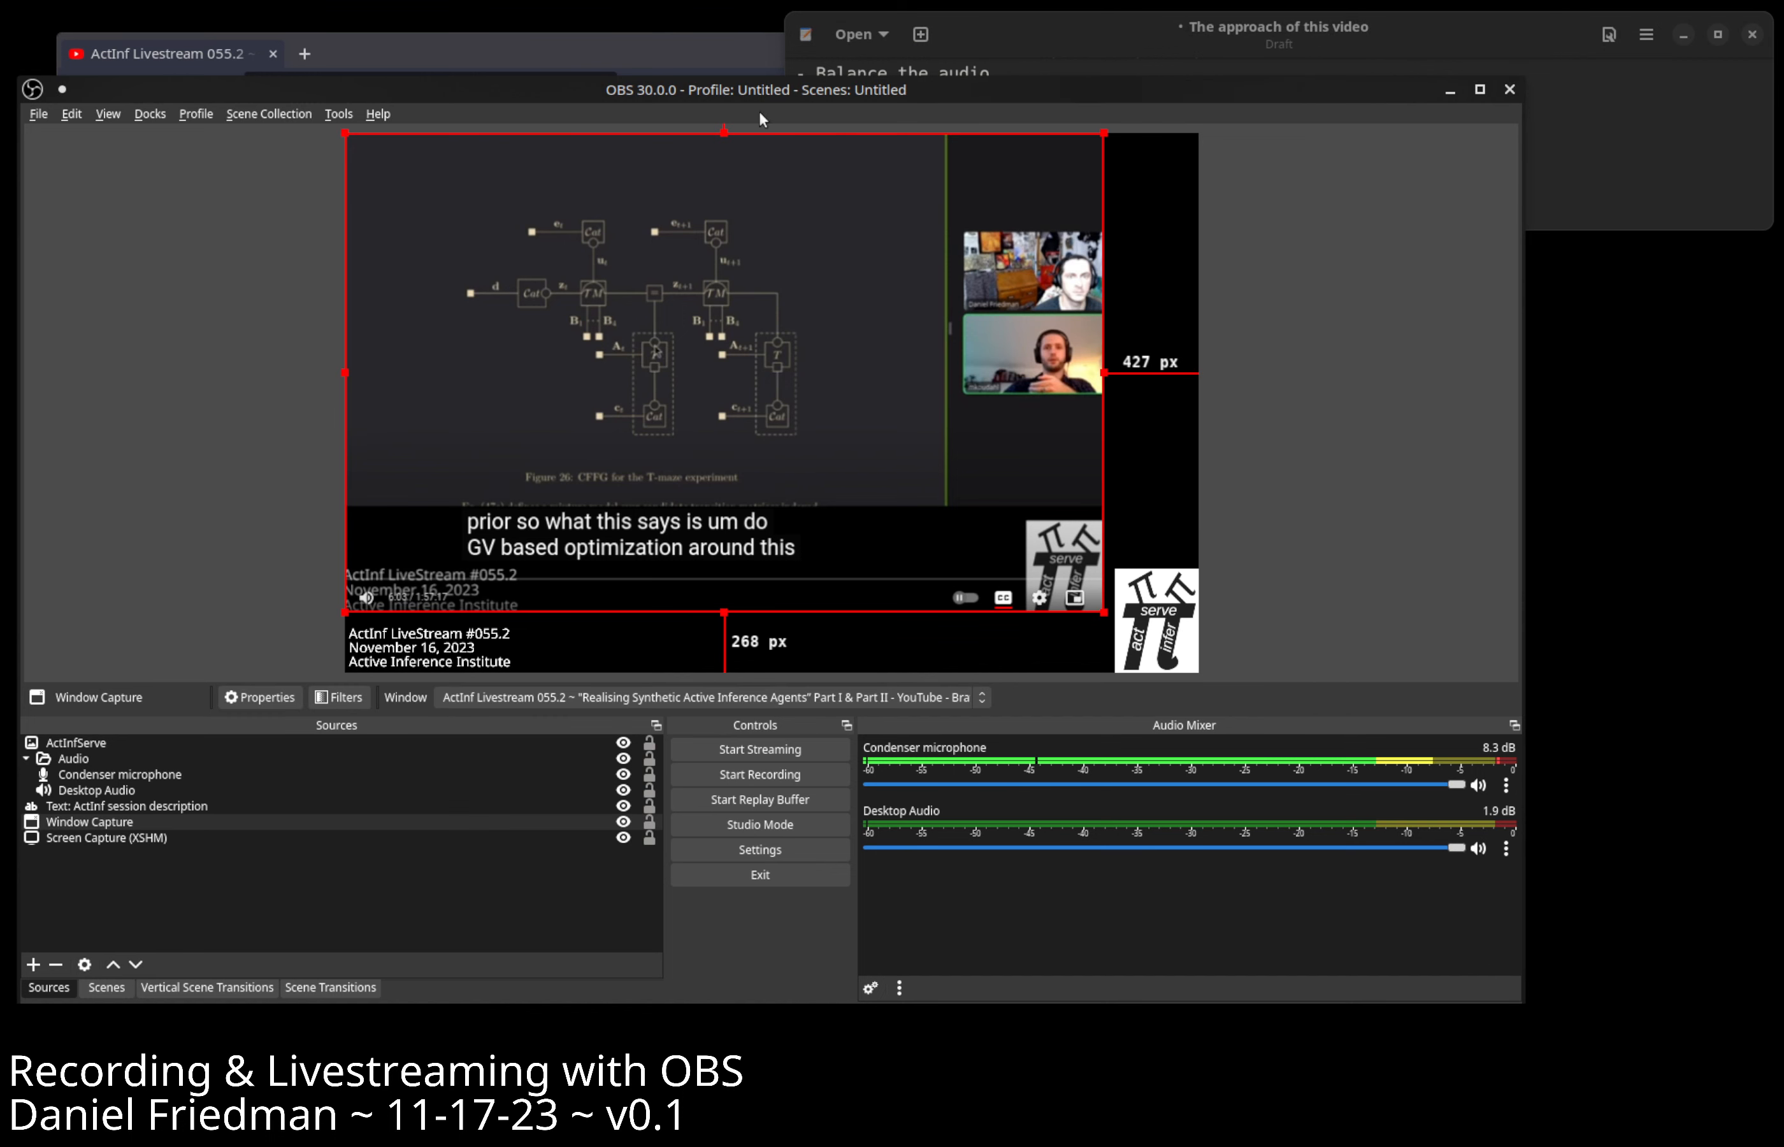
{"action": "left_click", "coordinate": [733, 831]}
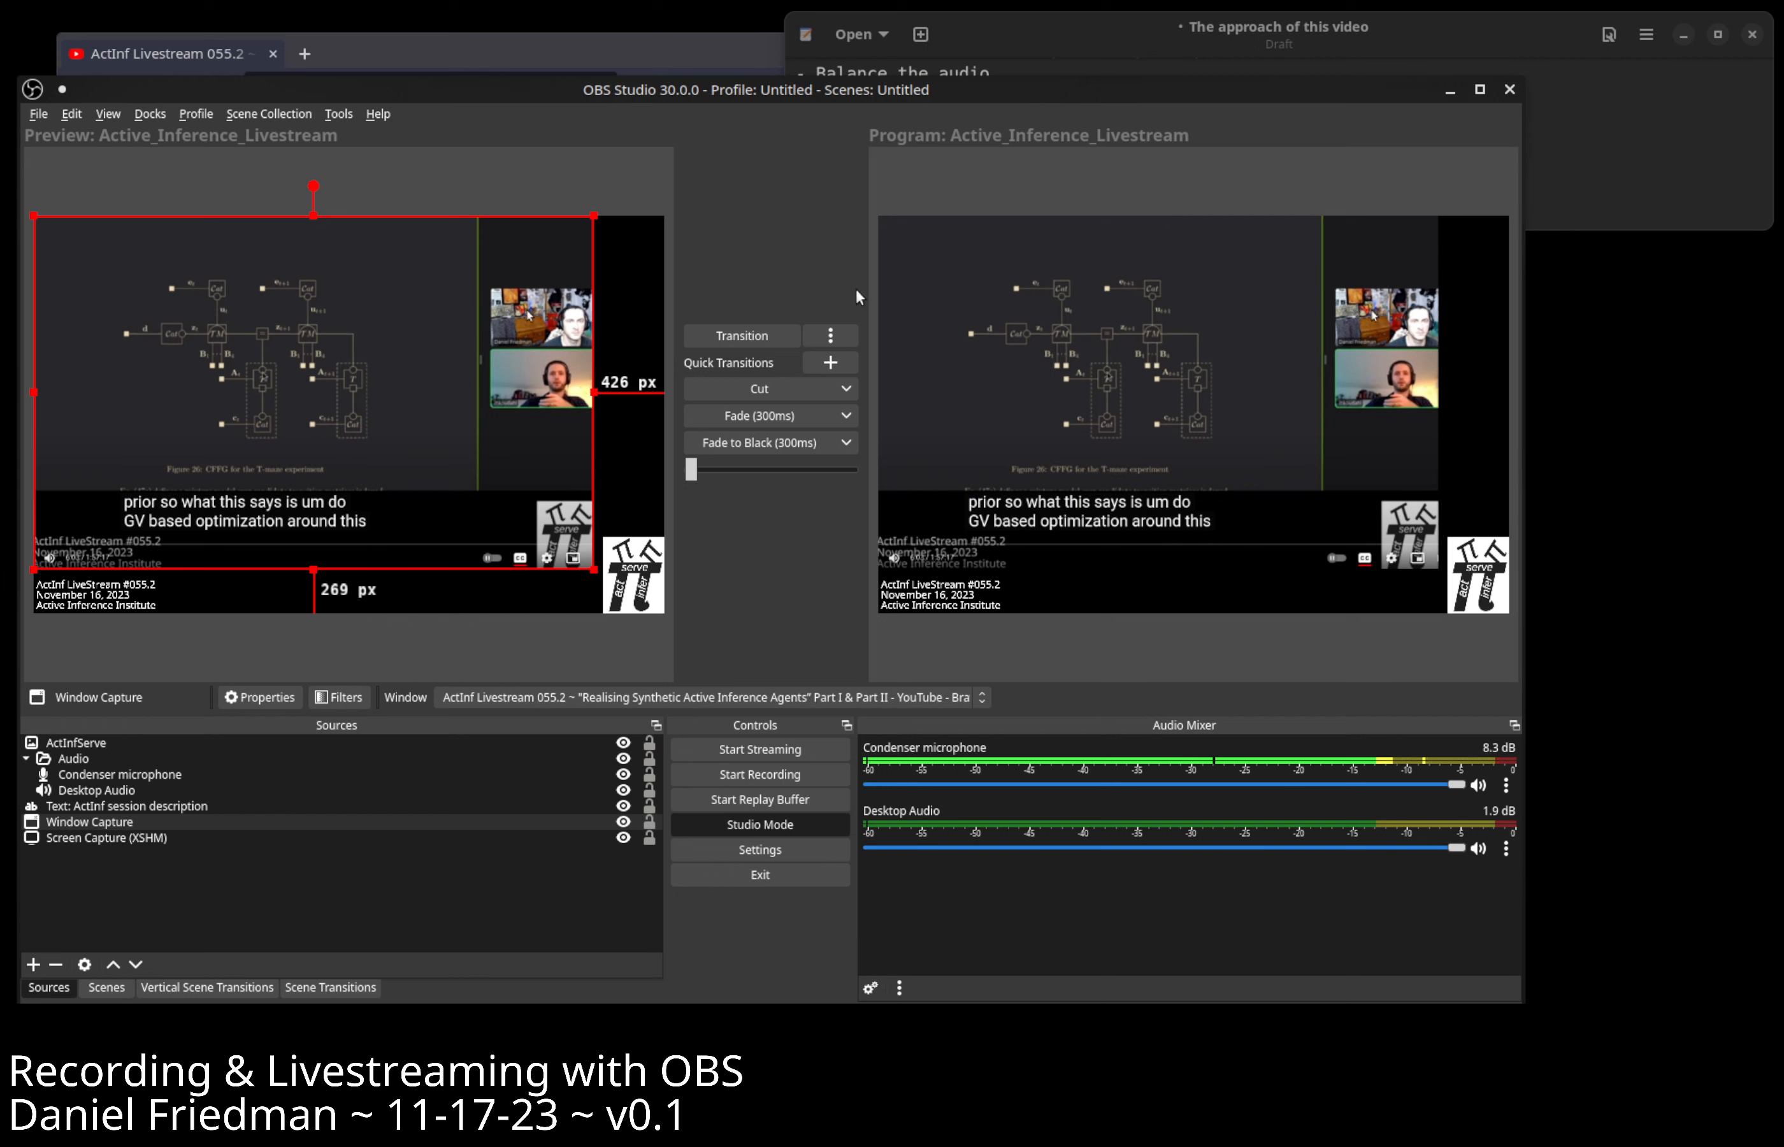
In the preview, shrink the Window Capture to a thumbnail above the session text and enlarge the ActInfServe logo to the full canvas height.
{"action": "left_click_drag", "start_coordinate": [593, 217], "coordinate": [94, 519]}
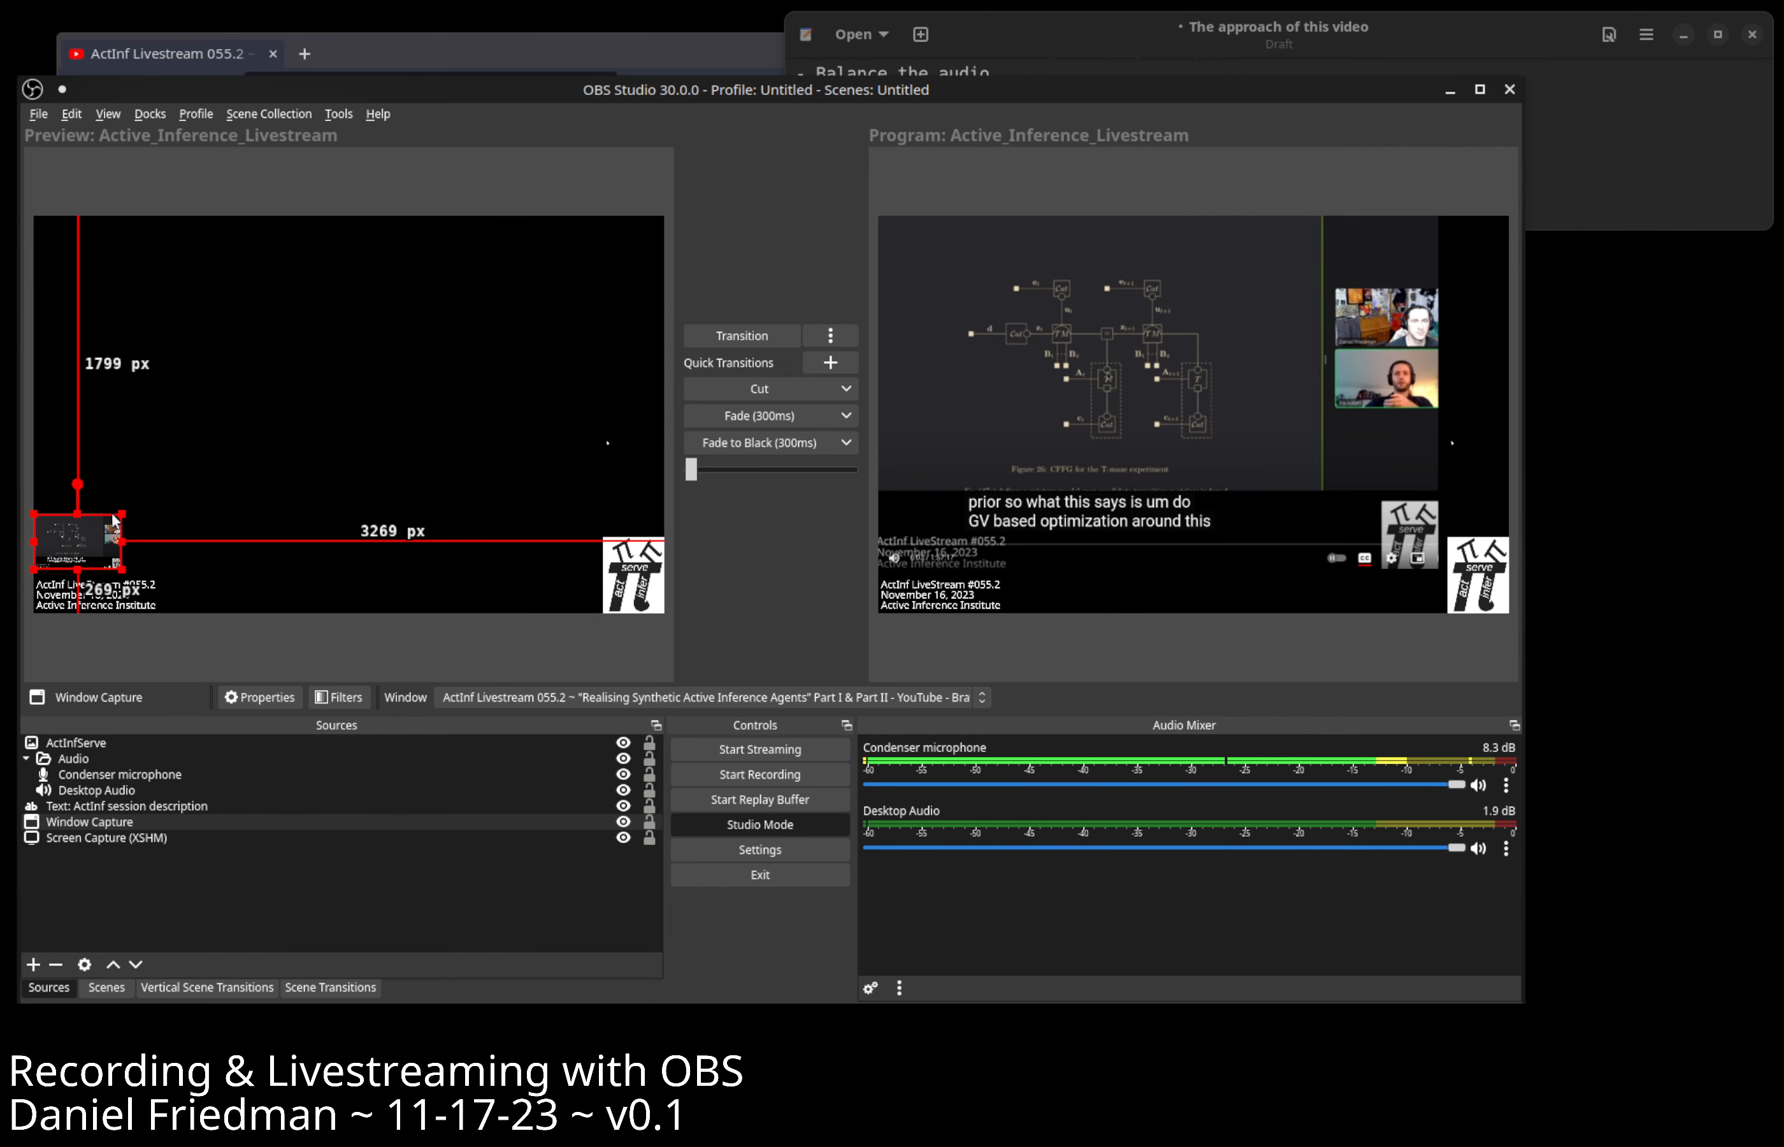
{"action": "left_click", "coordinate": [600, 570]}
{"action": "left_click_drag", "start_coordinate": [603, 575], "coordinate": [346, 420]}
Move the session text to about 989 px below the preview canvas's upper edge and enlarge it to nearly reach the logo.
{"action": "left_click", "coordinate": [98, 596]}
{"action": "left_click_drag", "start_coordinate": [97, 595], "coordinate": [94, 396]}
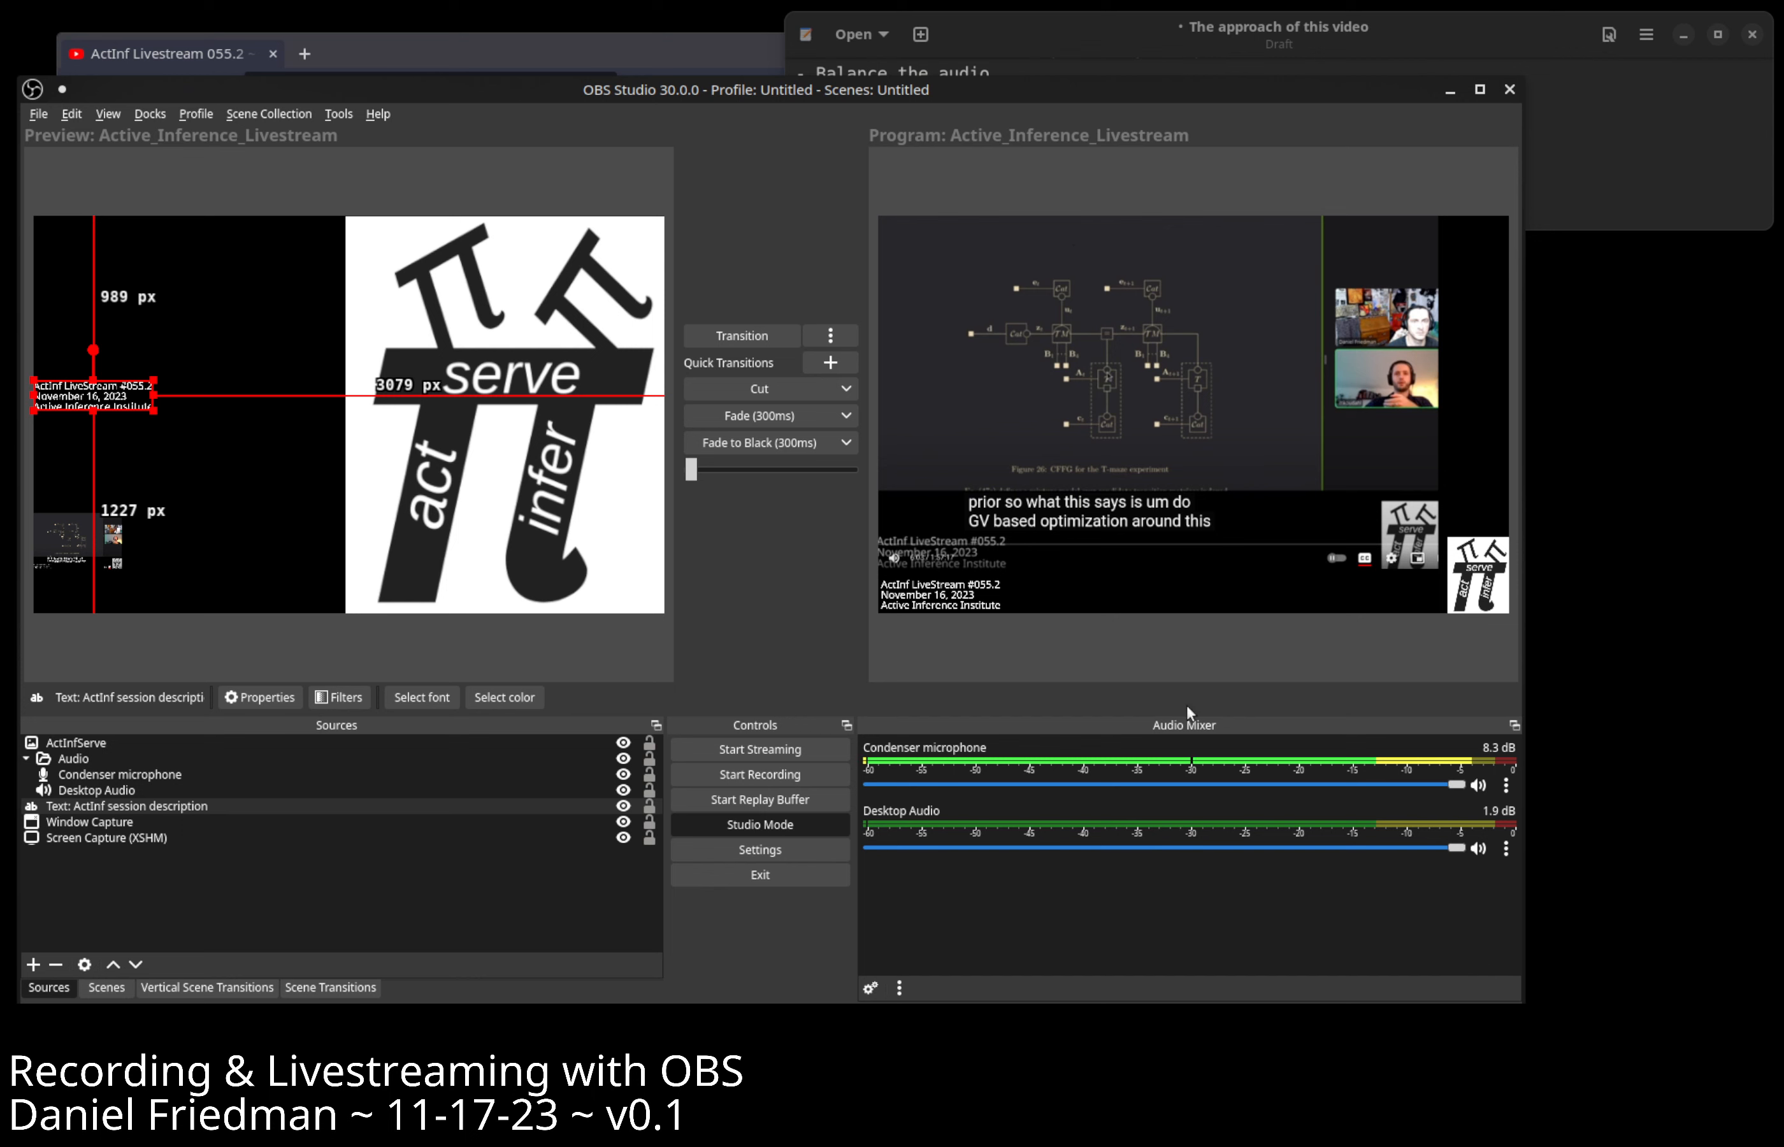
{"action": "left_click_drag", "start_coordinate": [158, 410], "coordinate": [327, 455]}
Move the Window Capture thumbnail off the canvas below its lower edge and transition the rearranged preview to the program output.
{"action": "left_click", "coordinate": [61, 553]}
{"action": "left_click_drag", "start_coordinate": [62, 553], "coordinate": [81, 659]}
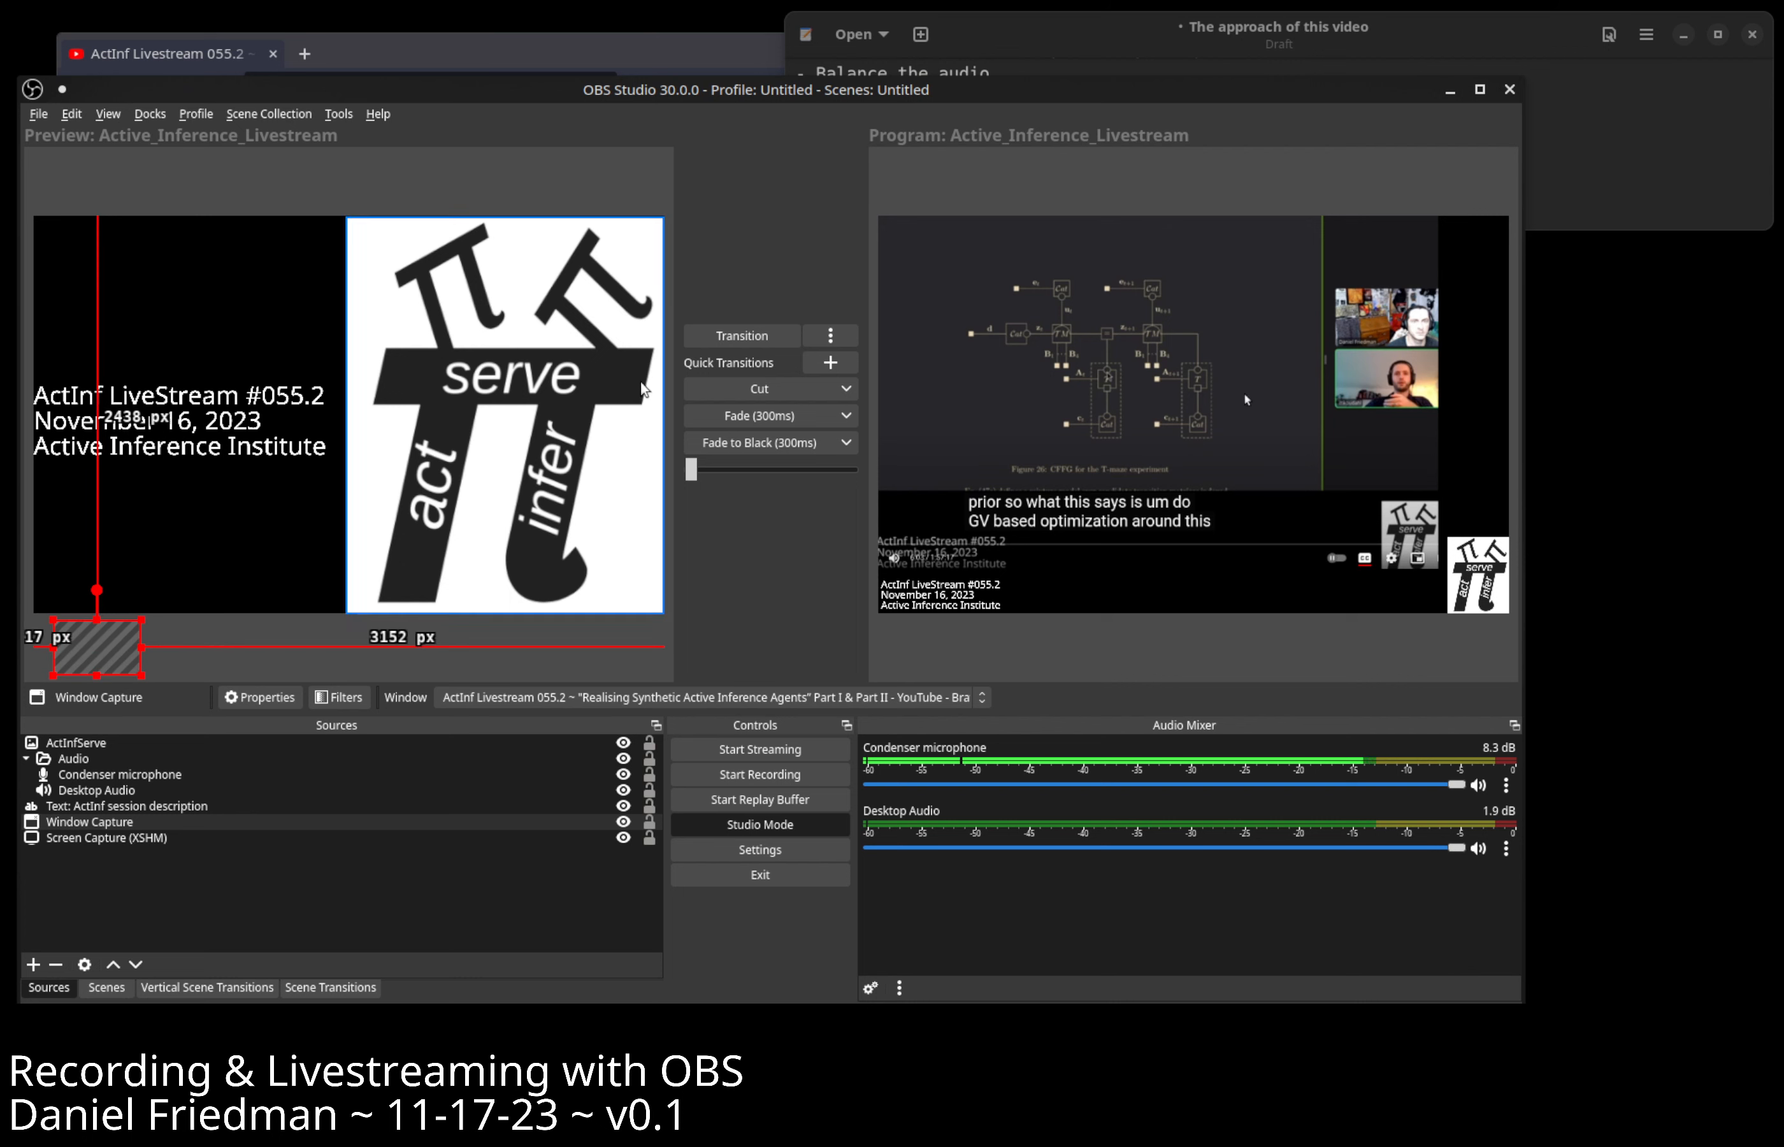
{"action": "left_click", "coordinate": [712, 335]}
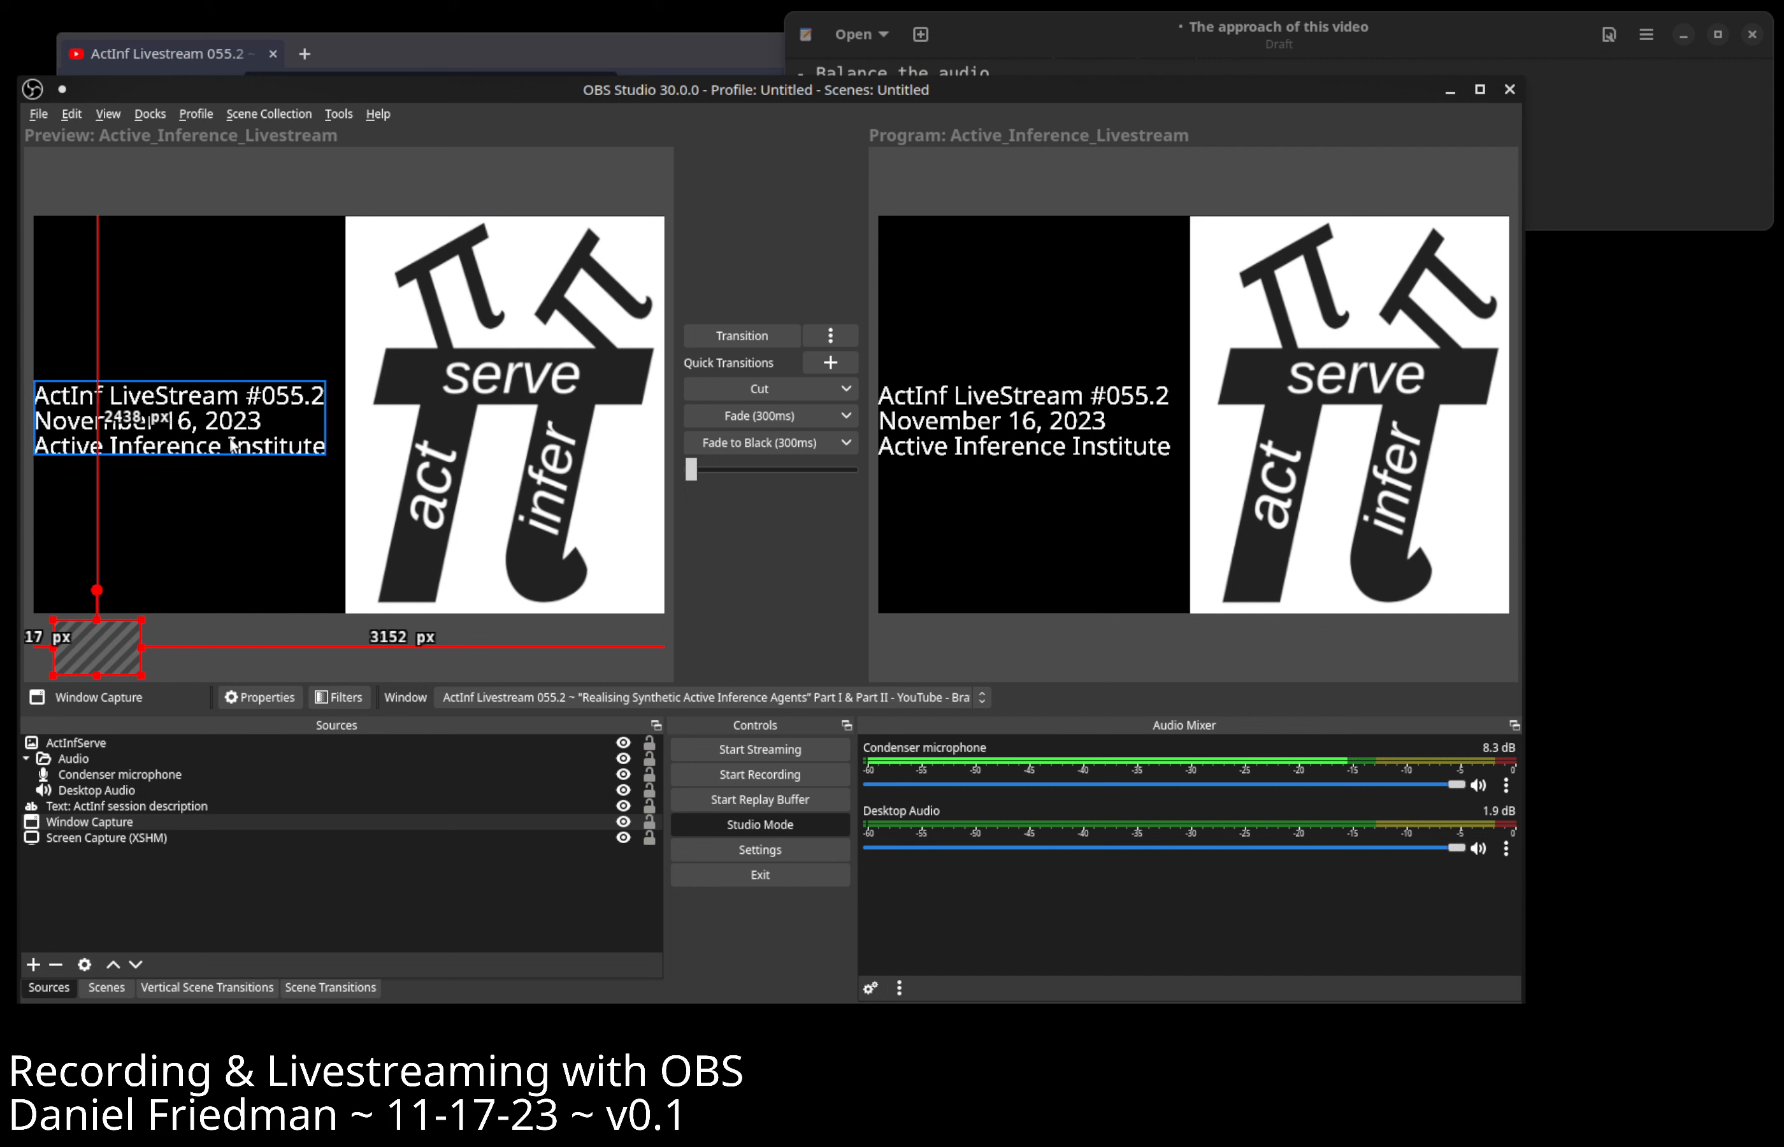
Scale down the session text and the logo, leaving about 1014 px above the logo, and transition the preview to the program output.
{"action": "left_click", "coordinate": [328, 398]}
{"action": "left_click_drag", "start_coordinate": [324, 379], "coordinate": [145, 467]}
{"action": "left_click", "coordinate": [649, 245]}
{"action": "left_click_drag", "start_coordinate": [666, 220], "coordinate": [530, 384]}
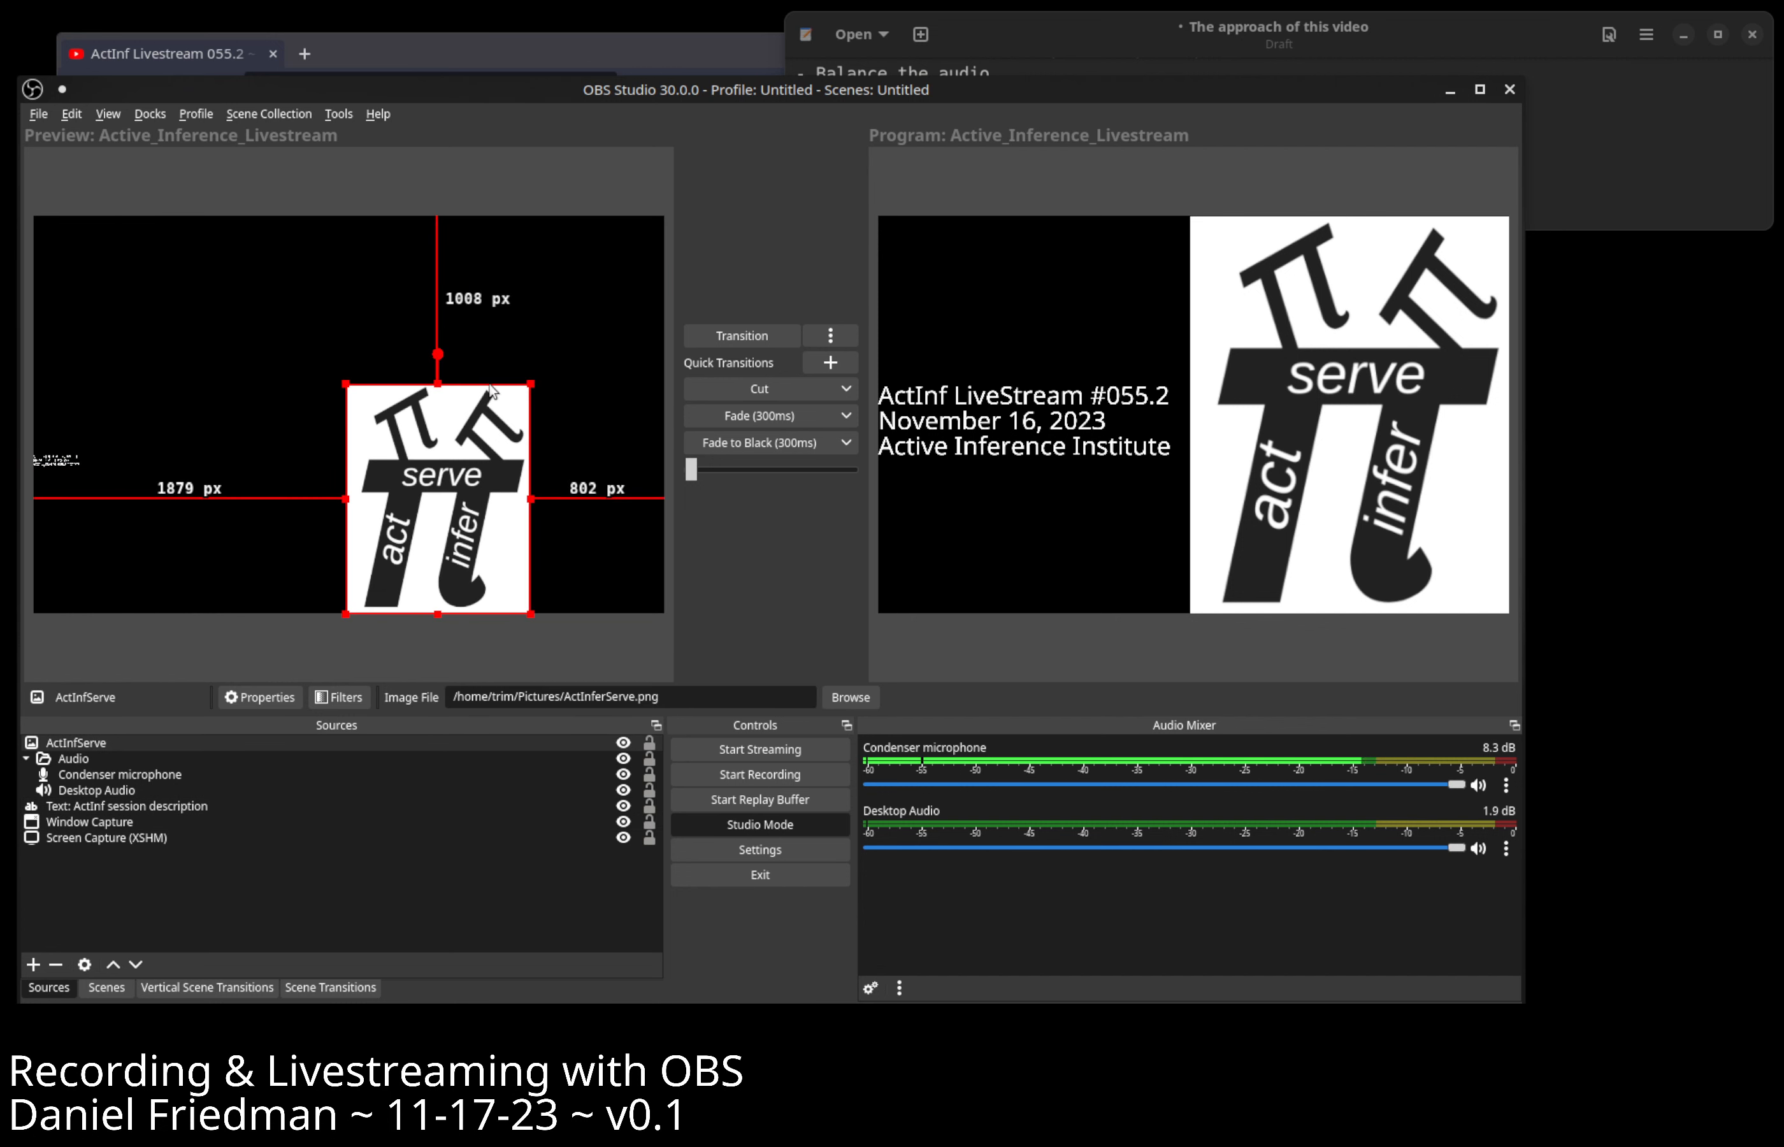
{"action": "left_click", "coordinate": [742, 335]}
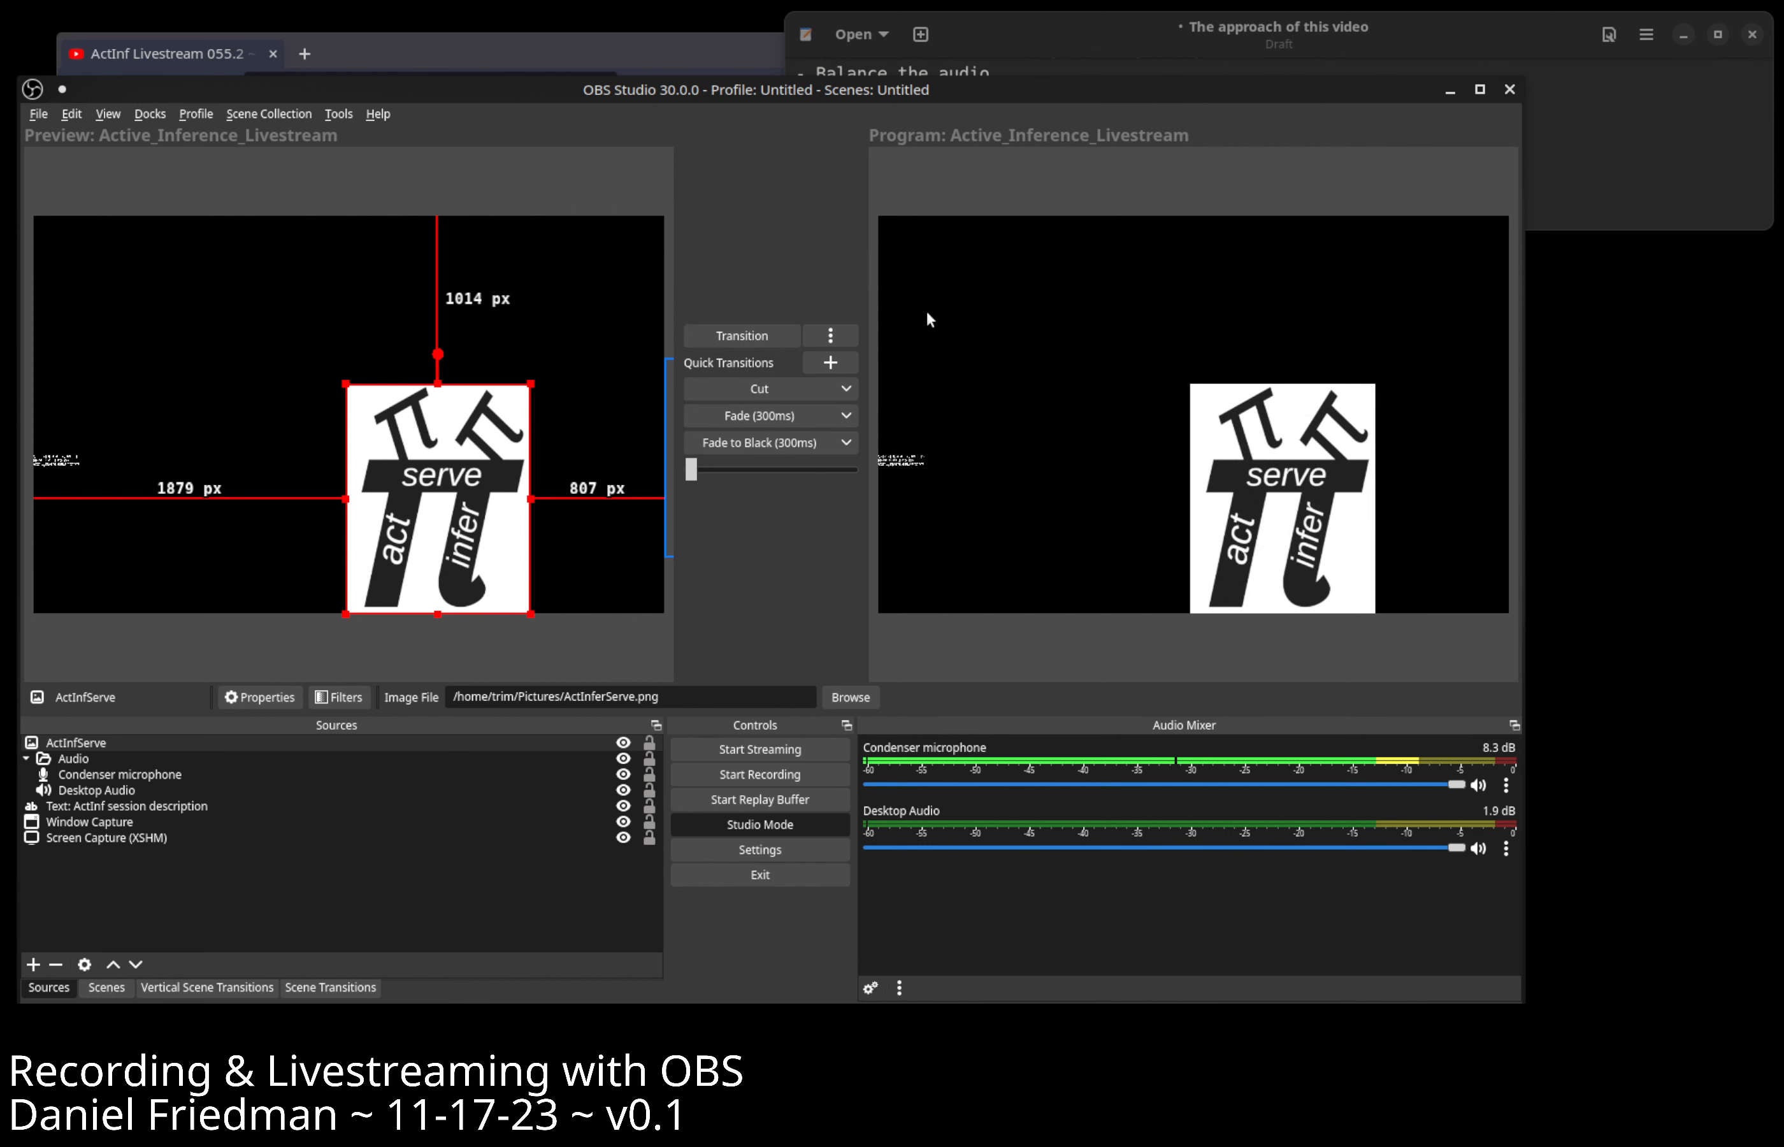
Load the Active_Inference scene into the preview, transition it to the program output, and return to the sources list.
{"action": "left_click", "coordinate": [1063, 50]}
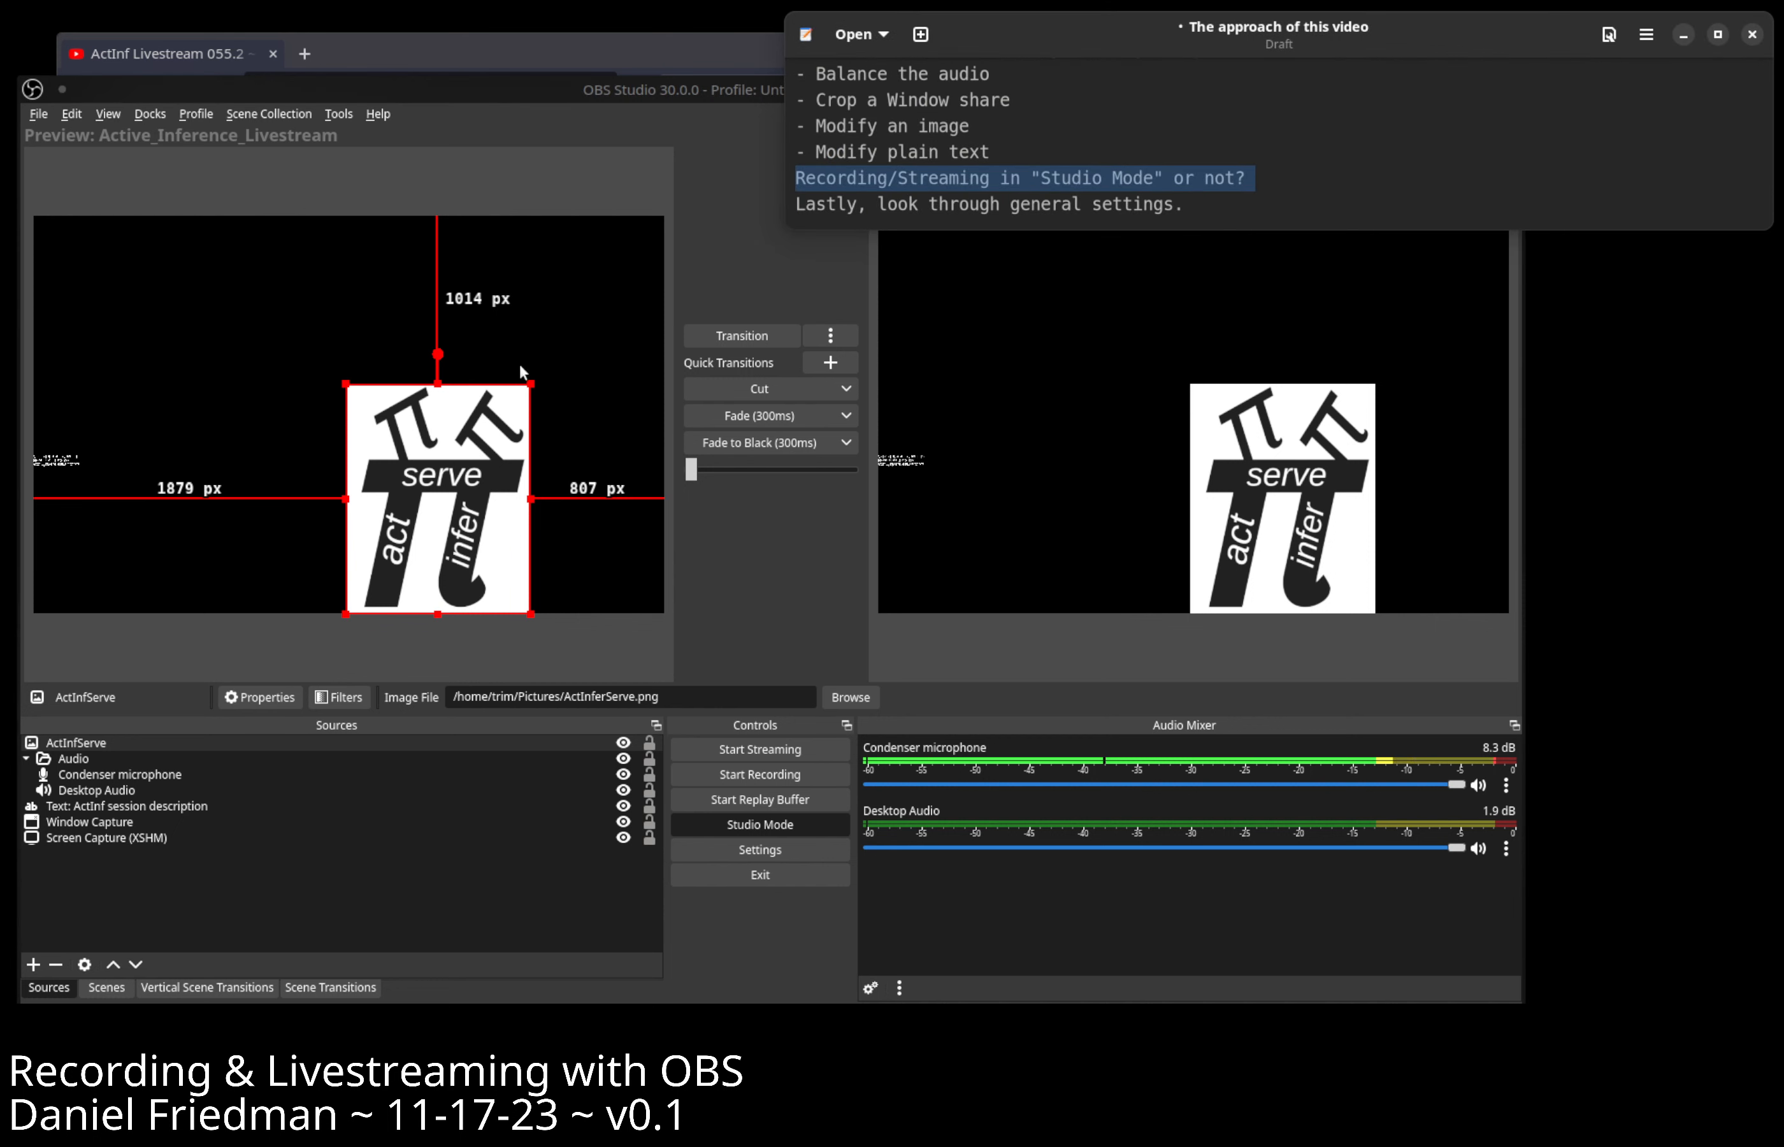
{"action": "left_click", "coordinate": [93, 986]}
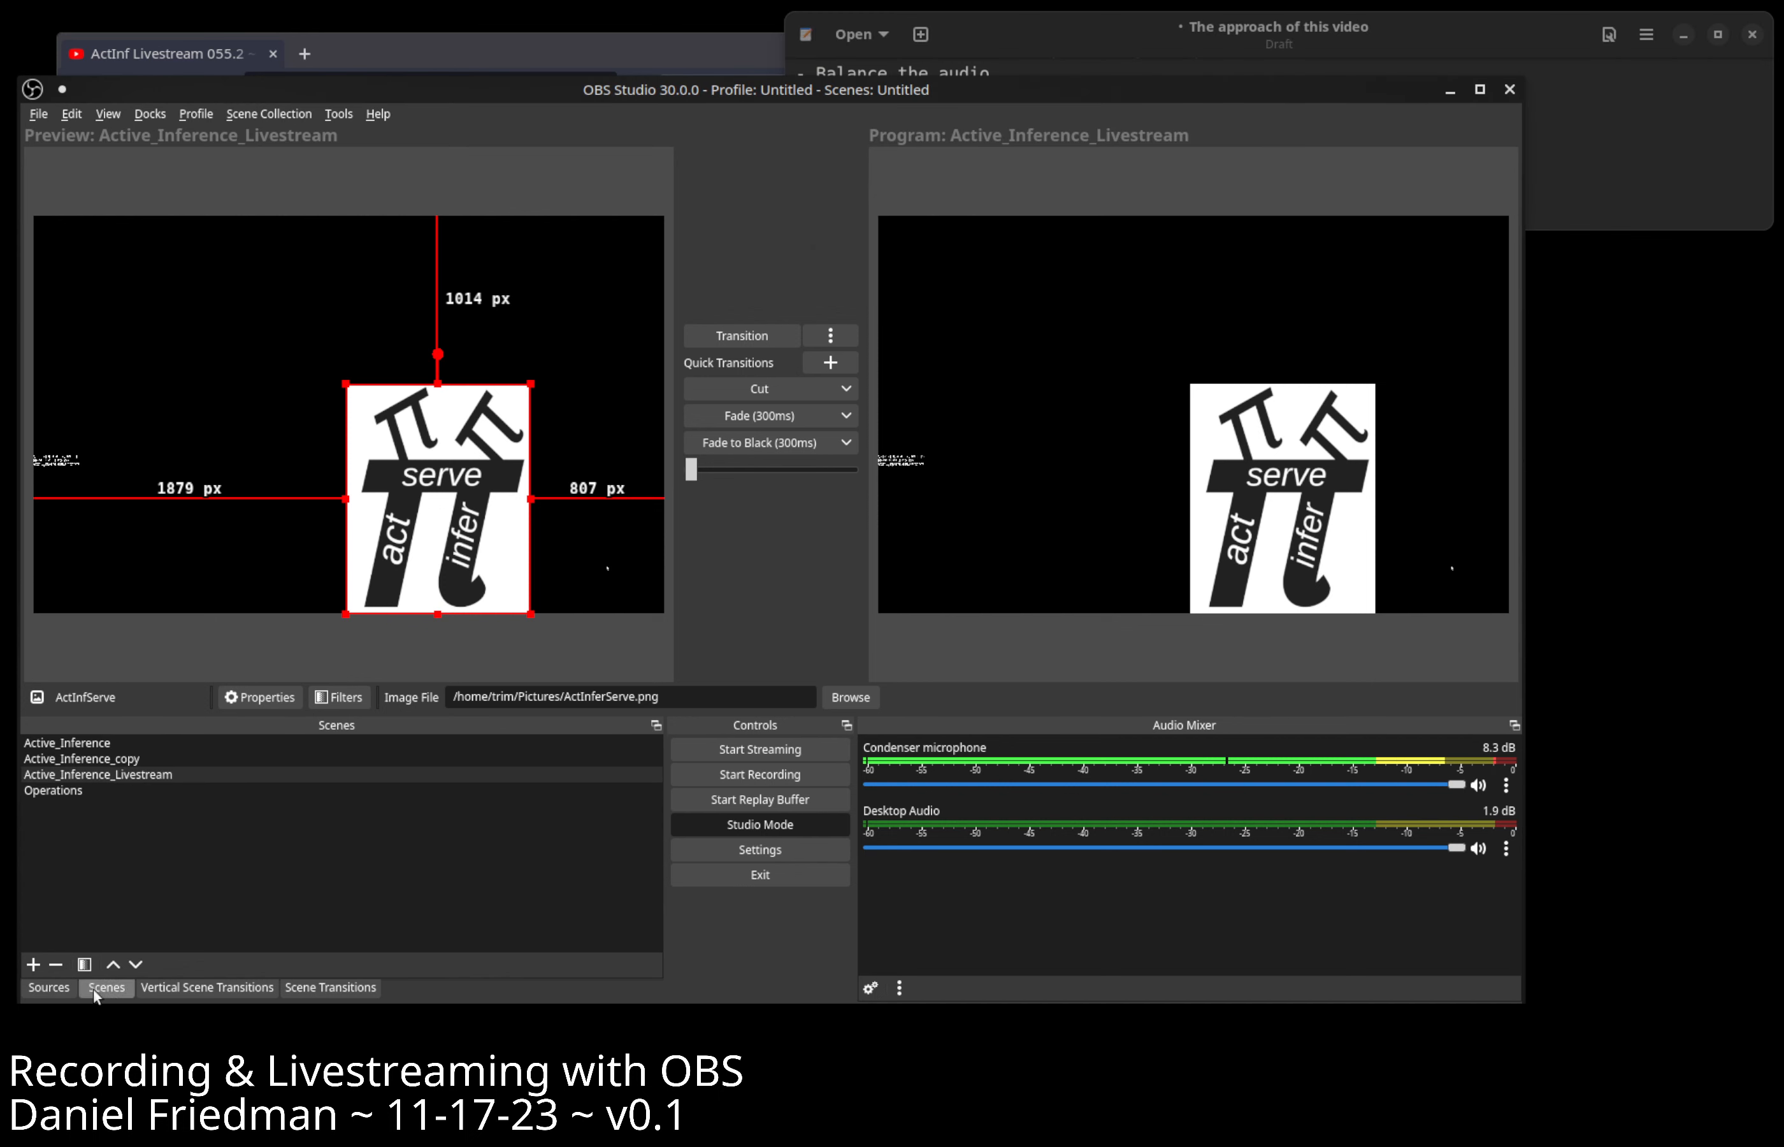
{"action": "left_click", "coordinate": [128, 744]}
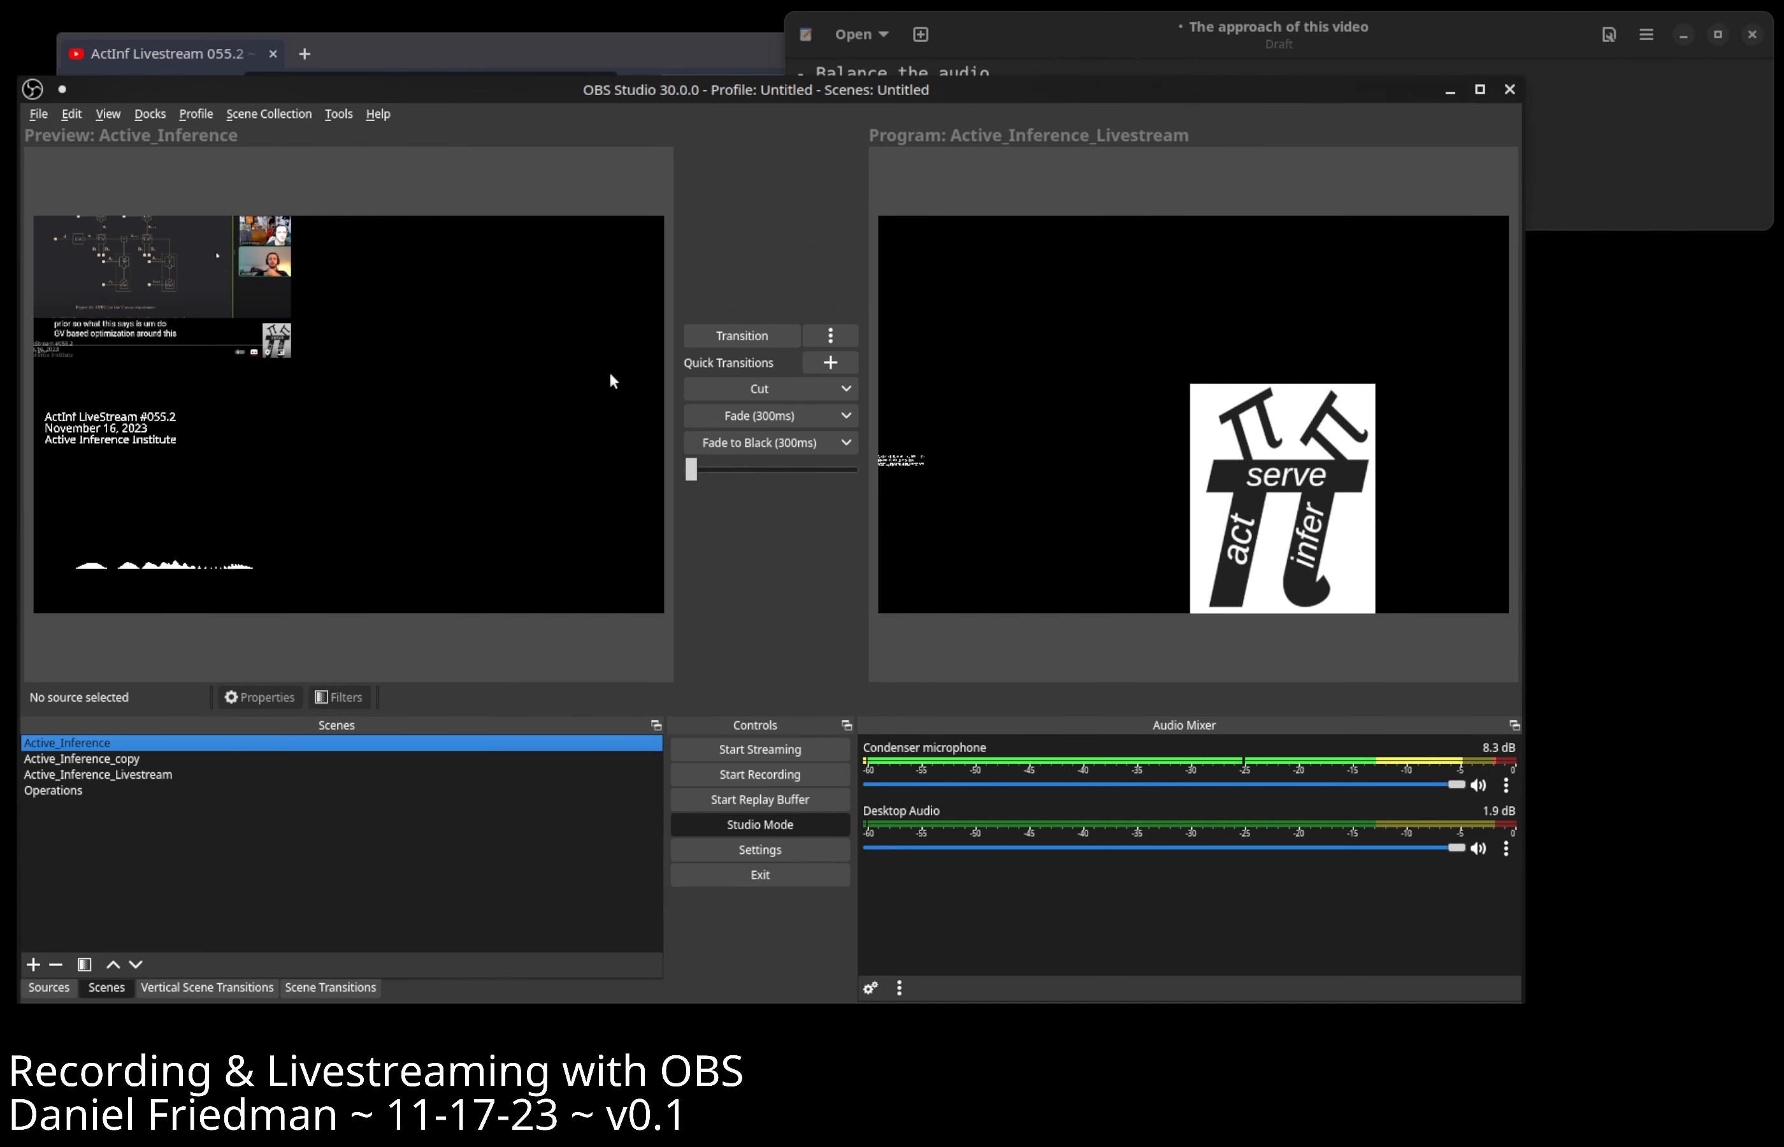
{"action": "left_click", "coordinate": [409, 472]}
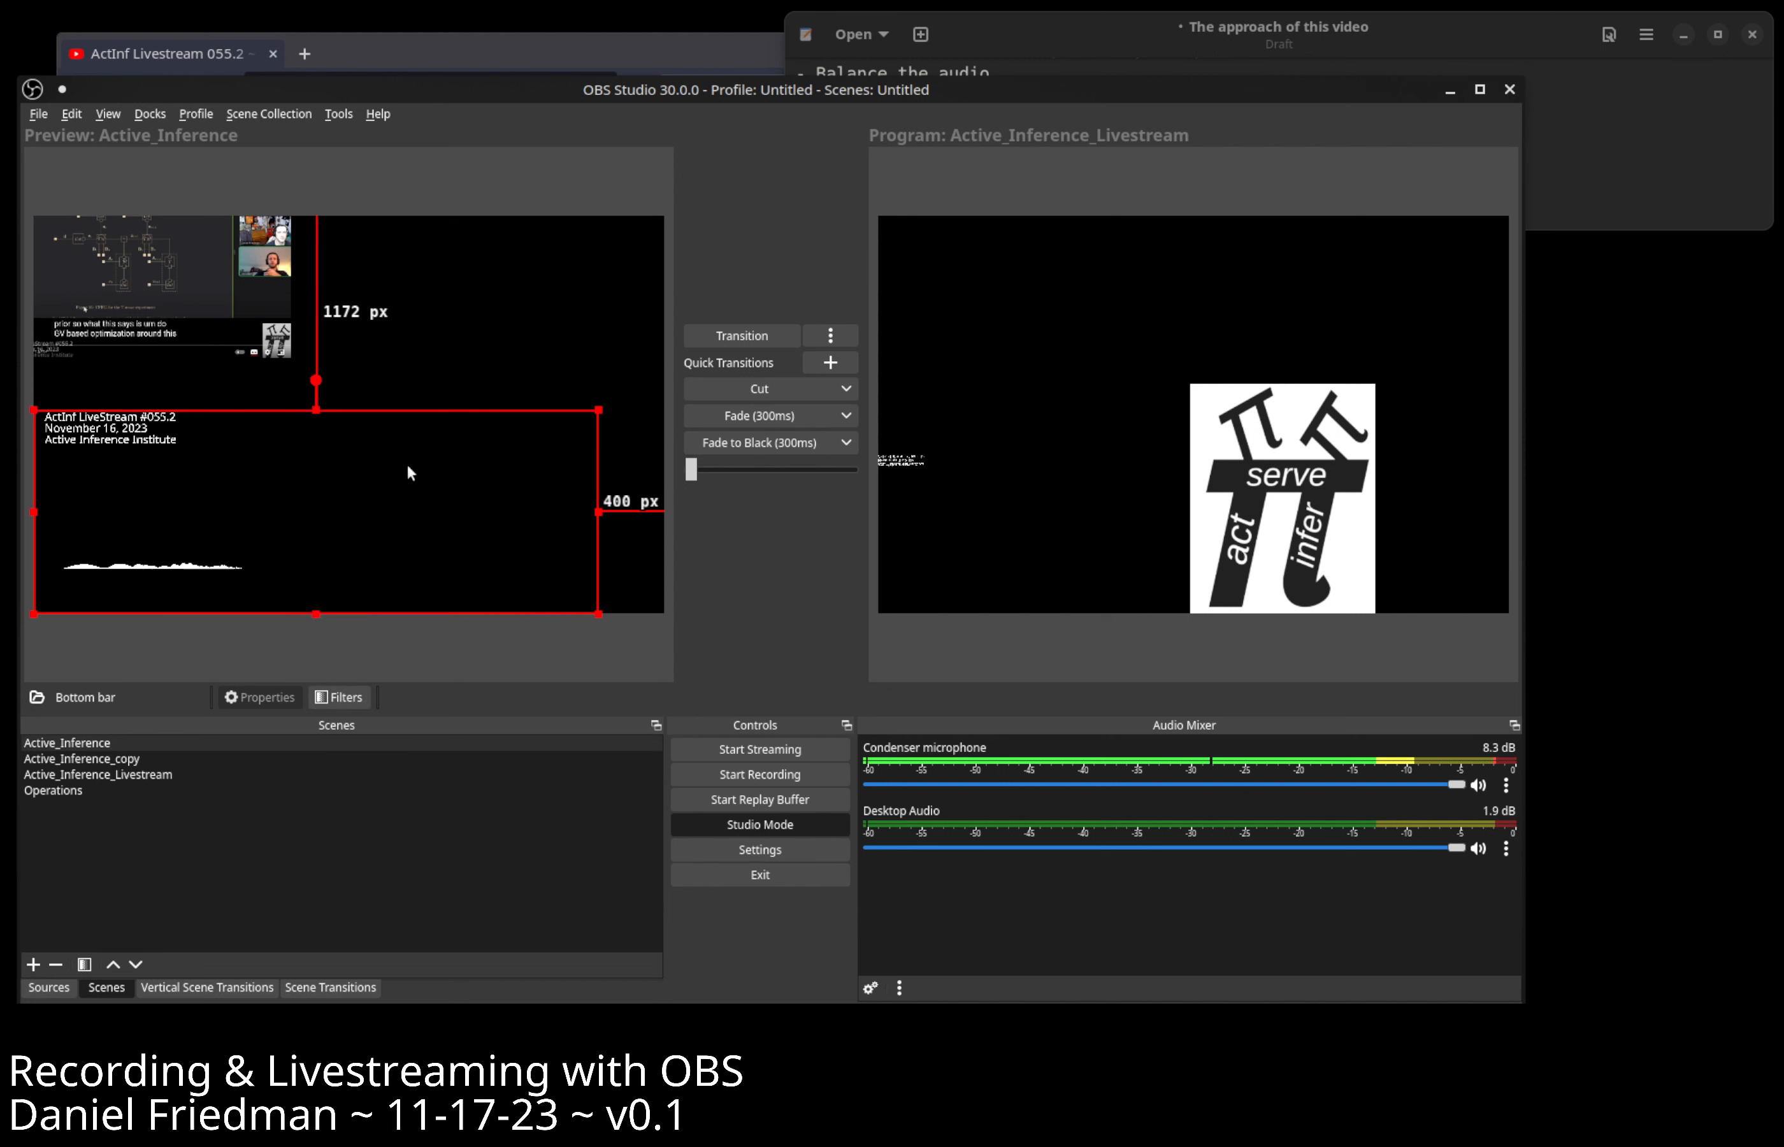
{"action": "left_click", "coordinate": [733, 336]}
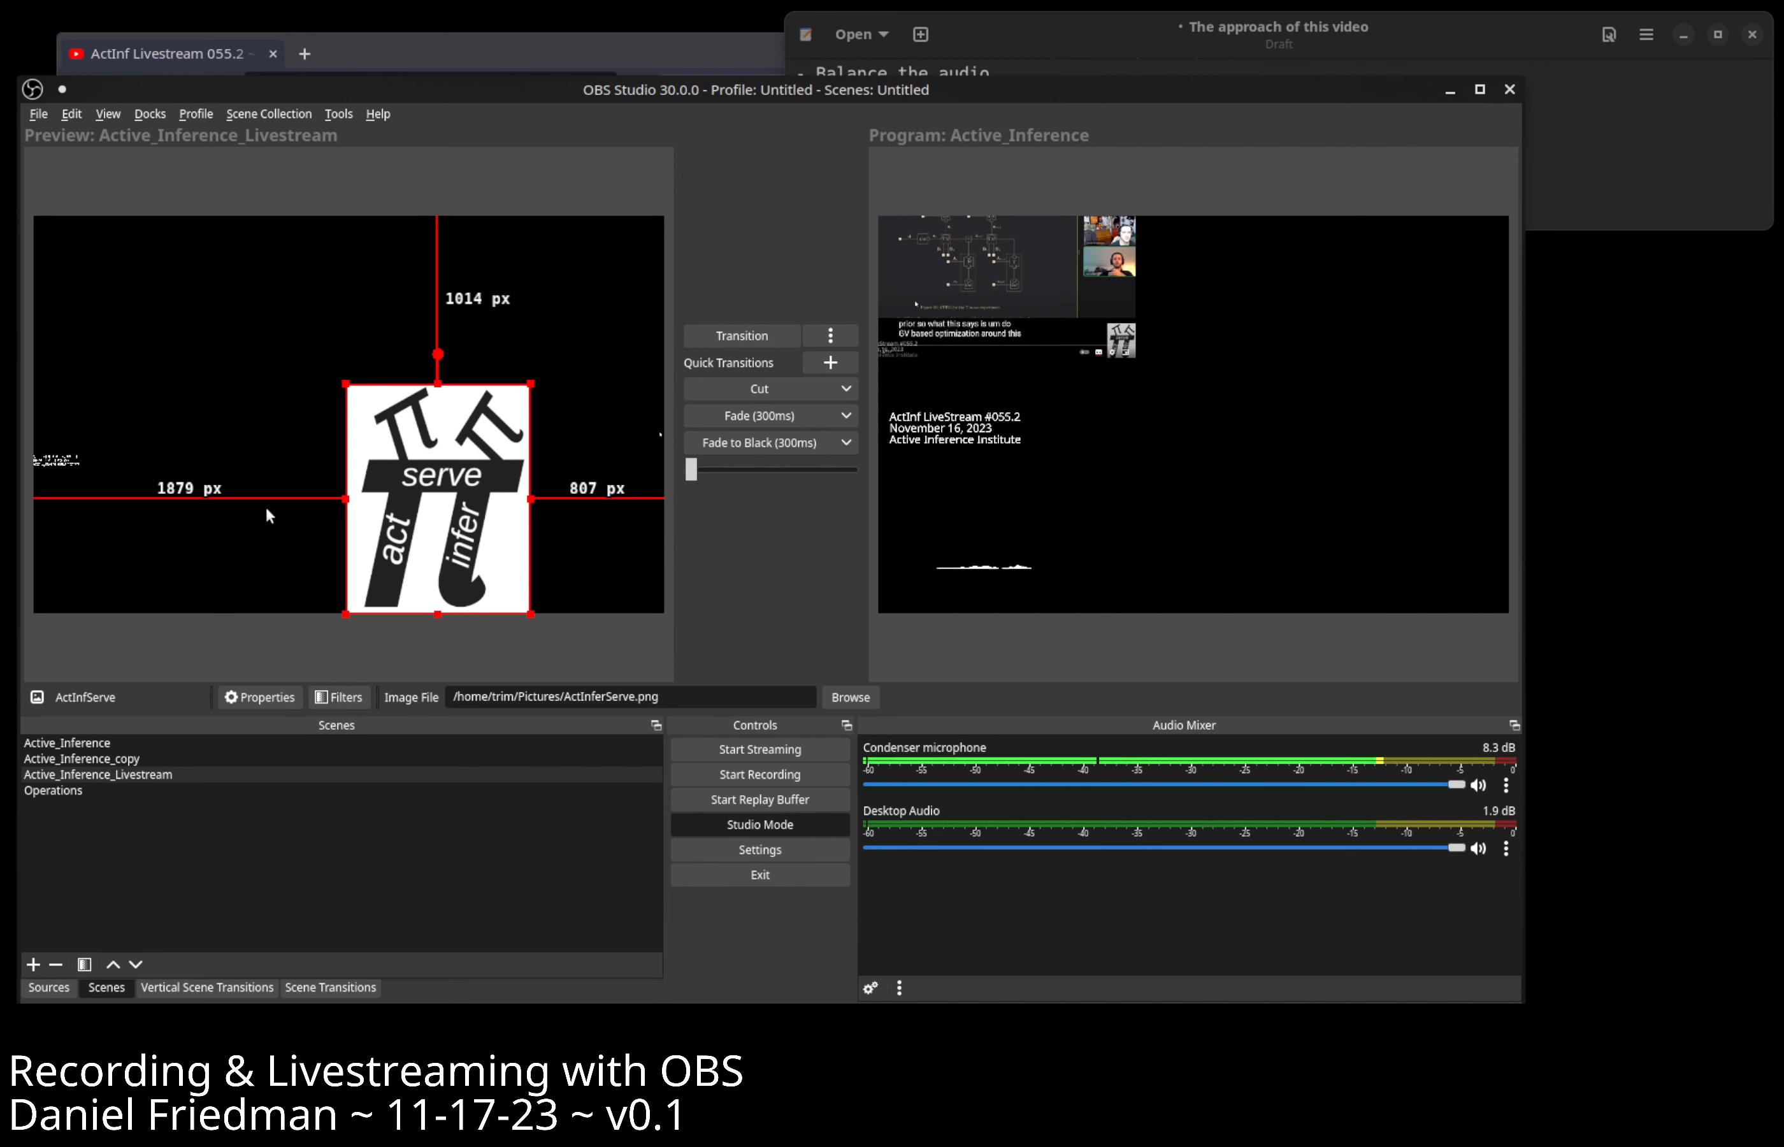
{"action": "left_click", "coordinate": [49, 986]}
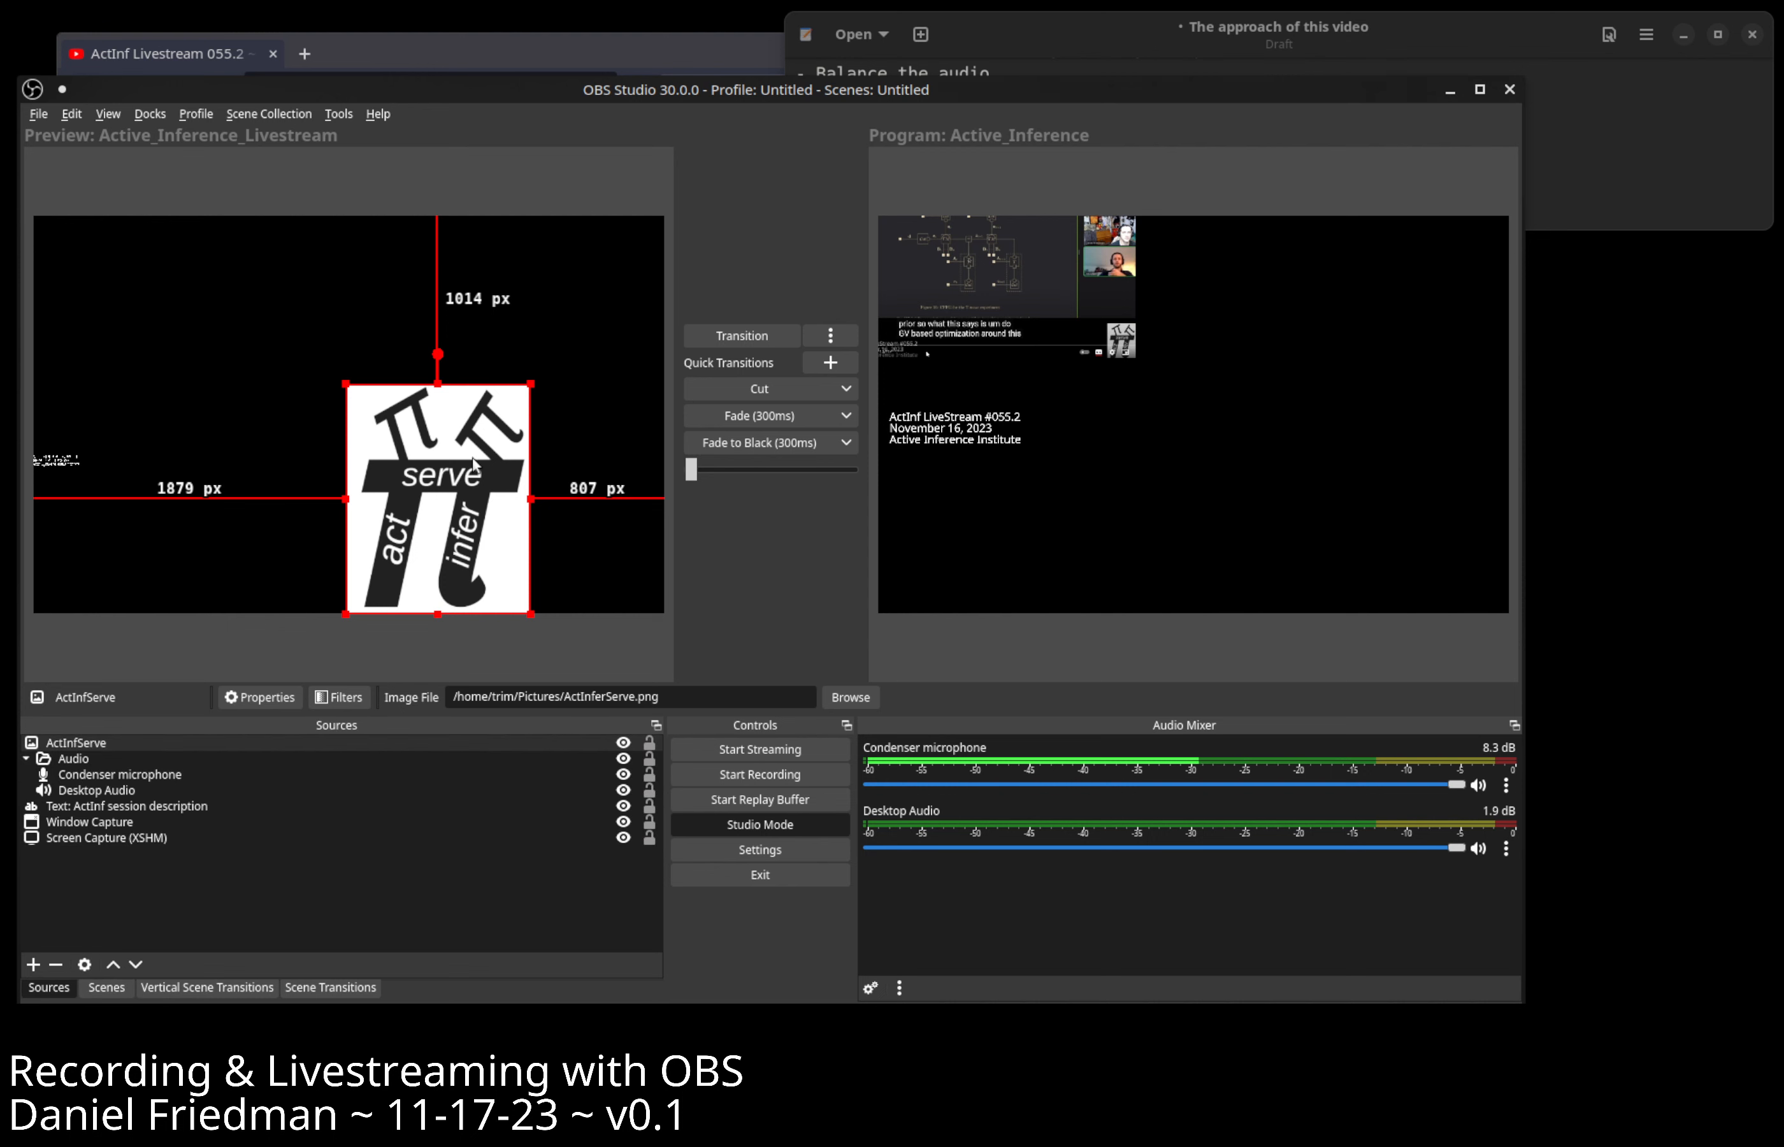
Highlight the note about looking through general settings, open the settings, and examine the General options.
{"action": "triple_click", "coordinate": [956, 174]}
{"action": "triple_click", "coordinate": [963, 204]}
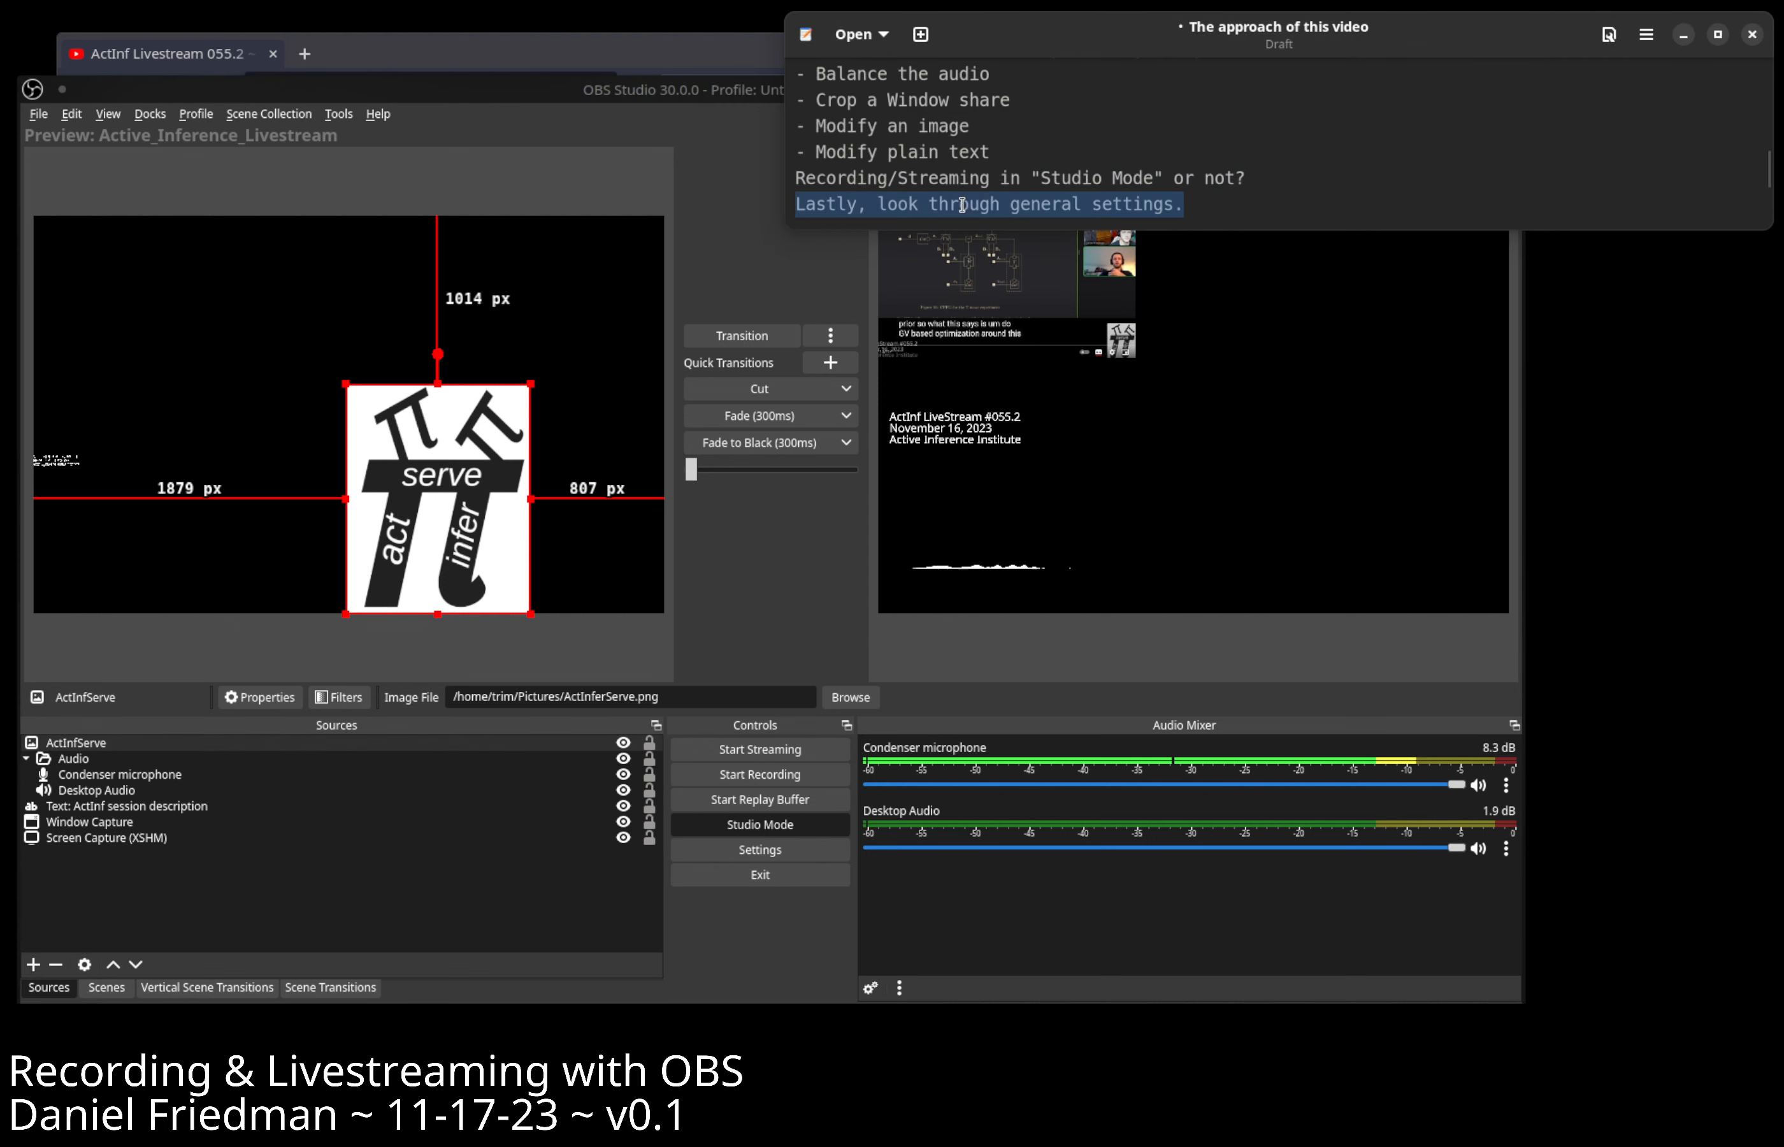
{"action": "left_click", "coordinate": [800, 853]}
{"action": "left_click", "coordinate": [799, 853]}
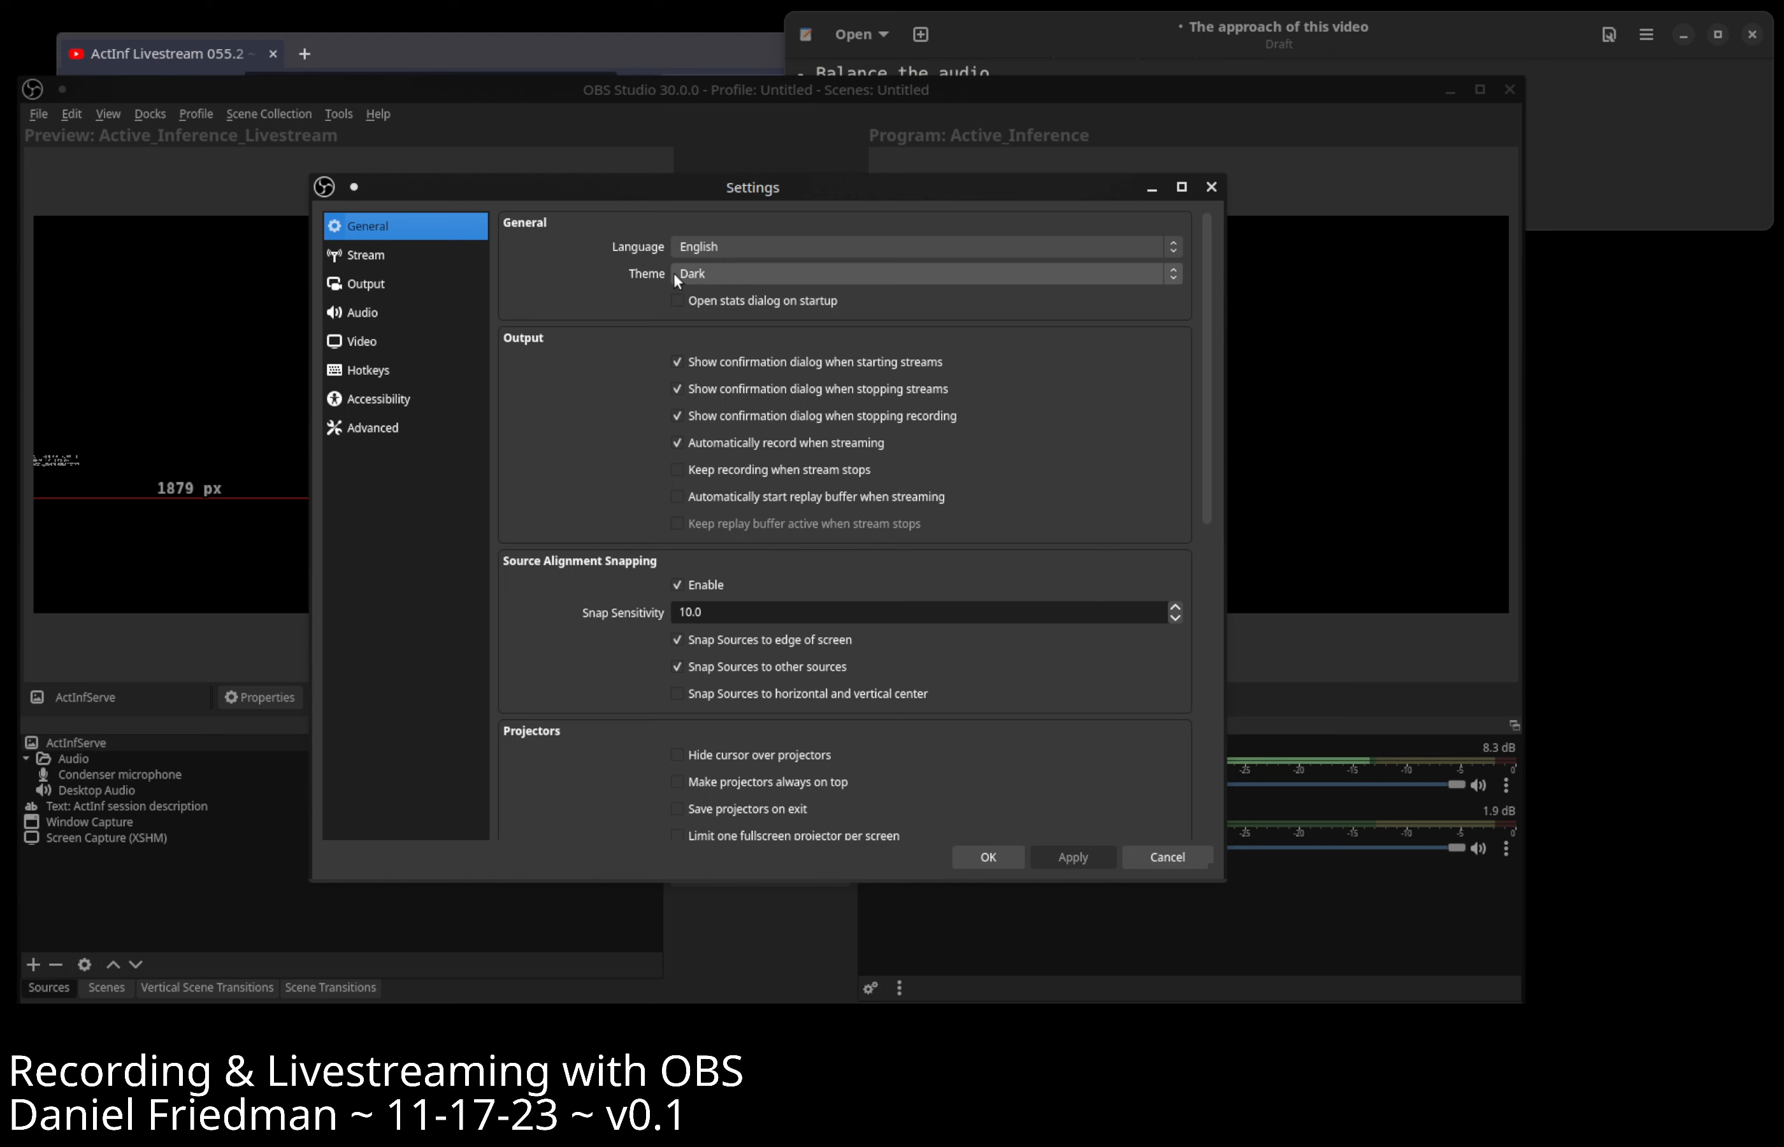
{"action": "scroll", "coordinate": [662, 336], "scroll_direction": "down", "scroll_amount": 10}
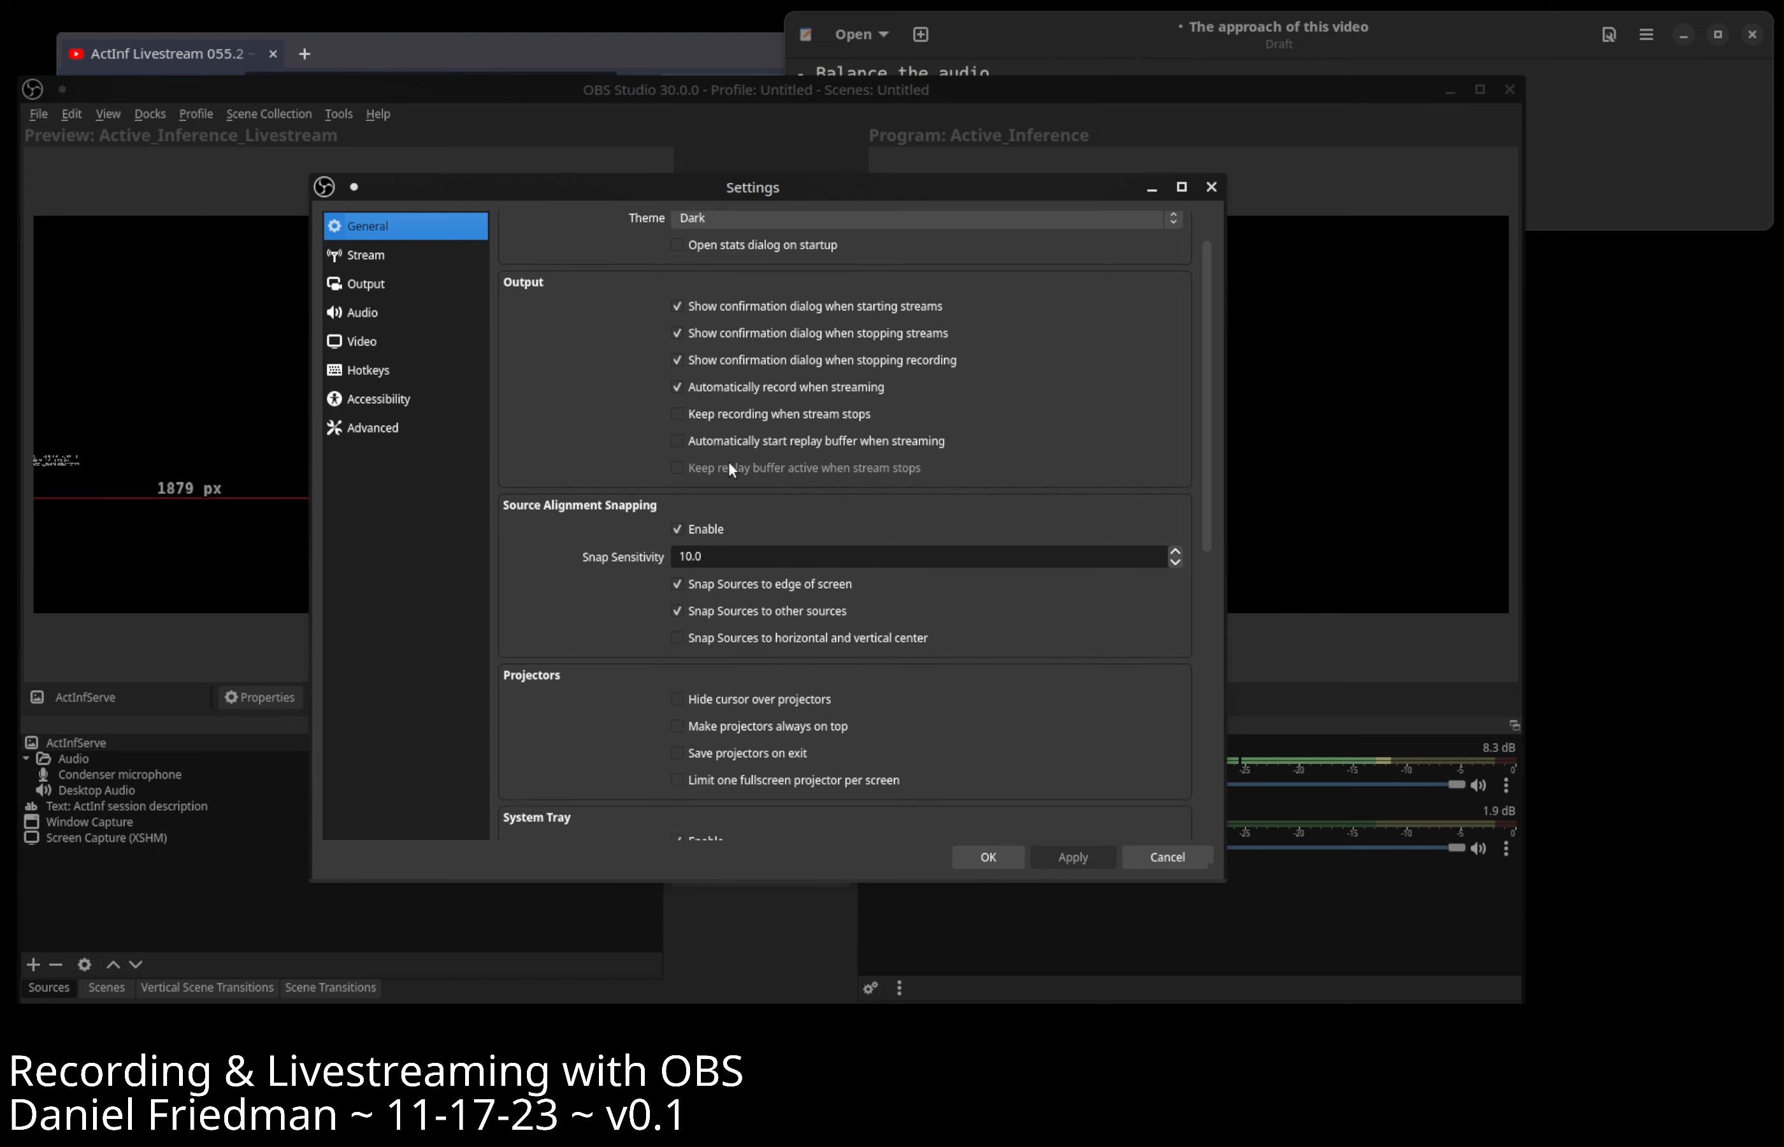
Examine the Stream, Output, Audio and Video settings without changing anything.
{"action": "left_click", "coordinate": [426, 254]}
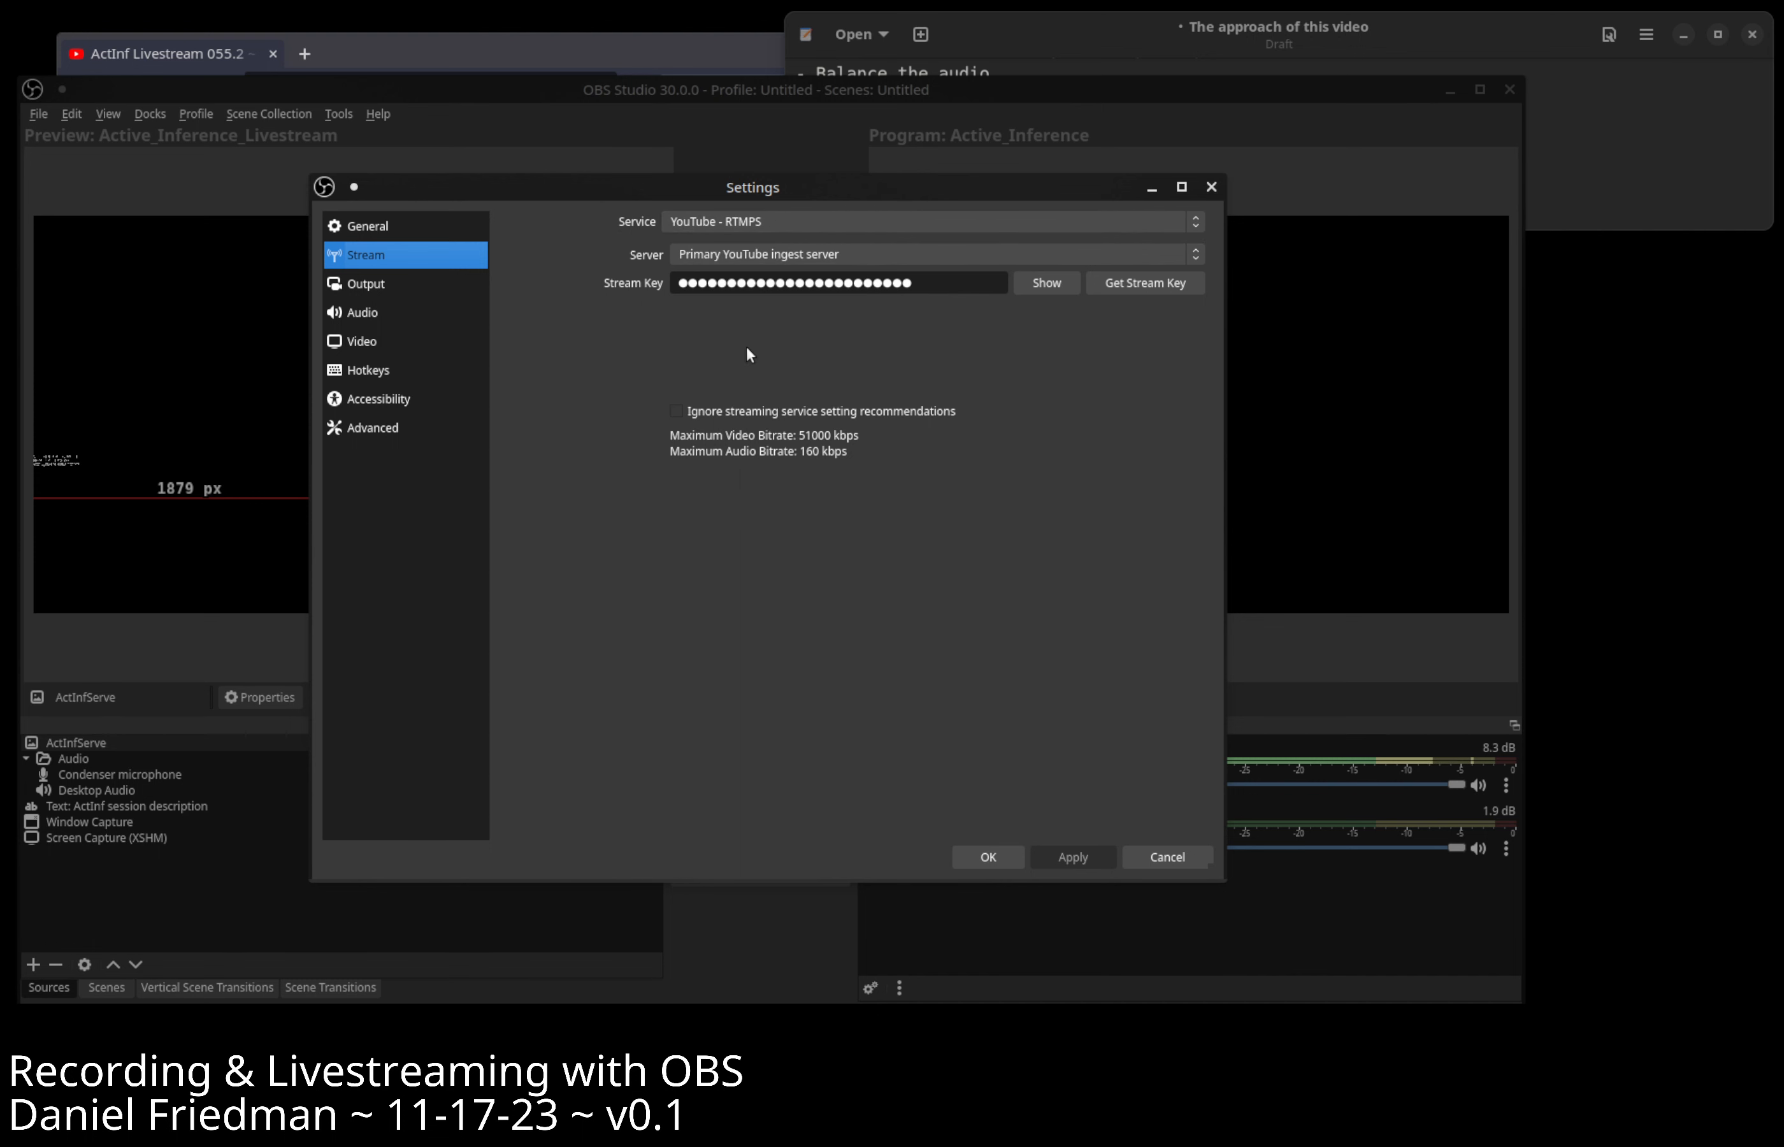
{"action": "left_click", "coordinate": [401, 285]}
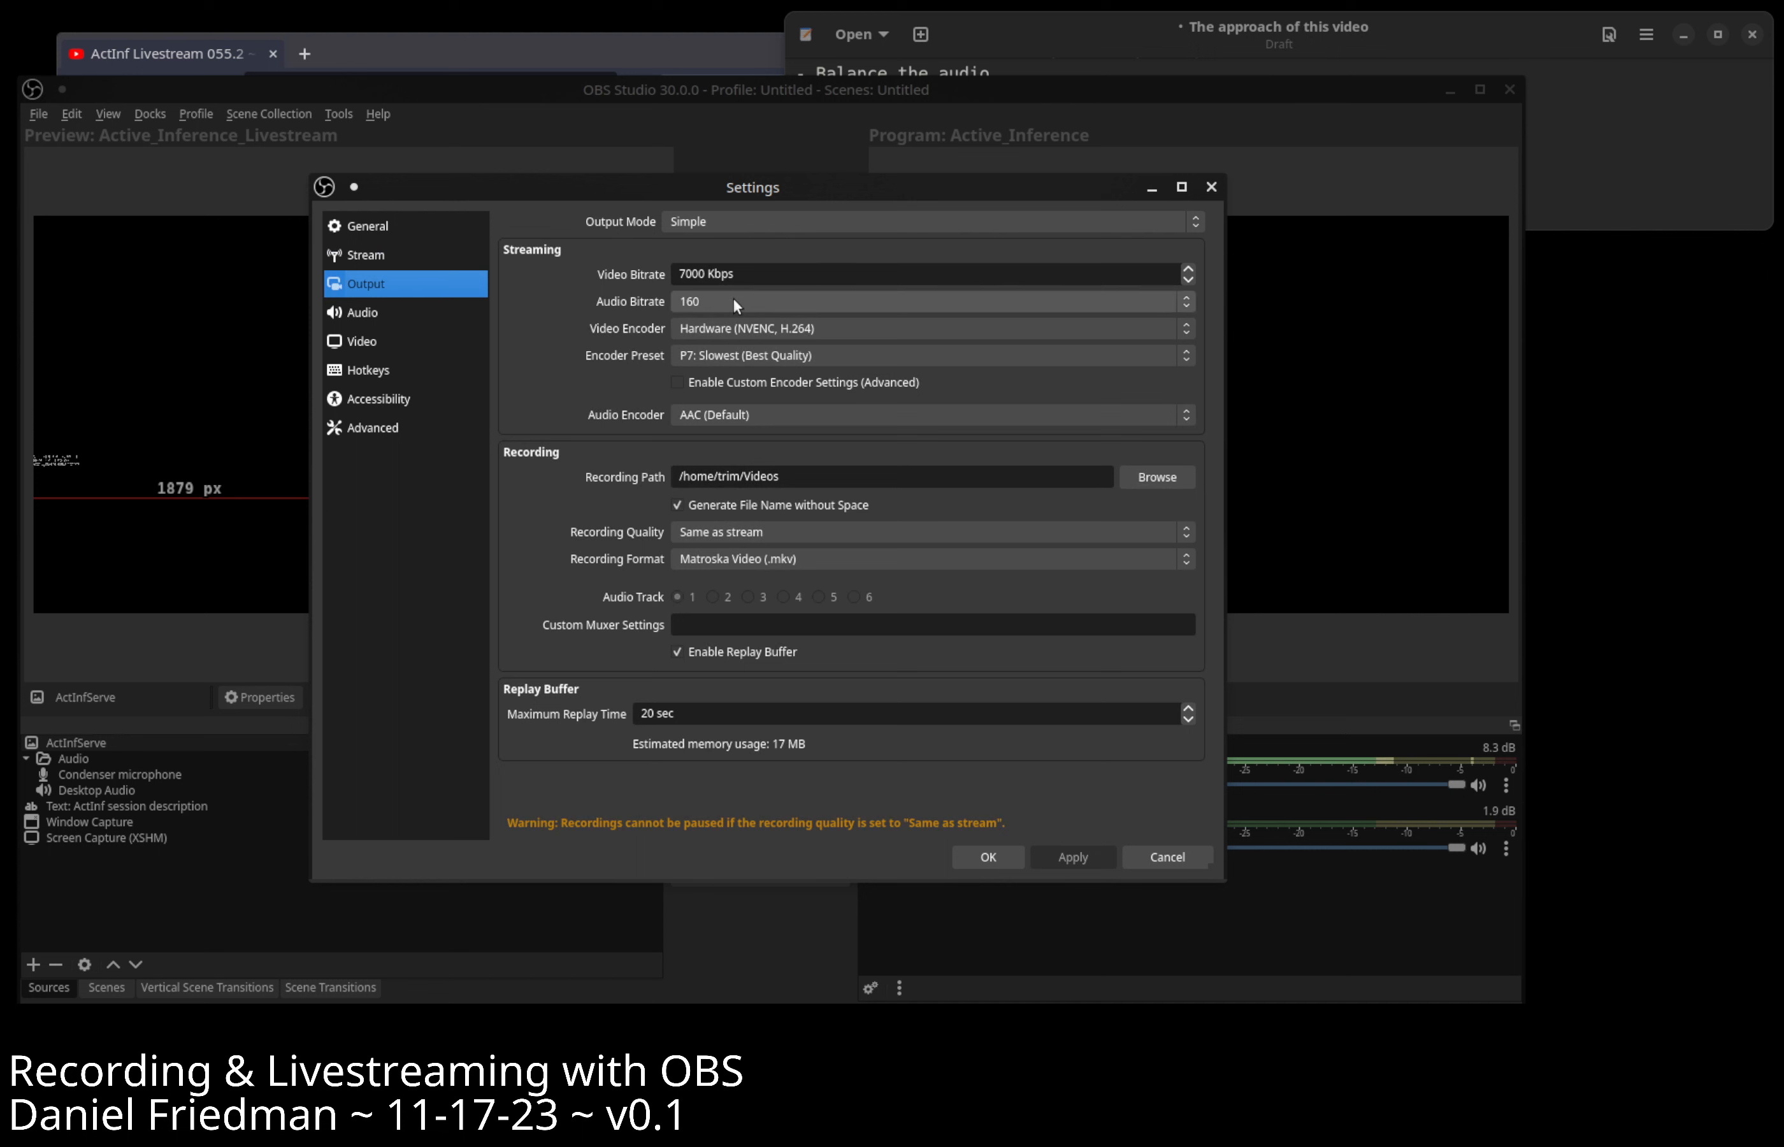
{"action": "left_click", "coordinate": [437, 314]}
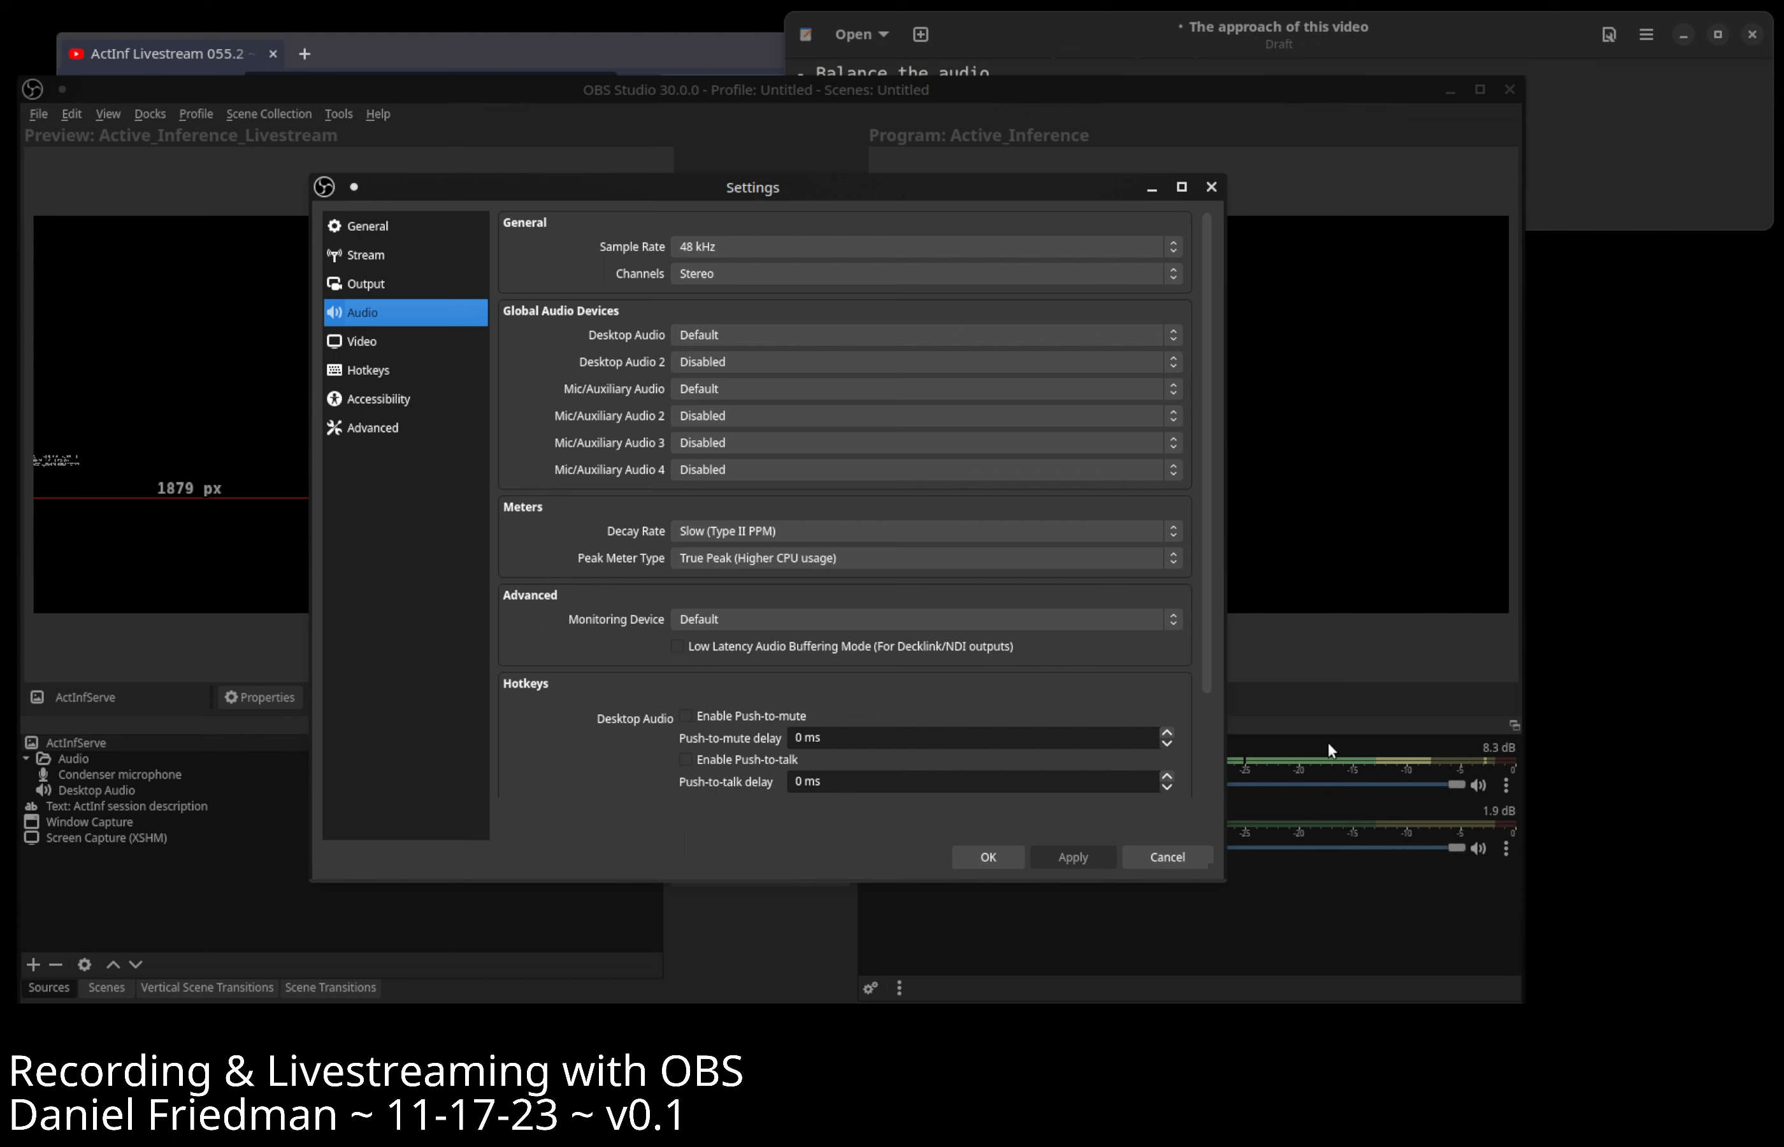
{"action": "left_click", "coordinate": [375, 345]}
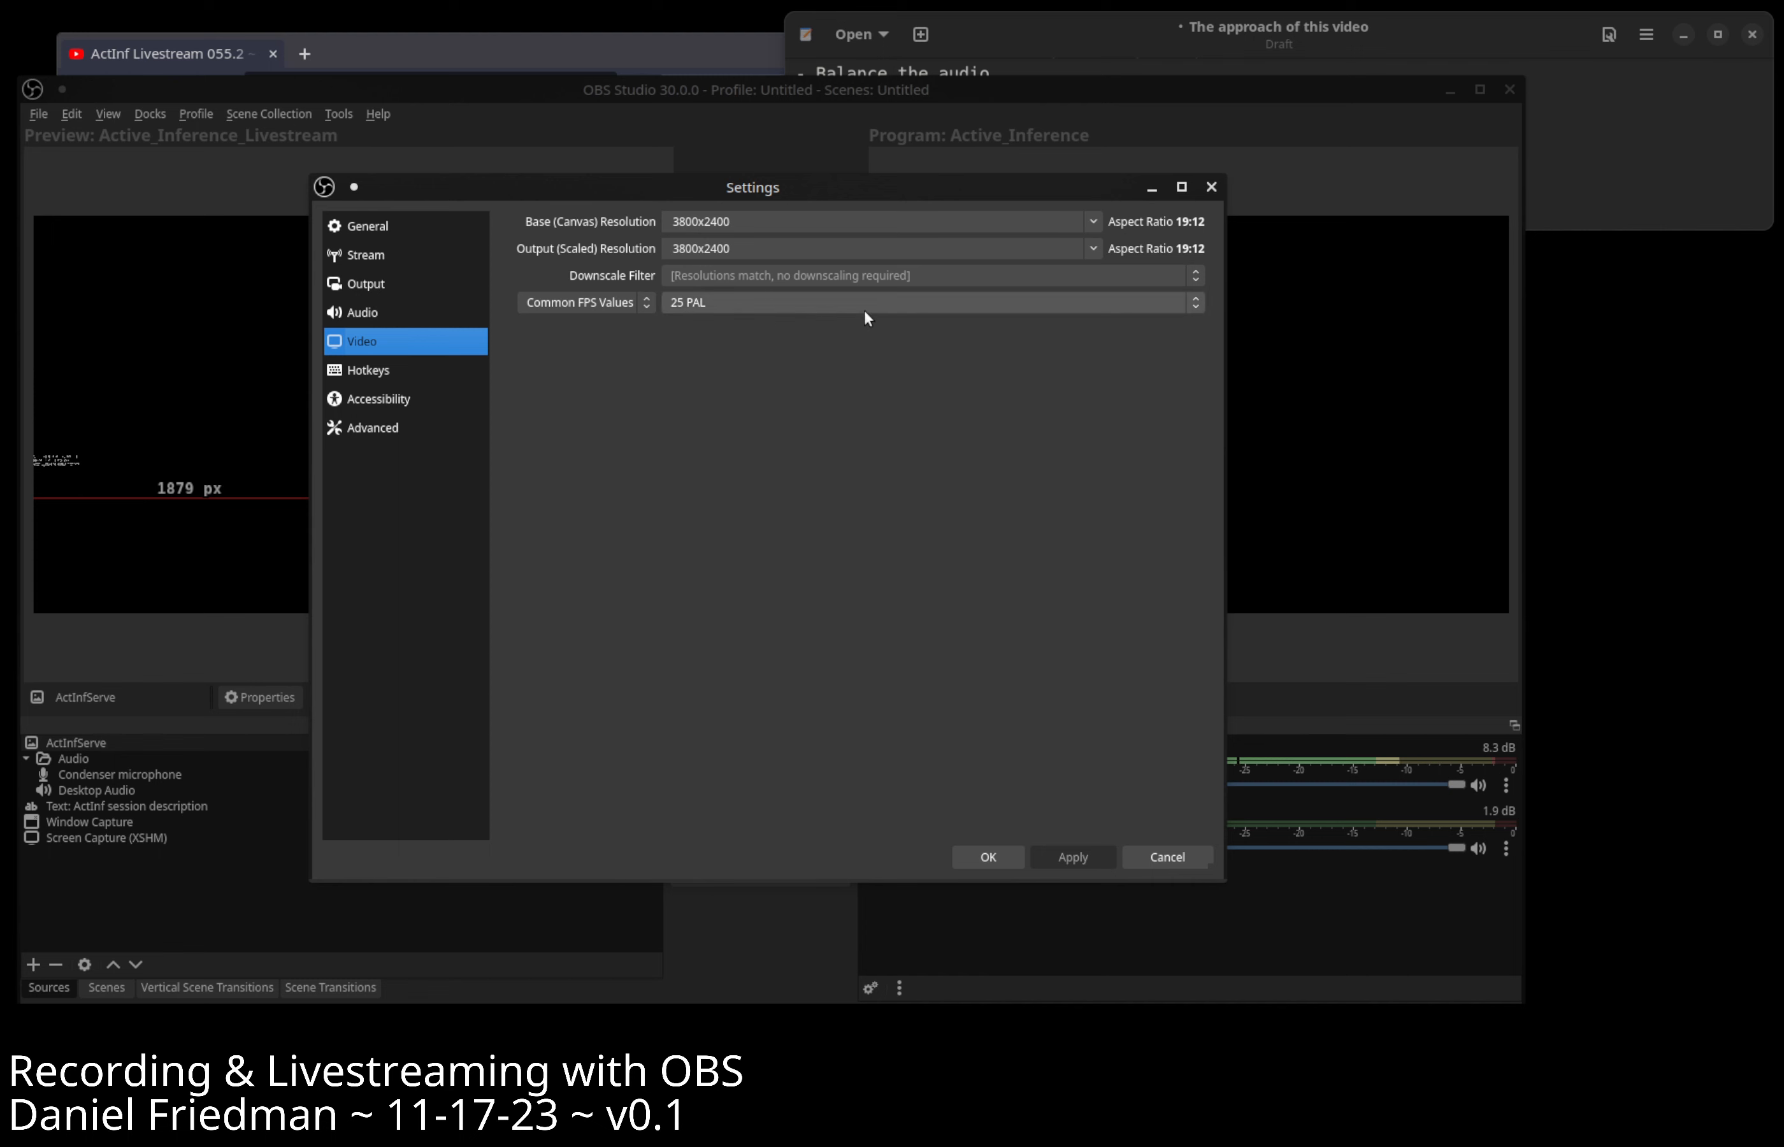
Look through the complete Hotkeys list and examine the Accessibility colors and the Advanced settings down to the Network options.
{"action": "left_click", "coordinate": [418, 372]}
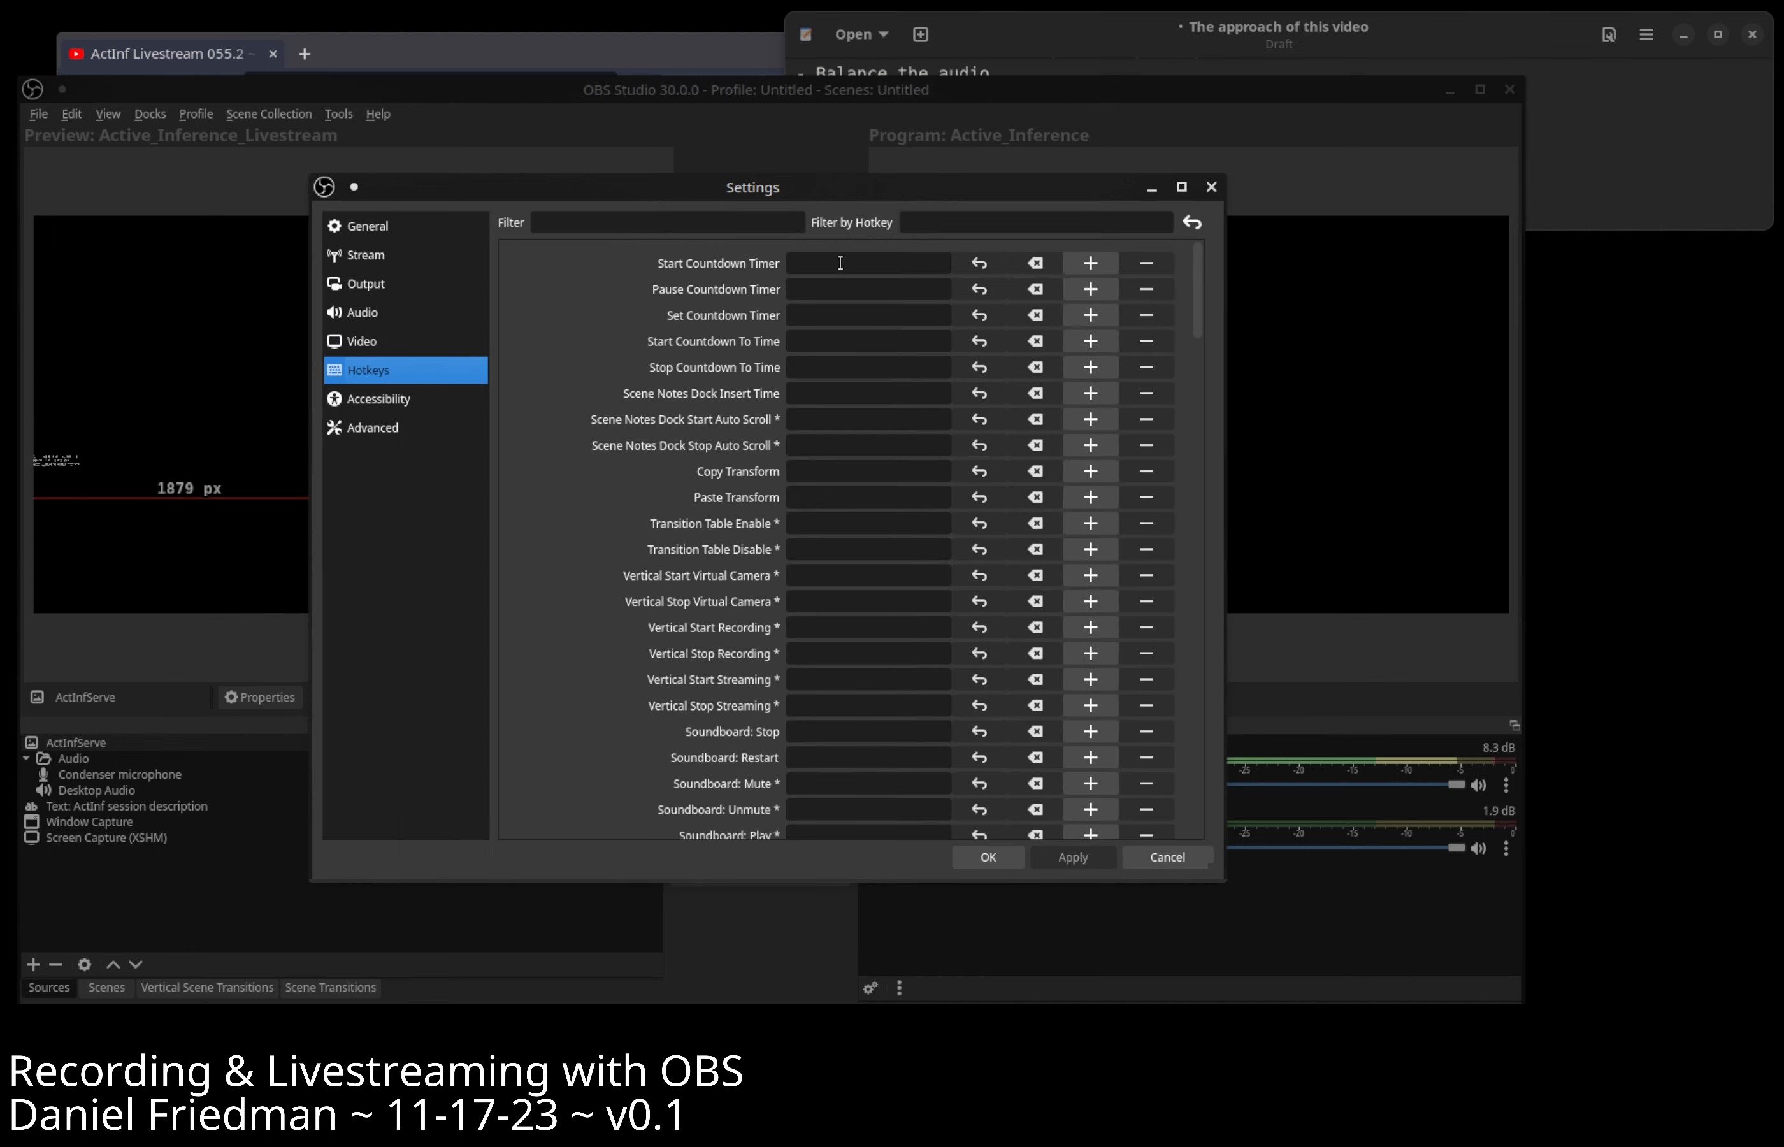
{"action": "scroll", "coordinate": [876, 336], "scroll_direction": "down", "scroll_amount": 20}
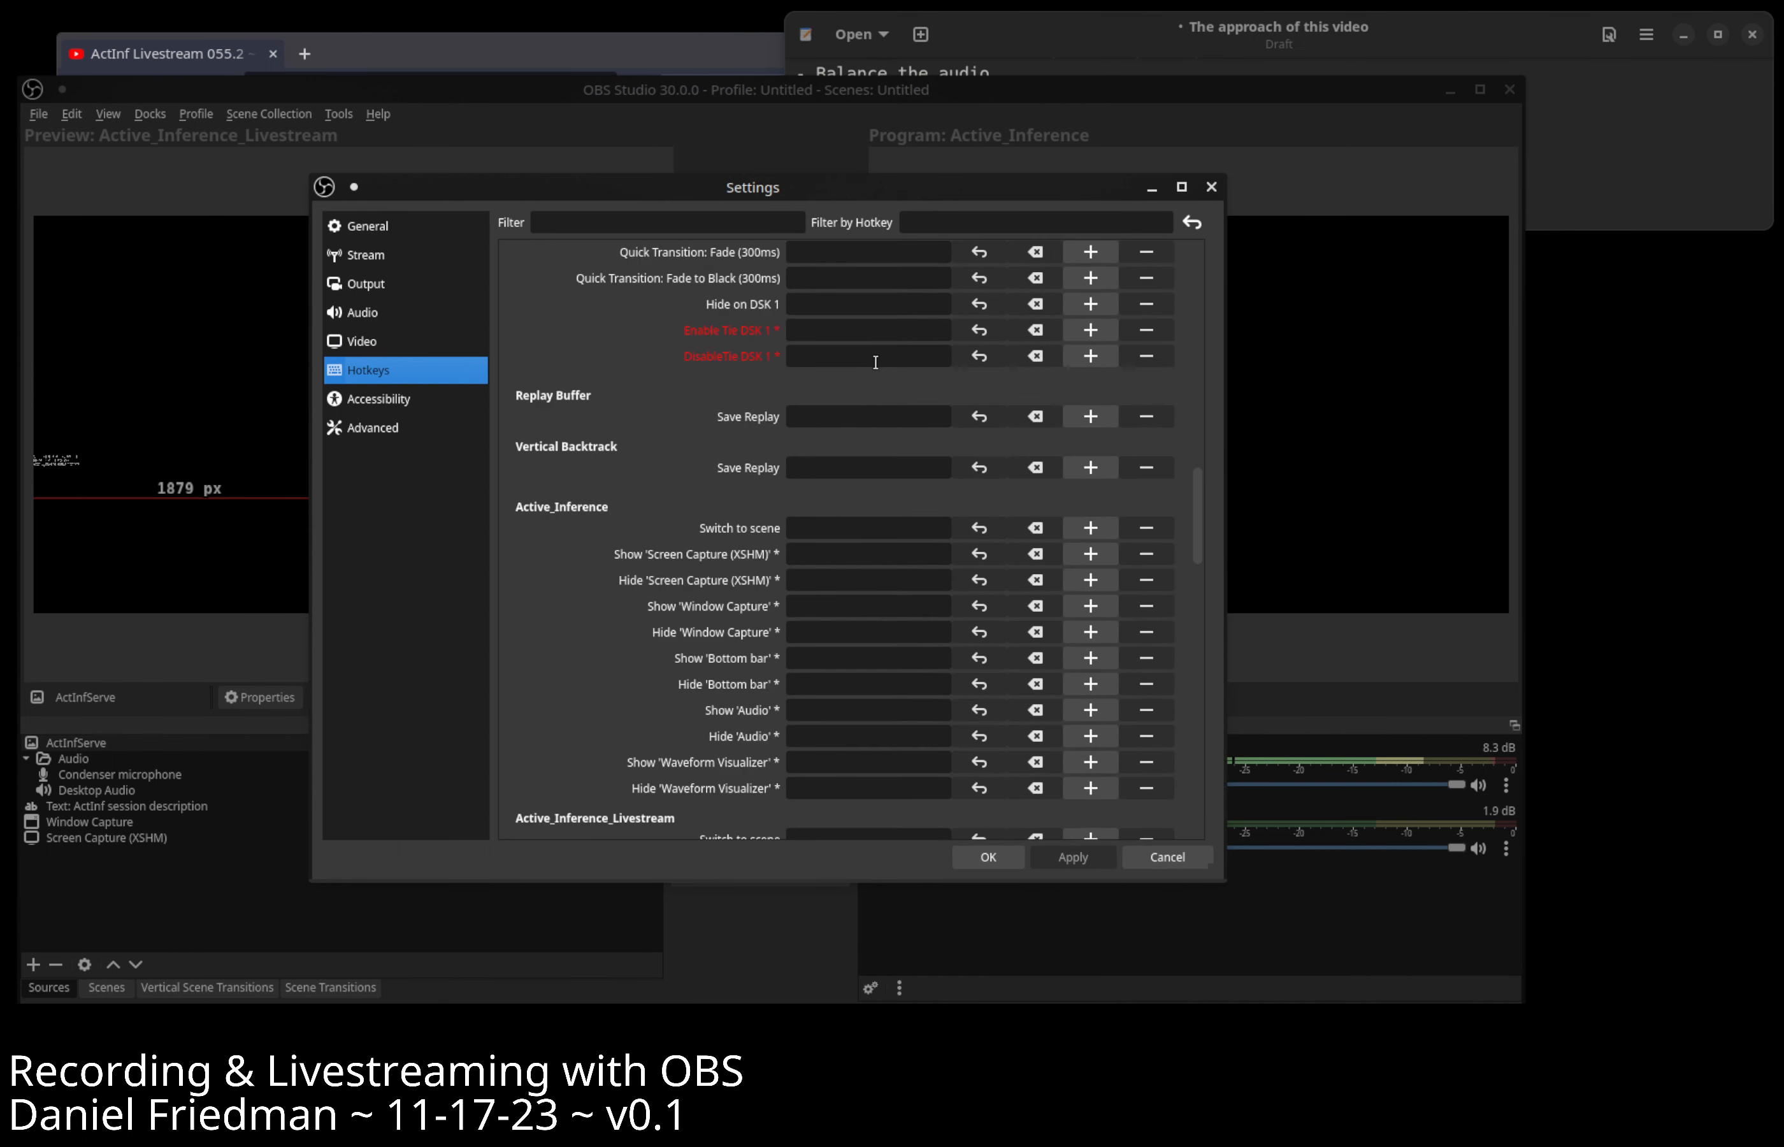
{"action": "scroll", "coordinate": [875, 360], "scroll_direction": "down", "scroll_amount": 8}
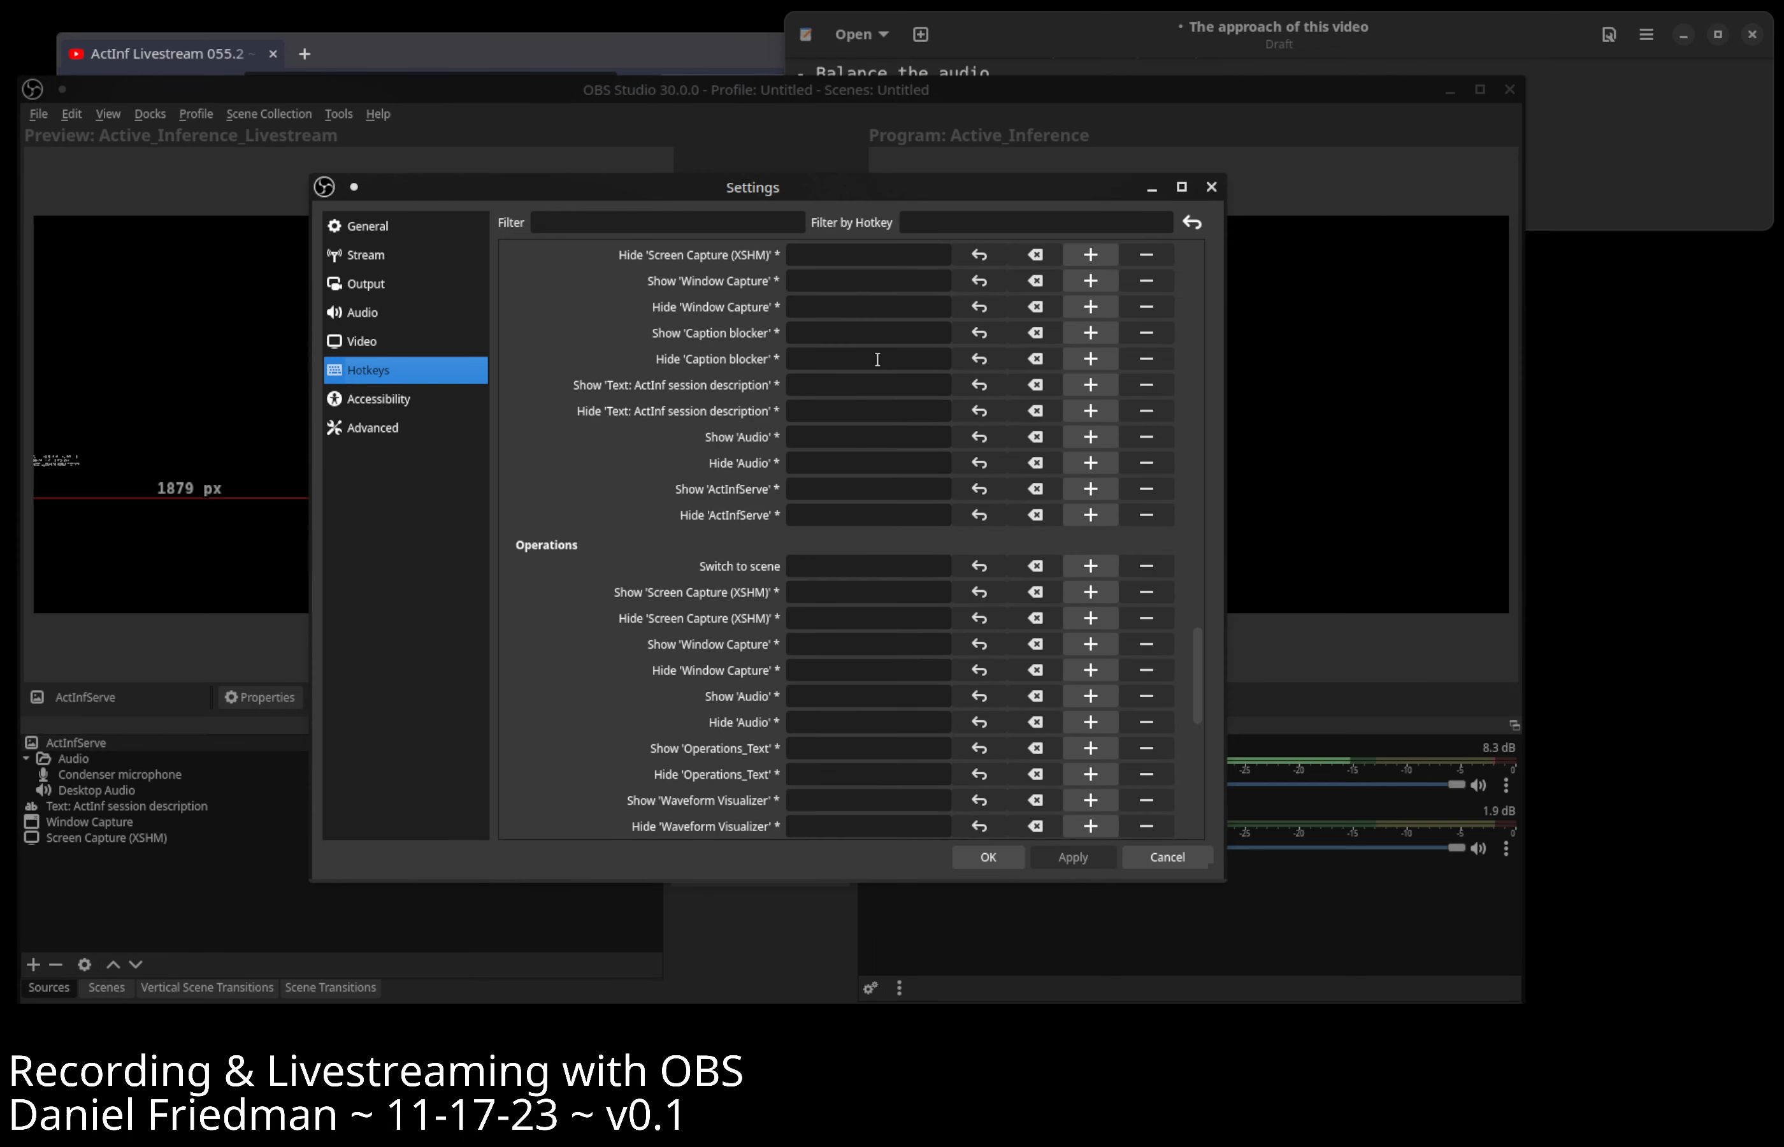
{"action": "scroll", "coordinate": [876, 360], "scroll_direction": "down", "scroll_amount": 10}
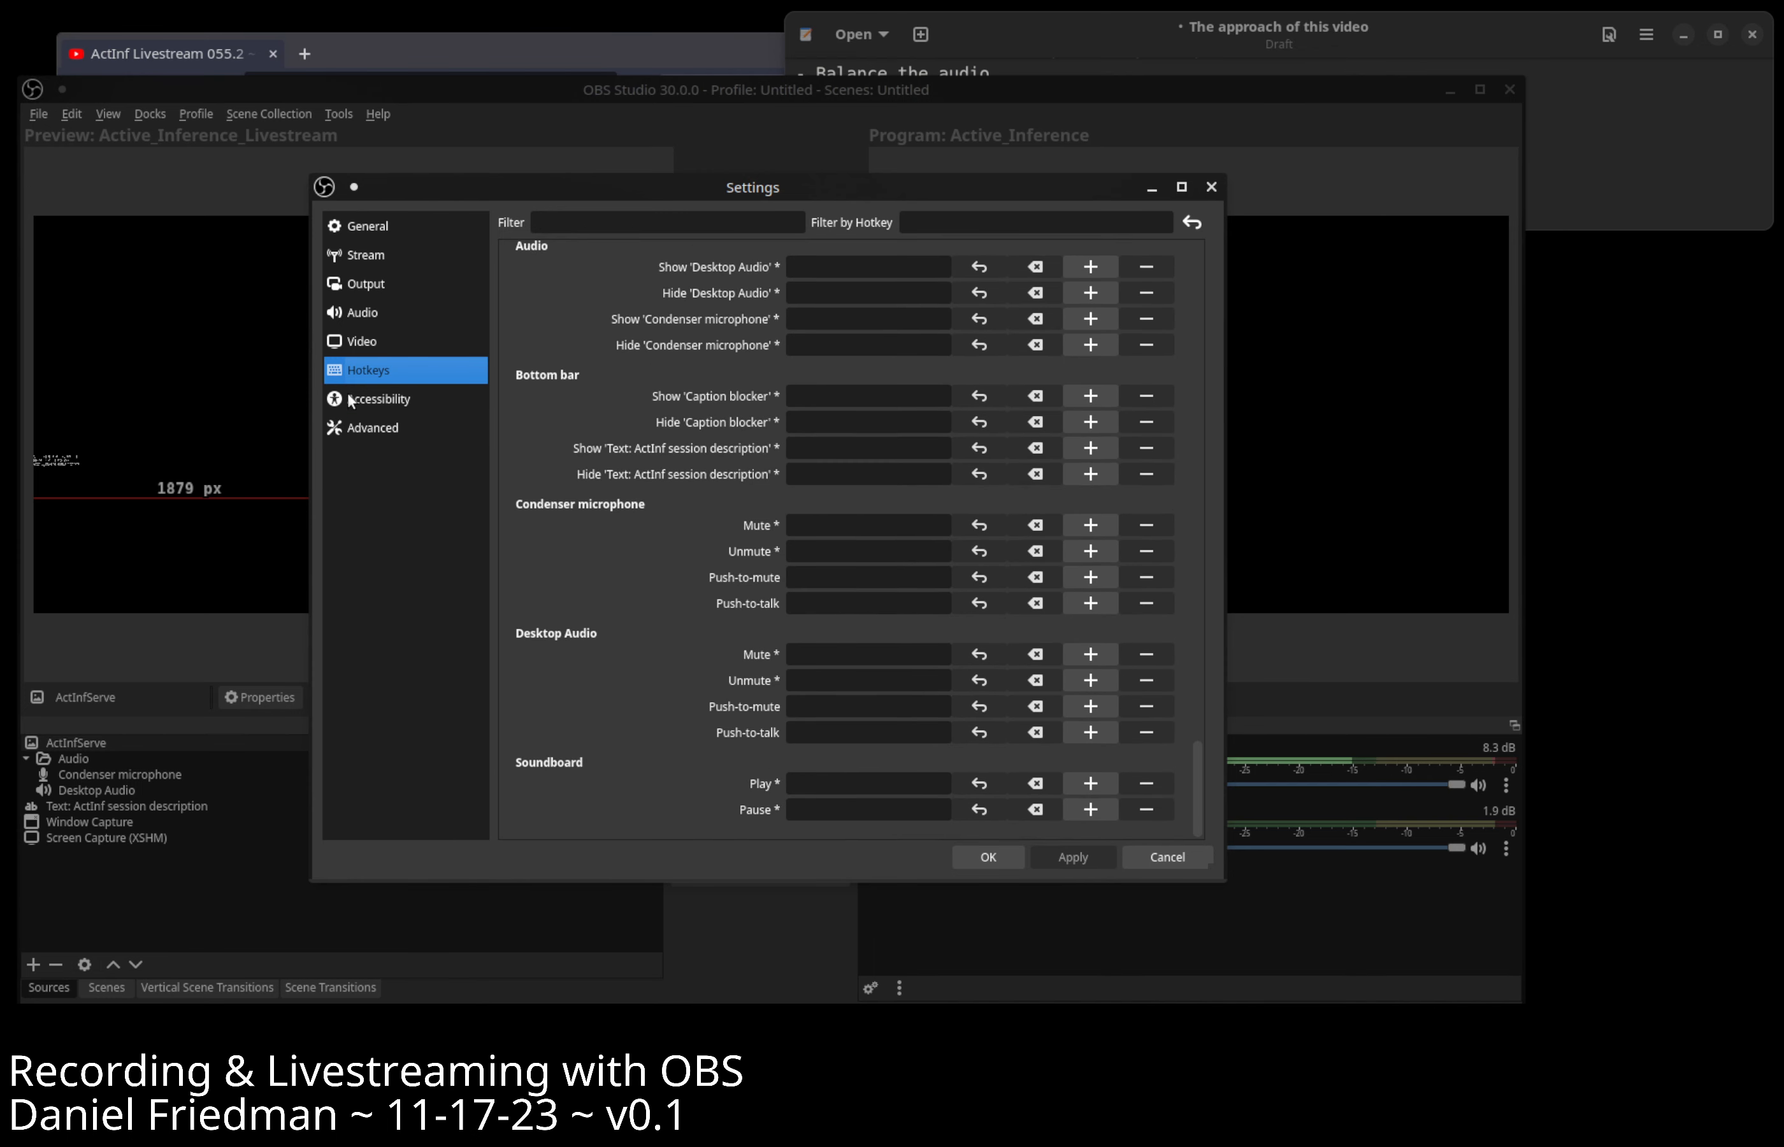
{"action": "left_click", "coordinate": [351, 400]}
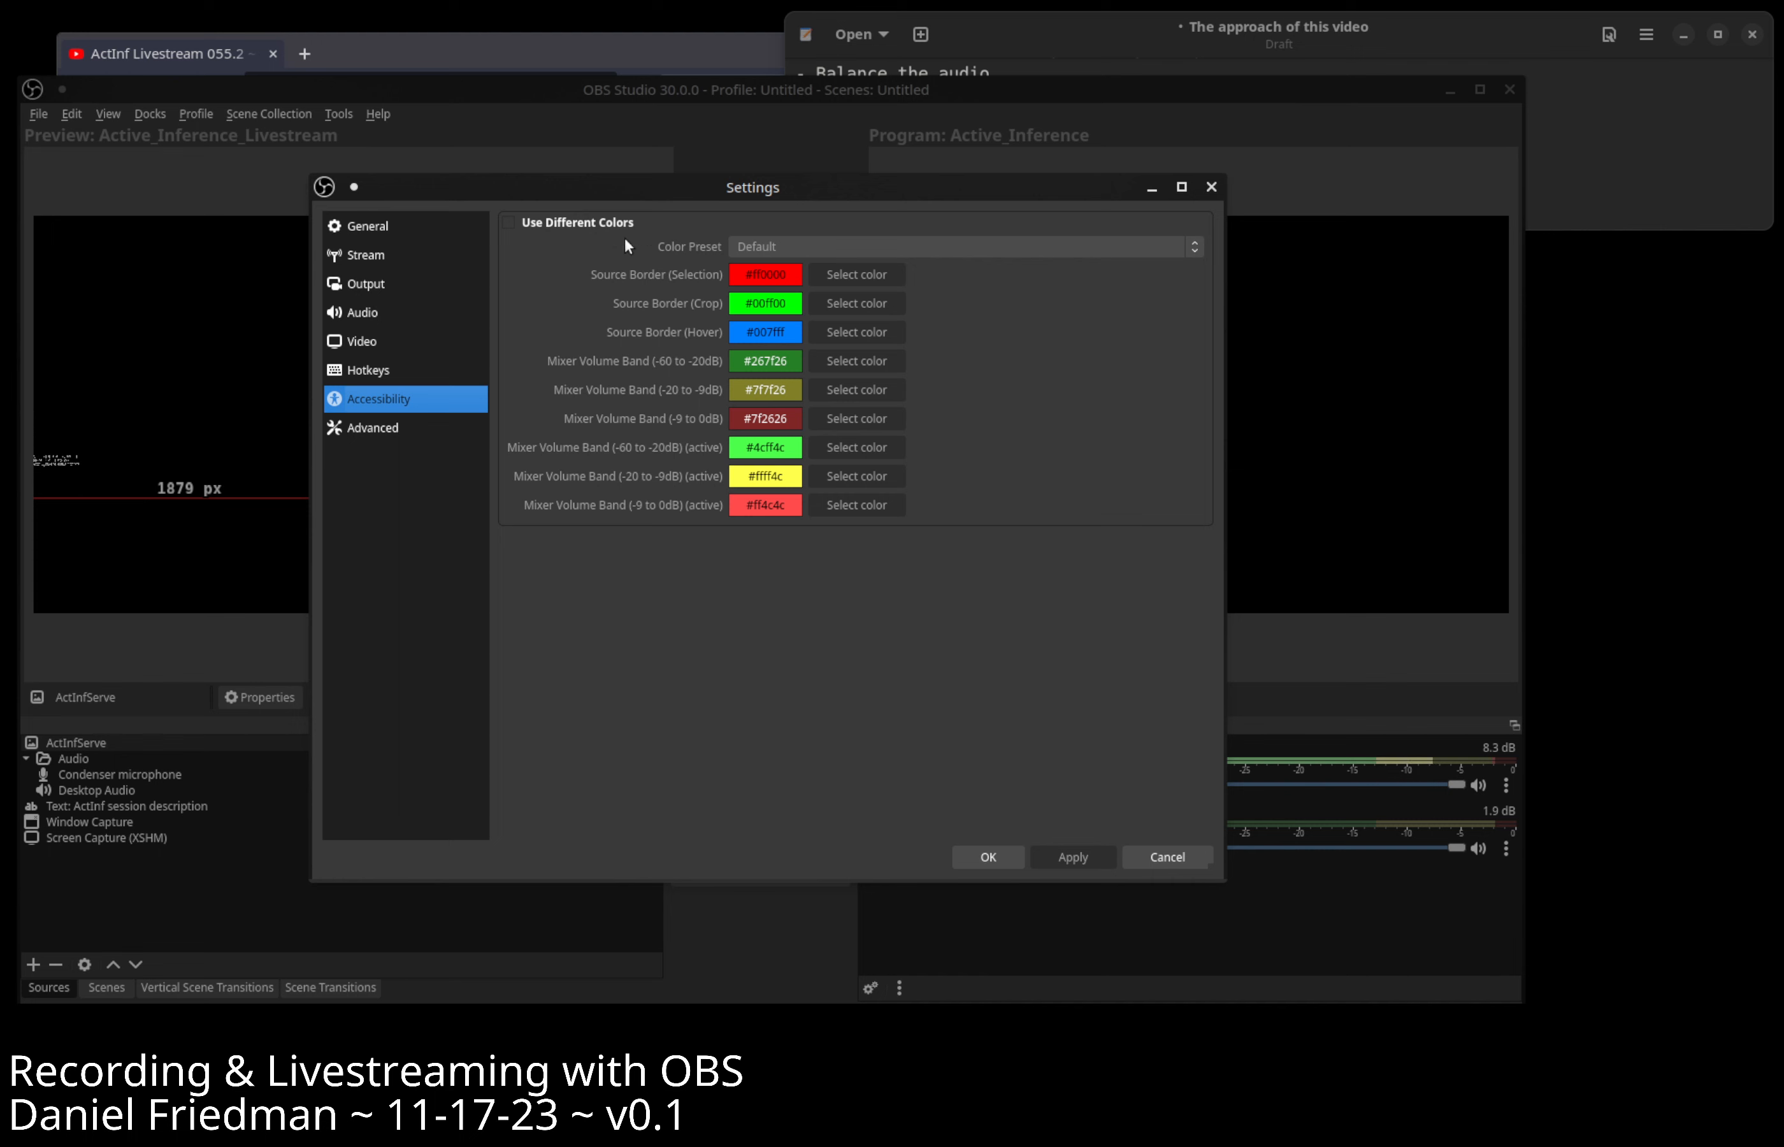
{"action": "left_click", "coordinate": [379, 430]}
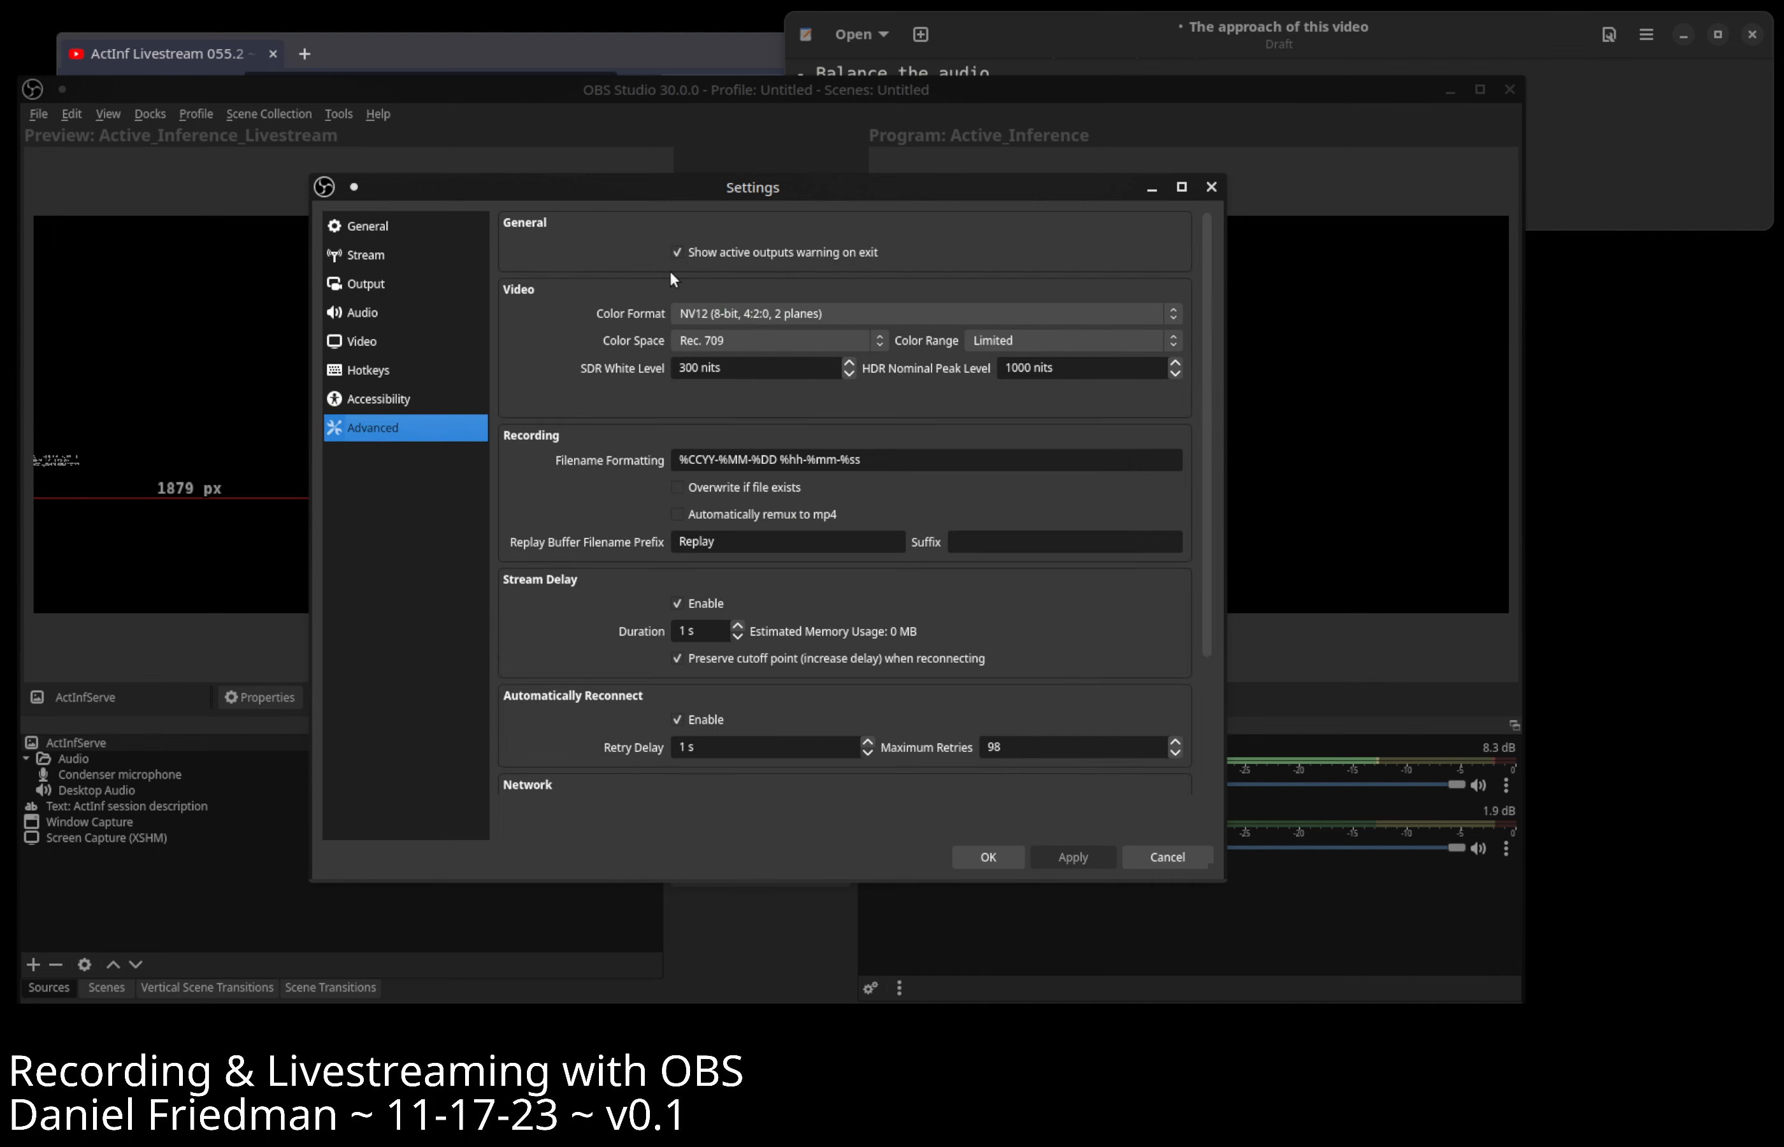
{"action": "scroll", "coordinate": [629, 298], "scroll_direction": "down", "scroll_amount": 3}
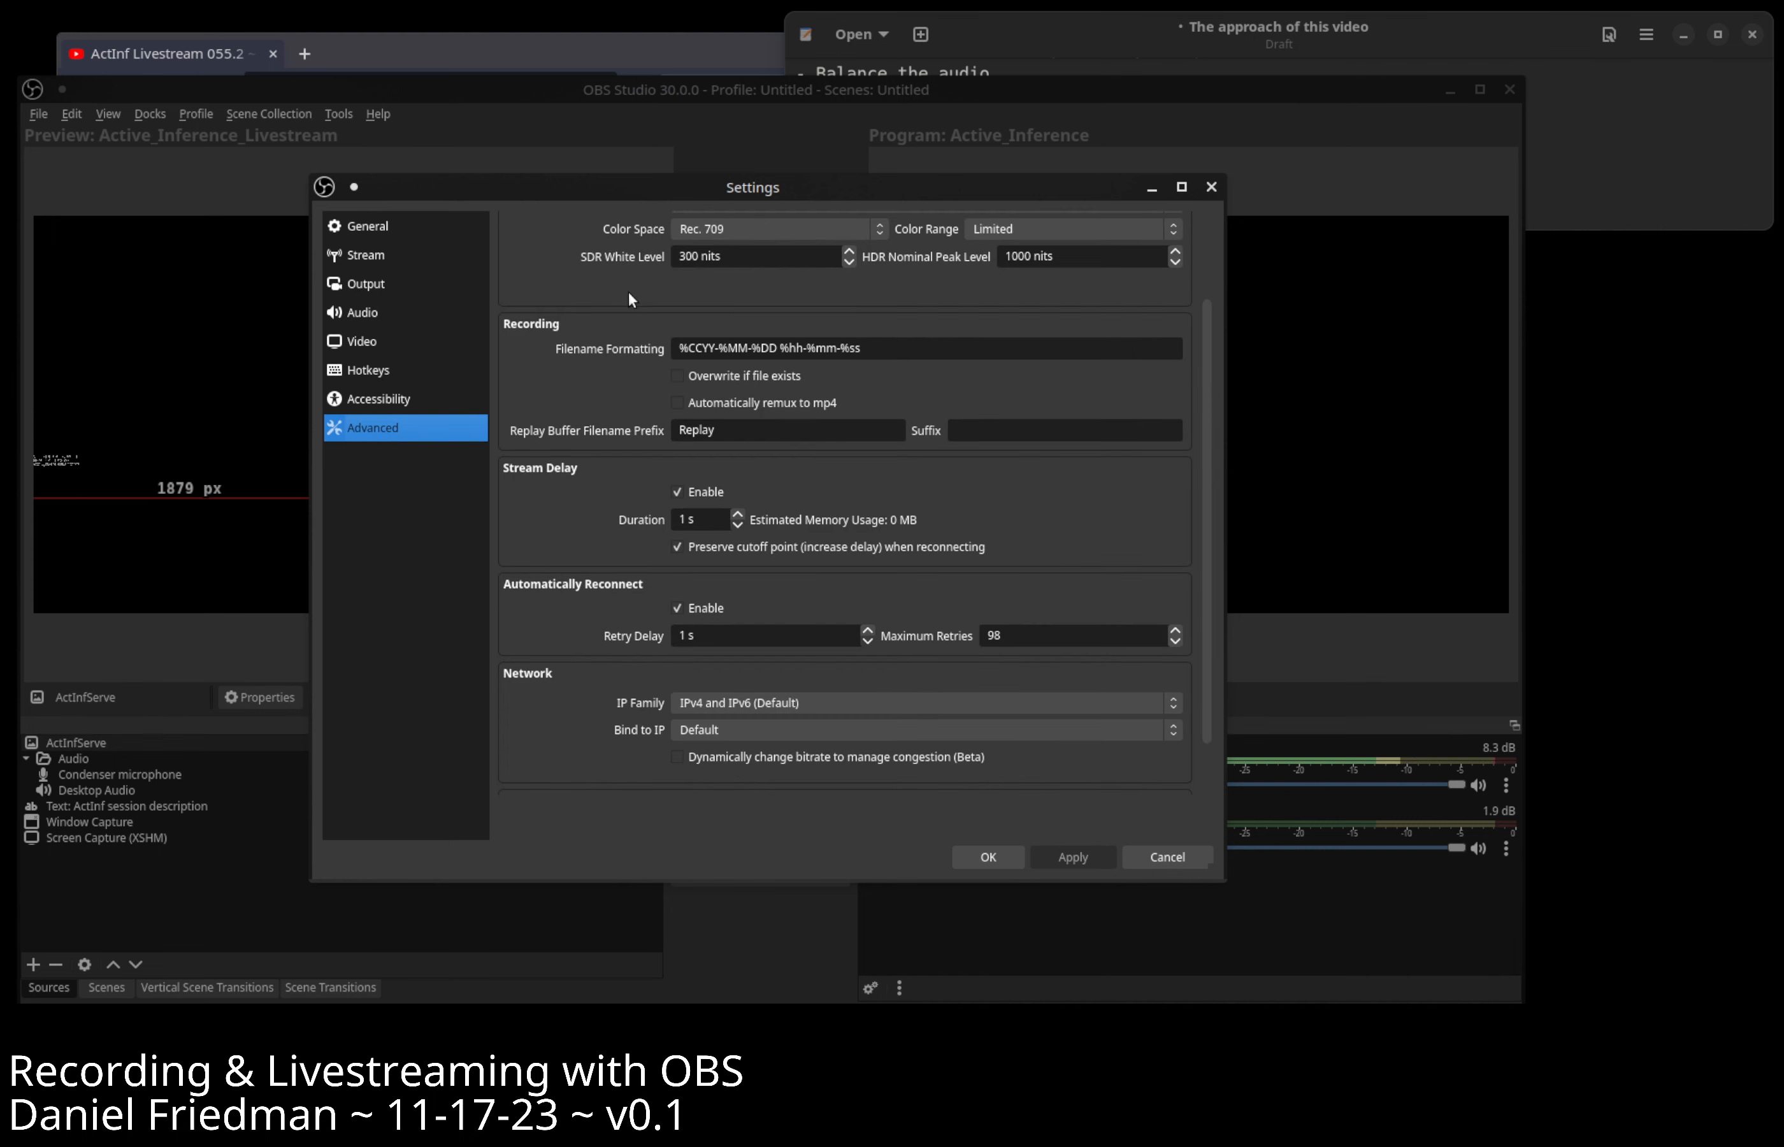
Examine the remaining Advanced settings down to the Hotkeys section, leave the settings without saving, and return to the notes.
{"action": "scroll", "coordinate": [628, 299], "scroll_direction": "down", "scroll_amount": 2}
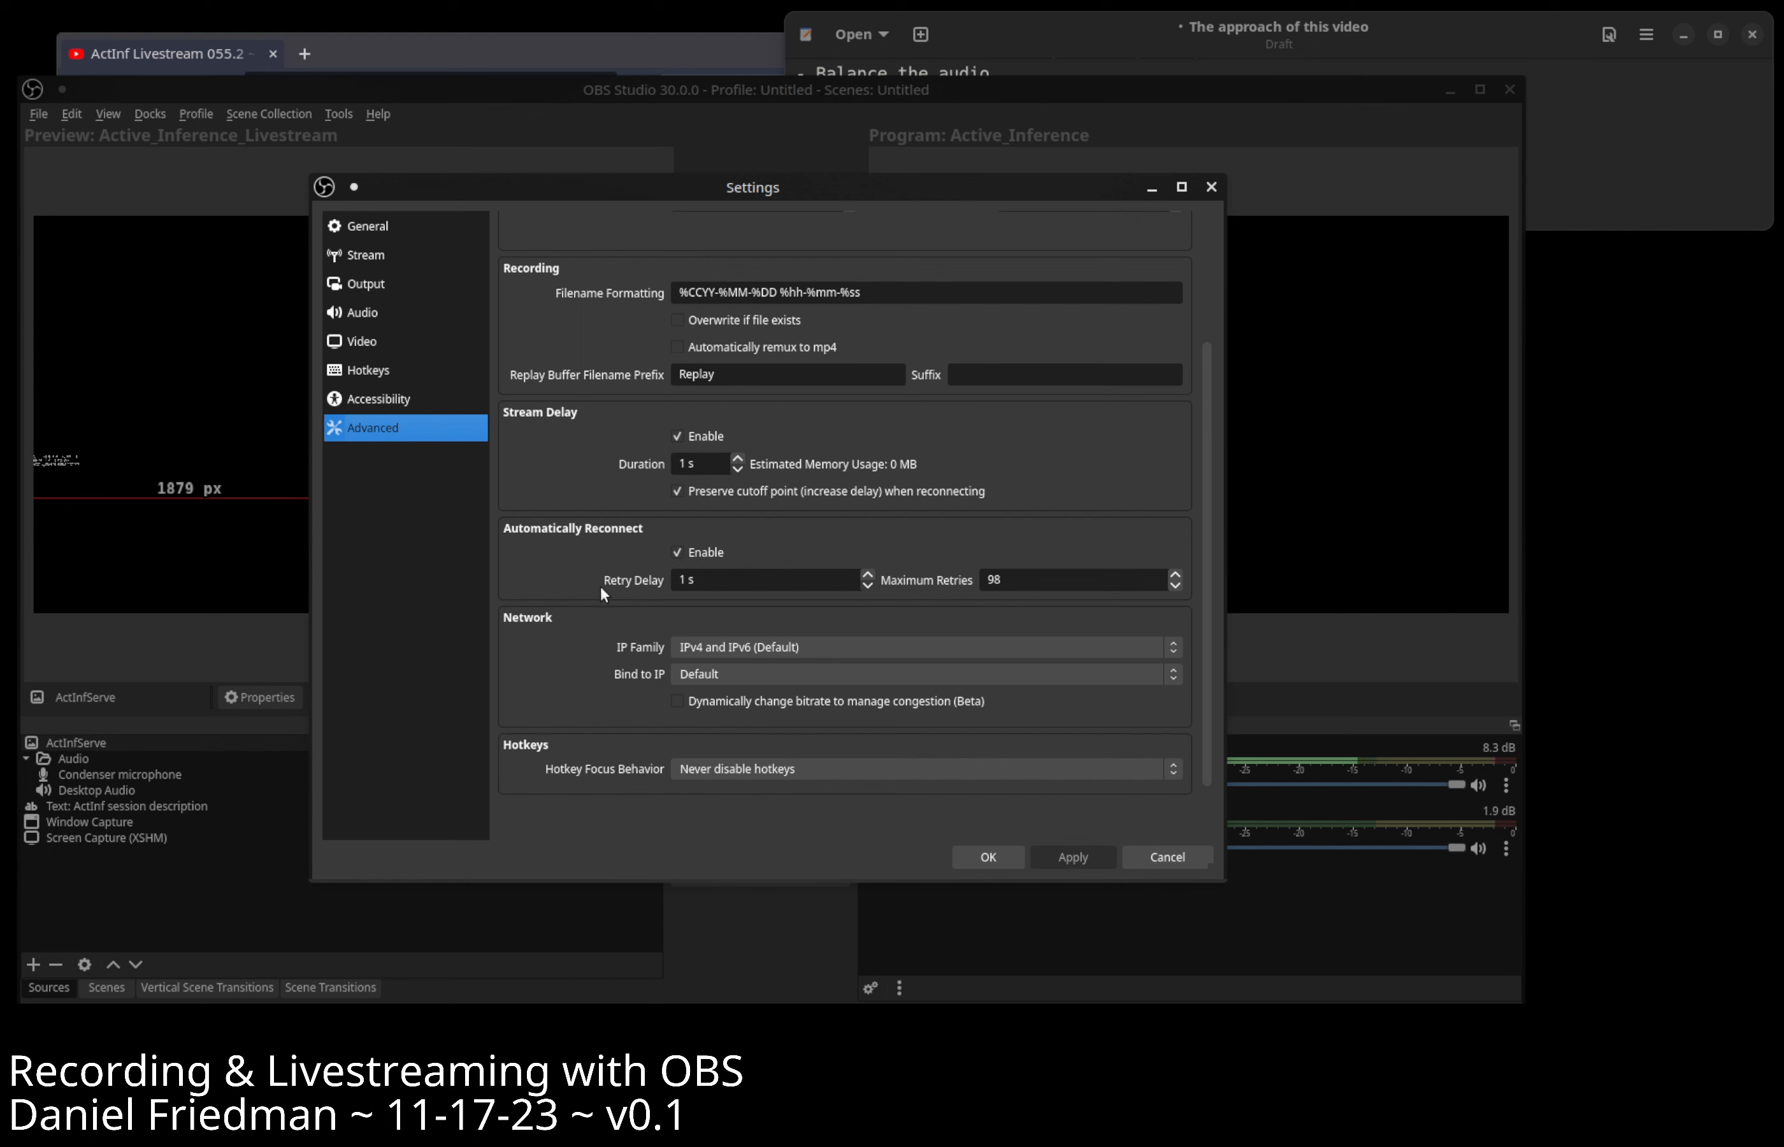
{"action": "scroll", "coordinate": [570, 518], "scroll_direction": "down", "scroll_amount": 1}
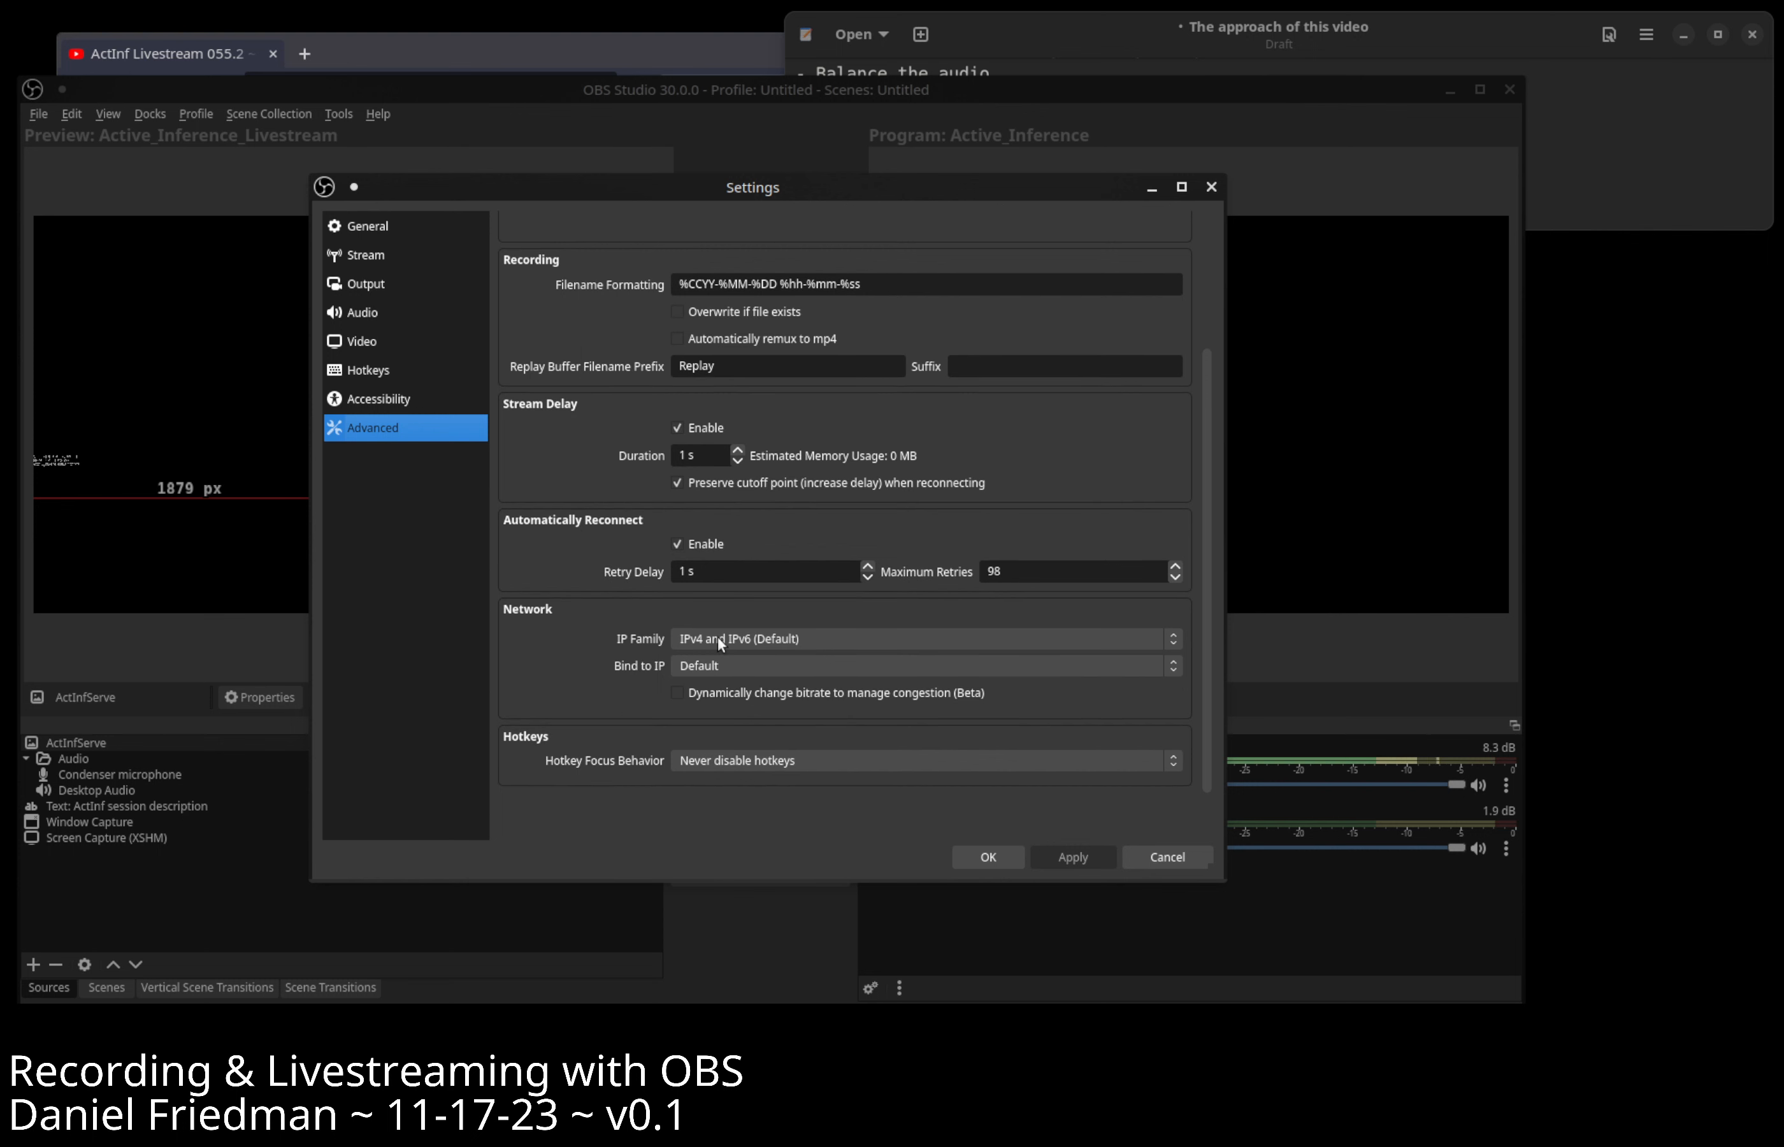
{"action": "left_click", "coordinate": [1167, 857]}
{"action": "left_click", "coordinate": [1411, 46]}
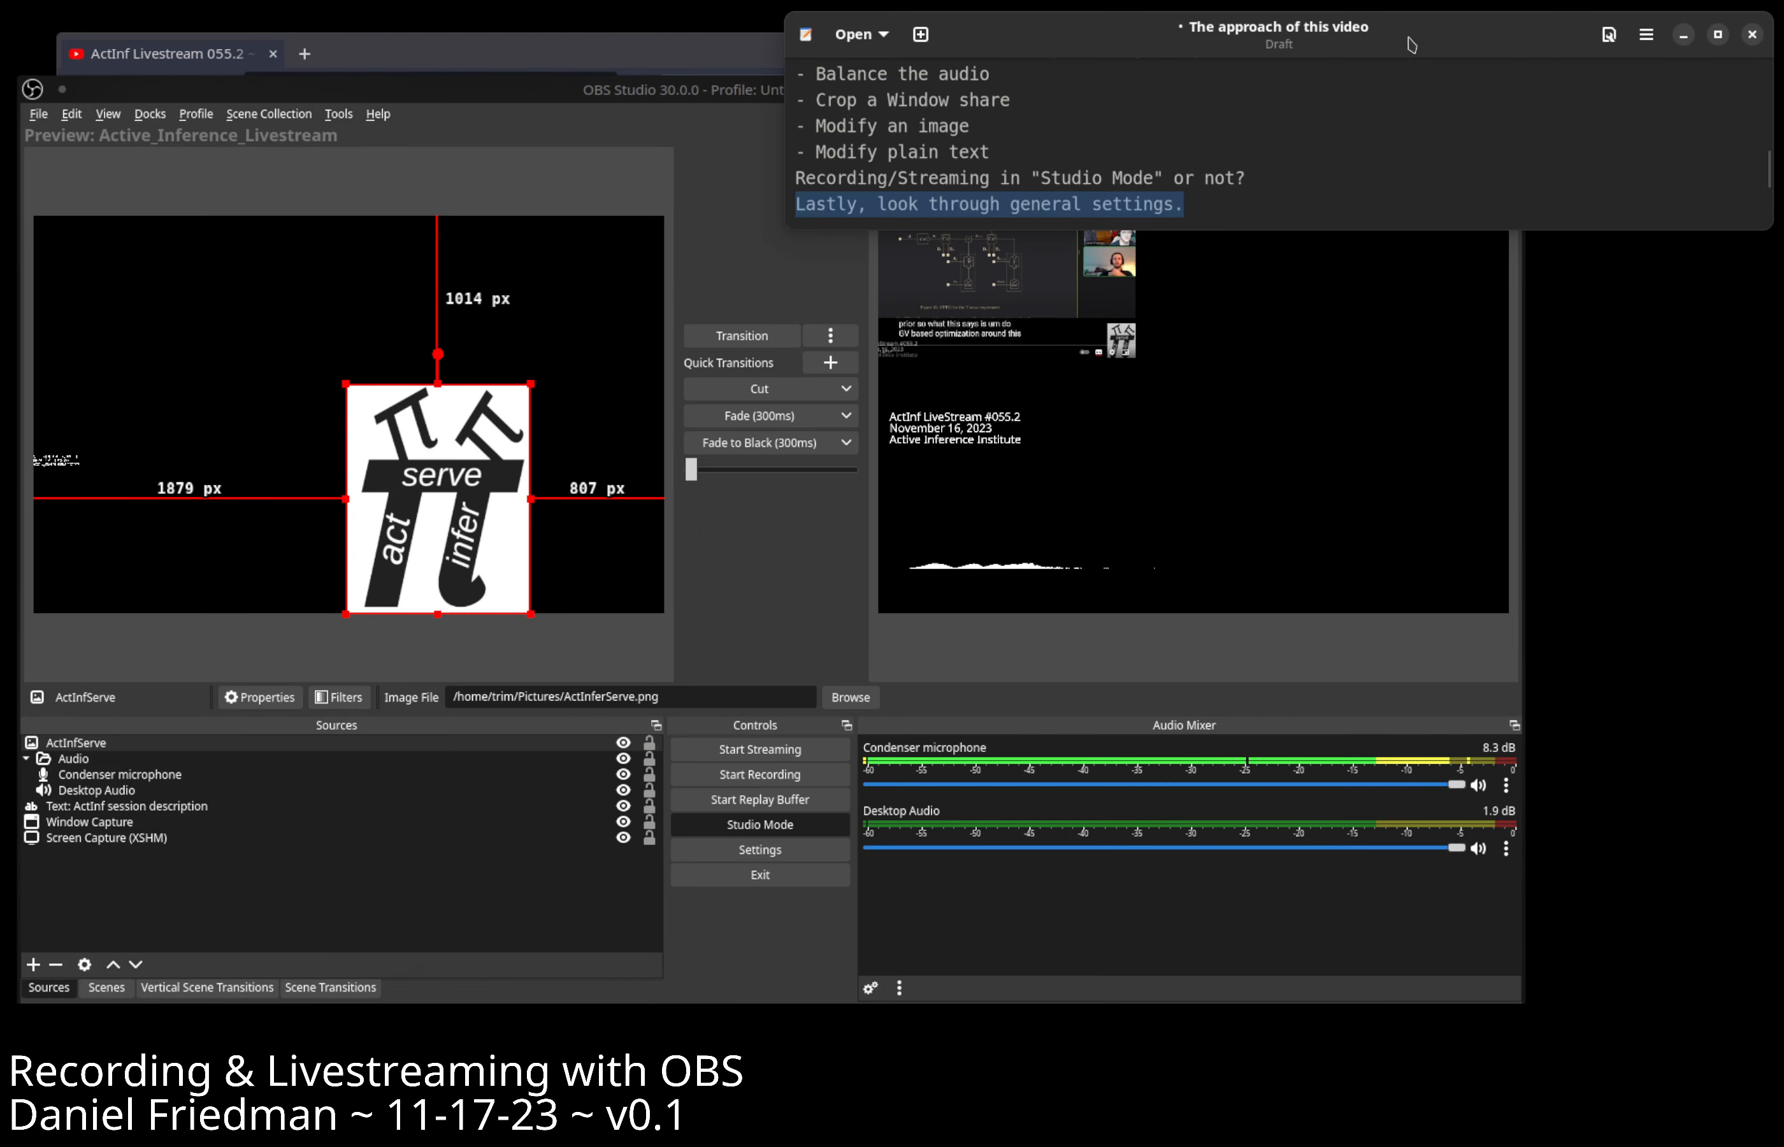
{"action": "scroll", "coordinate": [1335, 120], "scroll_direction": "down", "scroll_amount": 1}
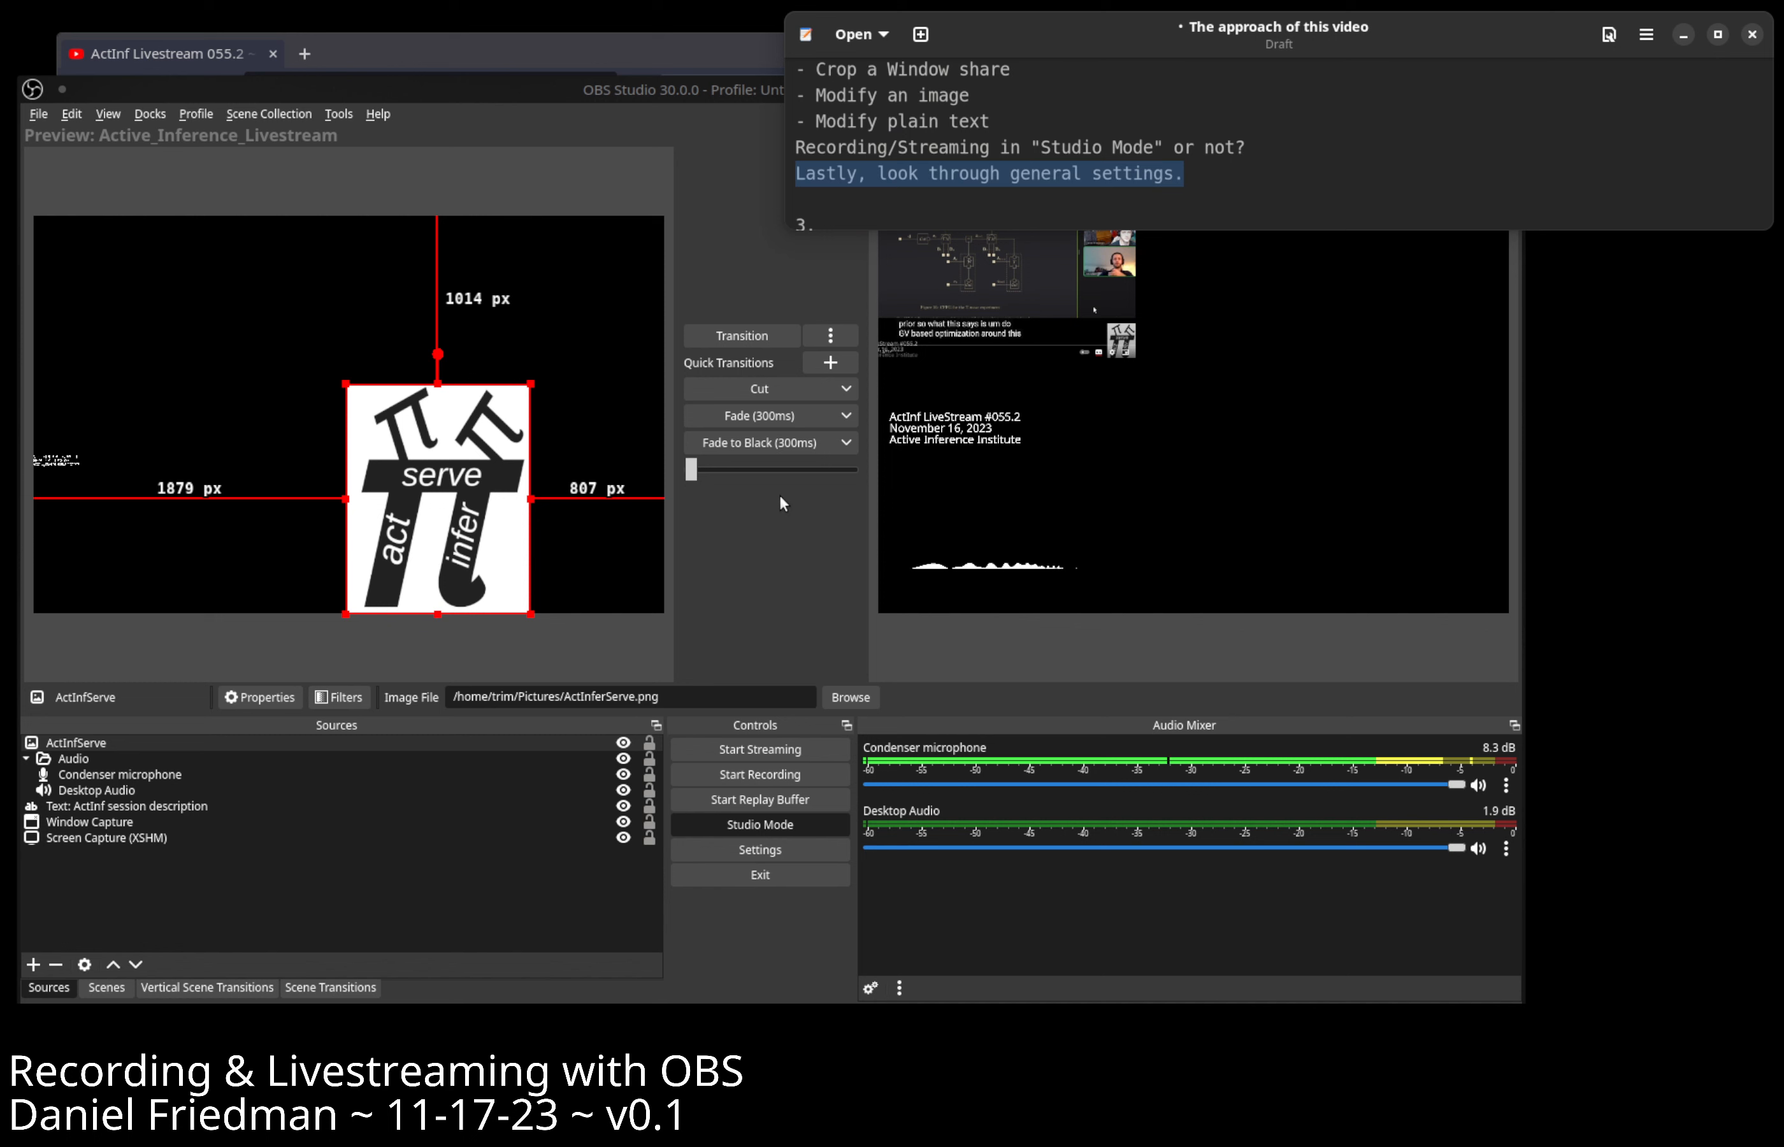
{"action": "scroll", "coordinate": [1146, 124], "scroll_direction": "down", "scroll_amount": 1}
{"action": "scroll", "coordinate": [1124, 109], "scroll_direction": "up", "scroll_amount": 1}
Start a recording in OBS Studio, stop it again and confirm stopping.
{"action": "left_click", "coordinate": [811, 774]}
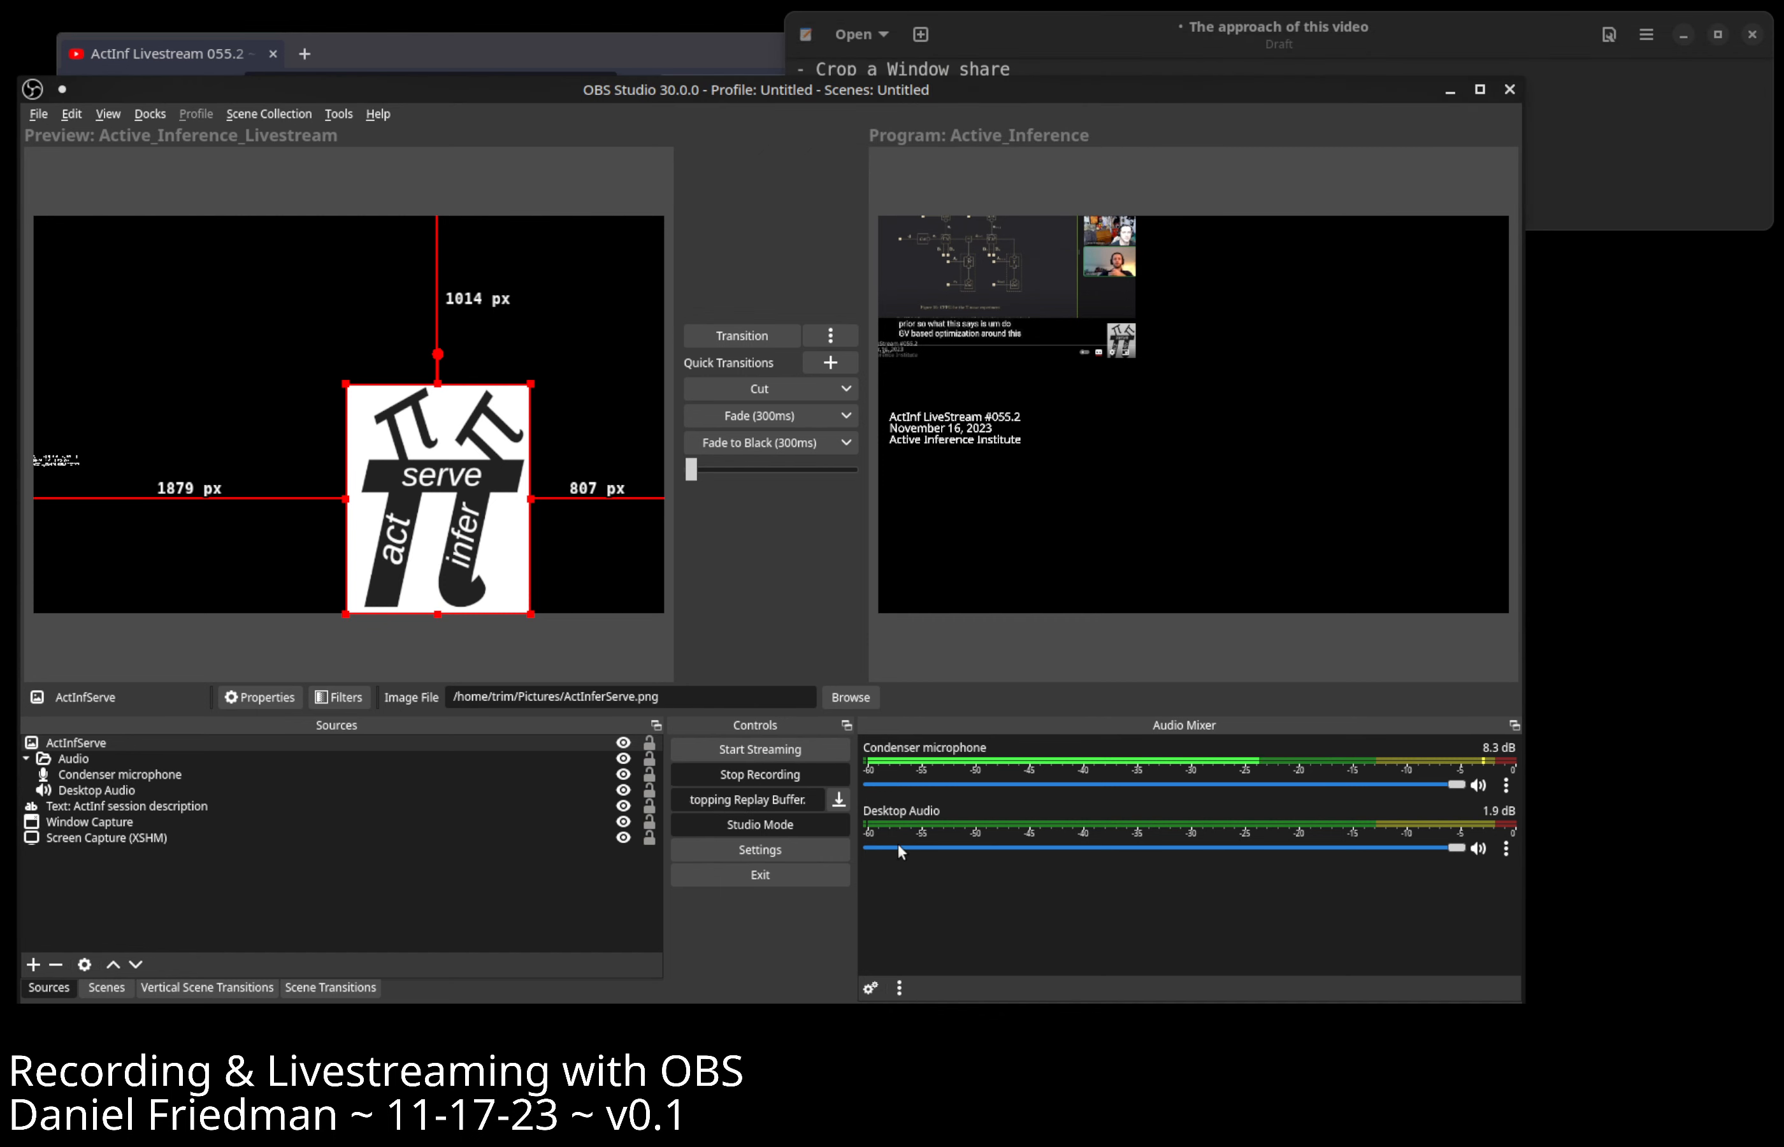
{"action": "left_click", "coordinate": [825, 773]}
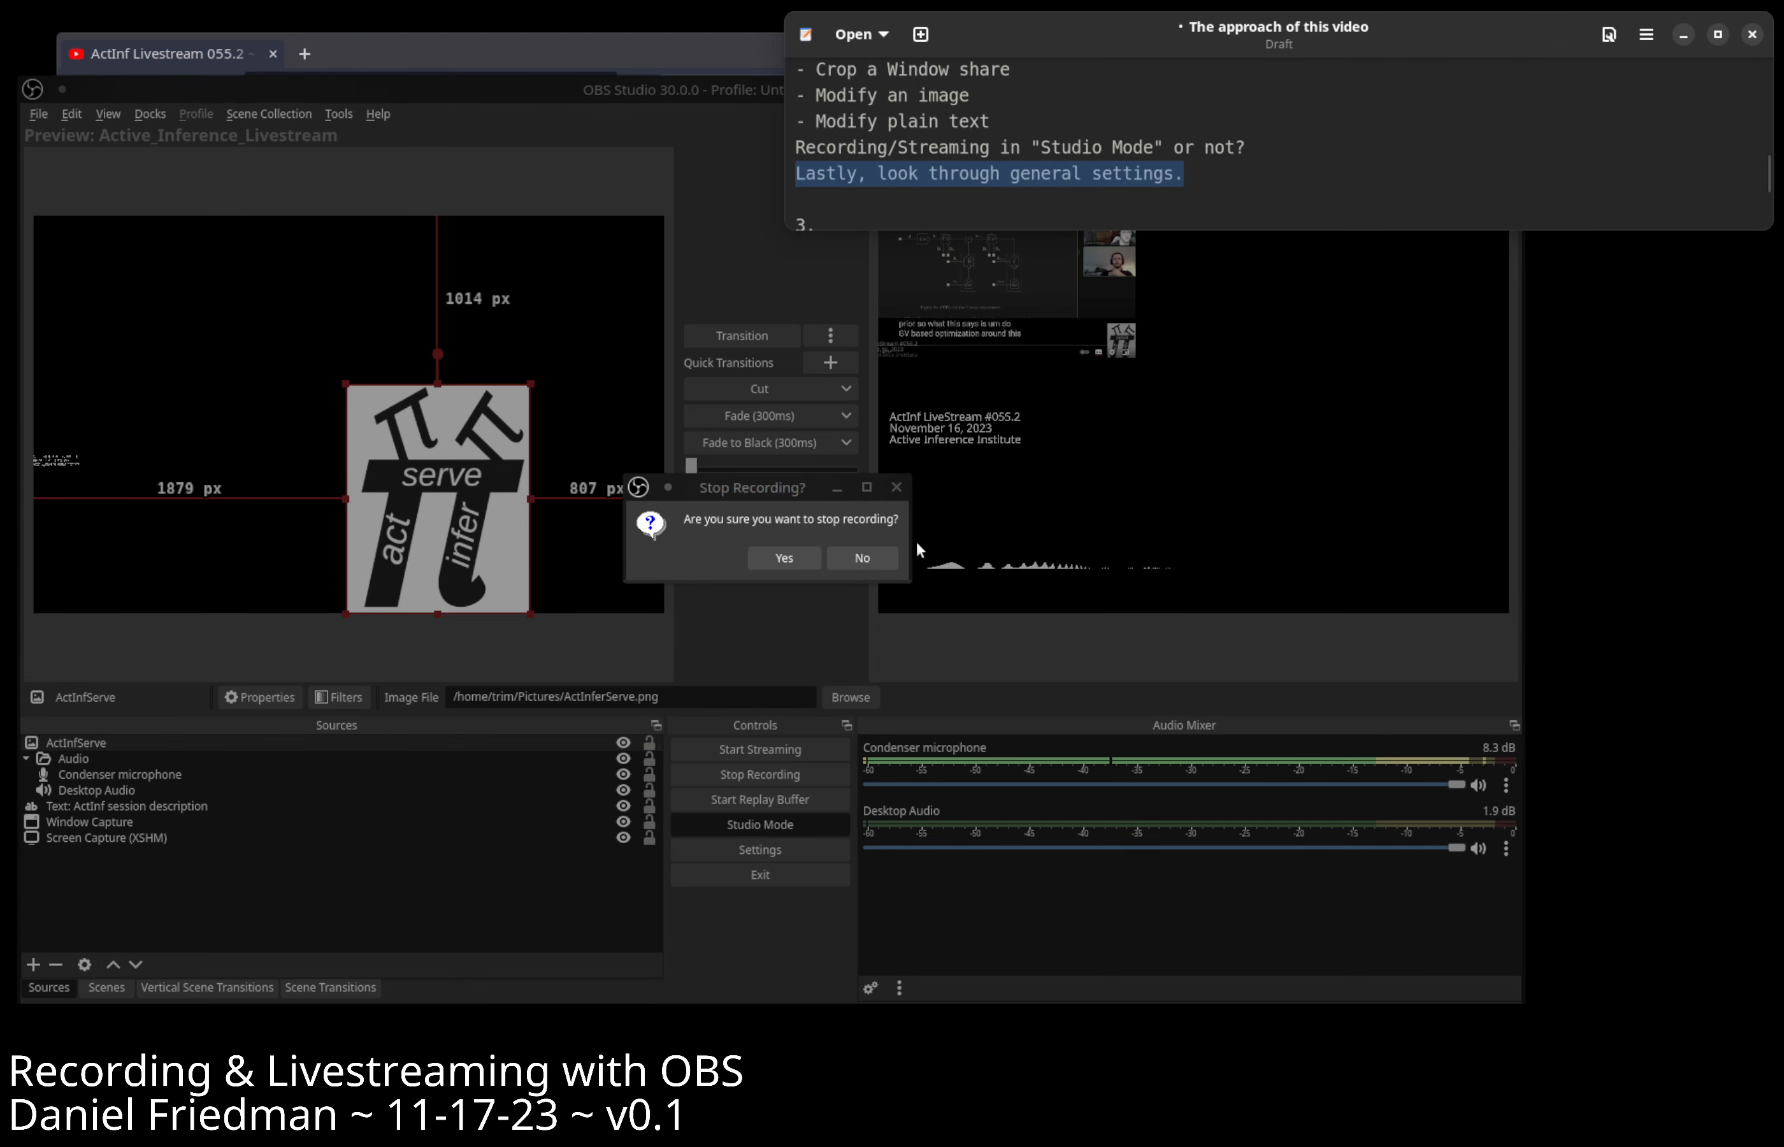
{"action": "left_click", "coordinate": [784, 558]}
Read section 3 of the notes on livestreaming, switch to the Livestream Checklist presentation in Google Slides, and show the Participation Guidelines slide.
{"action": "scroll", "coordinate": [1483, 169], "scroll_direction": "down", "scroll_amount": 4}
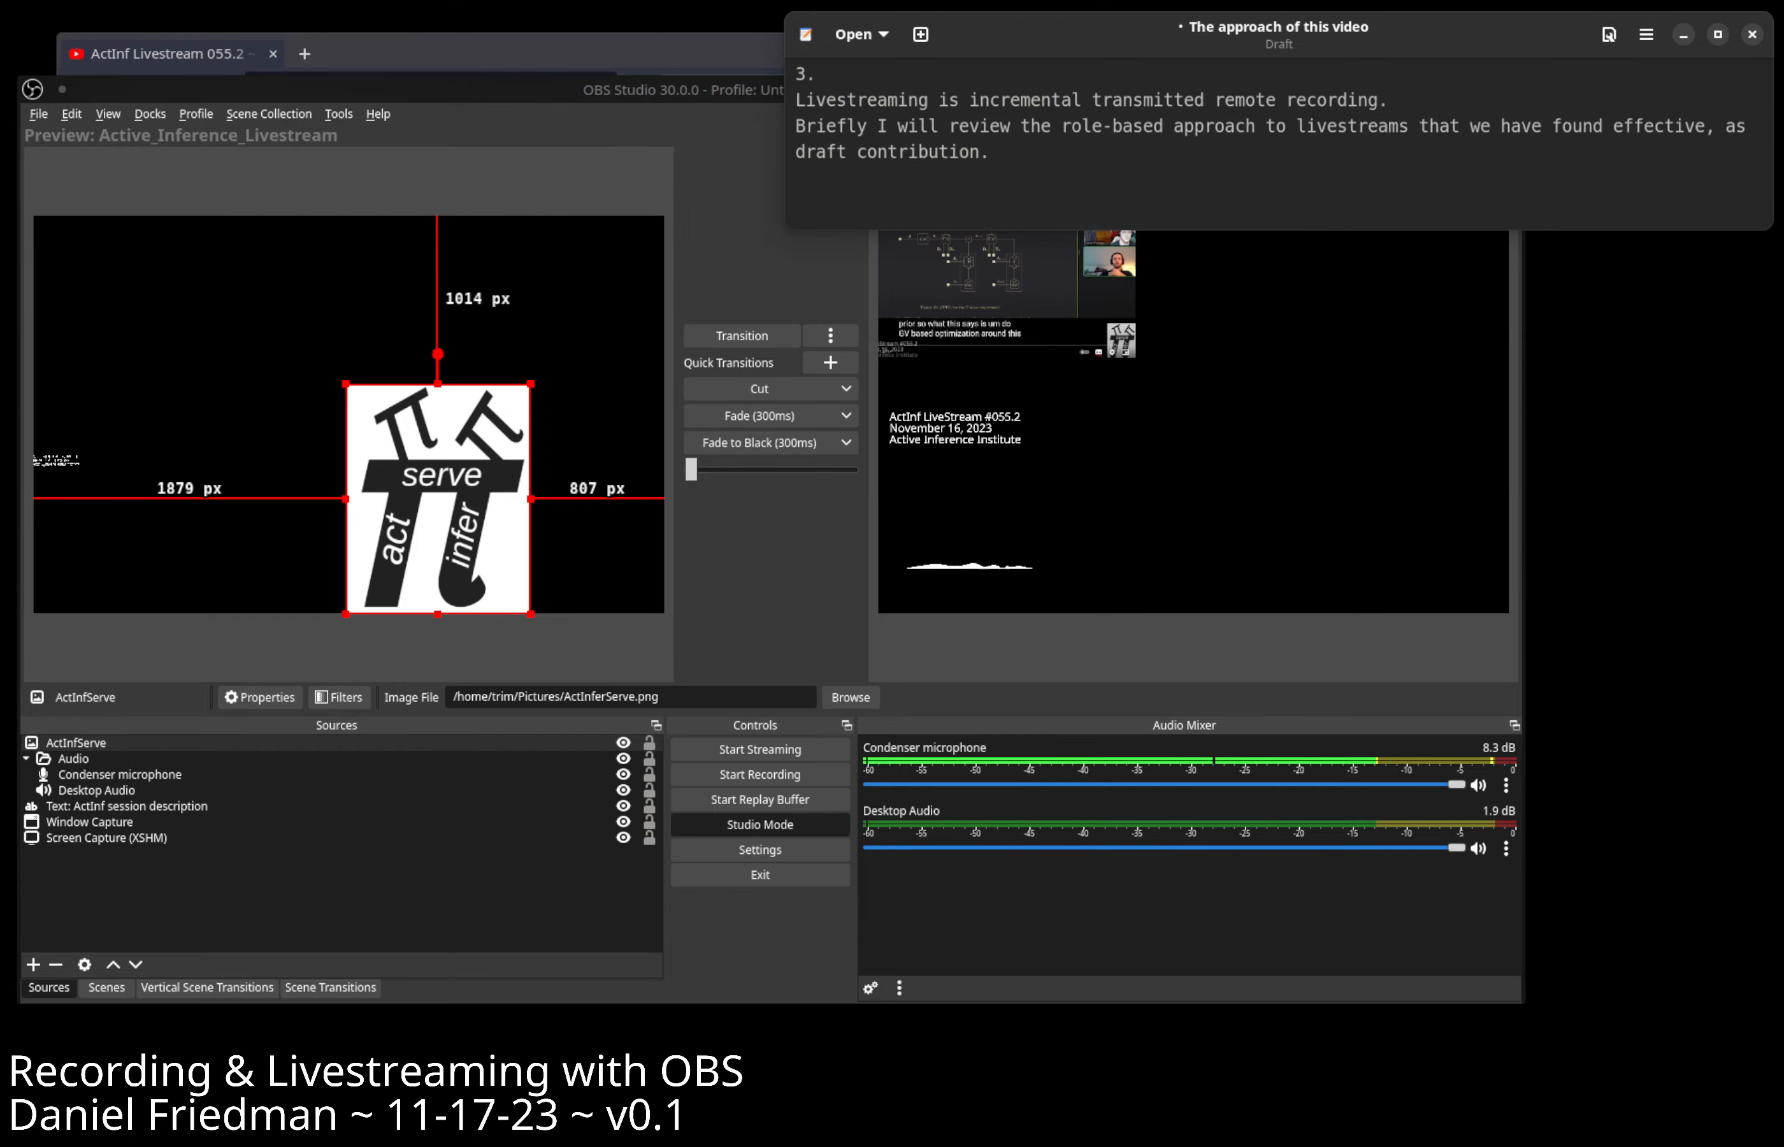
{"action": "left_click_drag", "start_coordinate": [1783, 503], "coordinate": [870, 8]}
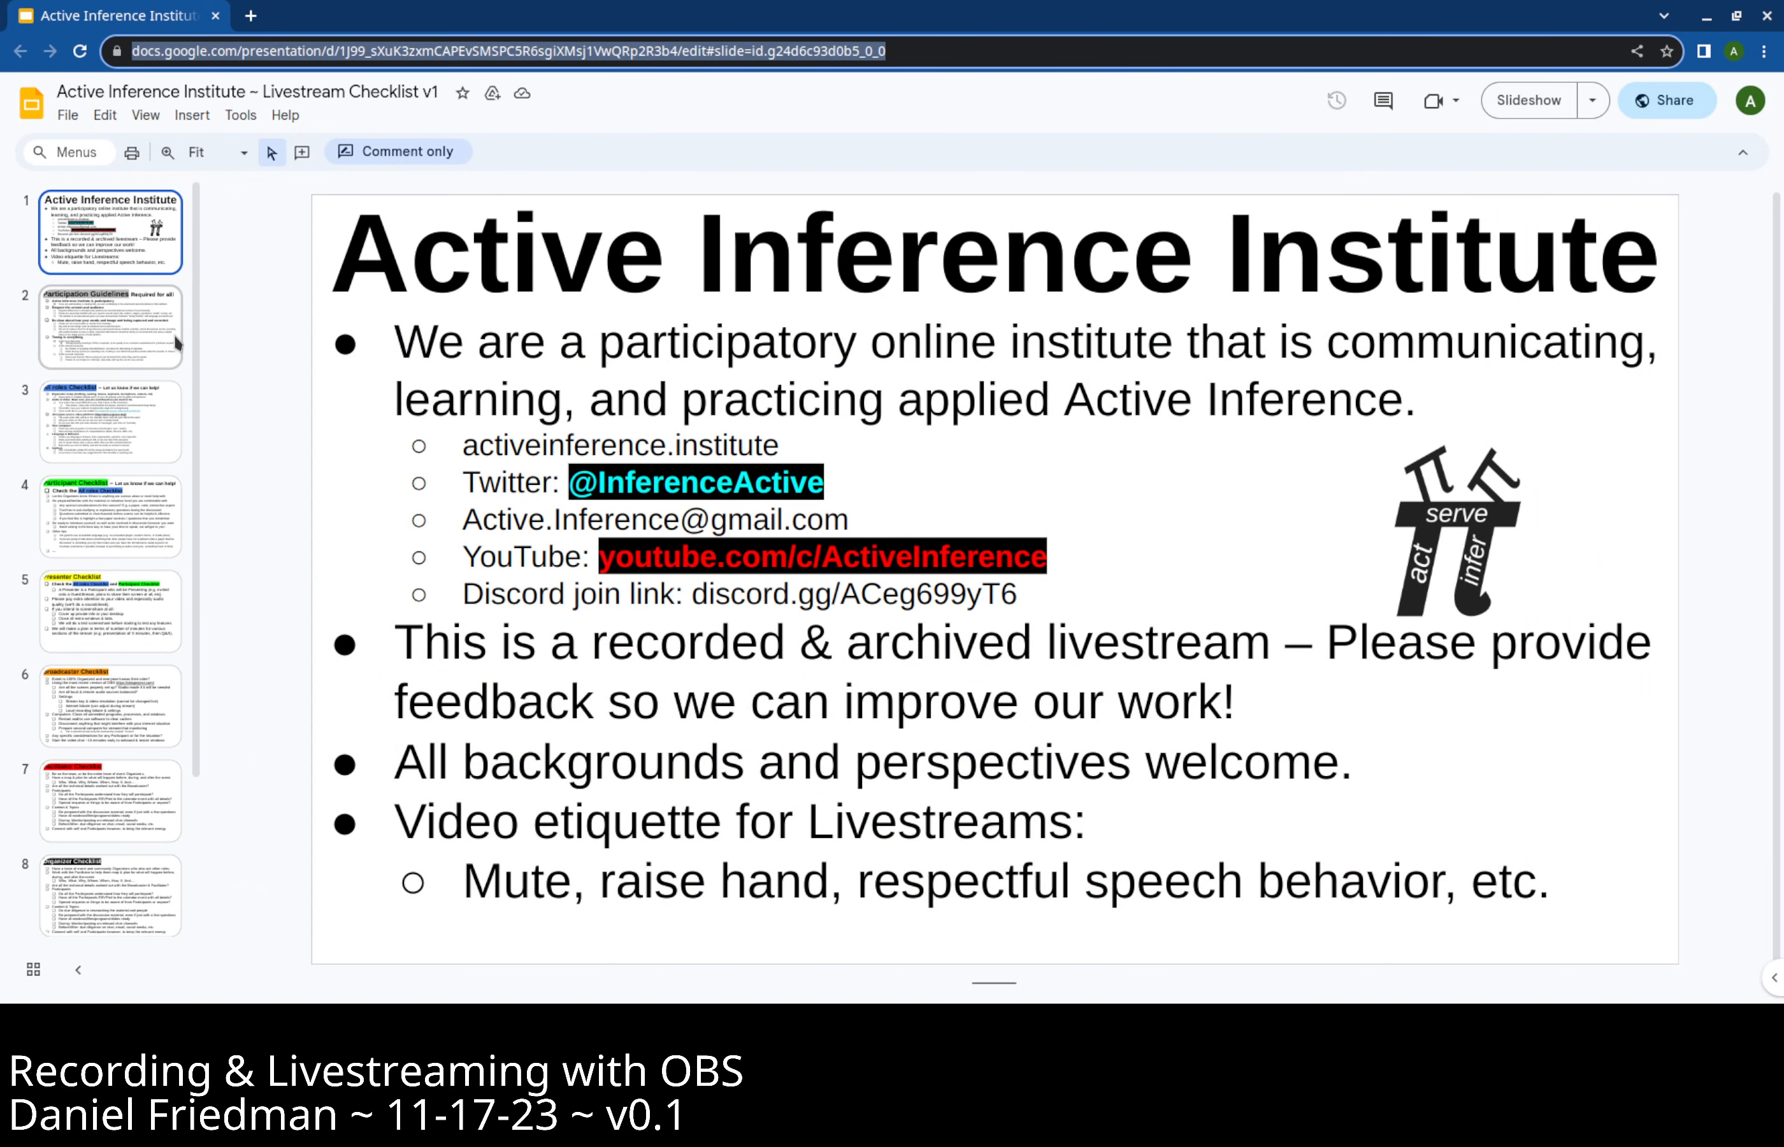
{"action": "left_click", "coordinate": [133, 336]}
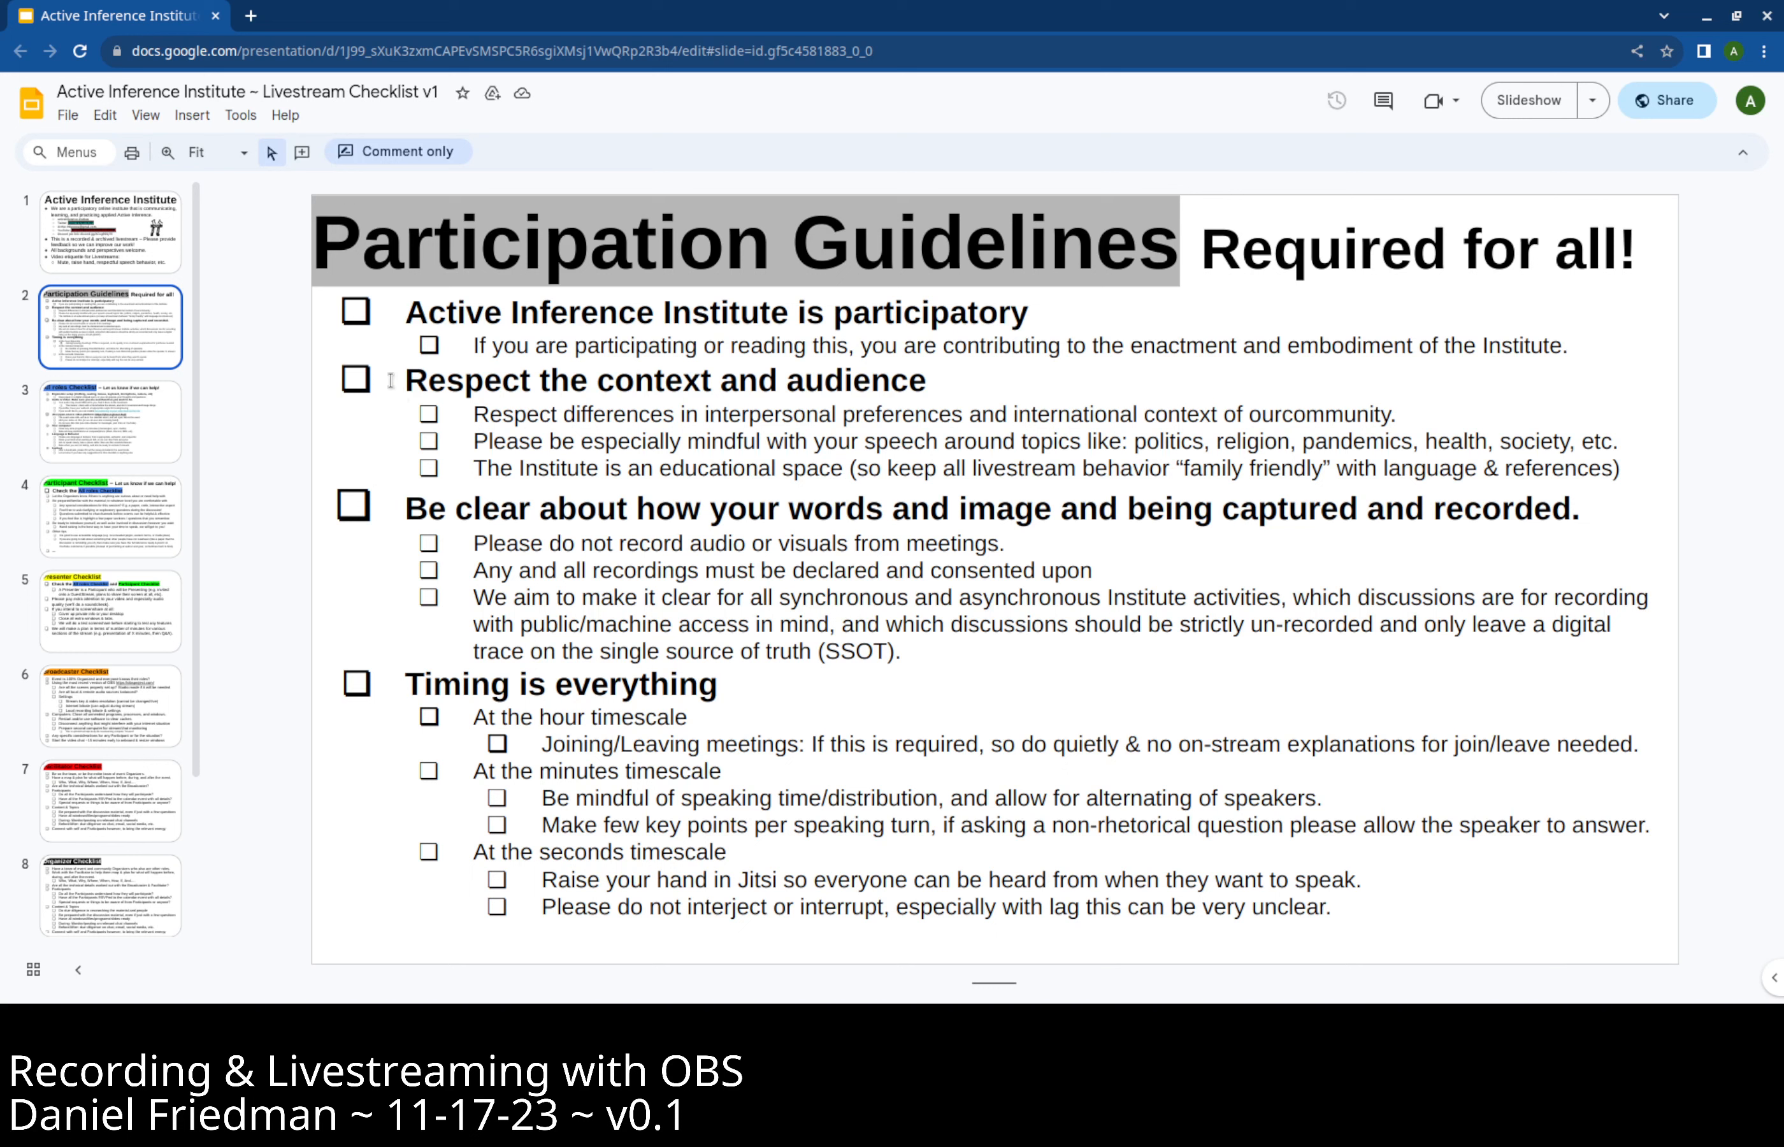
Highlight the guideline headings on respecting the audience and on being captured and recorded, and show the All roles Checklist slide.
{"action": "left_click_drag", "start_coordinate": [384, 379], "coordinate": [936, 390]}
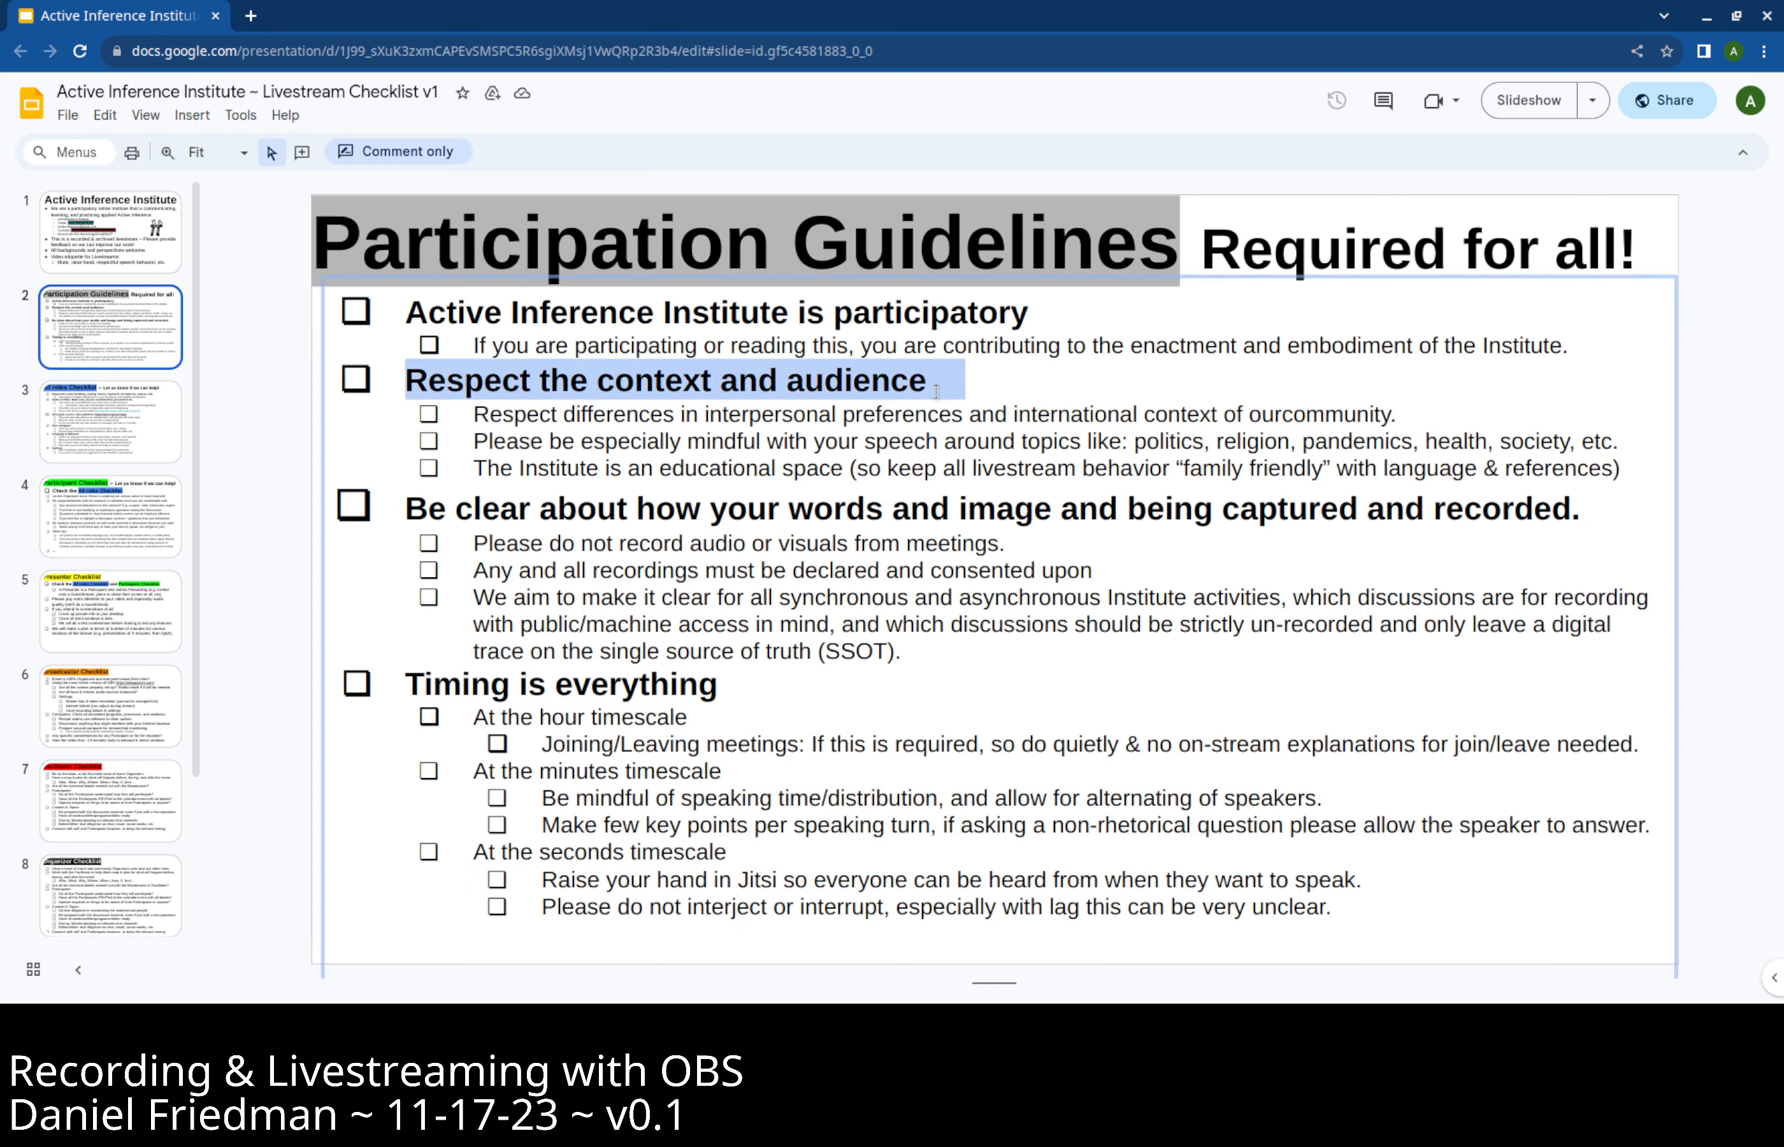
{"action": "left_click_drag", "start_coordinate": [395, 518], "coordinate": [1622, 493]}
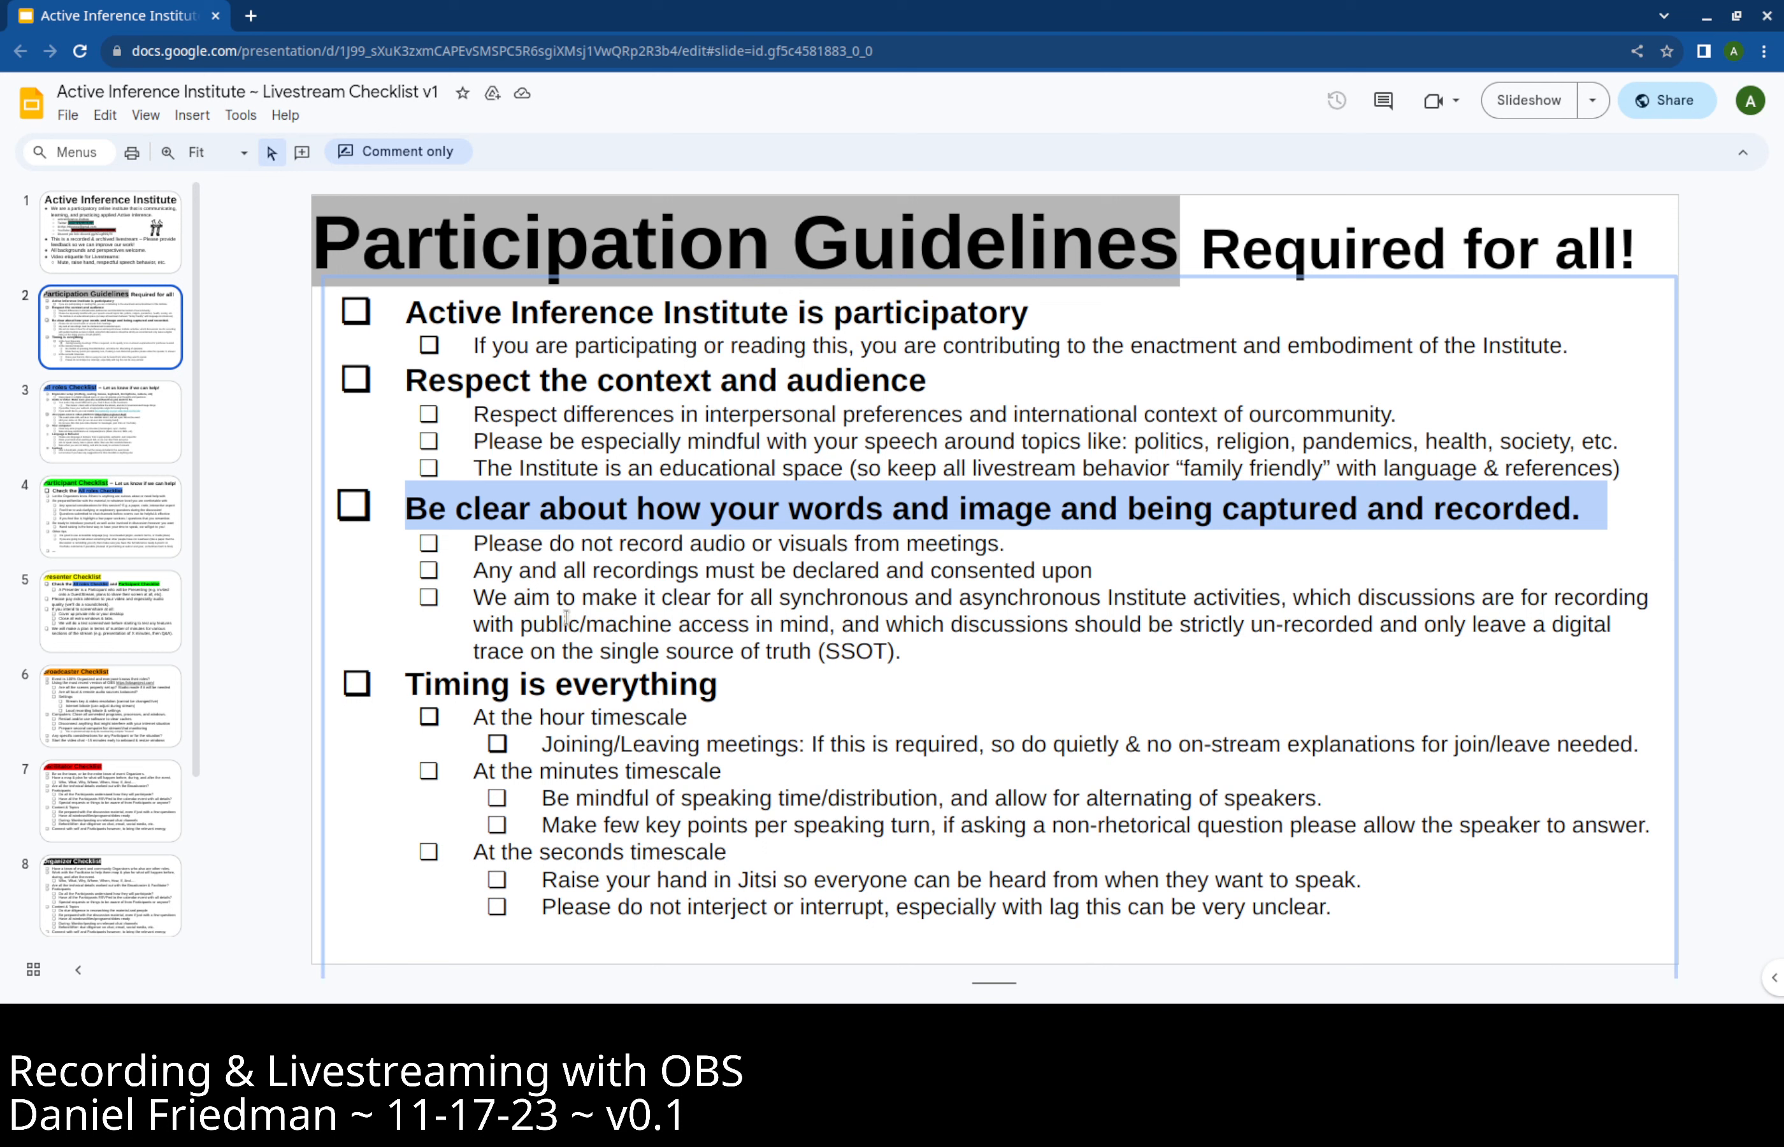
{"action": "left_click", "coordinate": [379, 678]}
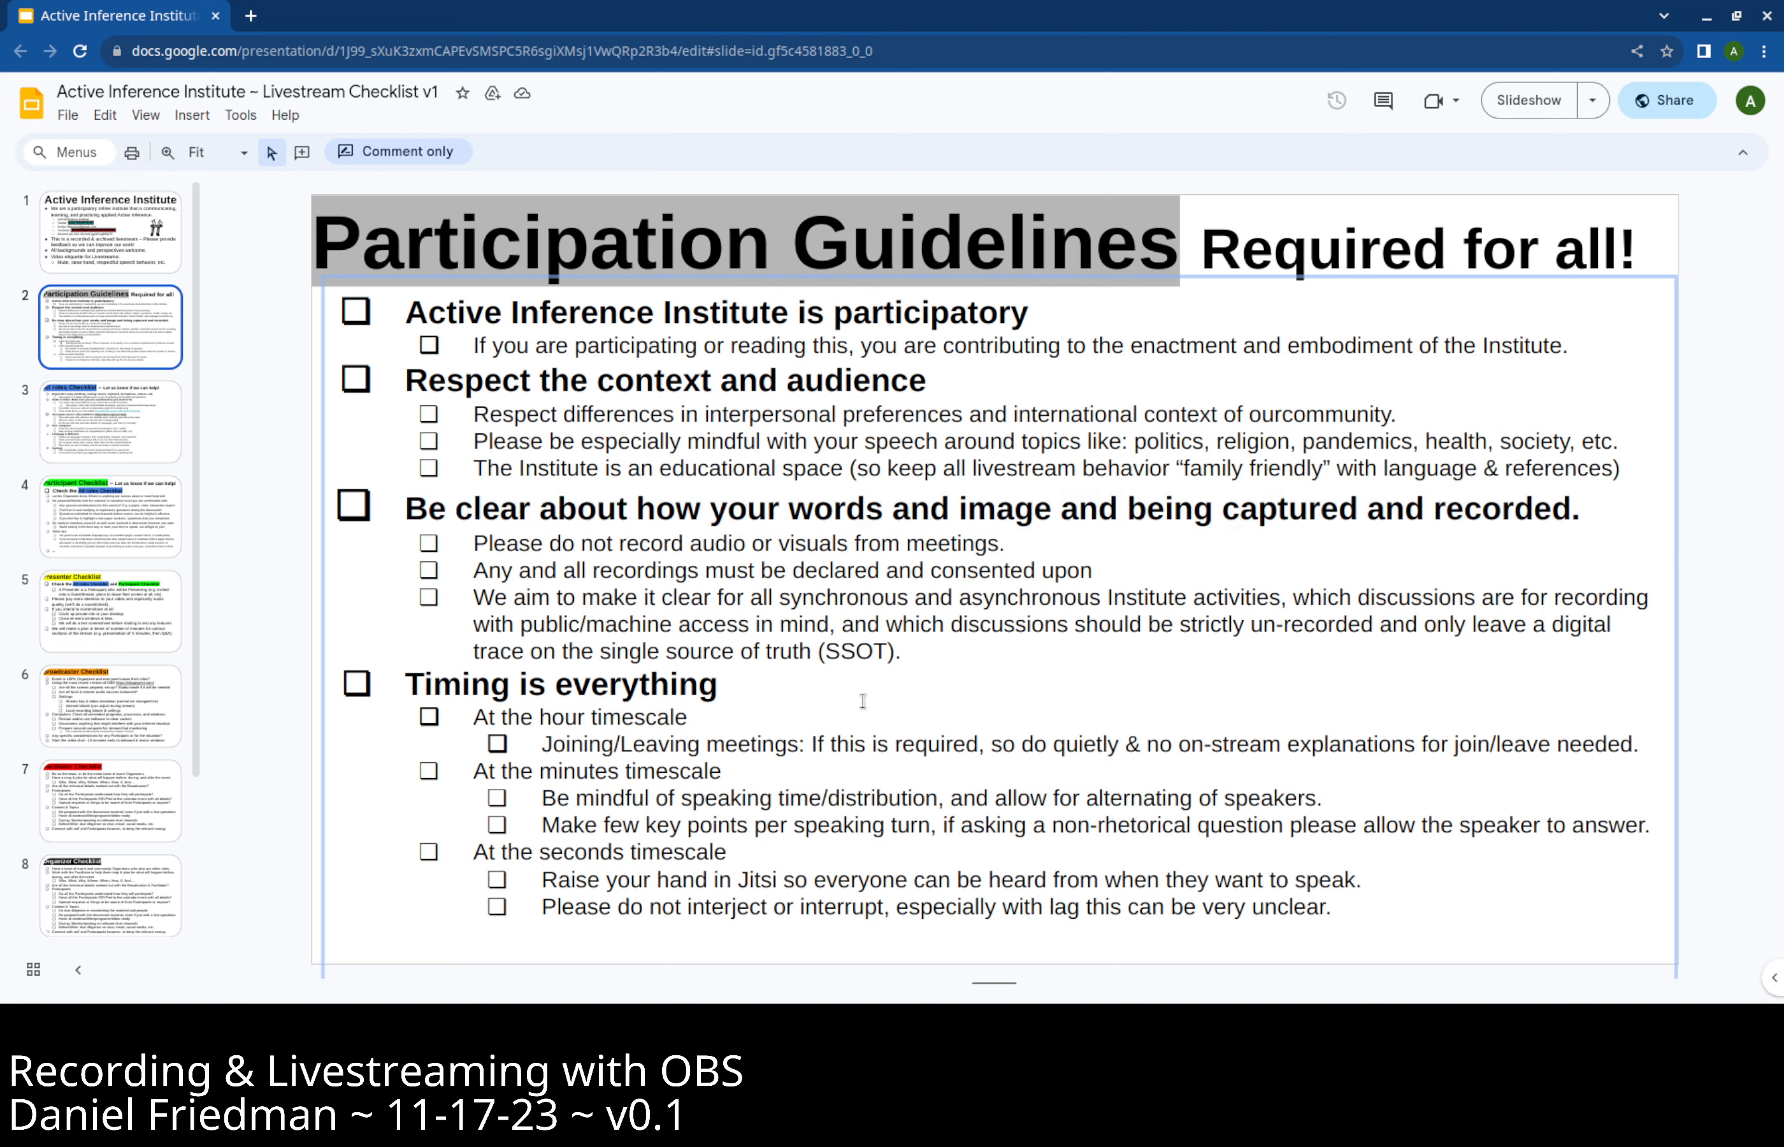
{"action": "left_click", "coordinate": [148, 450]}
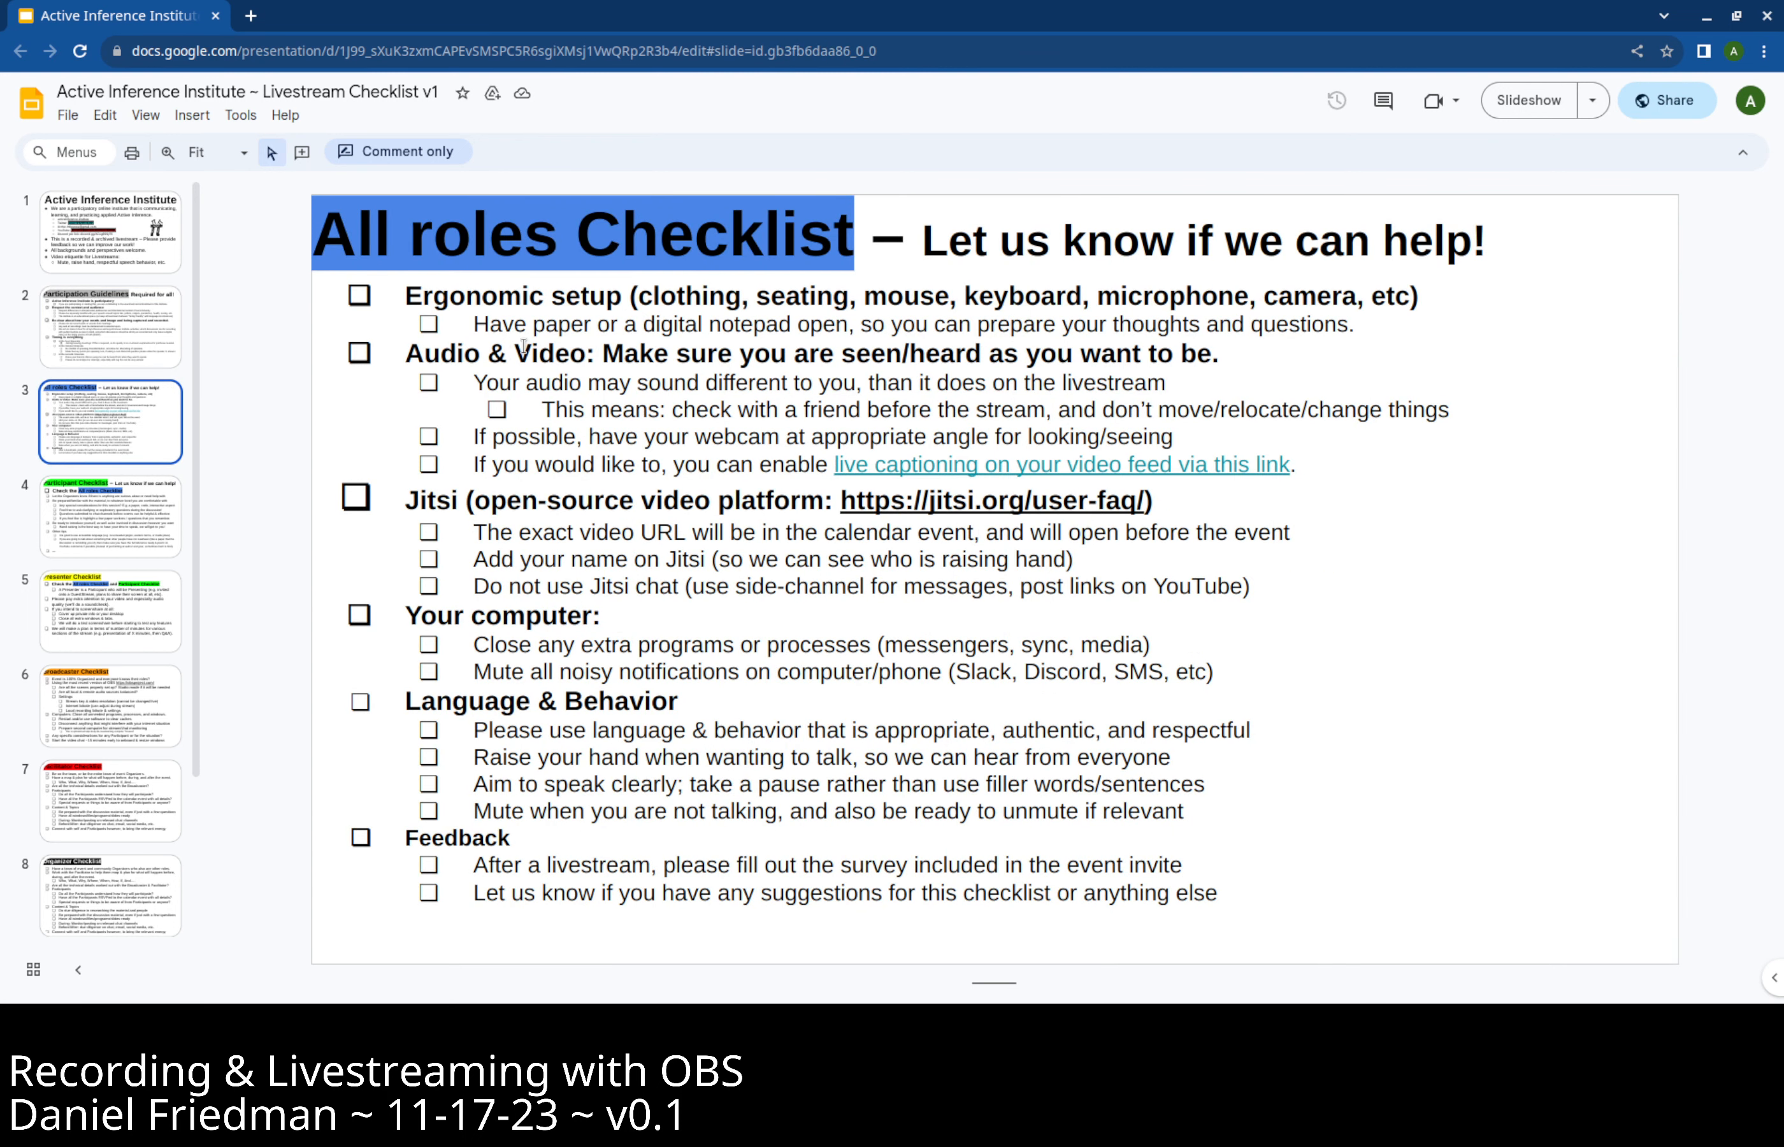